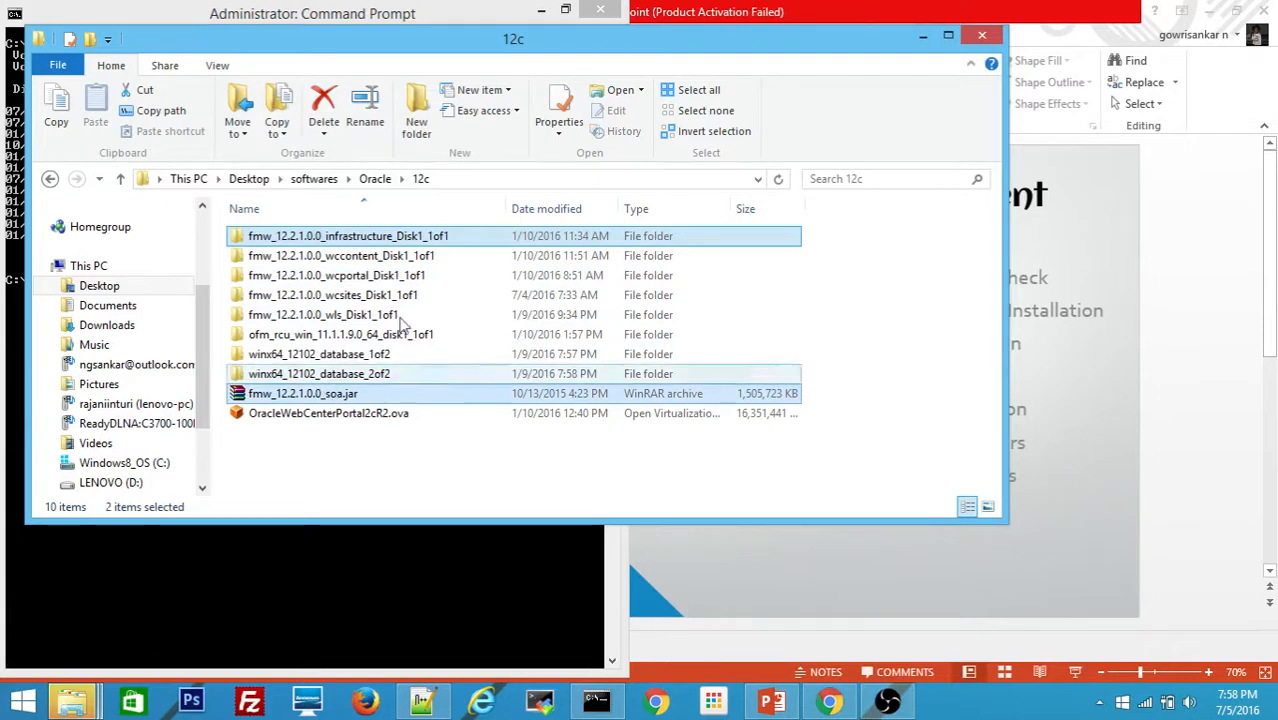
Step: Change the console into the fmw_12.2.1.0.0_infrastructure_Disk1_1of1 folder using cd with Tab completion
ctrl+click(400, 275)
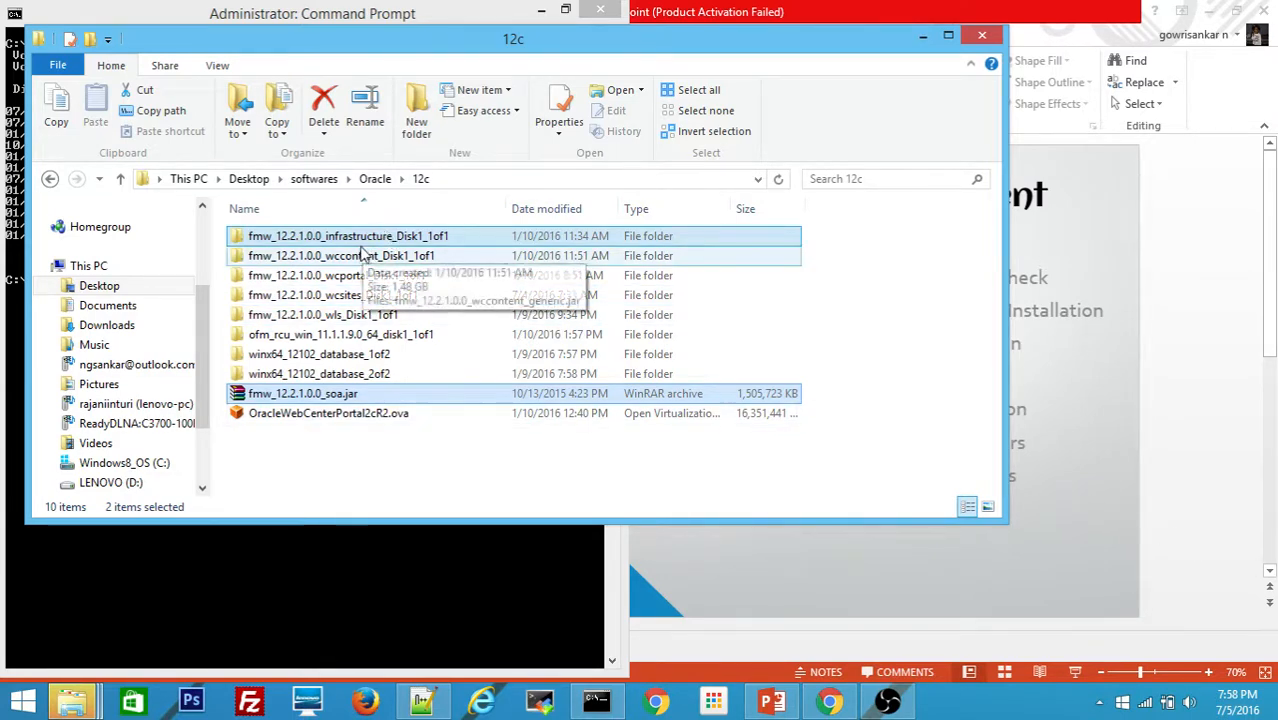
click(186, 563)
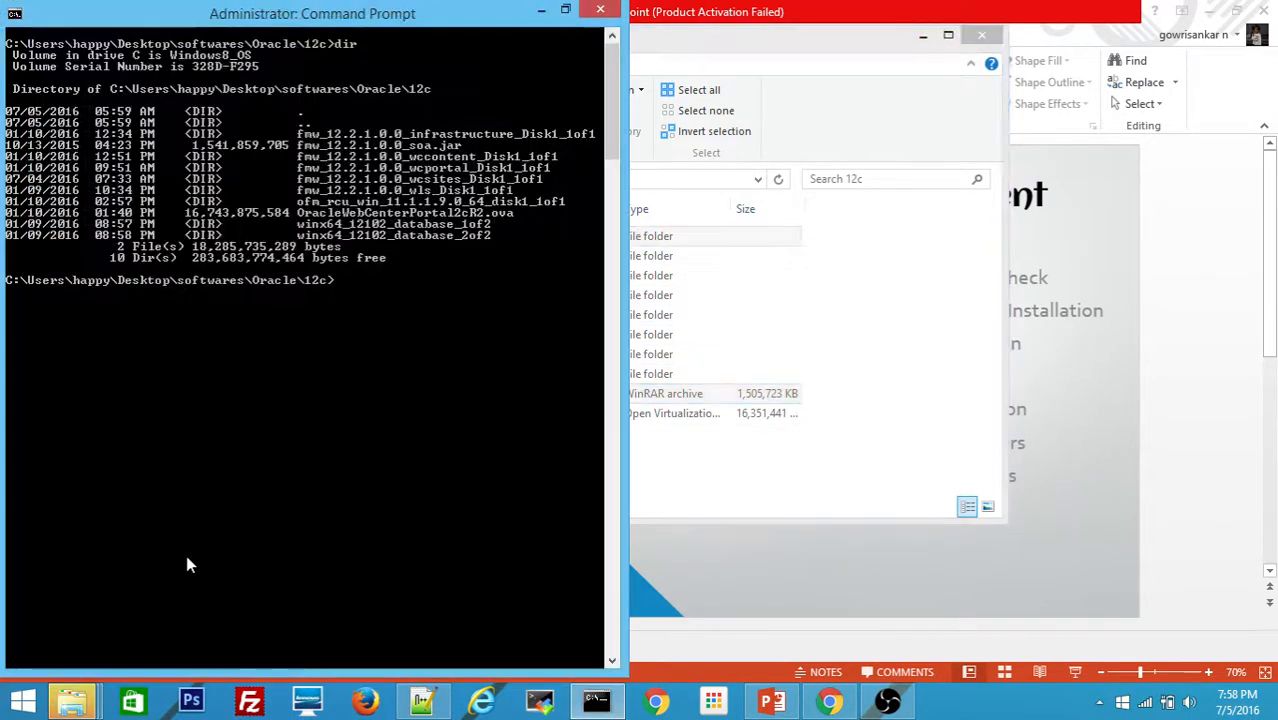
text(cd fmw_)
key(Tab)
key(Return)
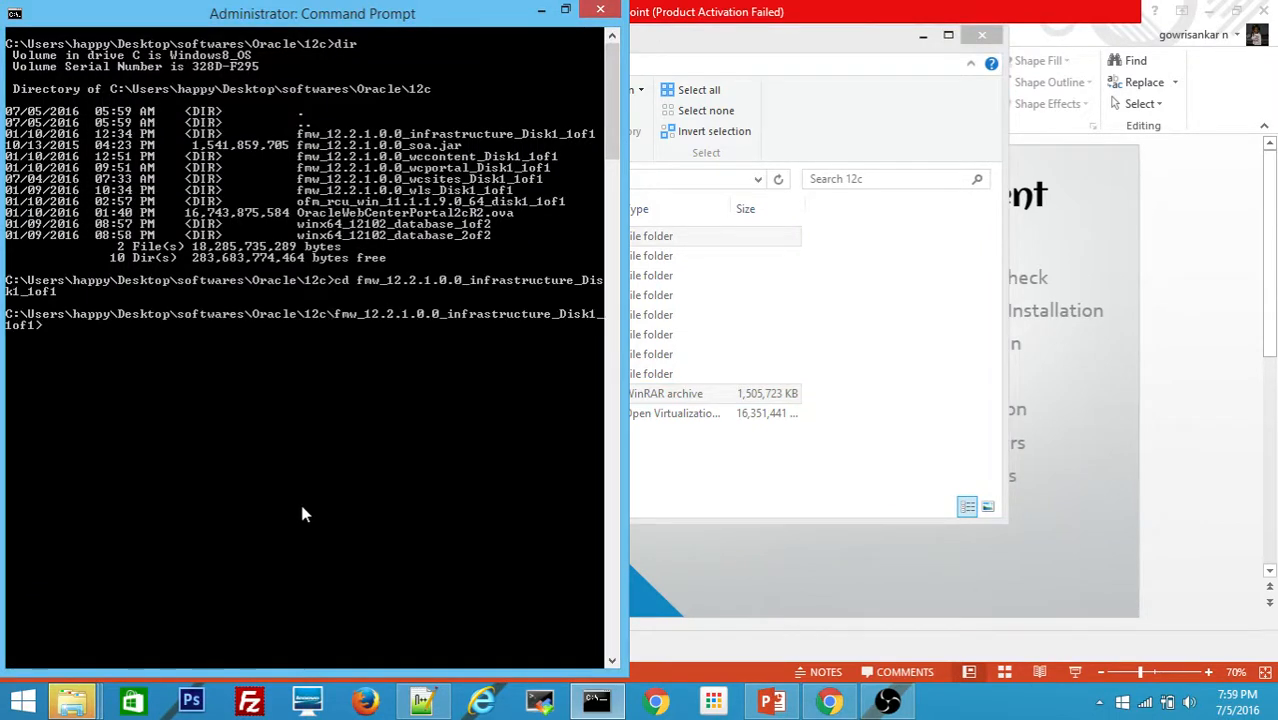
Step: Run java -jar fmw_12.2.1.0.0_infrastructure.jar so the launcher starts extracting files
text(java -jar)
key(Tab)
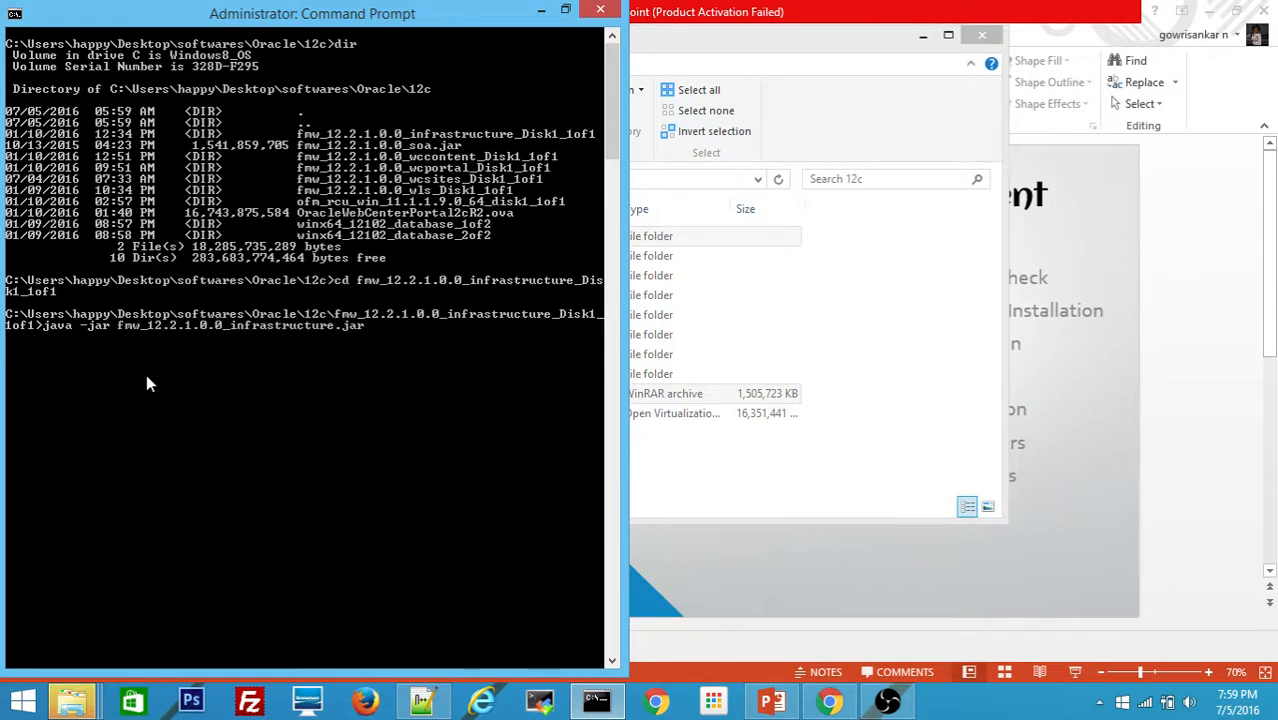
key(Return)
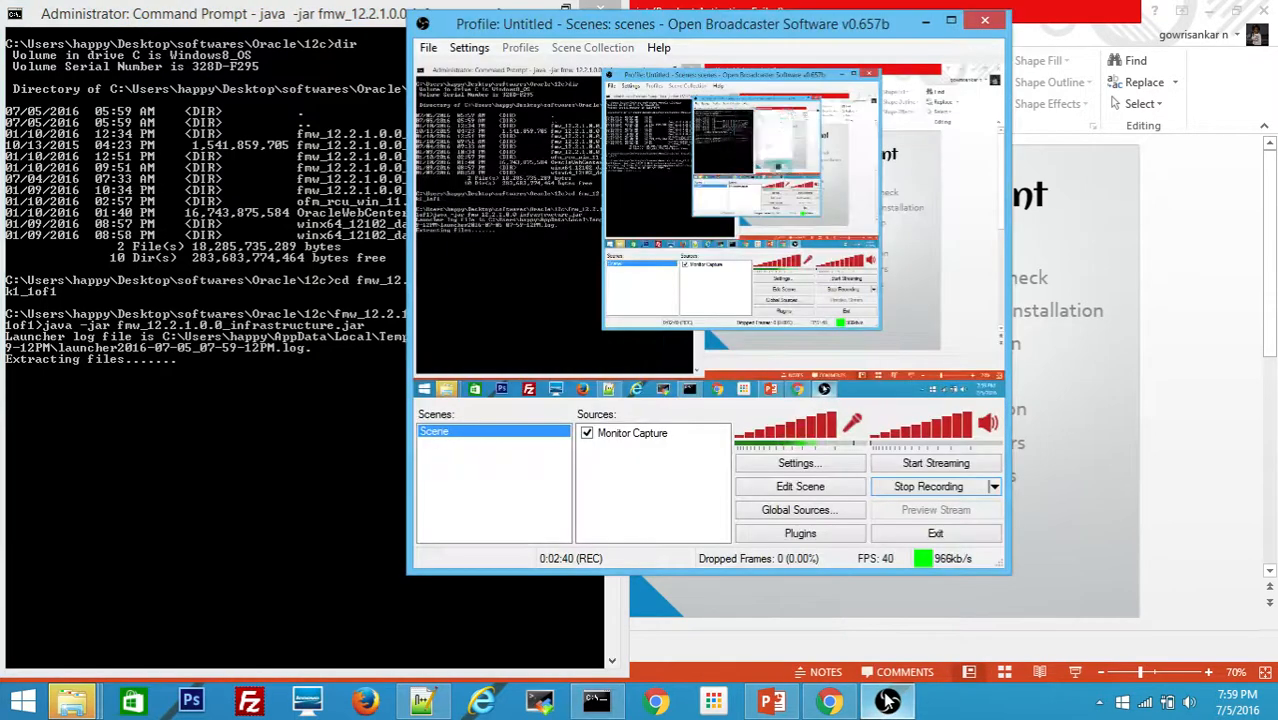
click(887, 700)
click(887, 700)
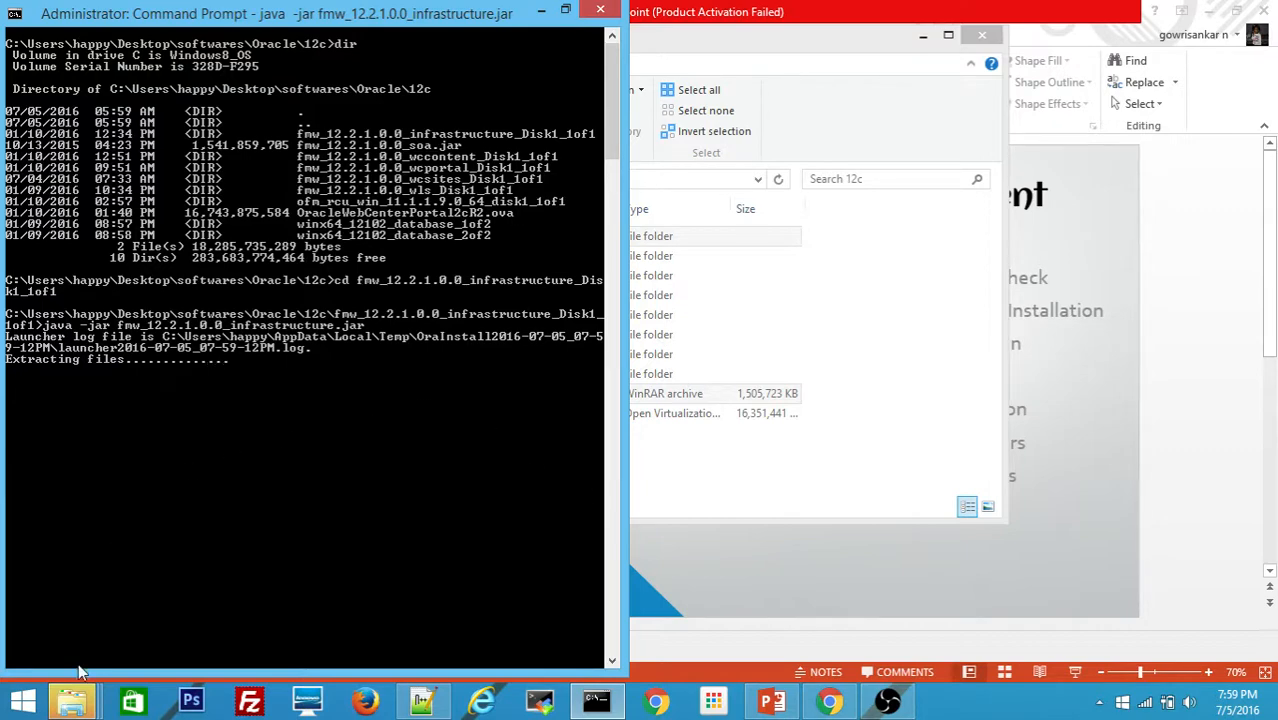
Step: Confirm permanent deletion of the old Oracle folder, hide its progress, and minimize Explorer
mouse_move(80, 700)
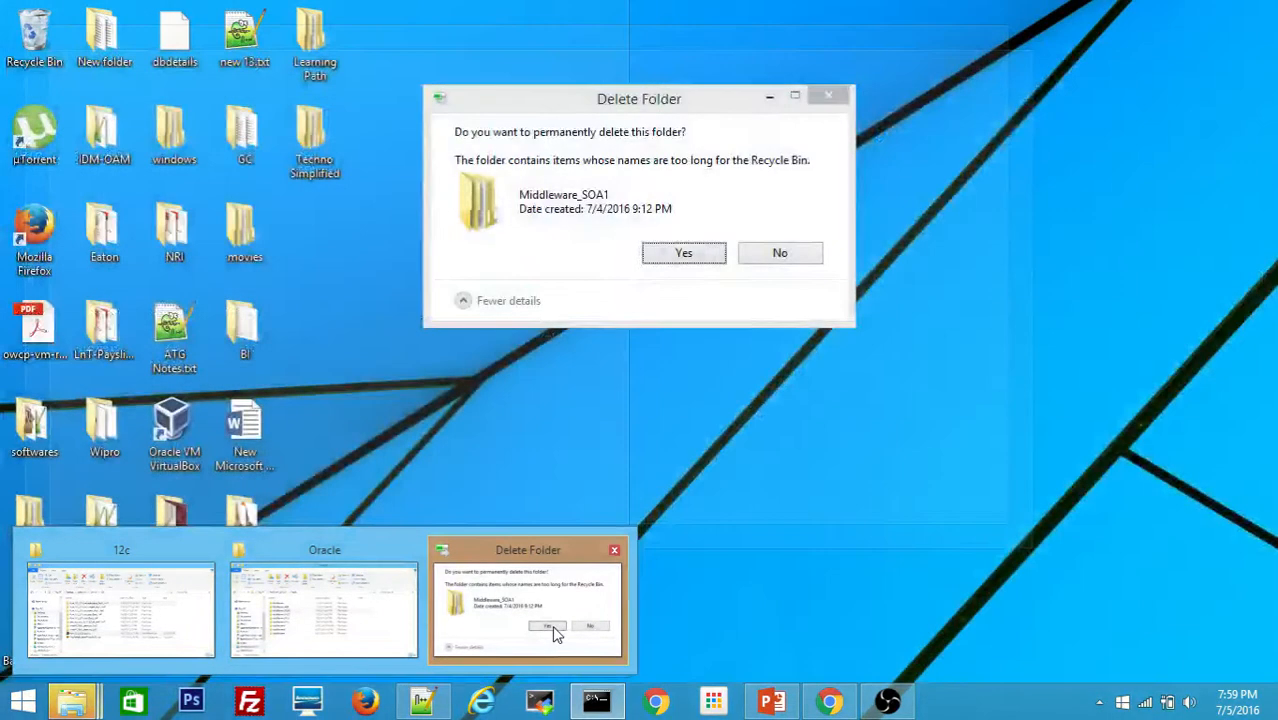
click(556, 630)
click(684, 253)
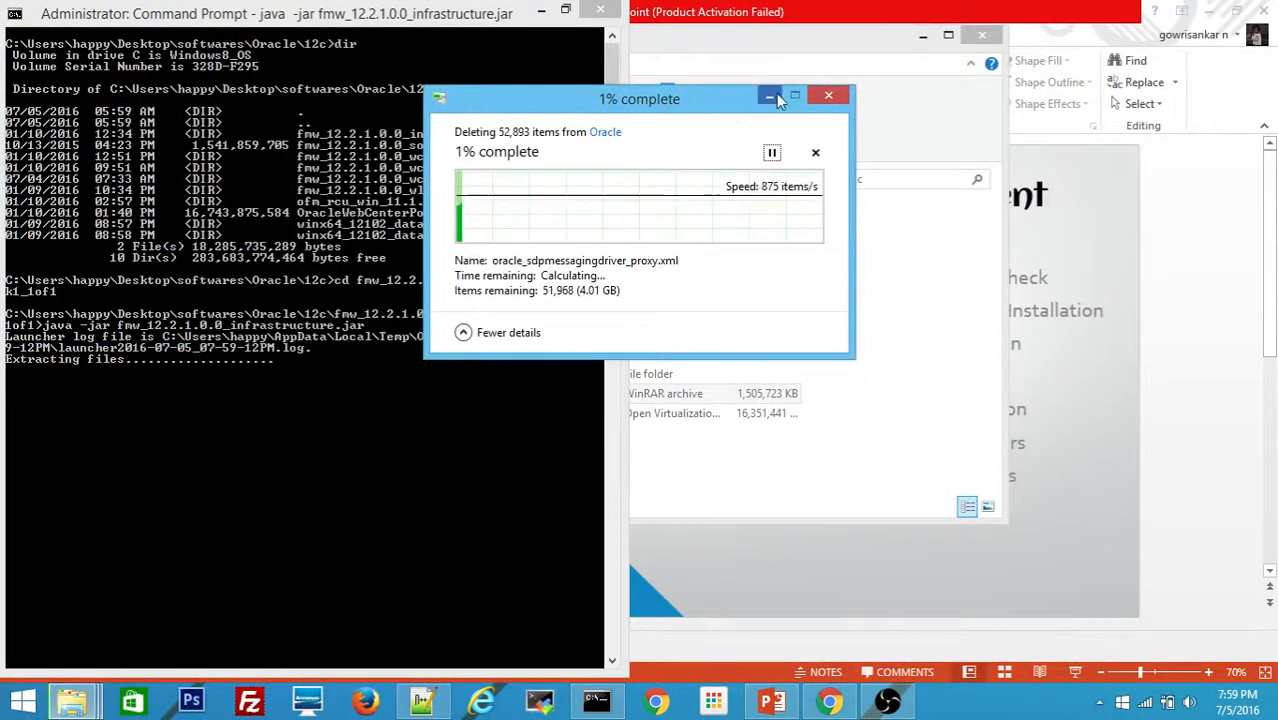
click(771, 97)
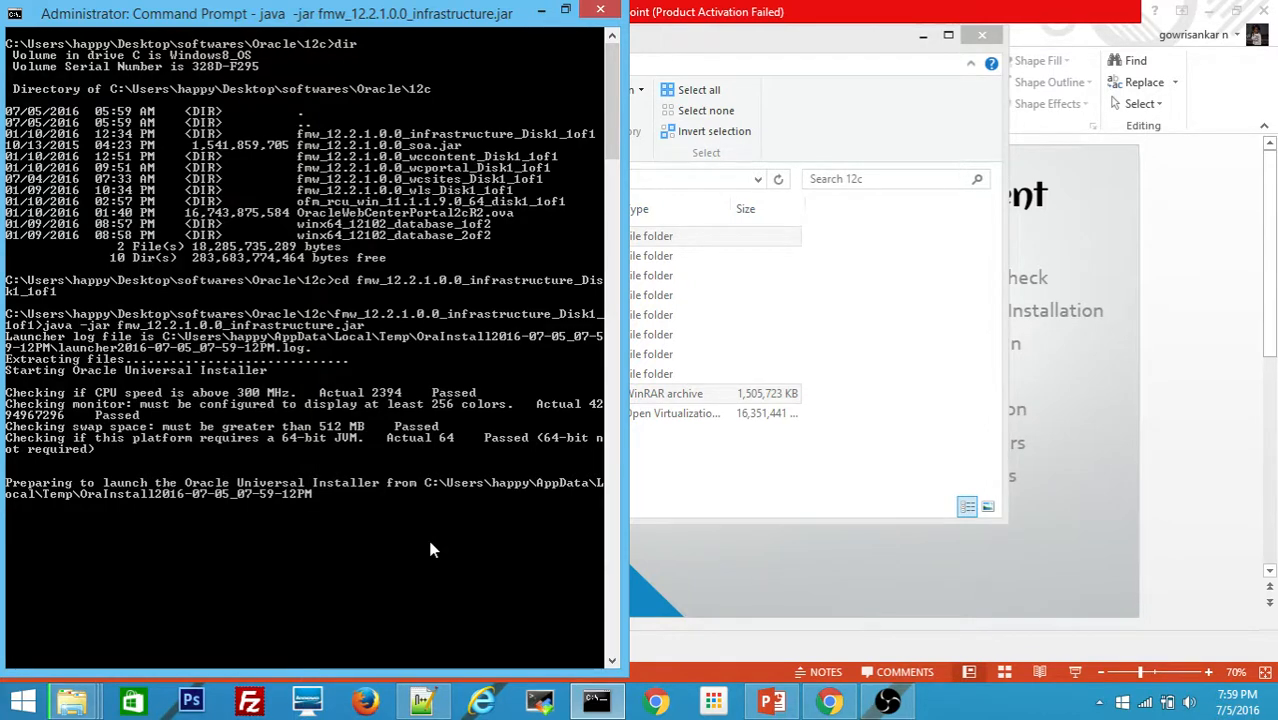
click(922, 36)
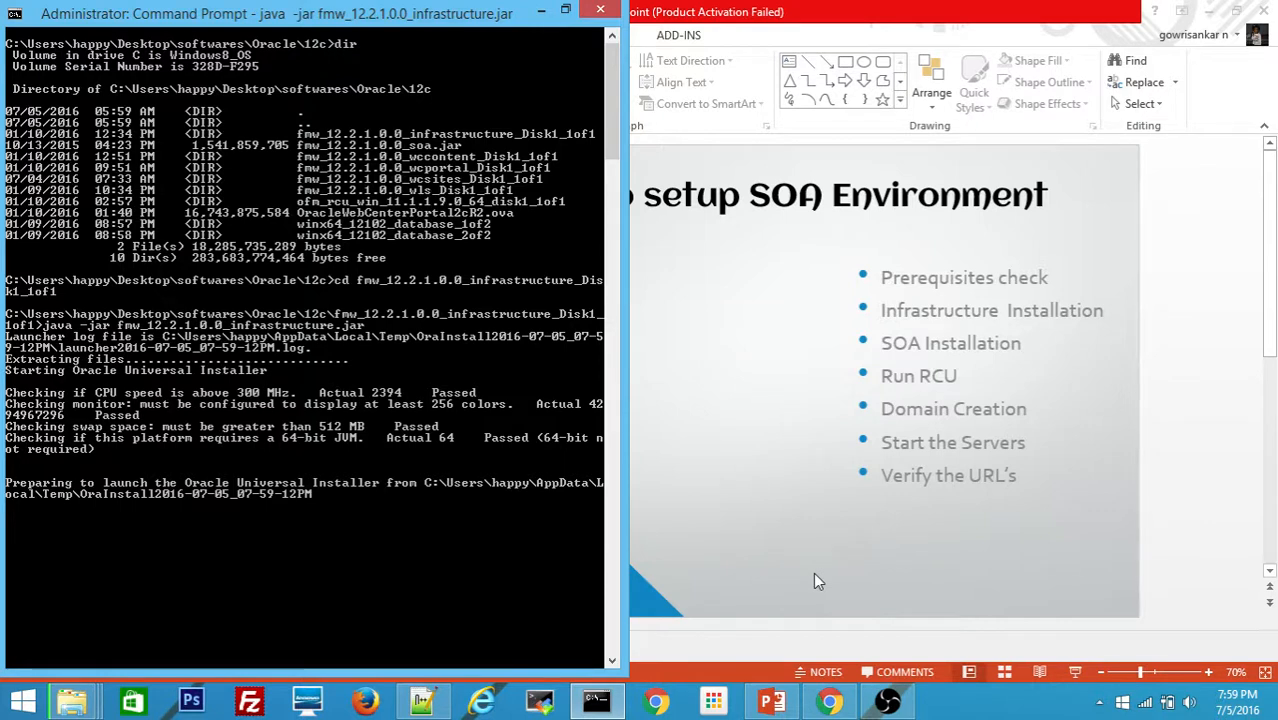
mouse_move(886, 704)
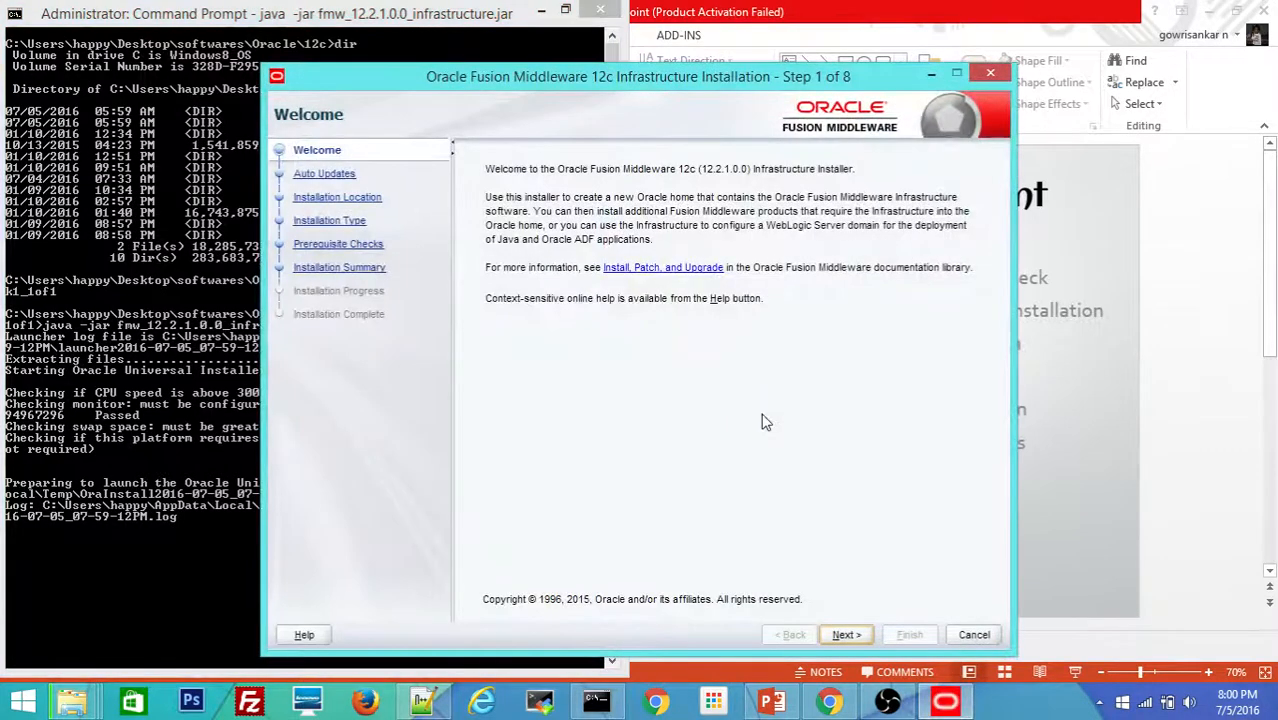
Step: Pass the Welcome page and keep Skip Auto Updates to reach Installation Location
click(850, 638)
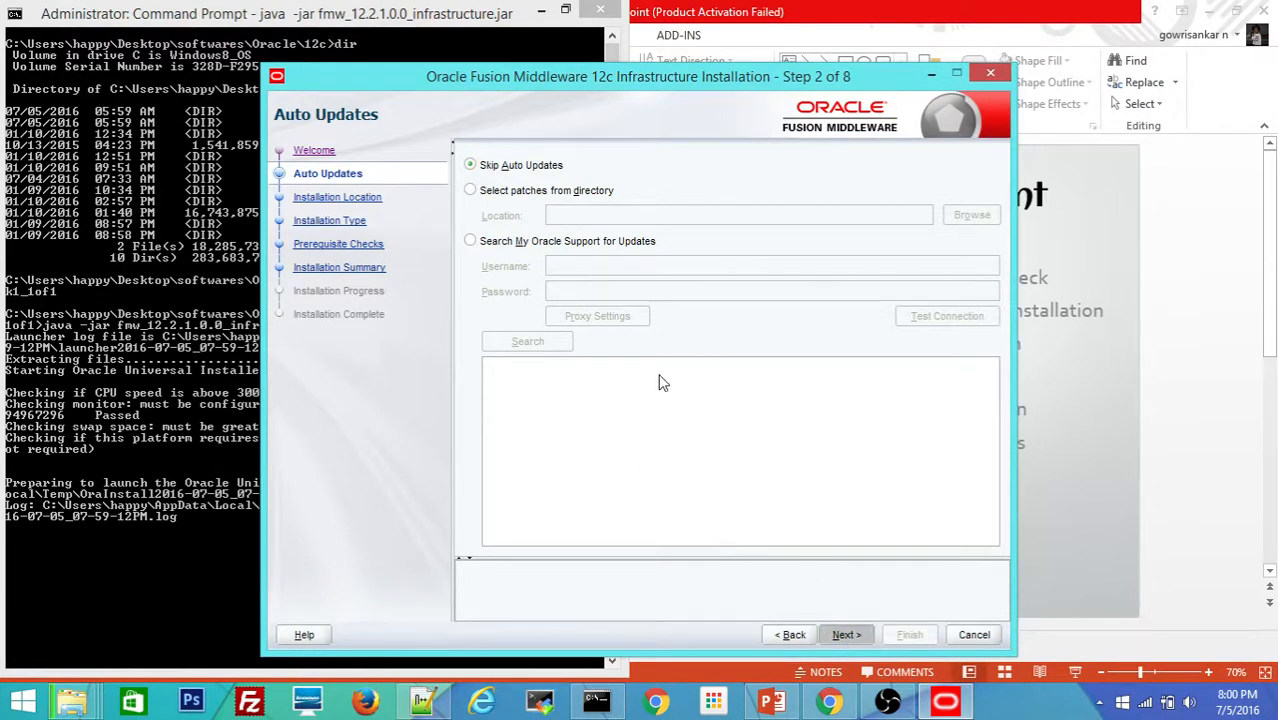
click(846, 634)
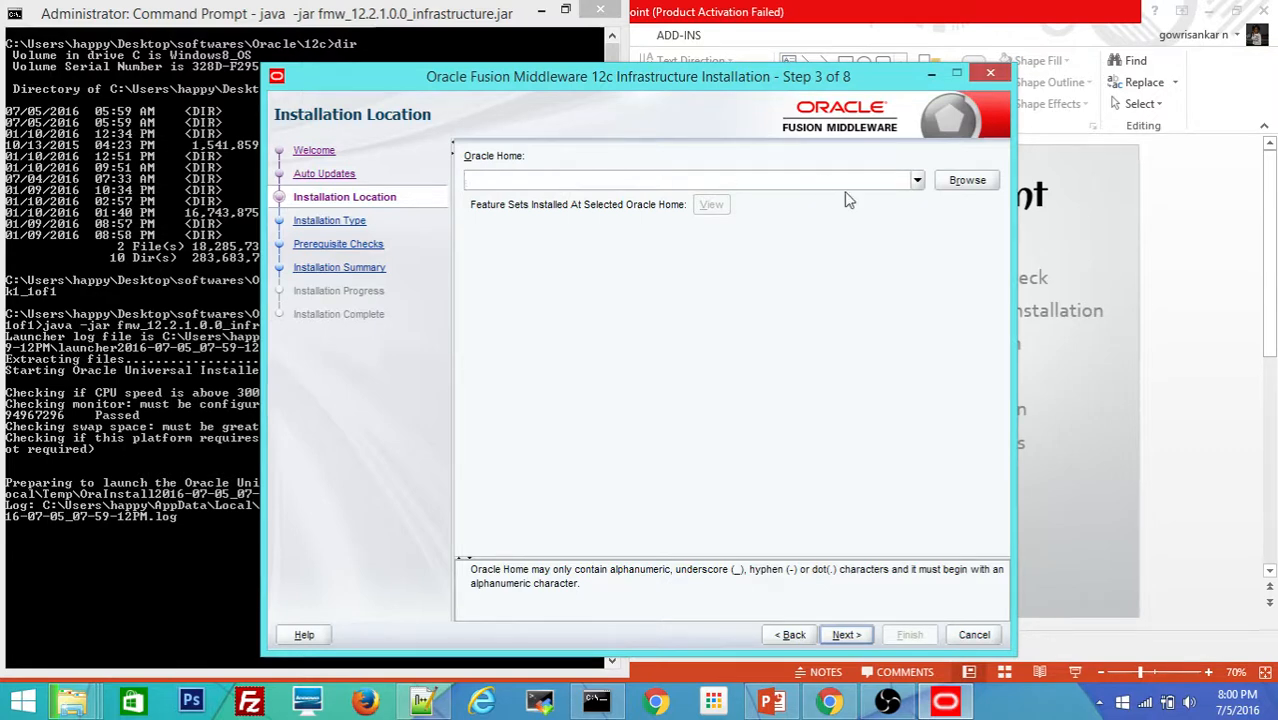
Step: Set Oracle Home to c:\Oracle\Middleware_SOA by editing the previous Middleware_WCS path
click(918, 182)
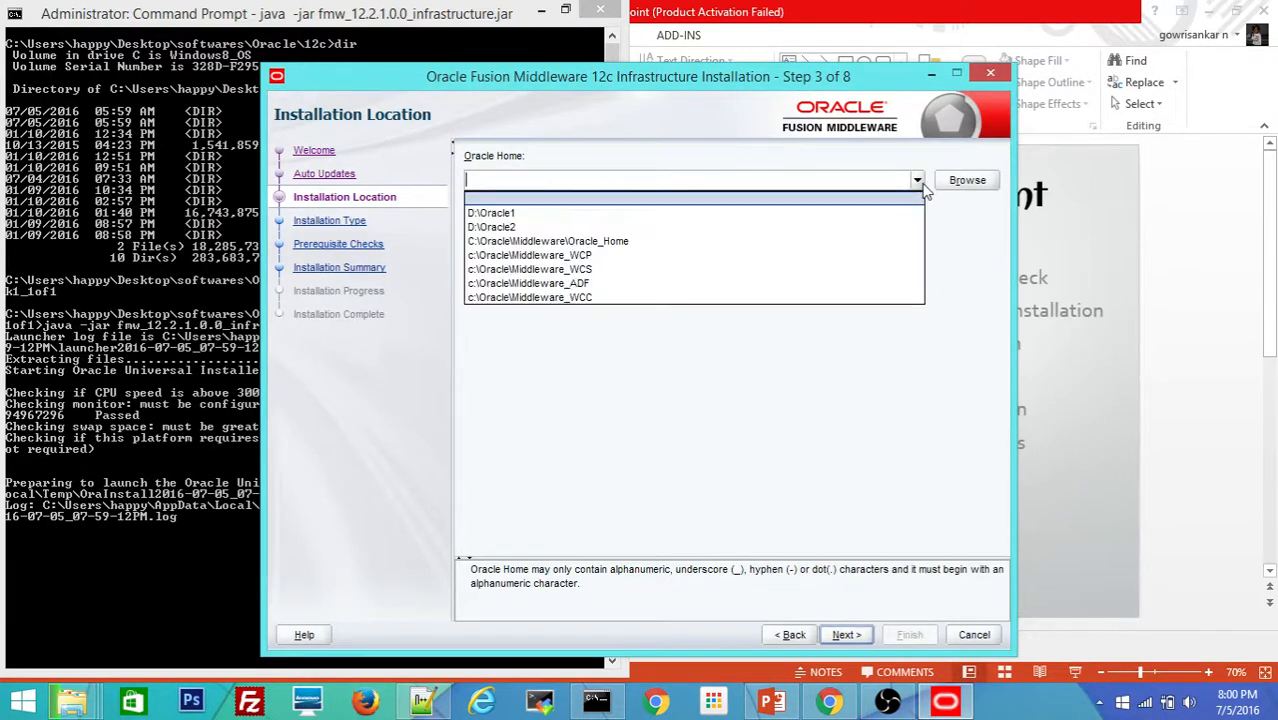
click(608, 268)
key(Right)
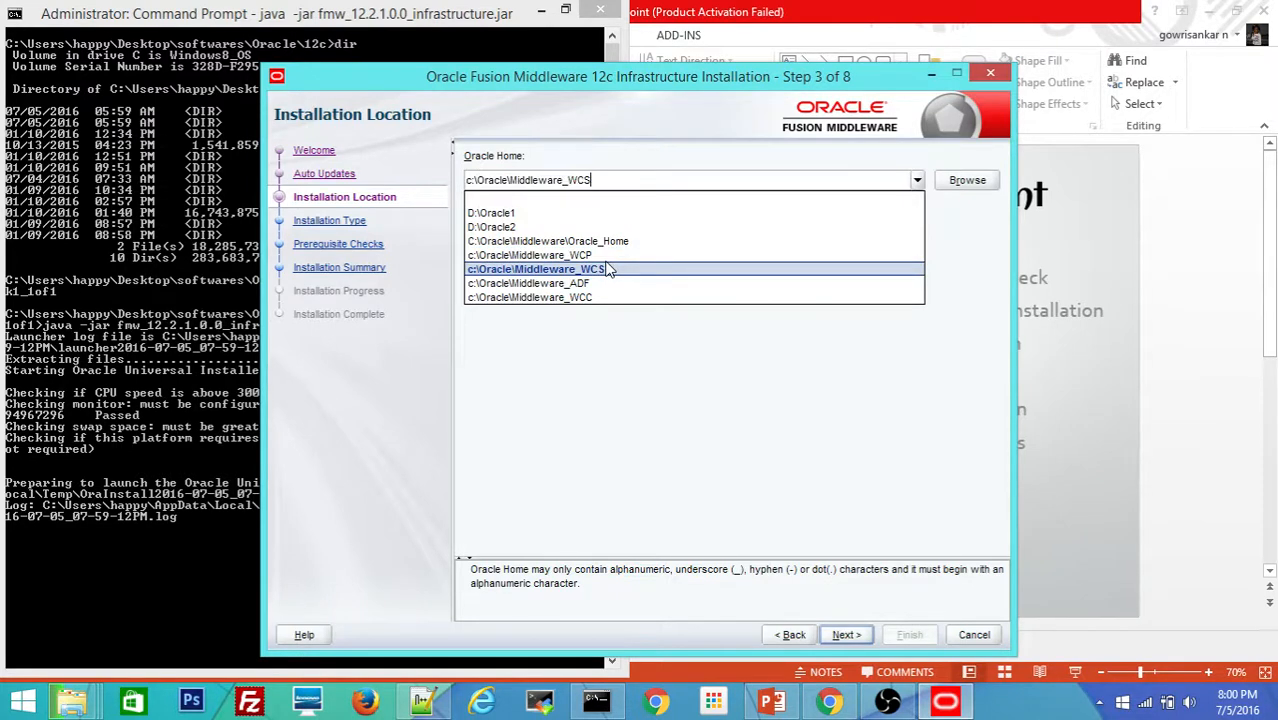
key(BackSpace)
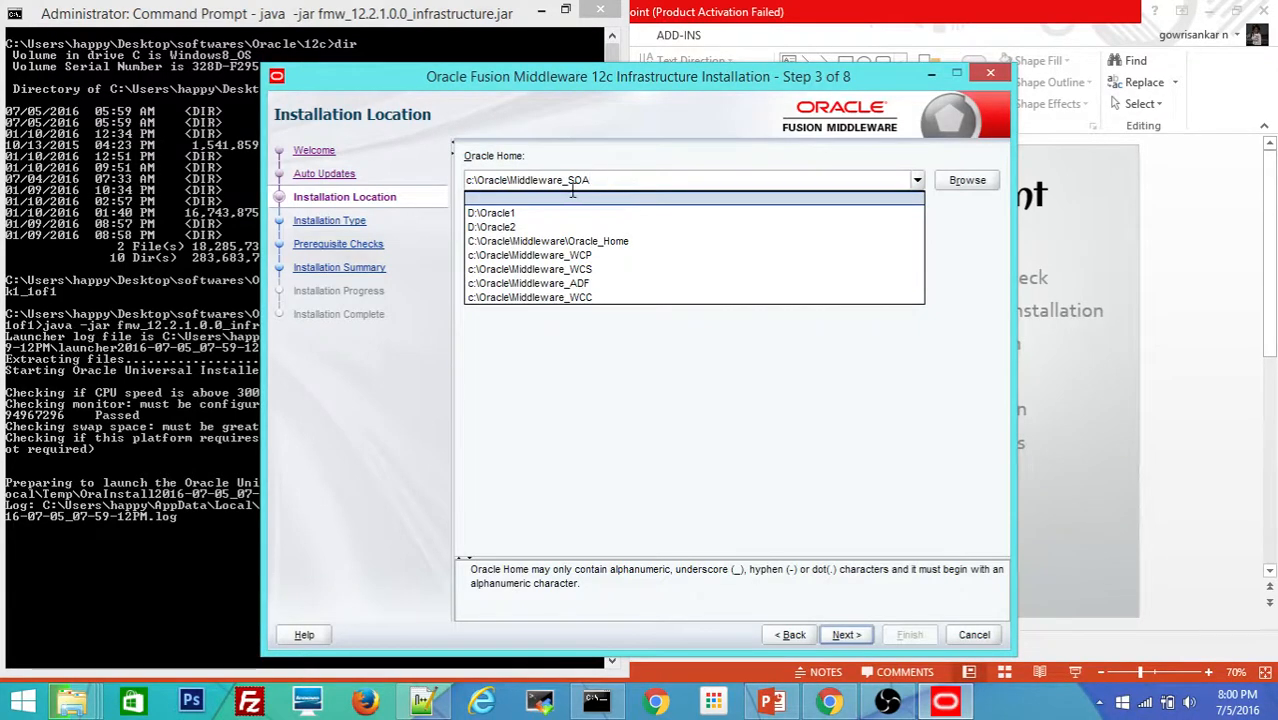
click(754, 401)
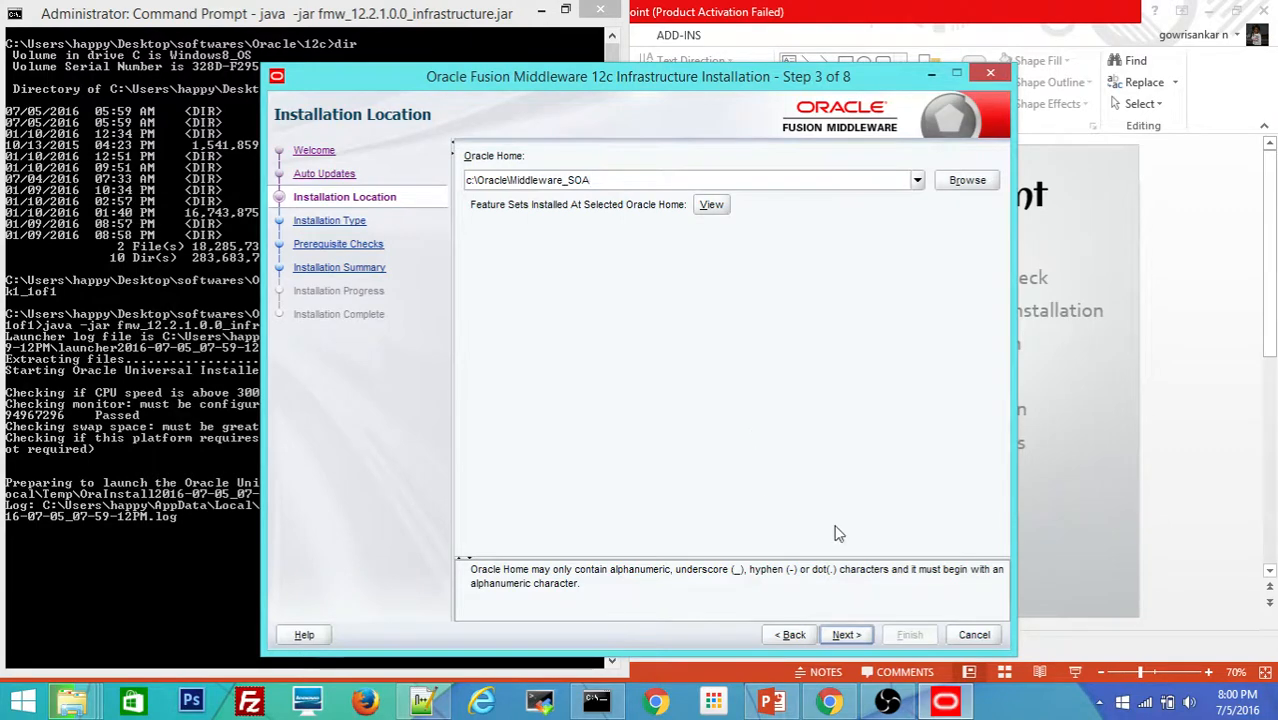
click(845, 634)
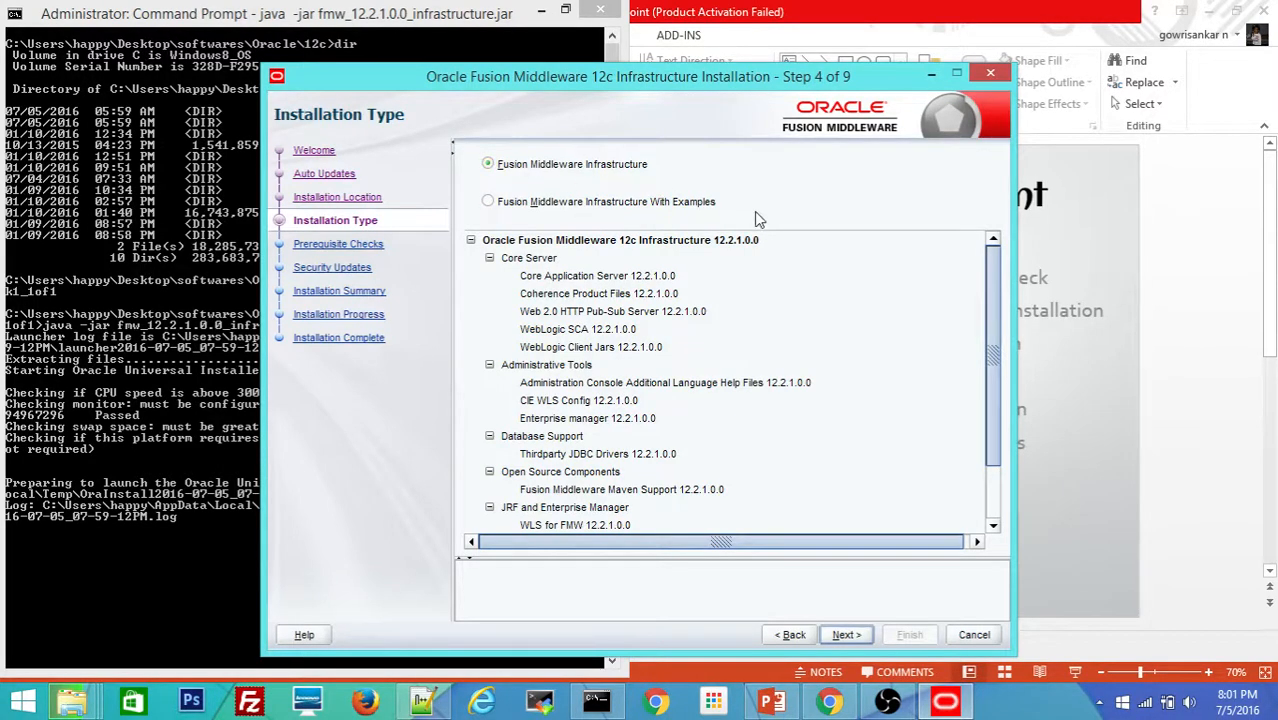
Step: Keep Fusion Middleware Infrastructure, pass prerequisite checks, and decline security updates without an email
click(842, 635)
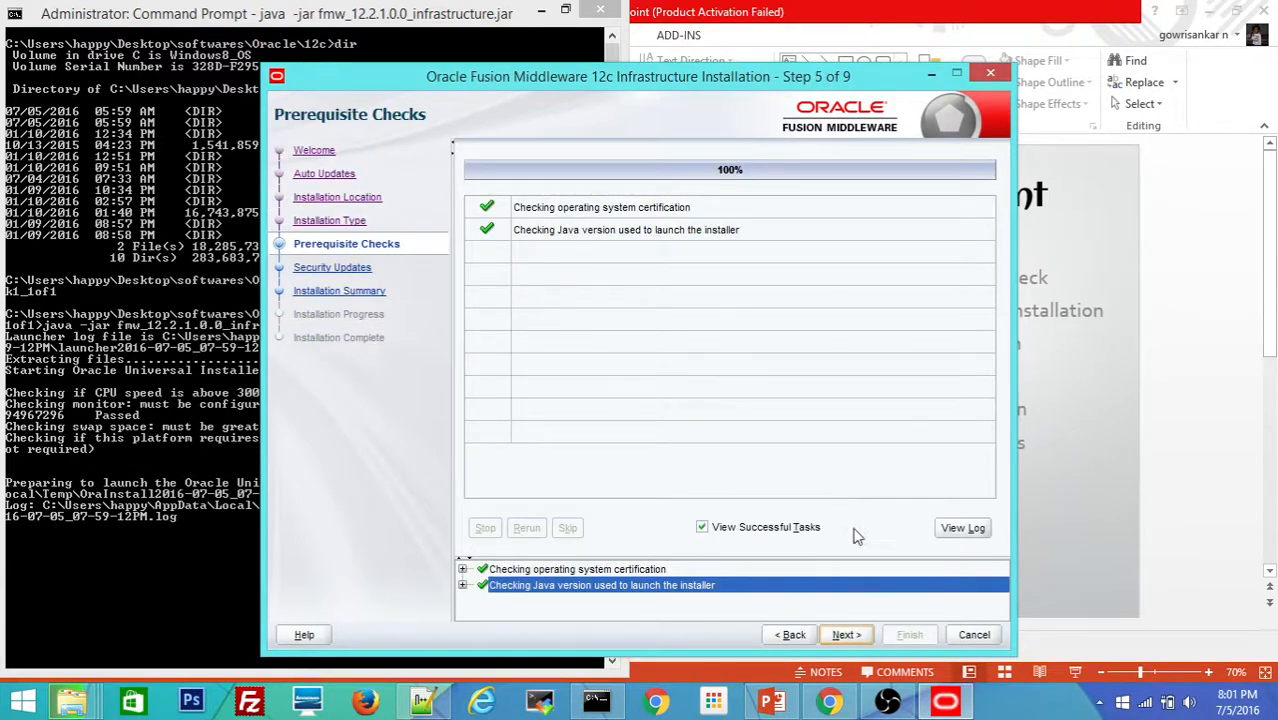
click(843, 636)
click(479, 313)
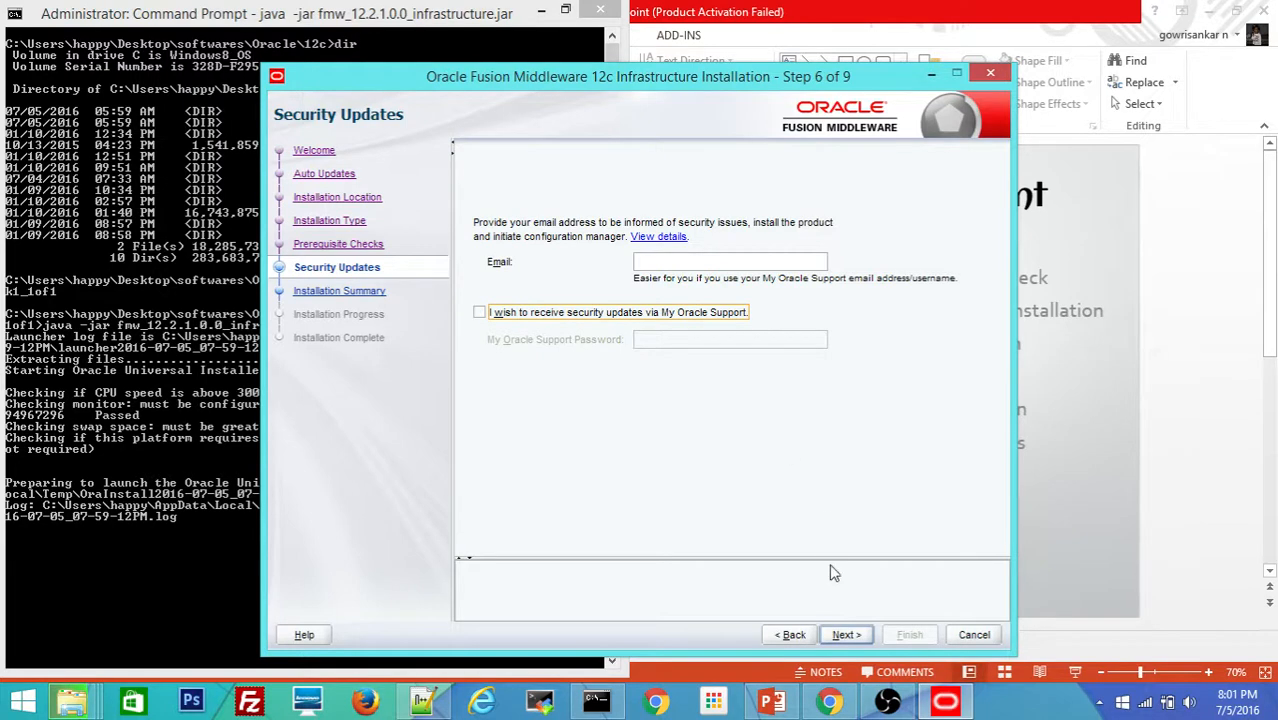
click(847, 636)
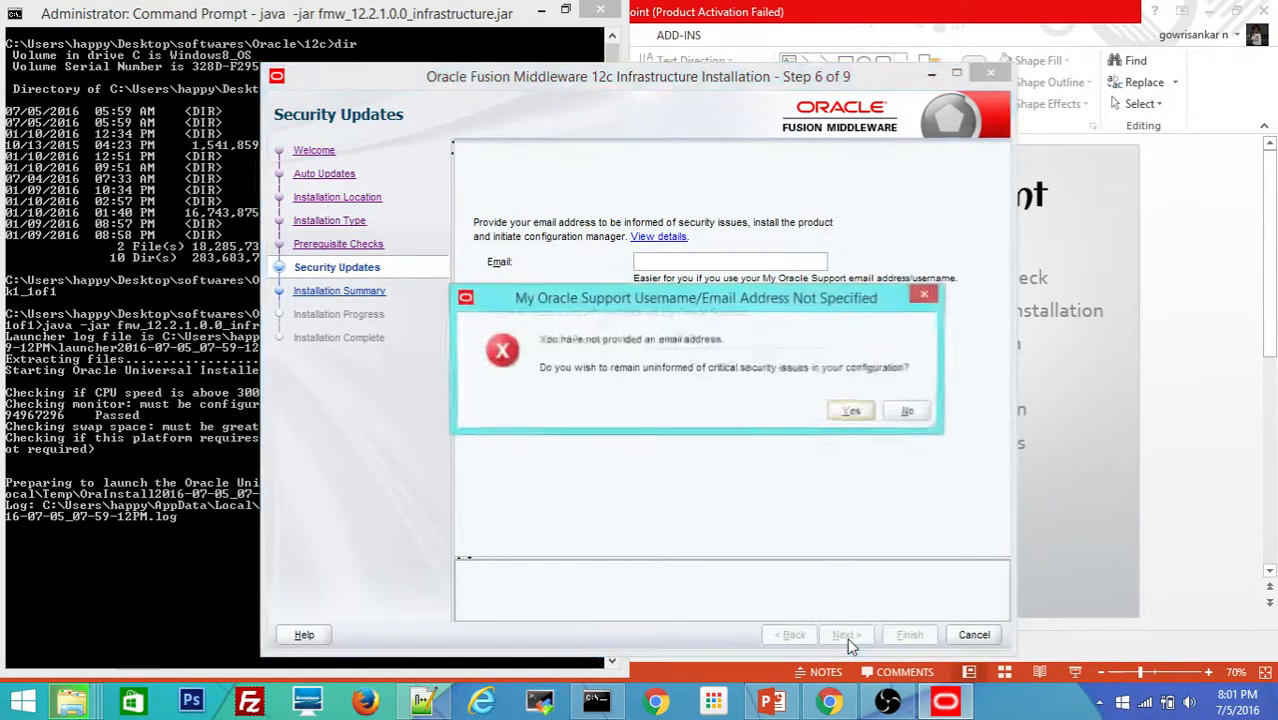
click(858, 413)
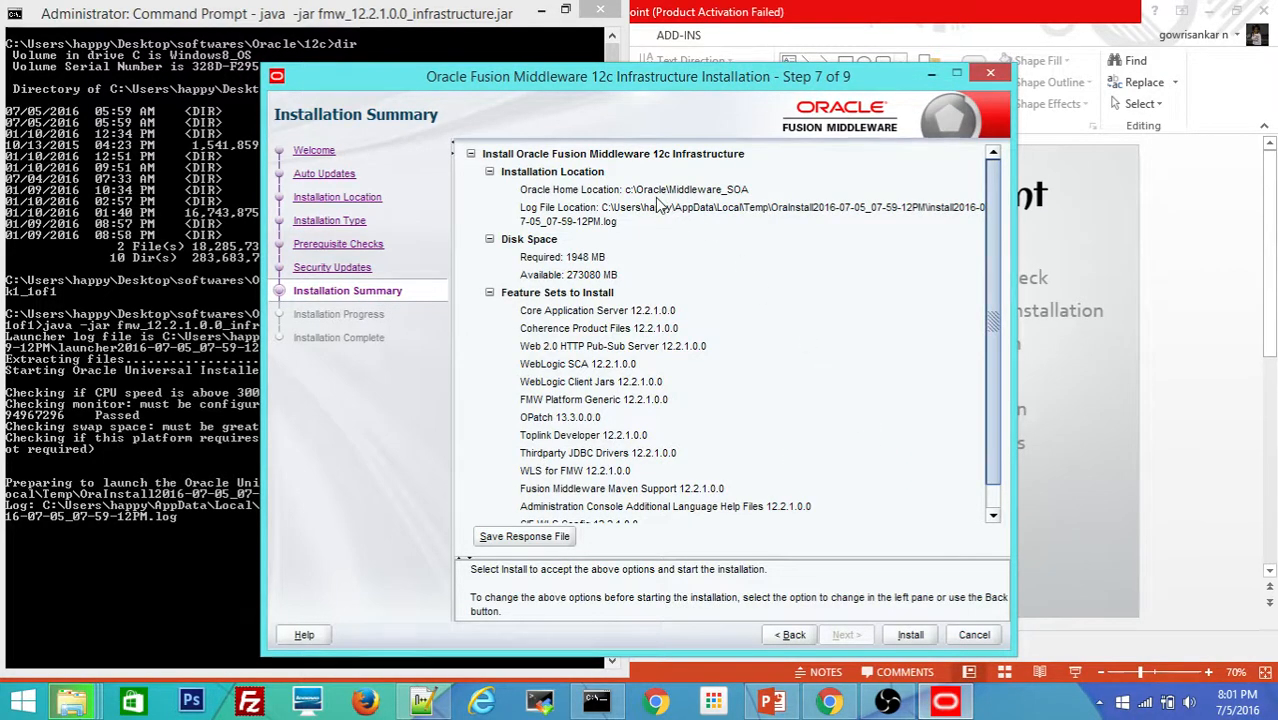
click(606, 192)
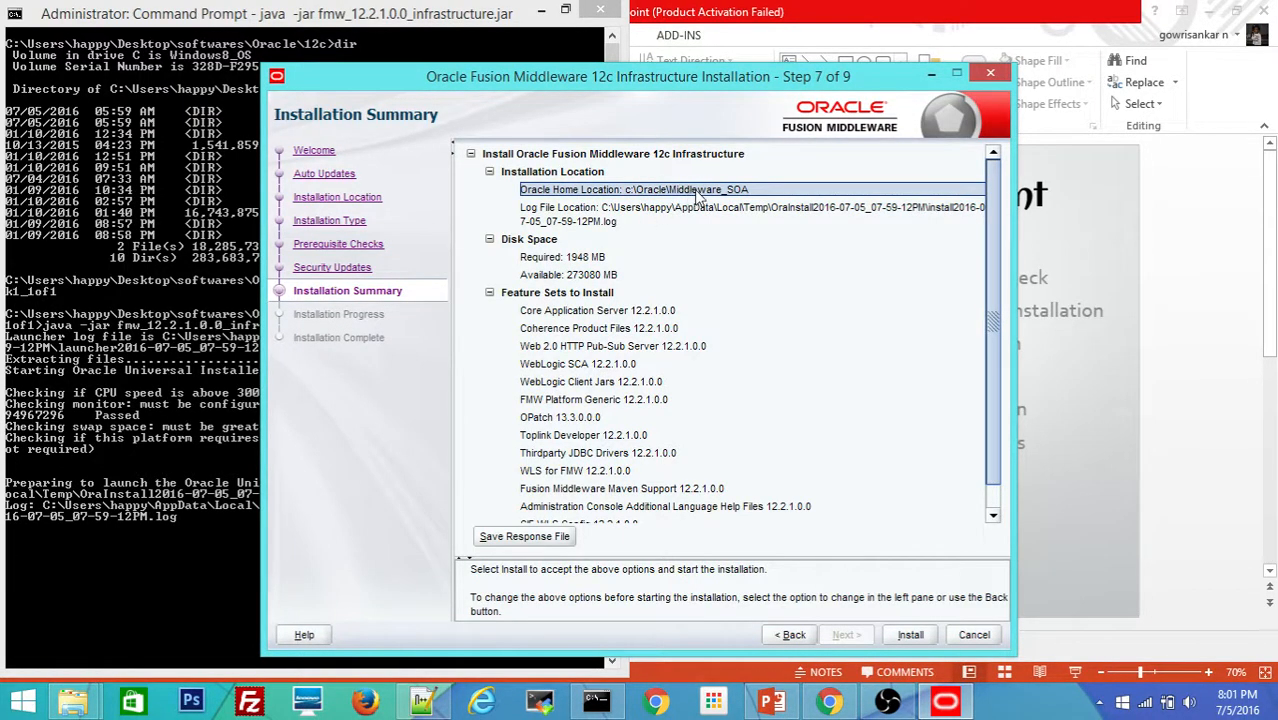
Step: Review the summary's feature entries, then start the infrastructure installation into Middleware_SOA
click(531, 314)
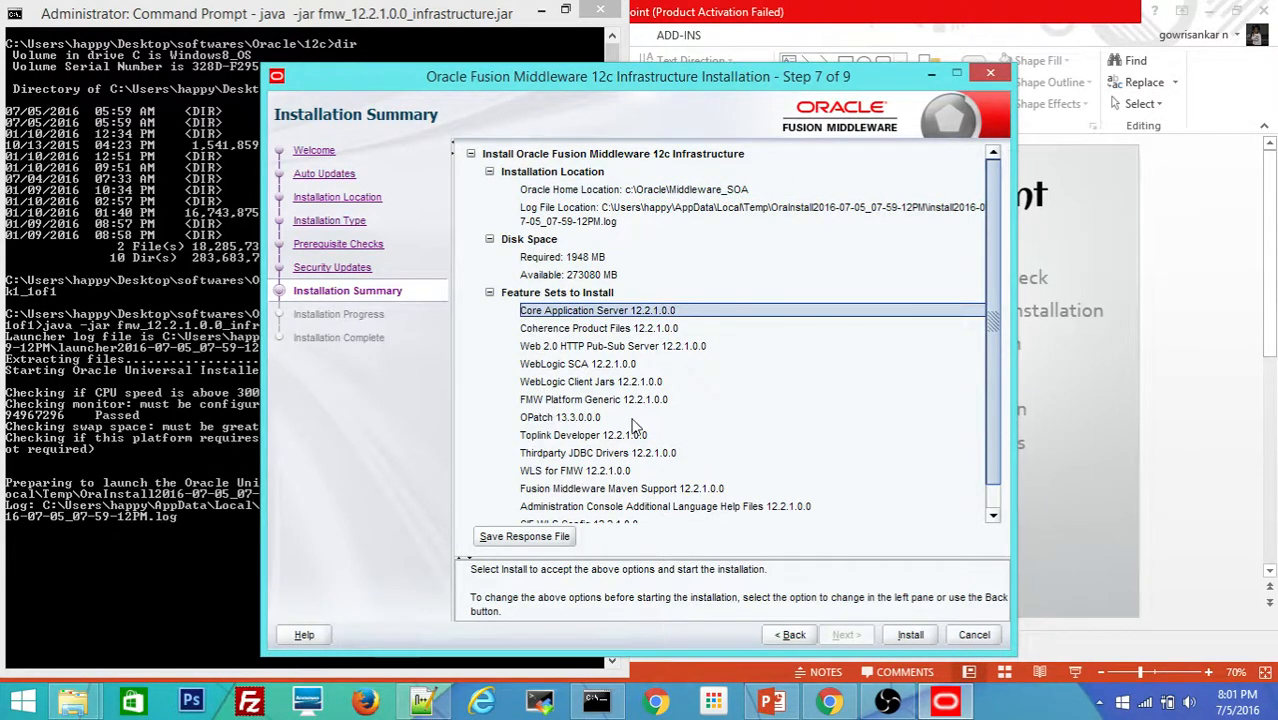
scroll(993, 390, down, 1)
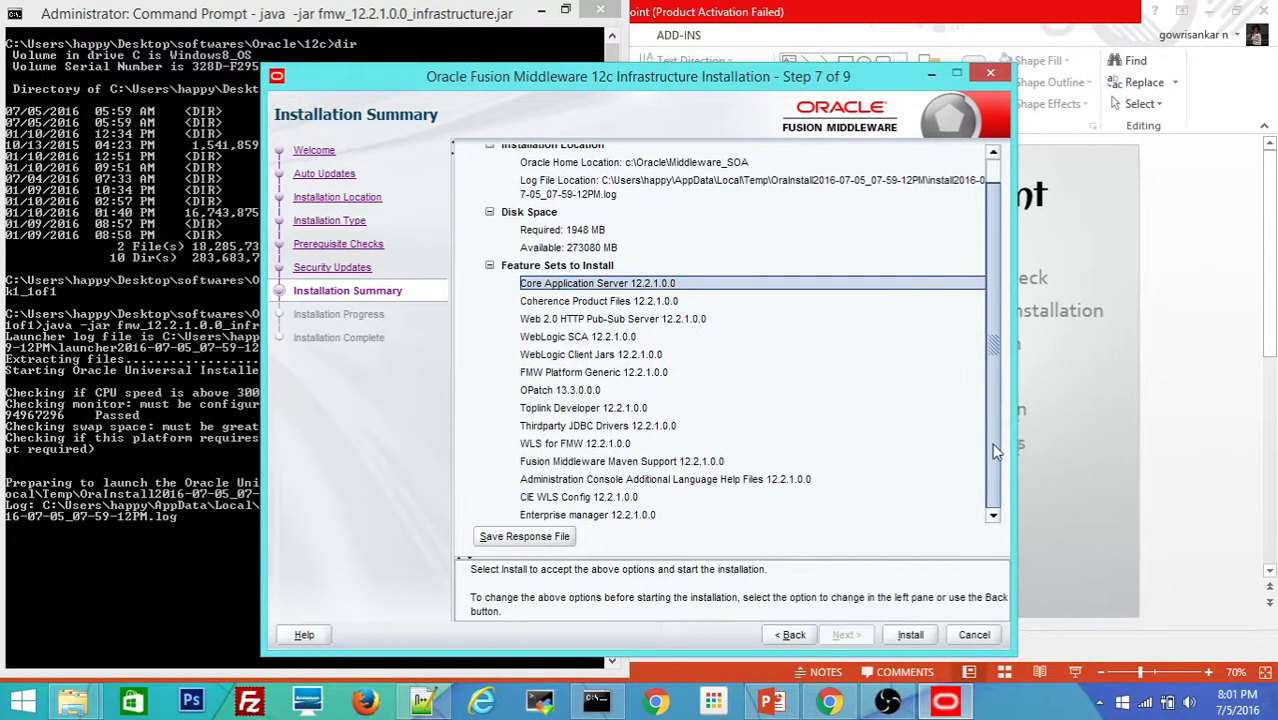
click(650, 517)
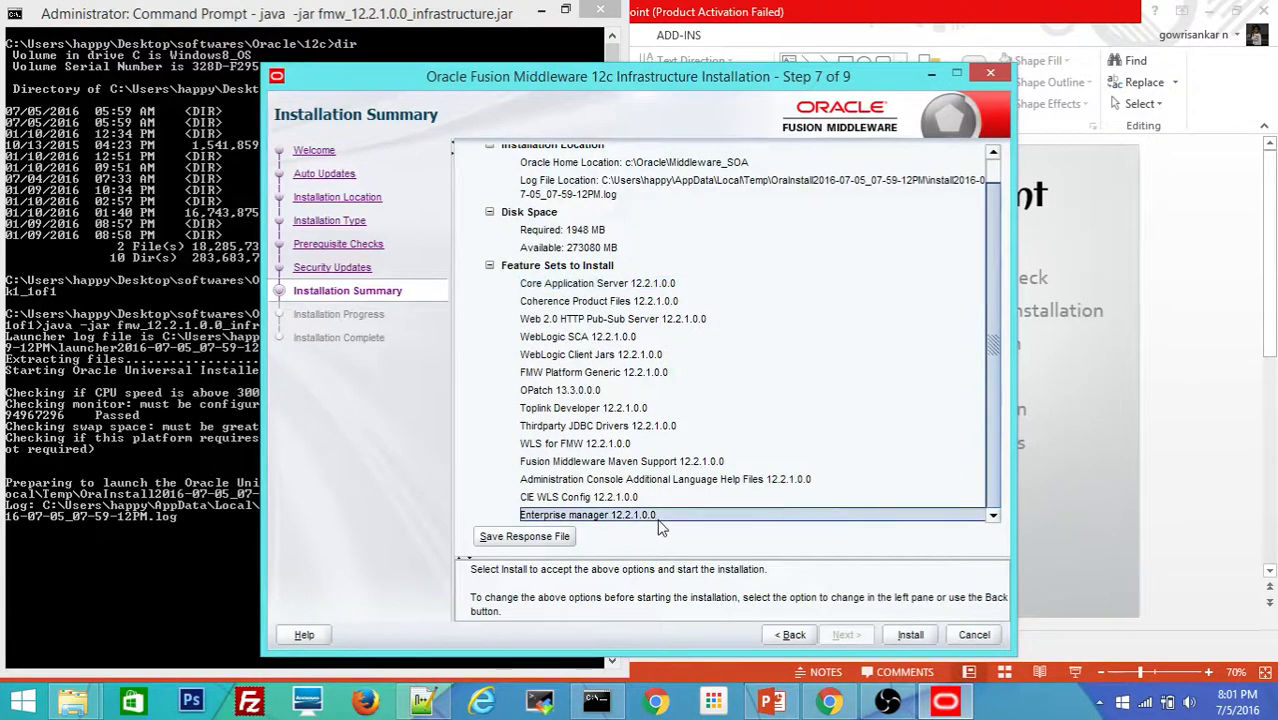
click(628, 463)
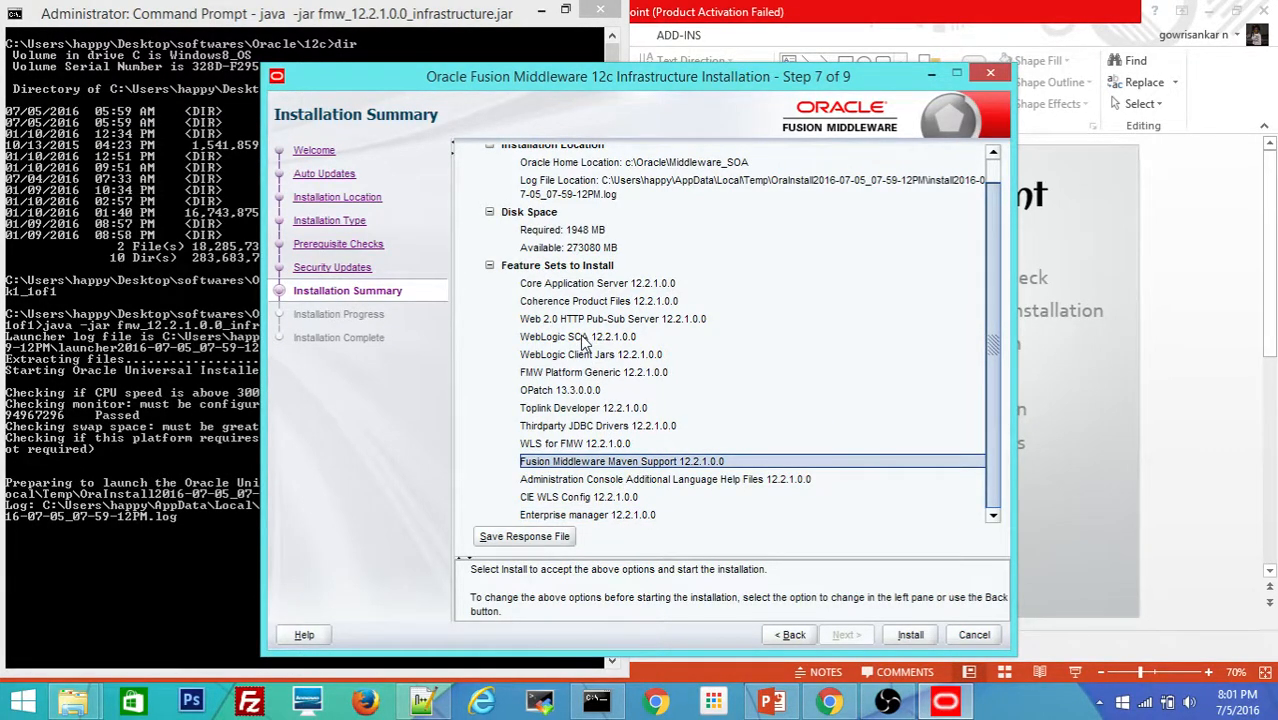
scroll(993, 316, up, 2)
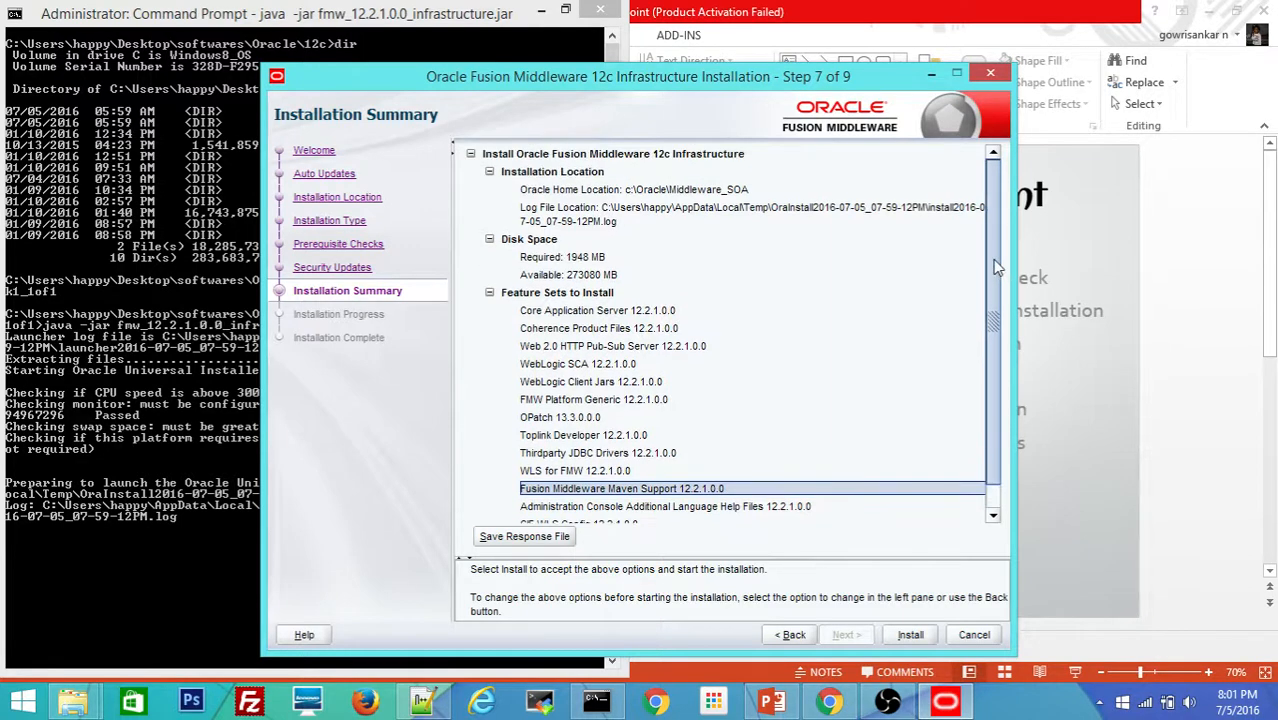
click(900, 636)
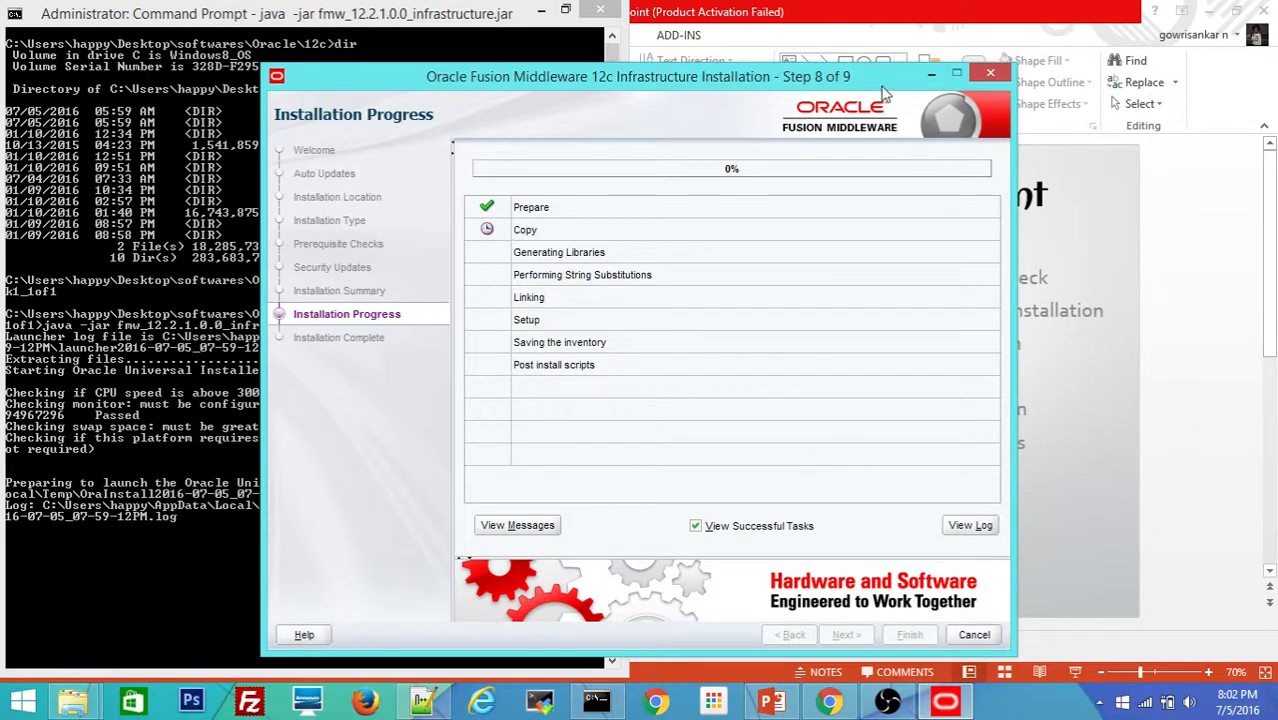
Step: Reposition the installer window and show installation messages instead of the banner during install
drag(880, 84, 705, 80)
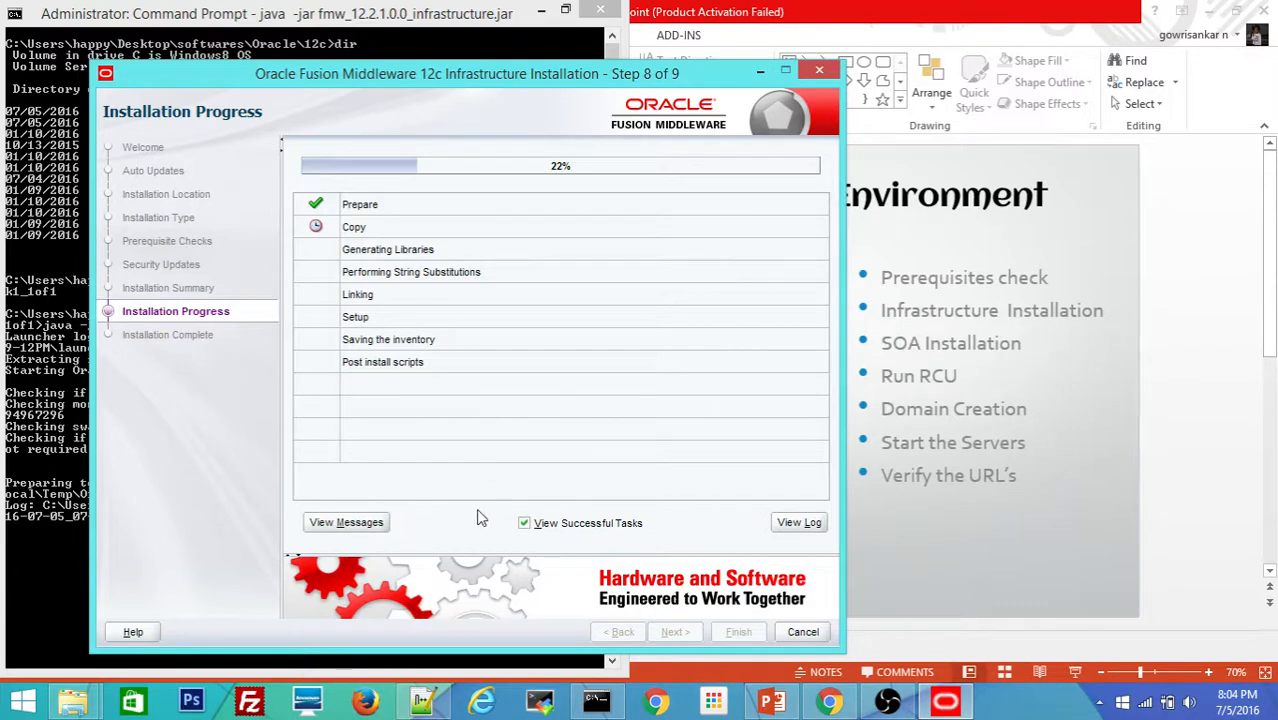
click(799, 523)
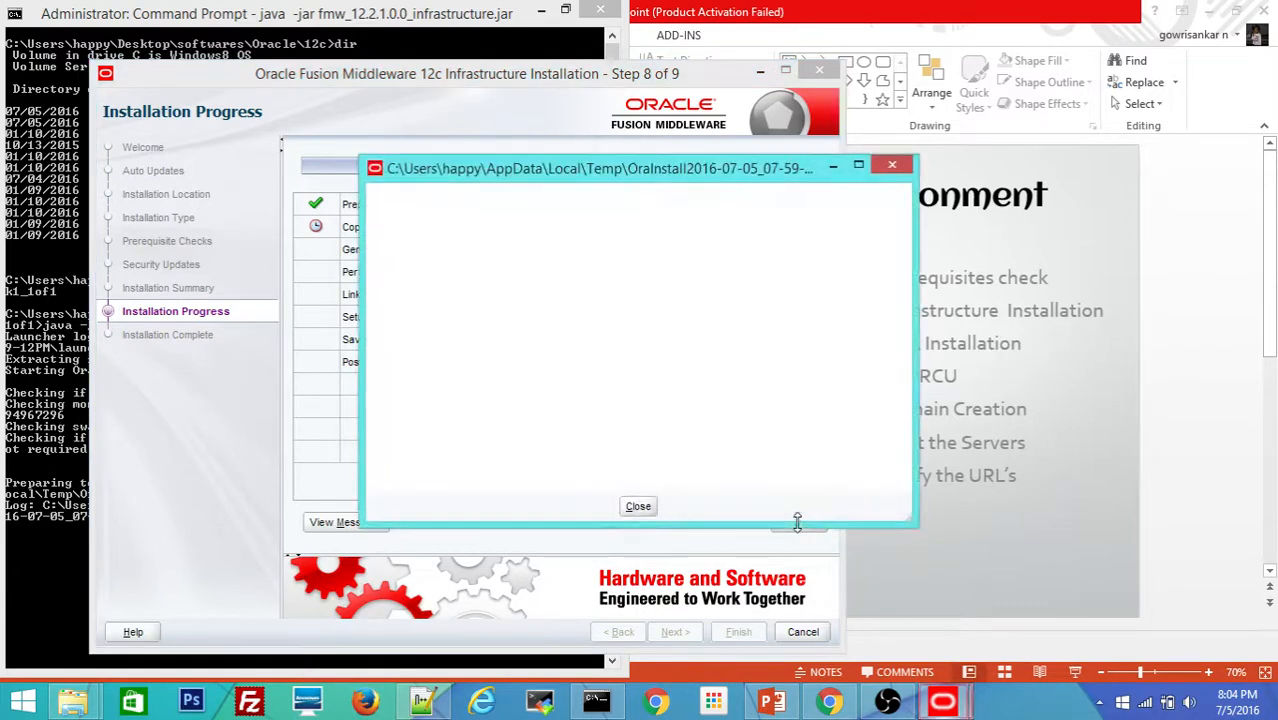
click(639, 508)
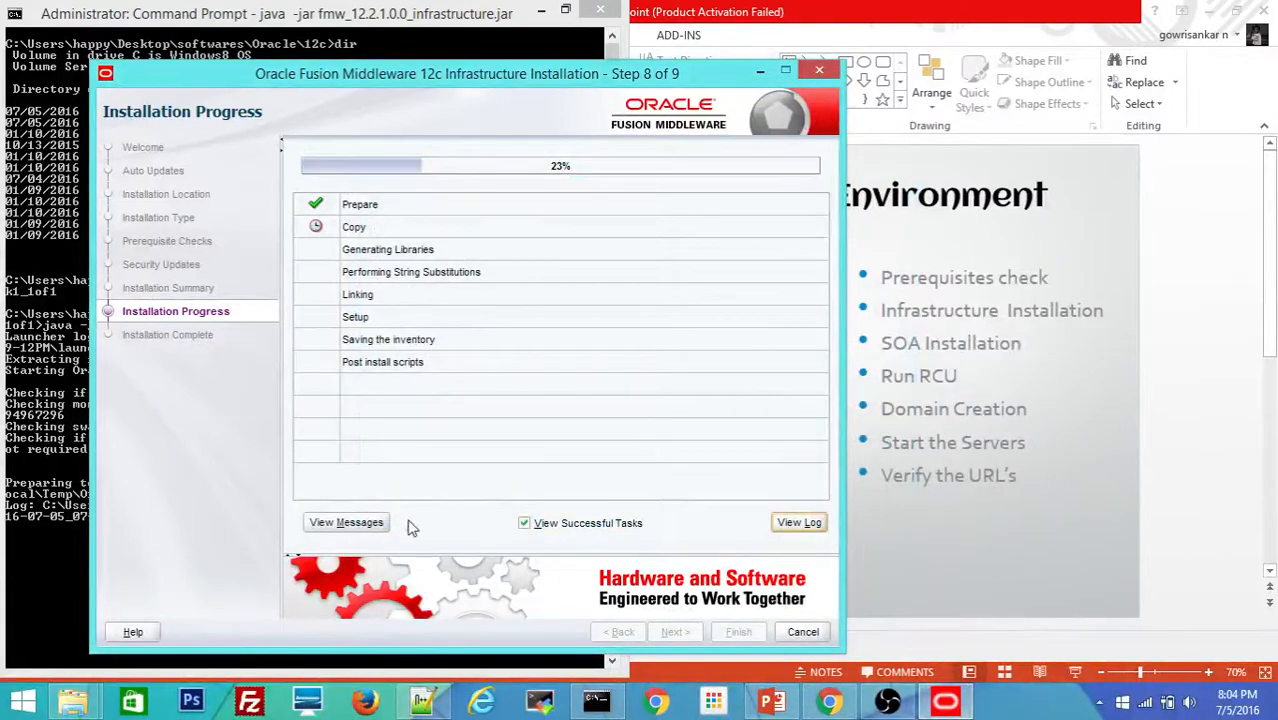
click(358, 524)
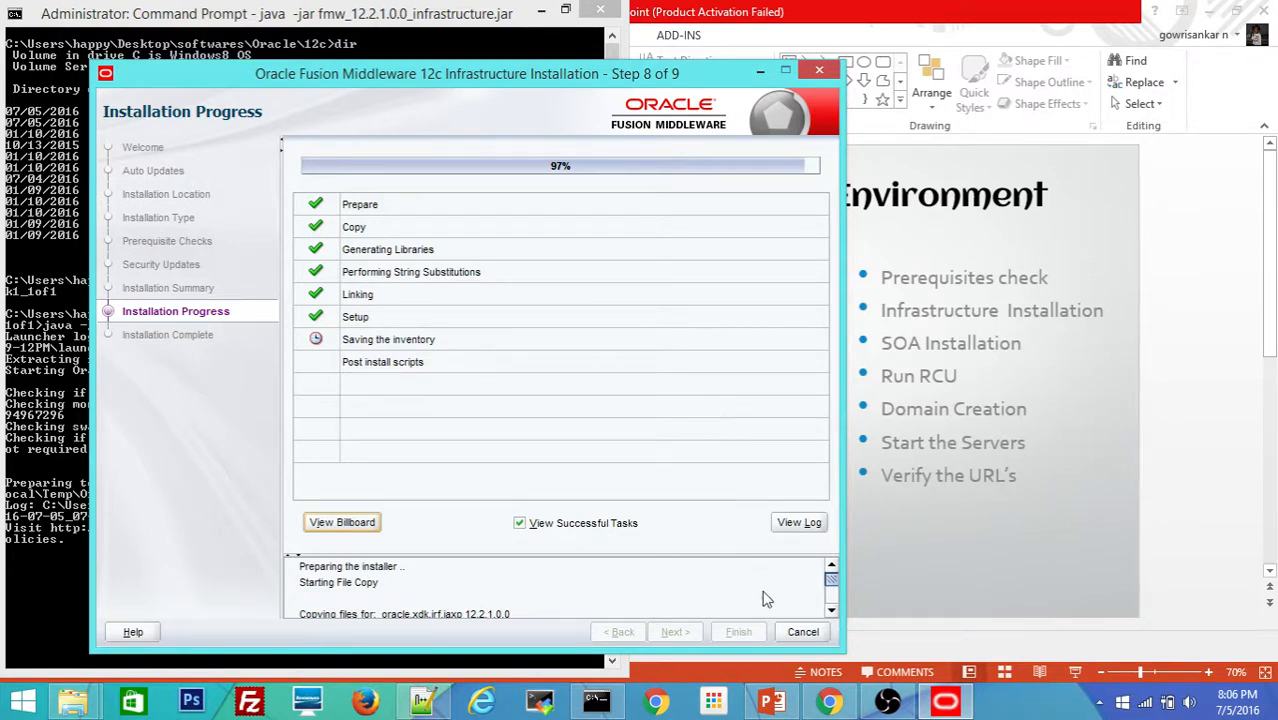
click(834, 612)
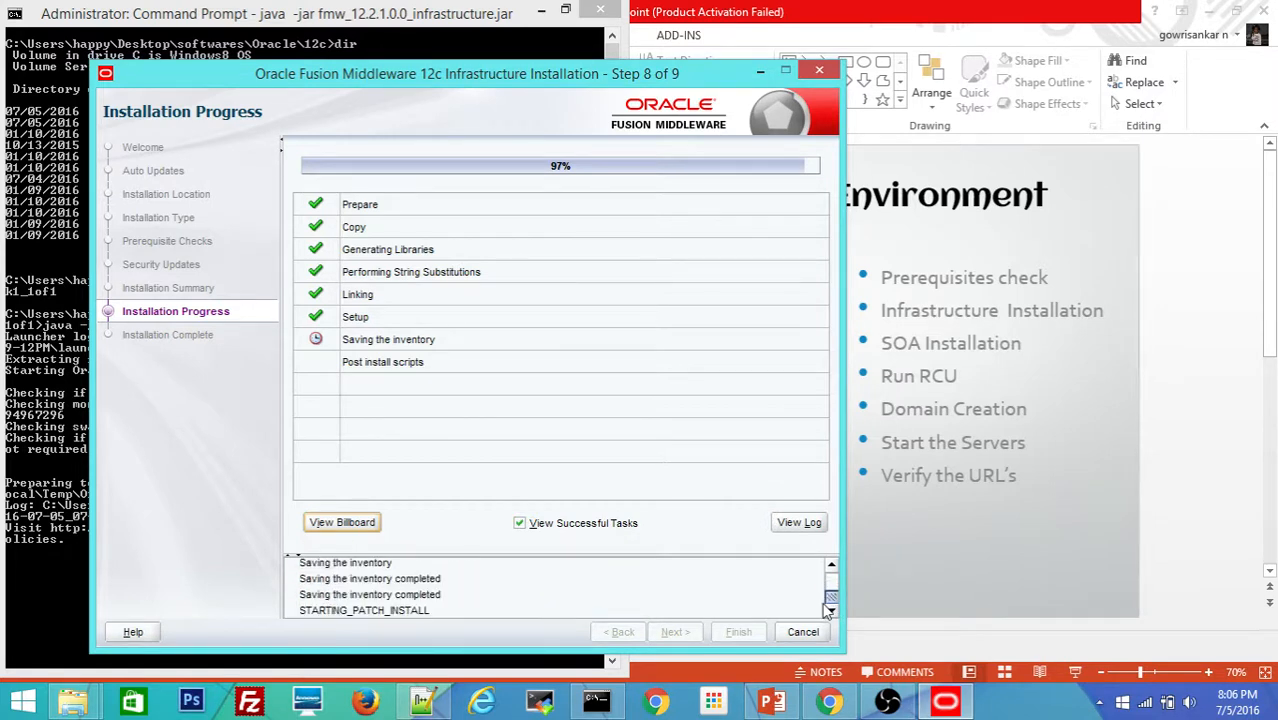
mouse_move(832, 600)
mouse_down()
mouse_move(828, 570)
mouse_move(830, 620)
mouse_up()
Step: Let the installation run to 100% with every task, including post install scripts, ticked
mouse_move(833, 600)
mouse_down()
mouse_move(834, 585)
mouse_move(840, 614)
mouse_up()
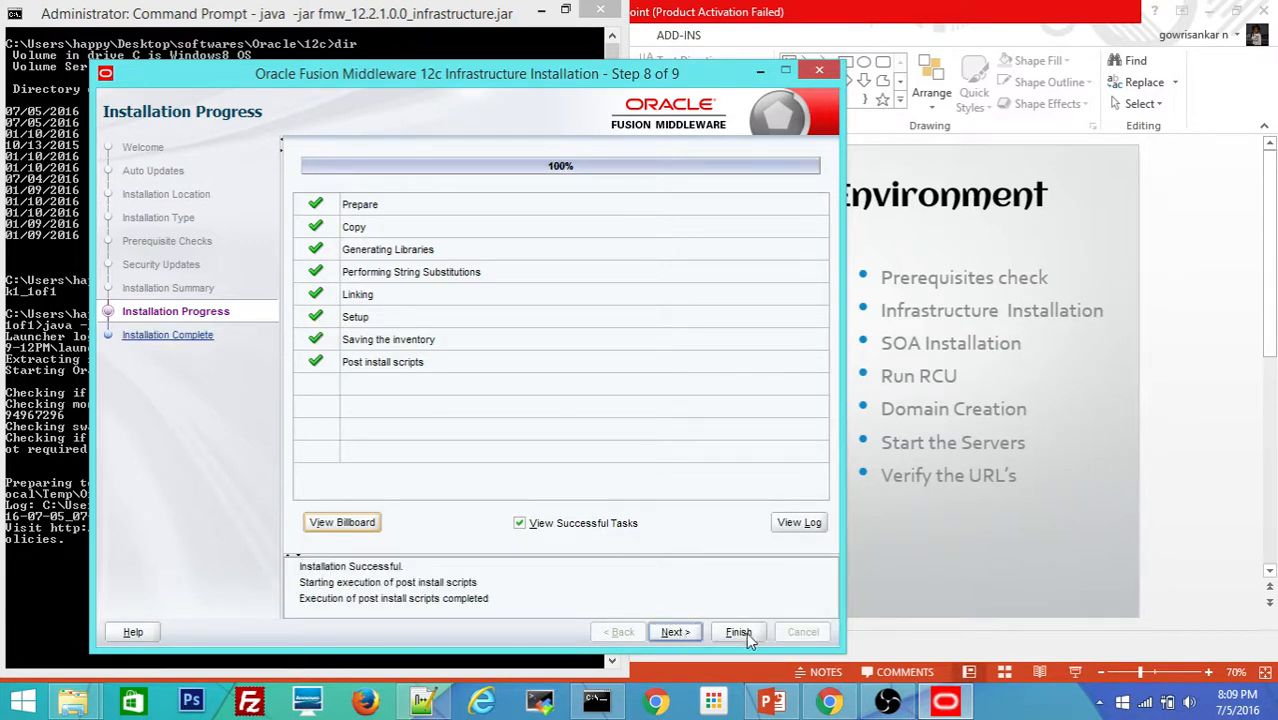
Step: Advance to Installation Complete and finish, closing the infrastructure installer
click(673, 632)
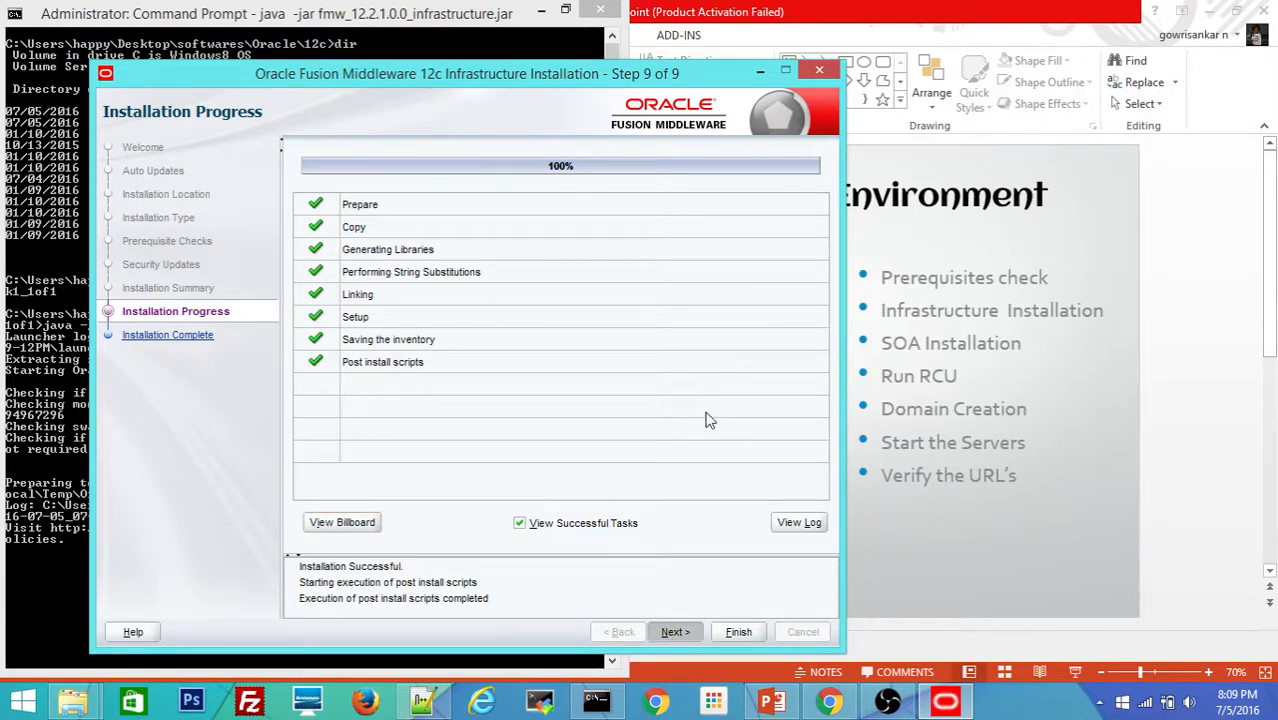
key(Return)
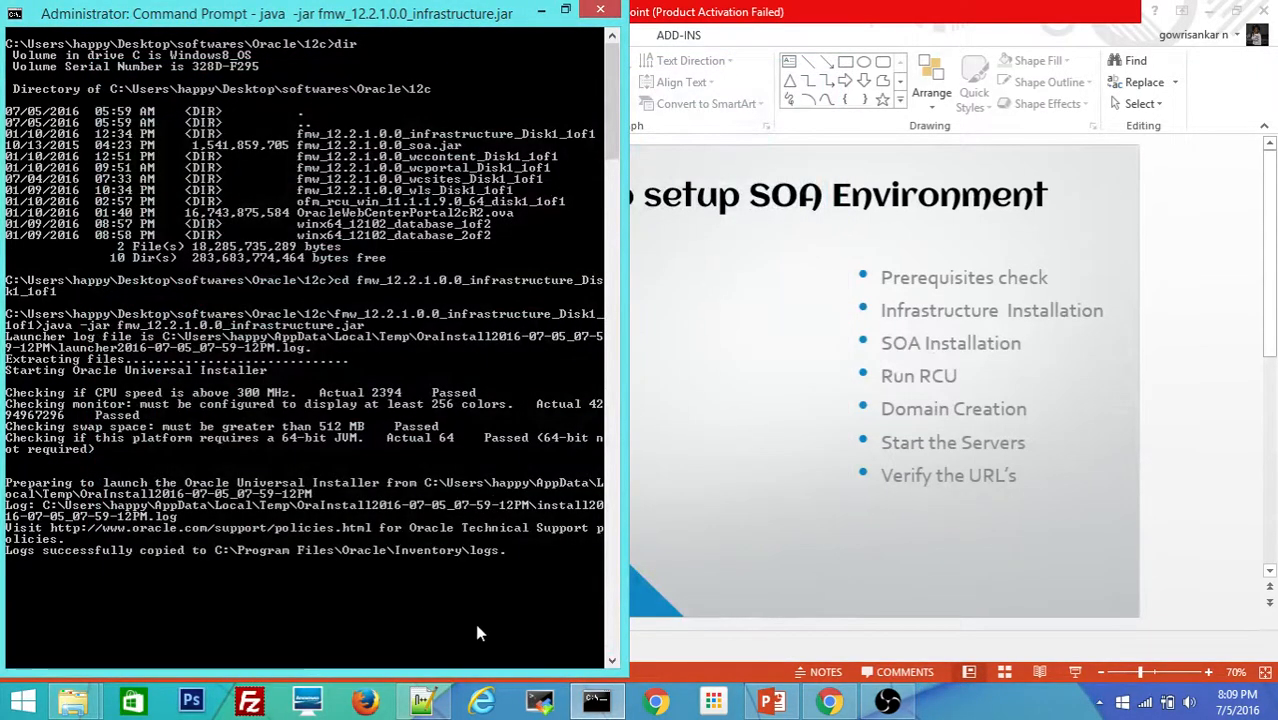
Step: Check the 12c folder path in Explorer and move the console up to 12c with cd ../
mouse_move(72, 700)
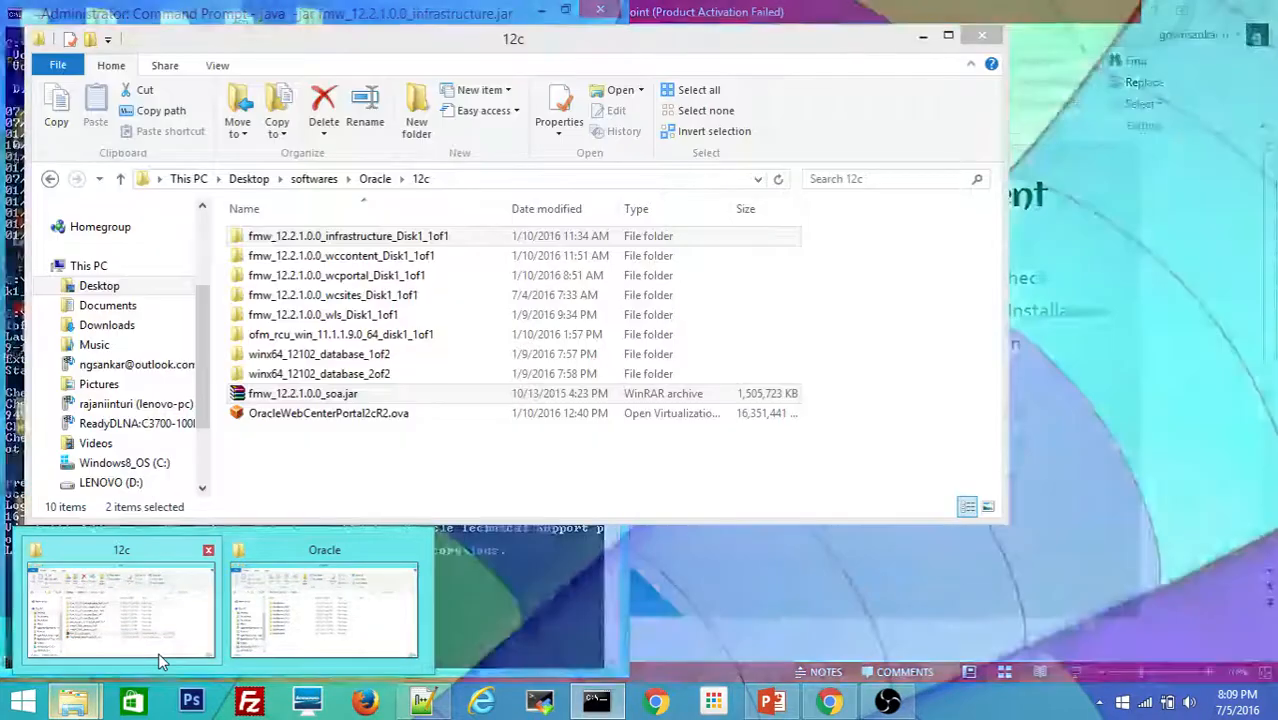
click(158, 652)
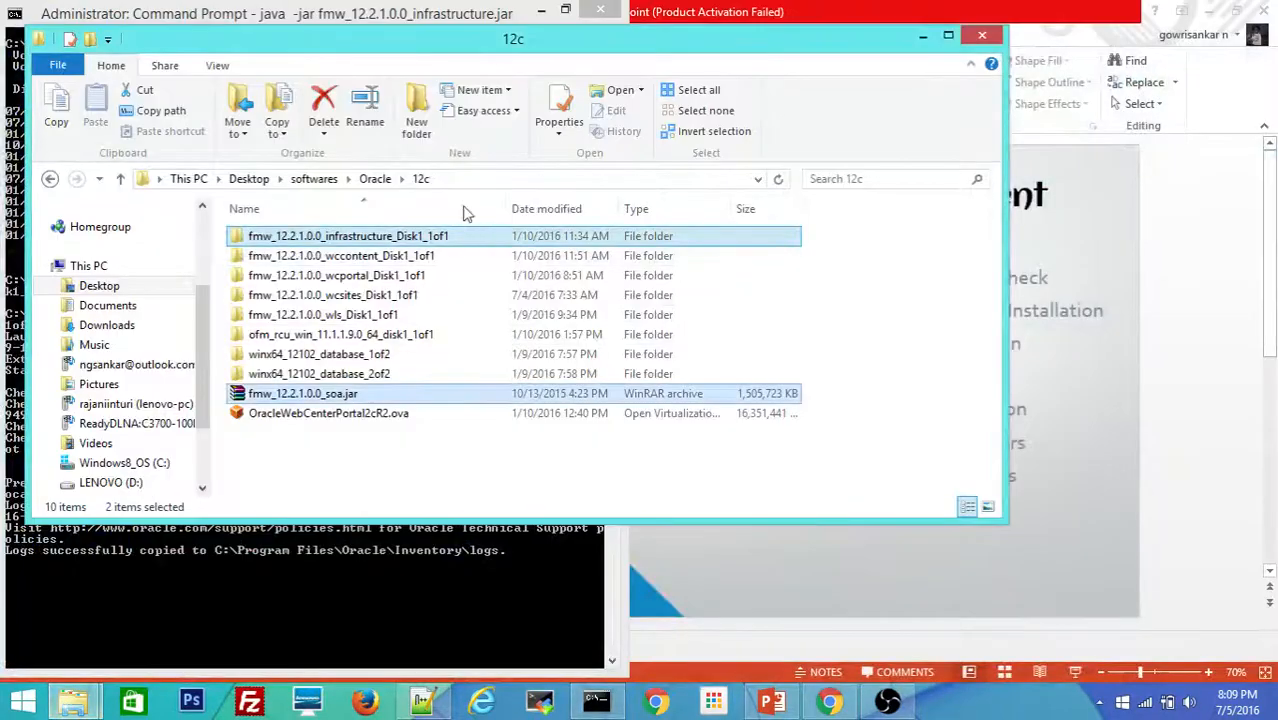
click(456, 180)
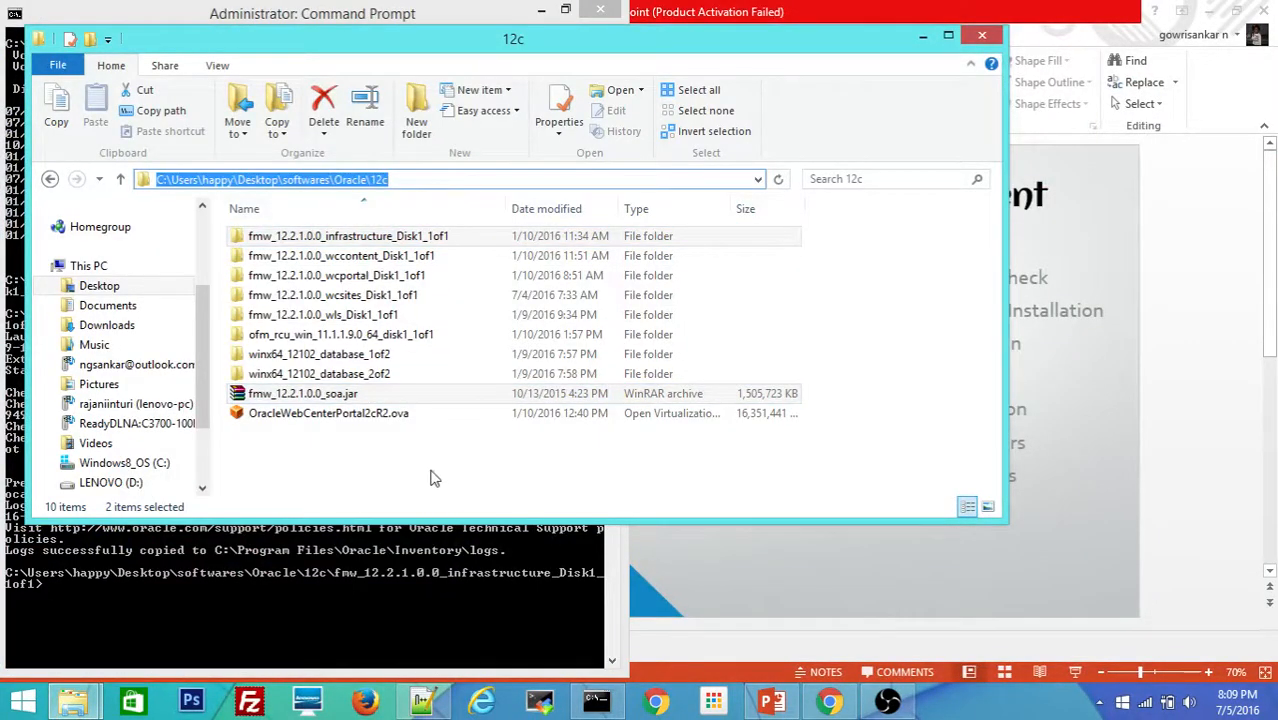
click(191, 596)
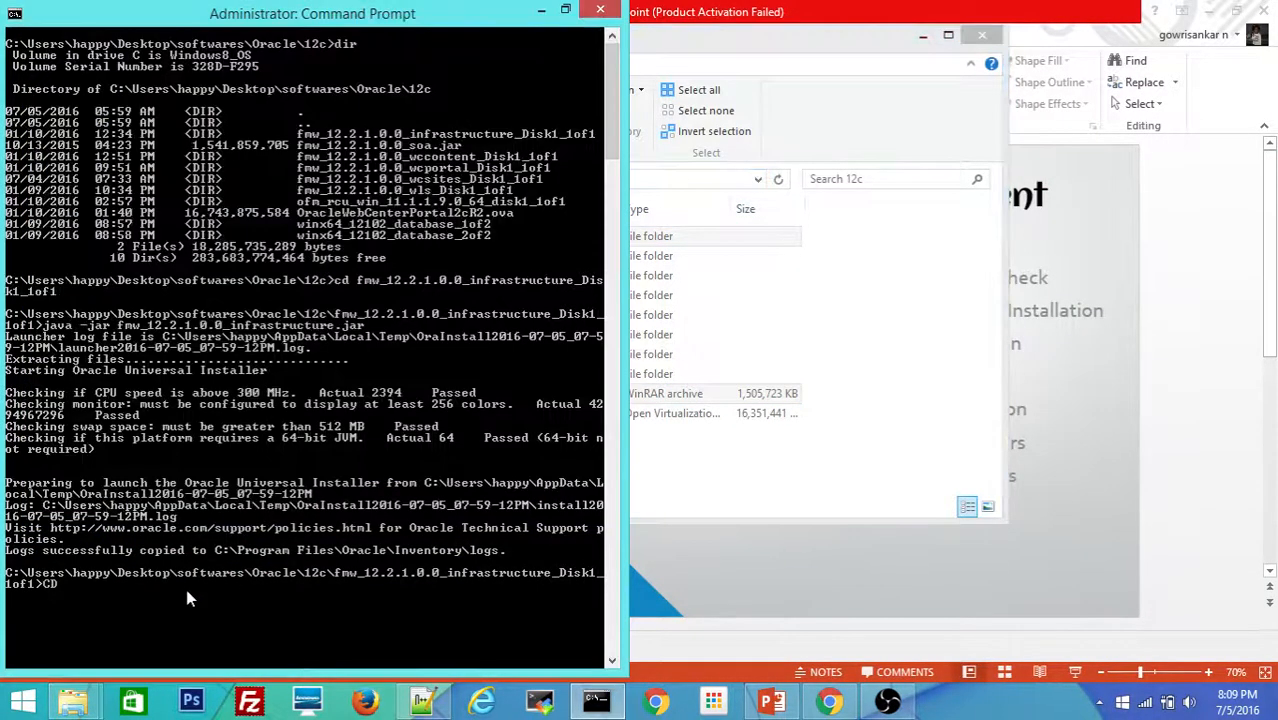
text(cd ../)
key(Return)
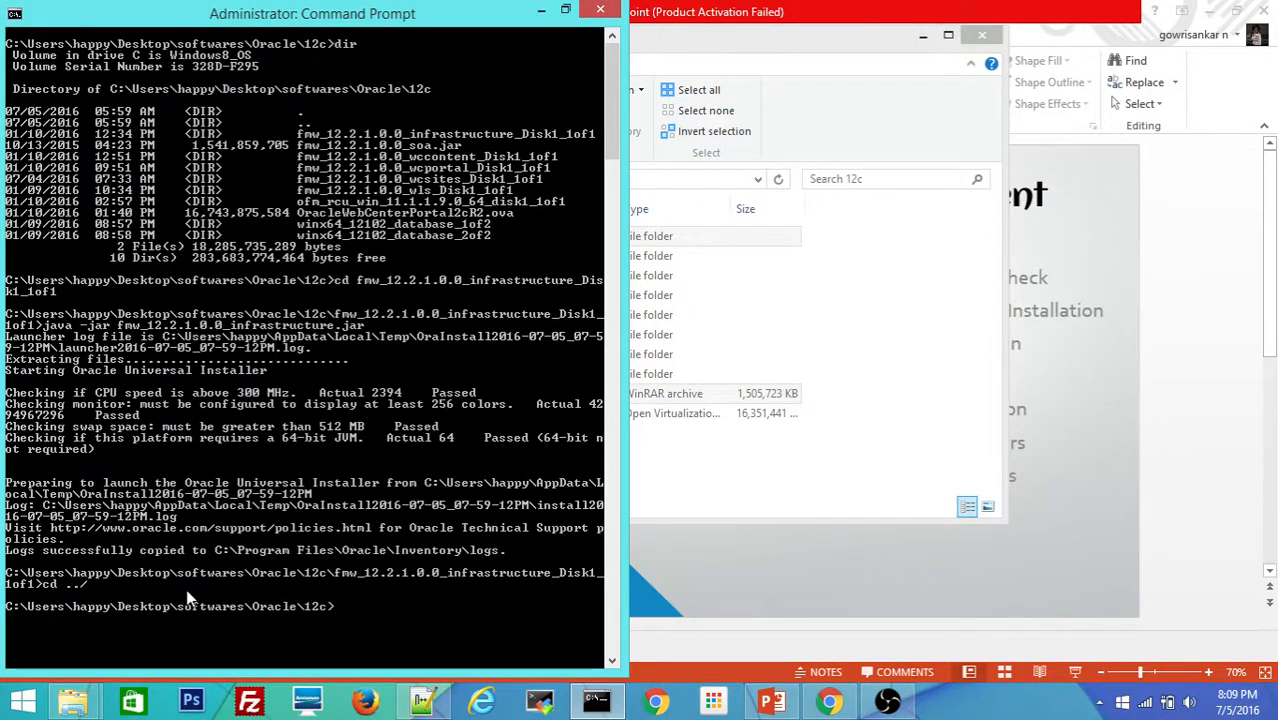
Step: Launch fmw_12.2.1.0.0_soa.jar with java -jar to start the SOA Suite installer
text(java -jar)
text( so)
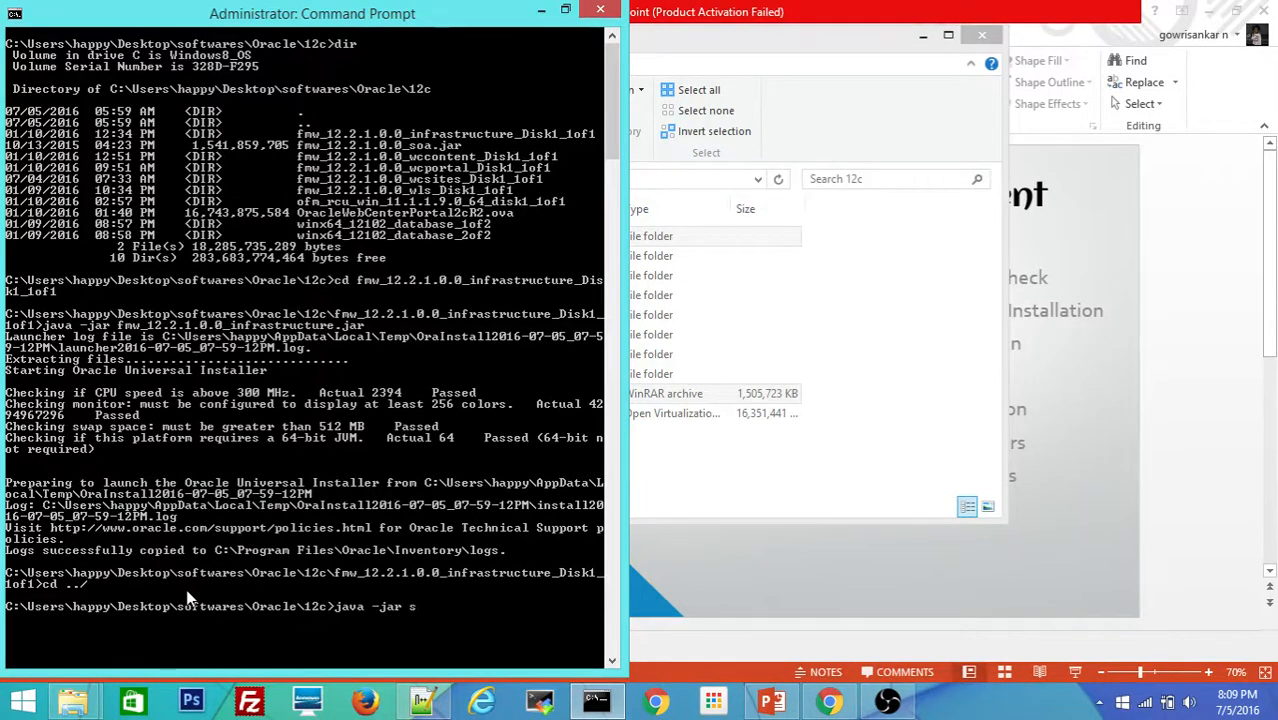
key(Tab)
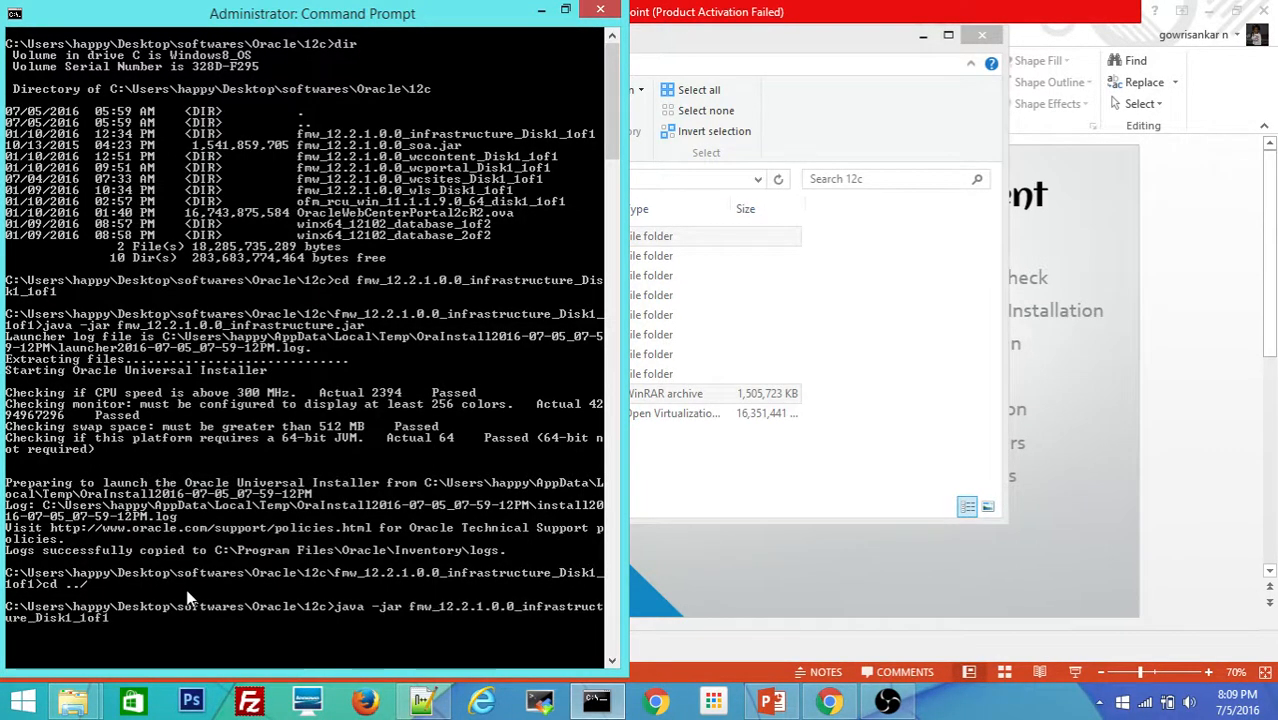
key(Tab)
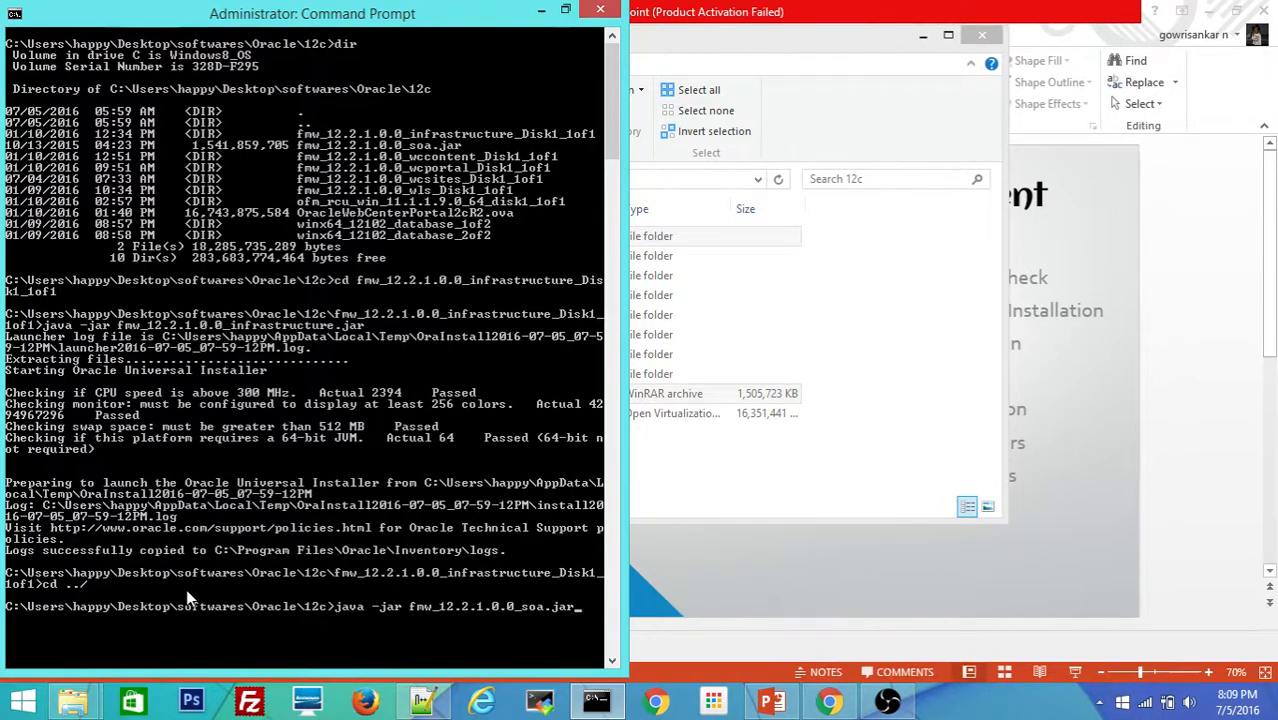
key(Return)
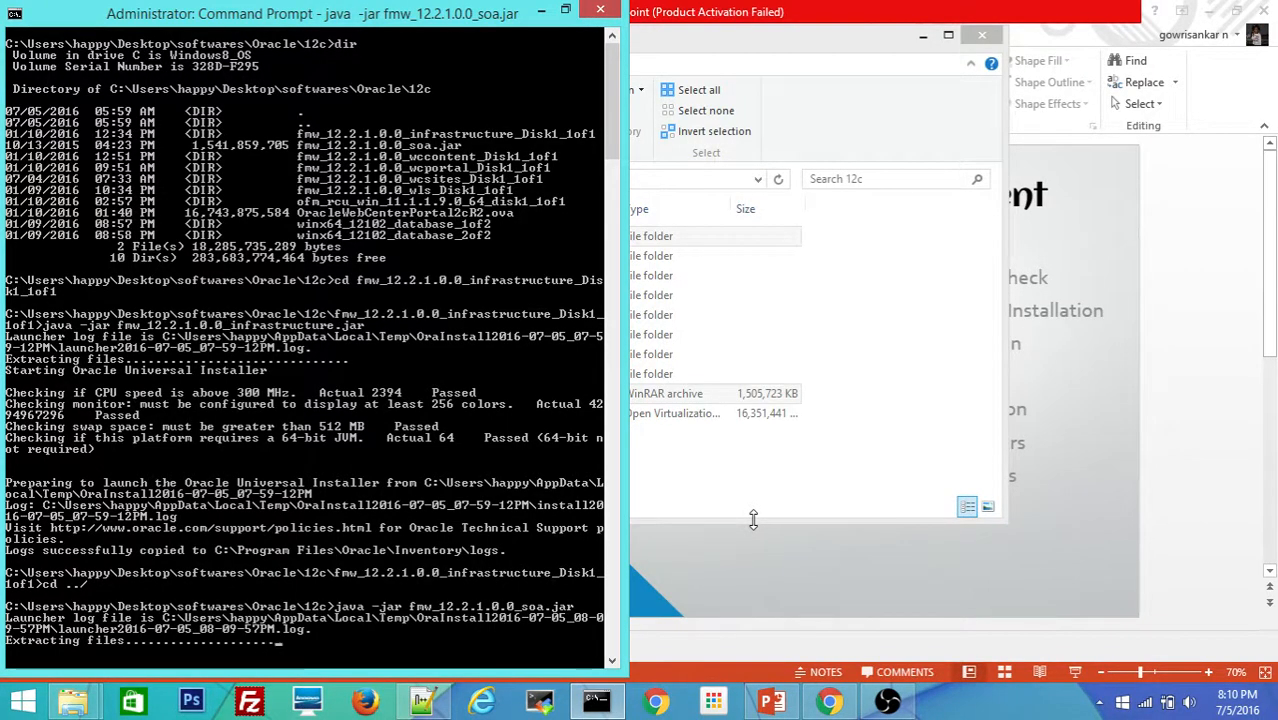
click(614, 664)
click(614, 664)
click(614, 664)
drag(613, 662, 613, 663)
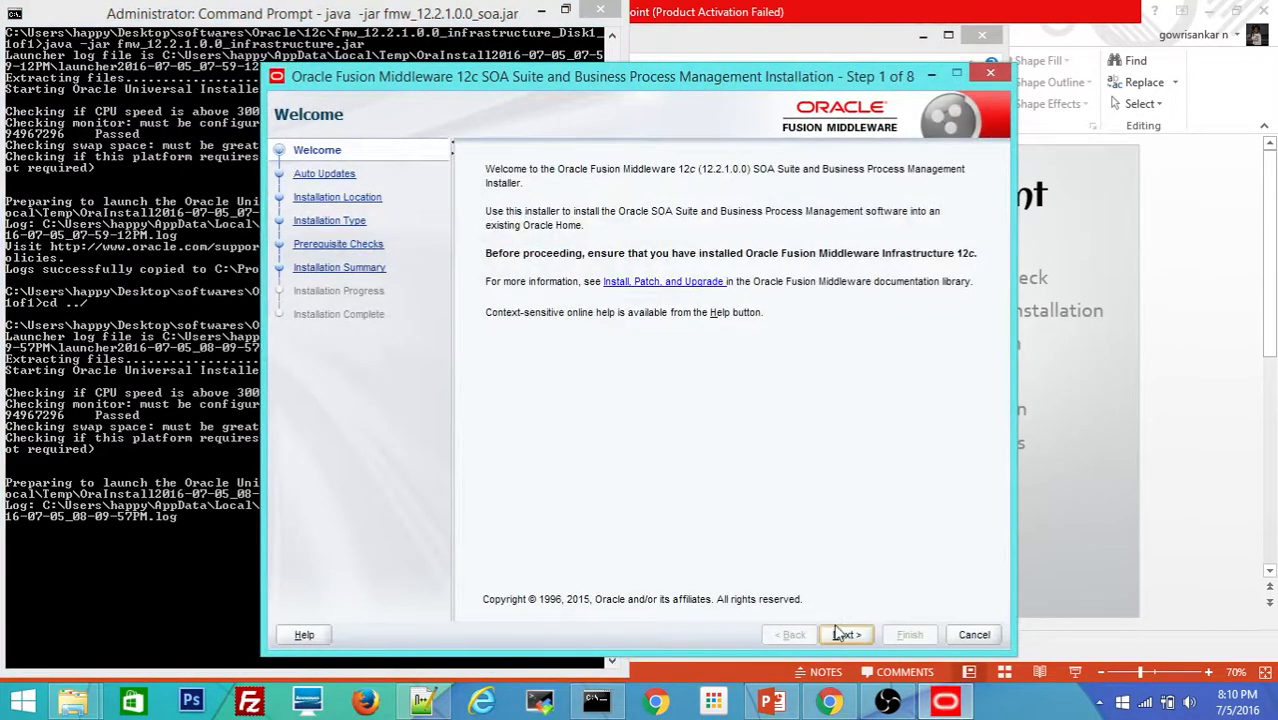
Step: Move past Welcome, leaving Skip Auto Updates selected, to reach Installation Location
click(845, 635)
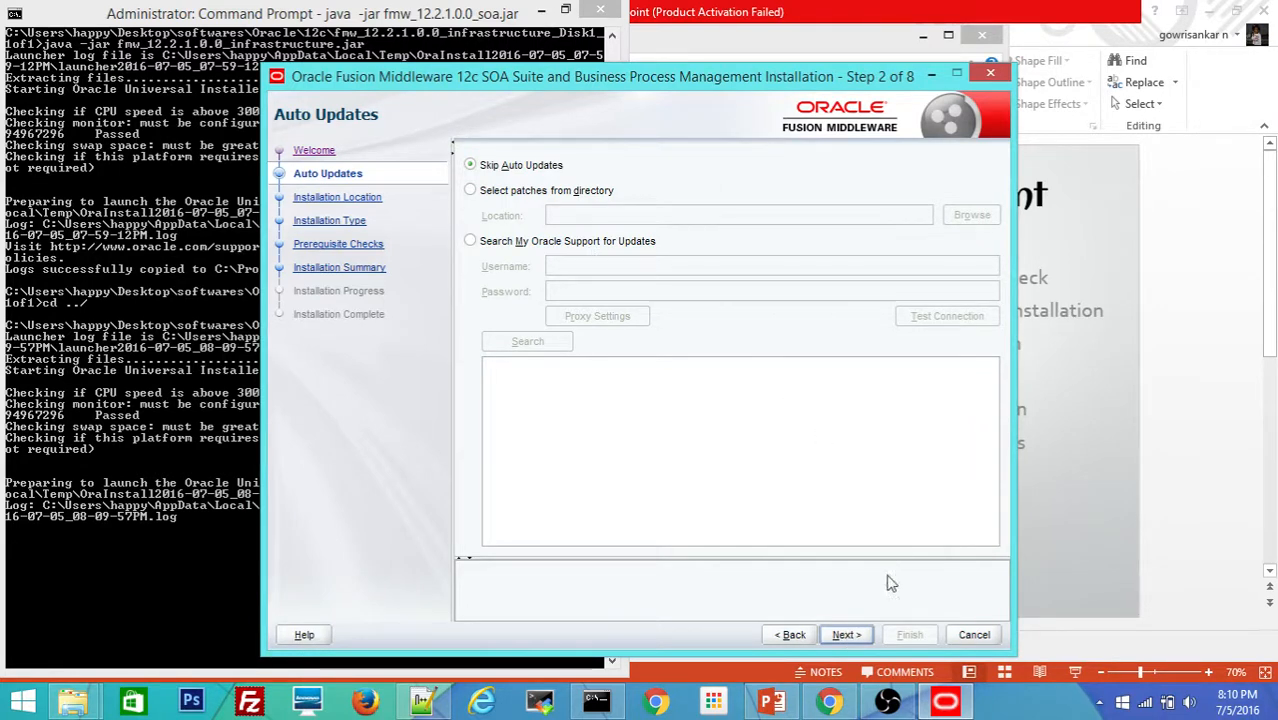
click(848, 634)
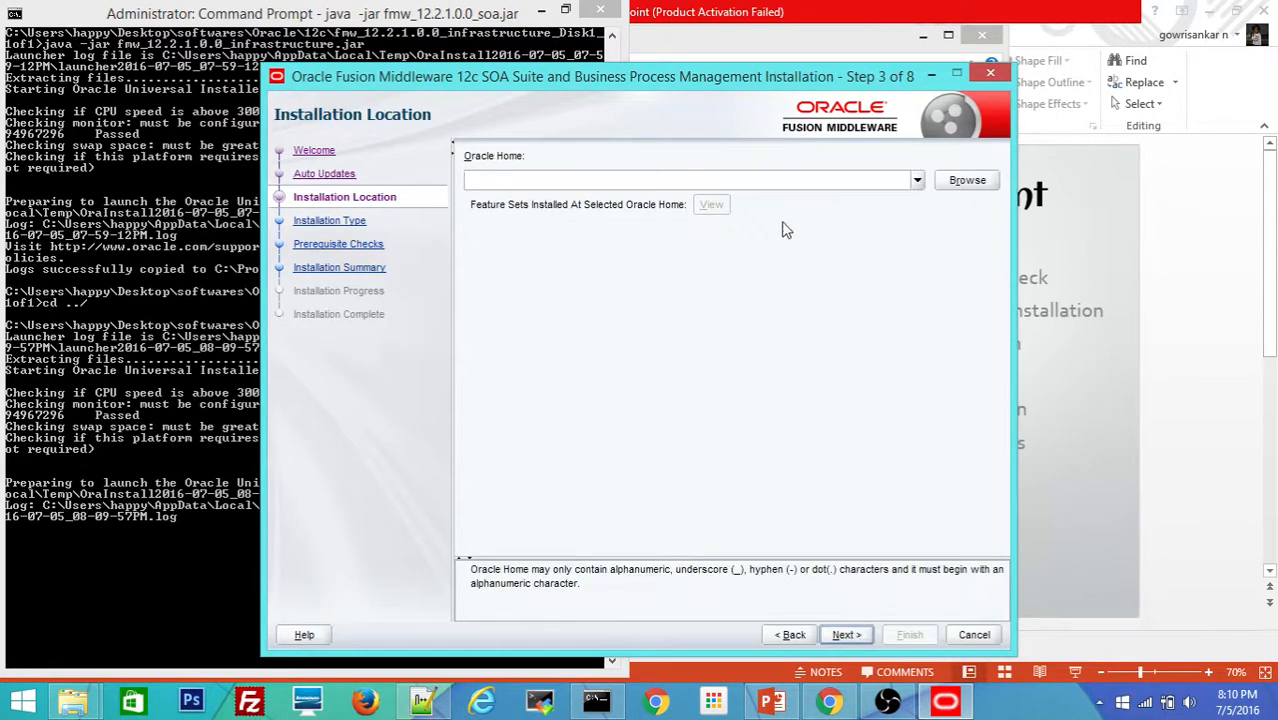
Step: Set Oracle Home to c:\Oracle\Middleware_SOA, view its installed feature sets, and continue
click(917, 181)
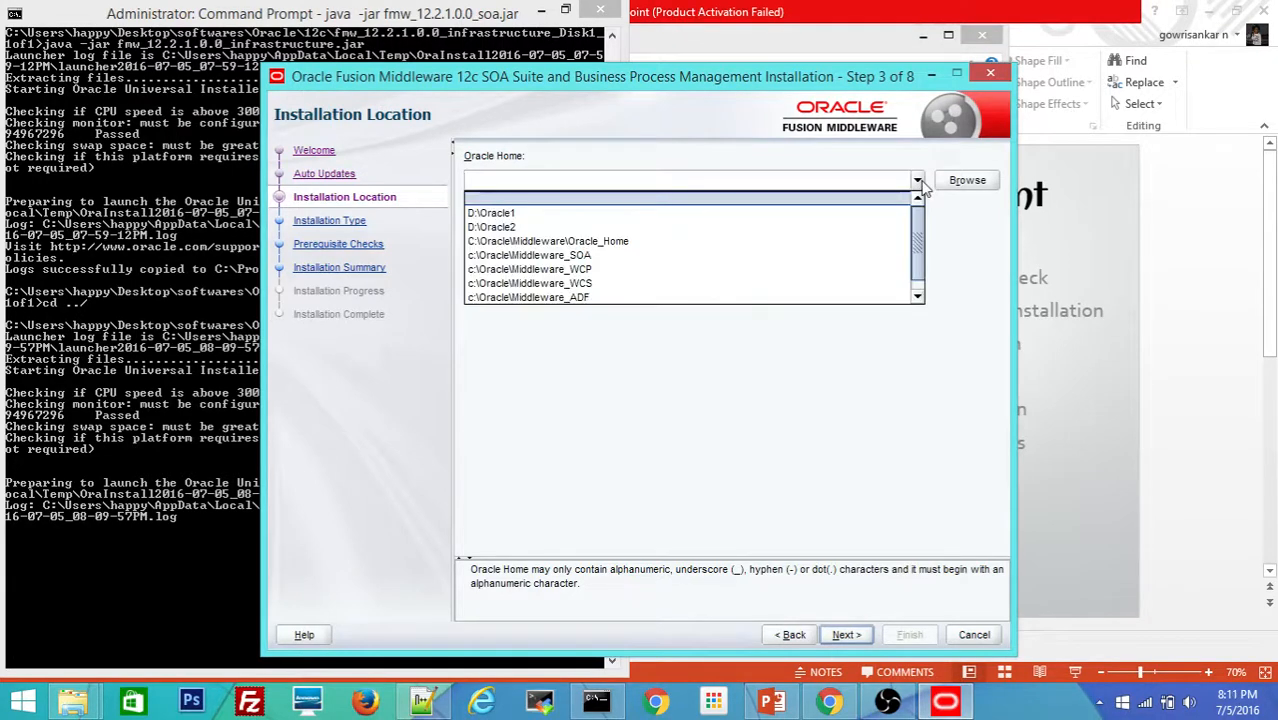
click(619, 256)
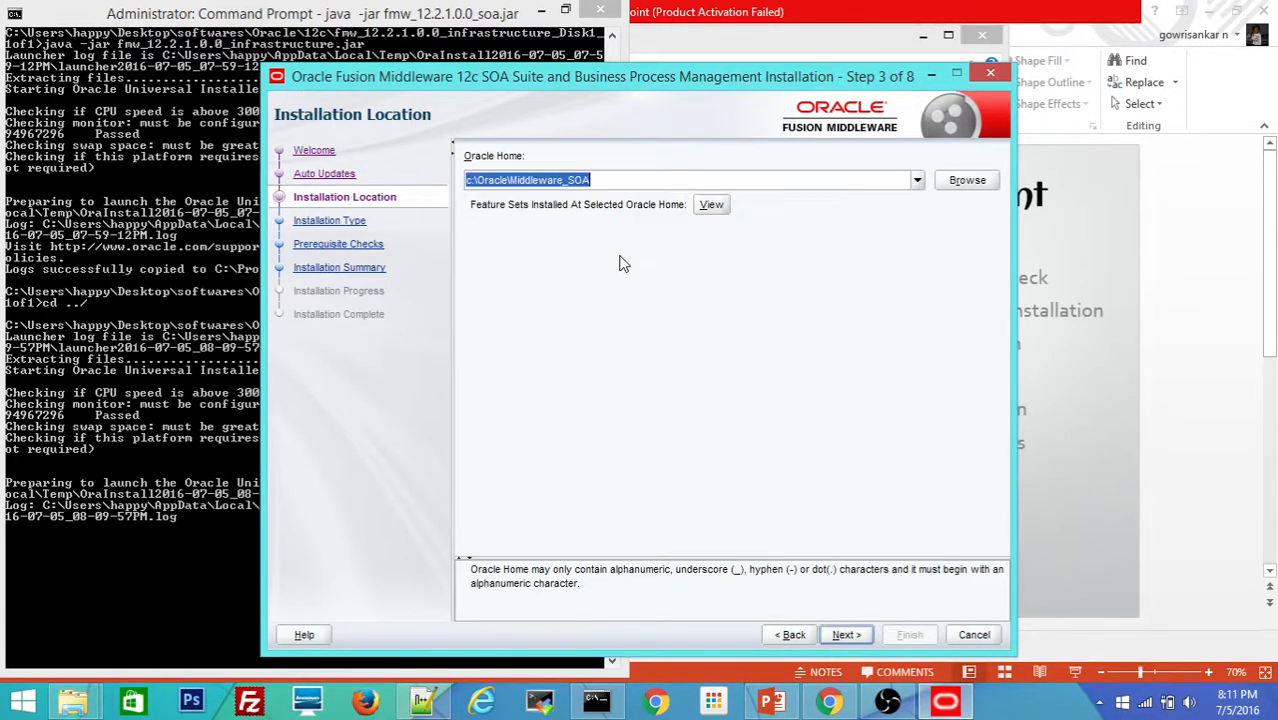
click(662, 180)
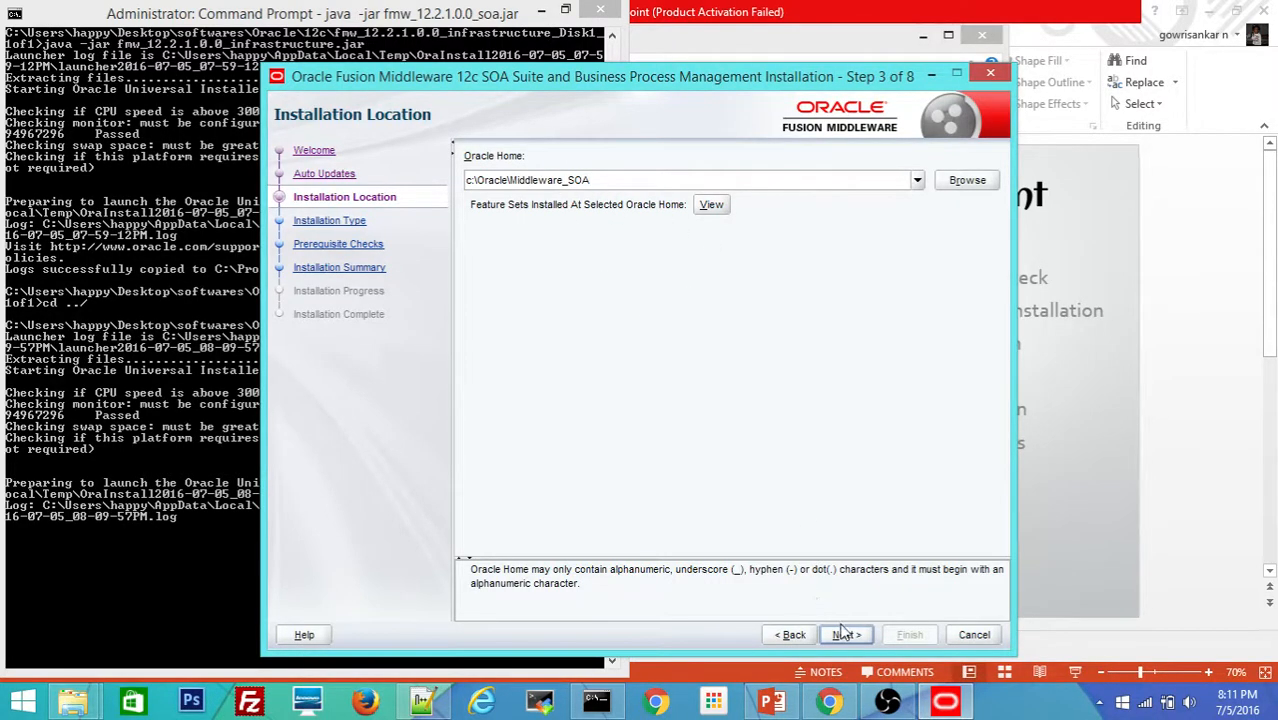
click(720, 206)
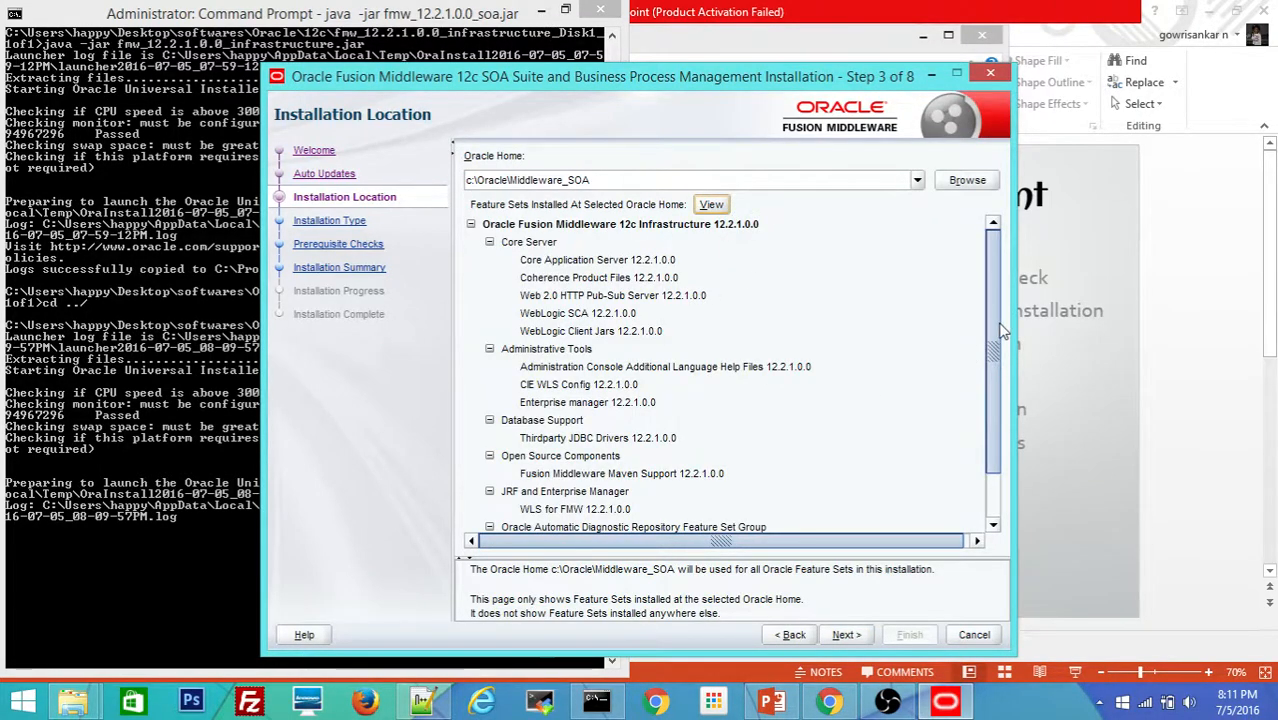
drag(1000, 330, 995, 364)
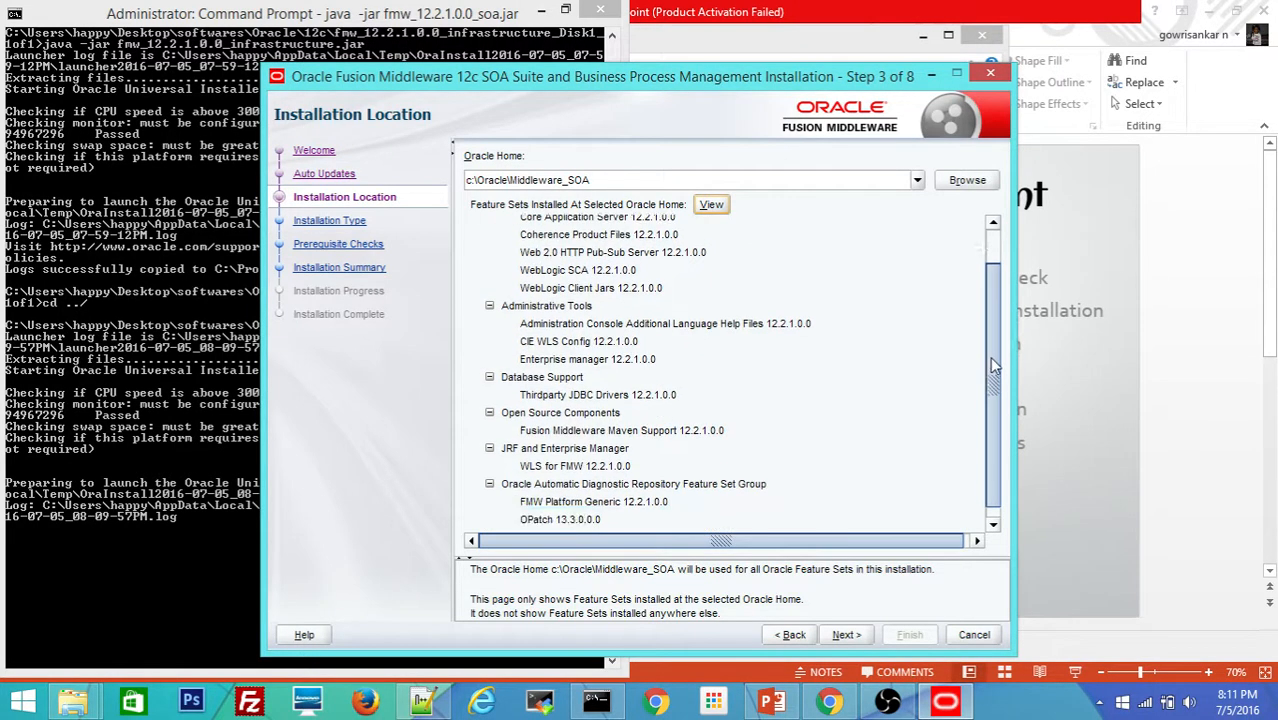
click(847, 635)
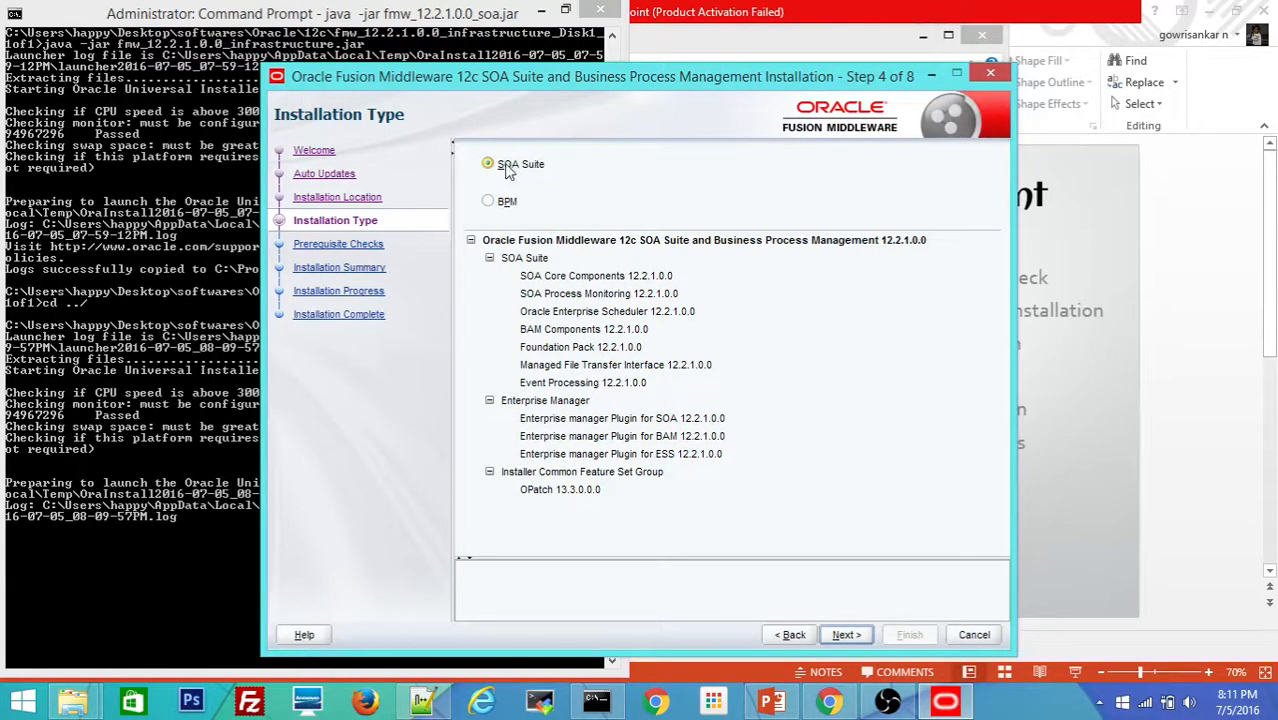
Step: Keep SOA Suite as the installation type and pass the prerequisite checks to the summary
click(843, 636)
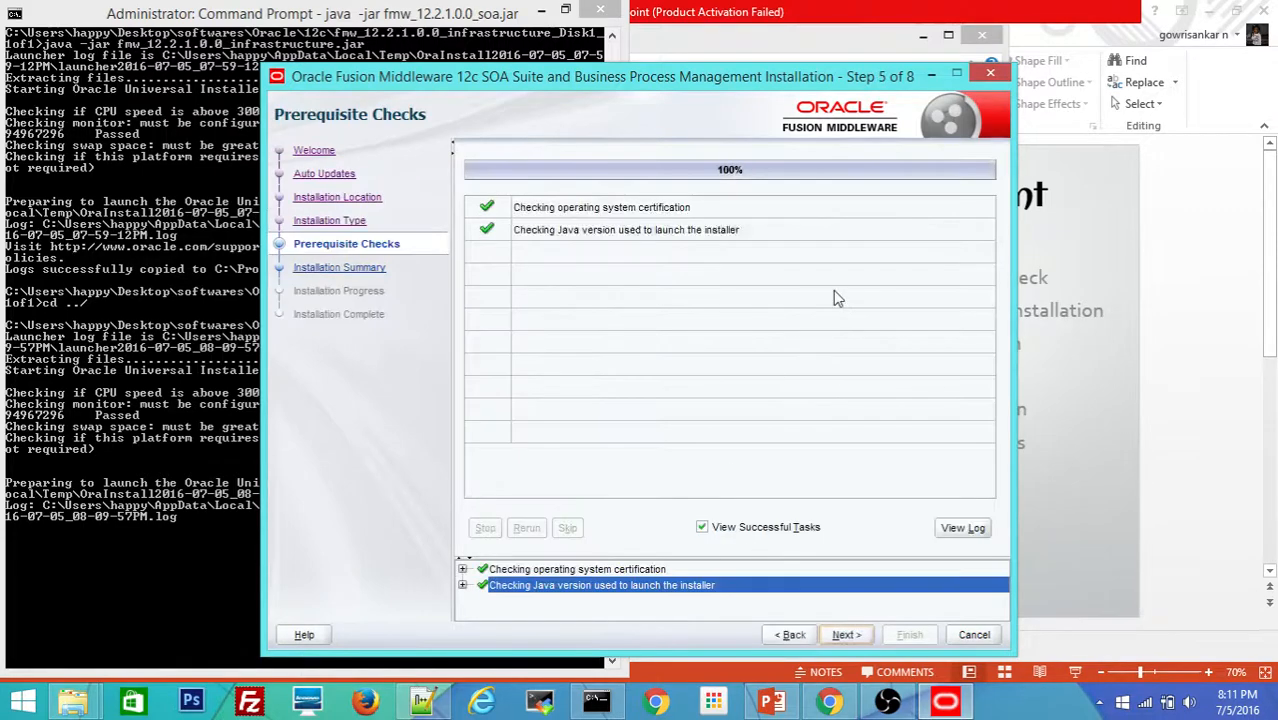
click(845, 635)
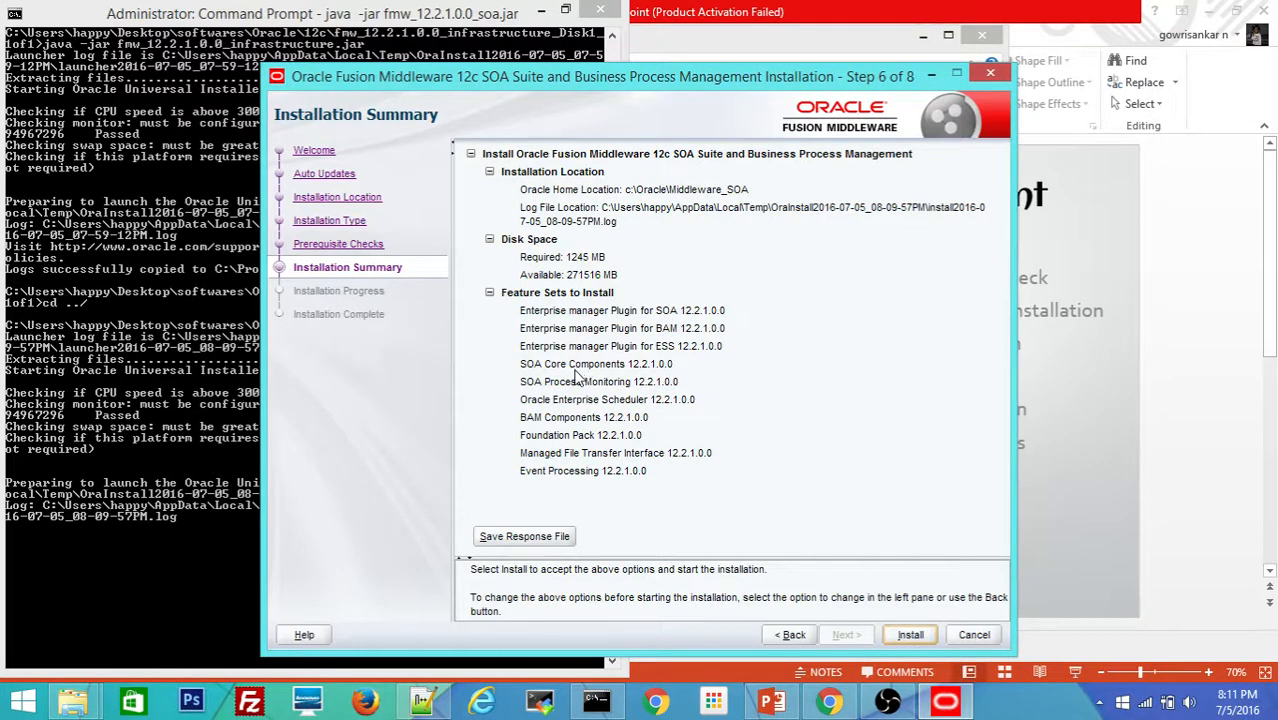
Step: Review the BAM plugin and BAM Components feature sets, then start the SOA Suite installation
click(581, 333)
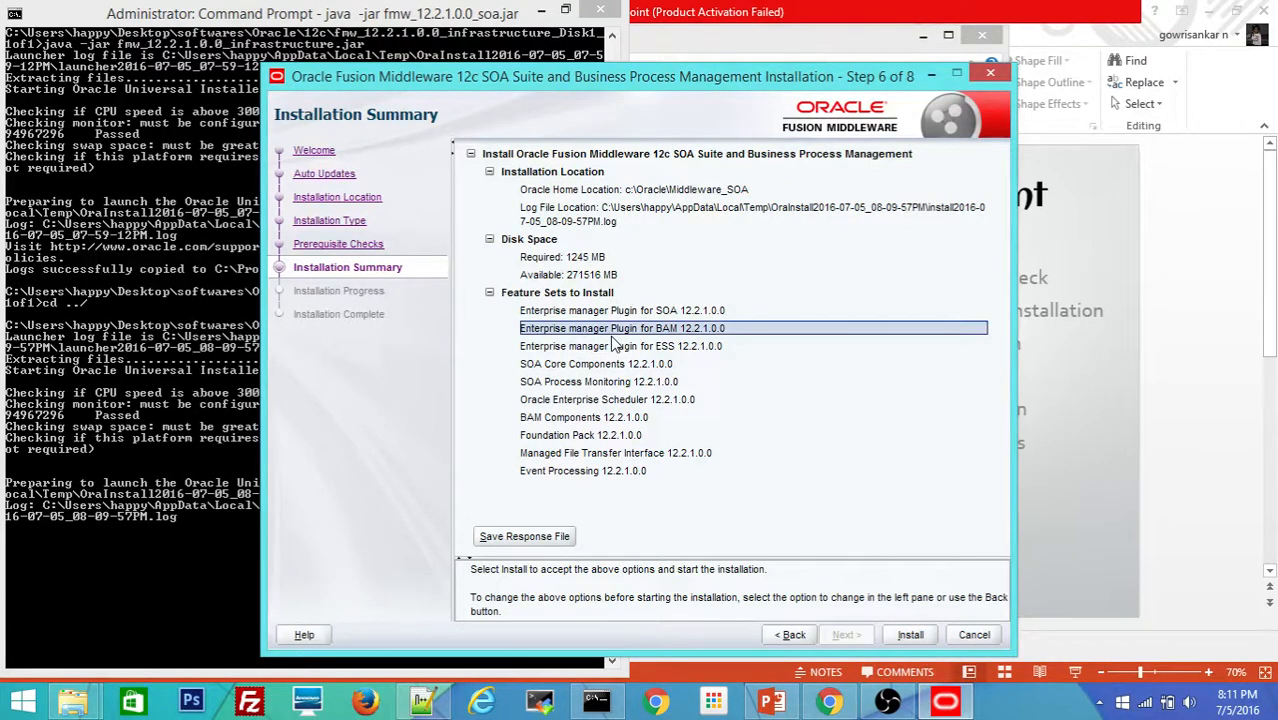
click(564, 420)
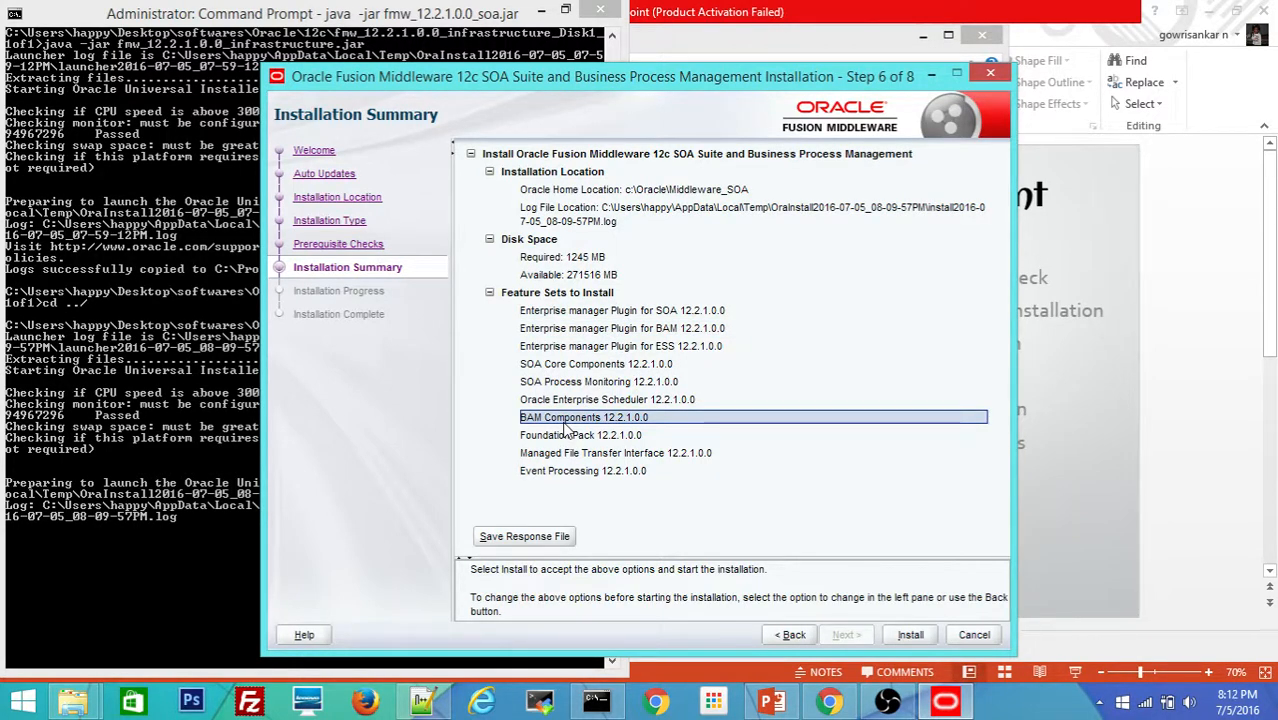
click(905, 634)
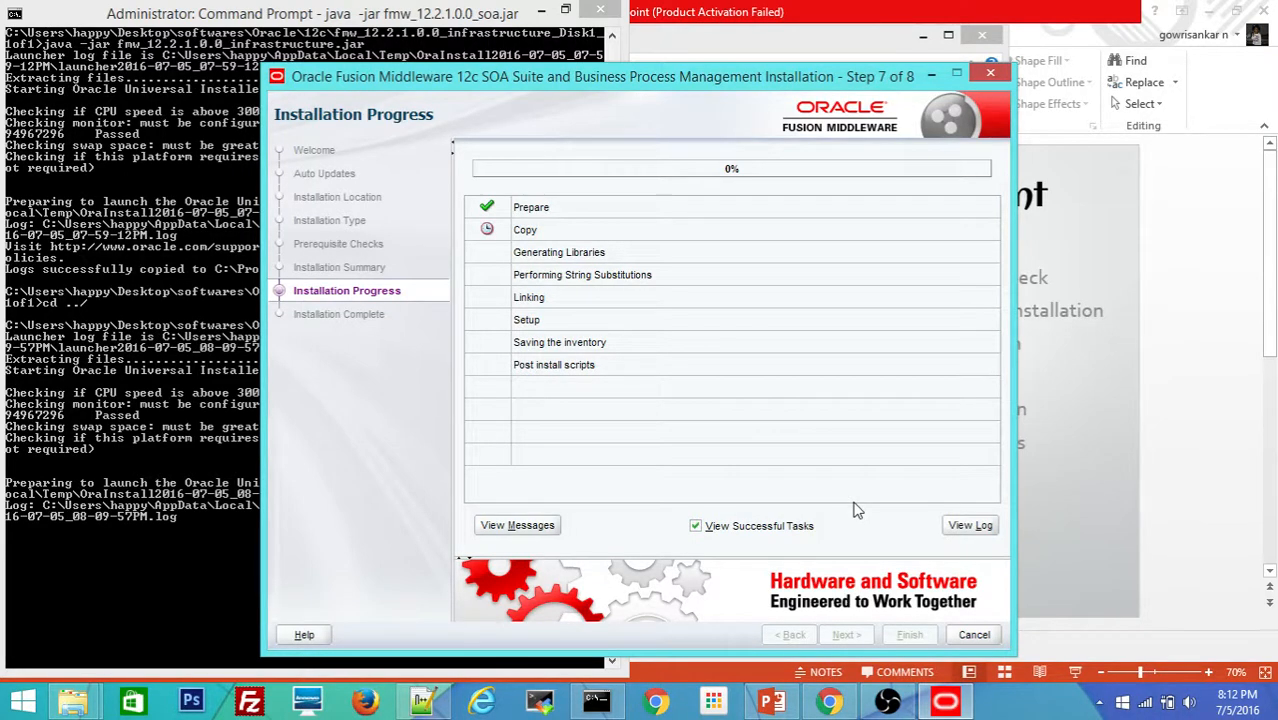
Step: Reposition the installer window during copying, then continue to the Installation Complete page at 100%
drag(720, 80, 467, 57)
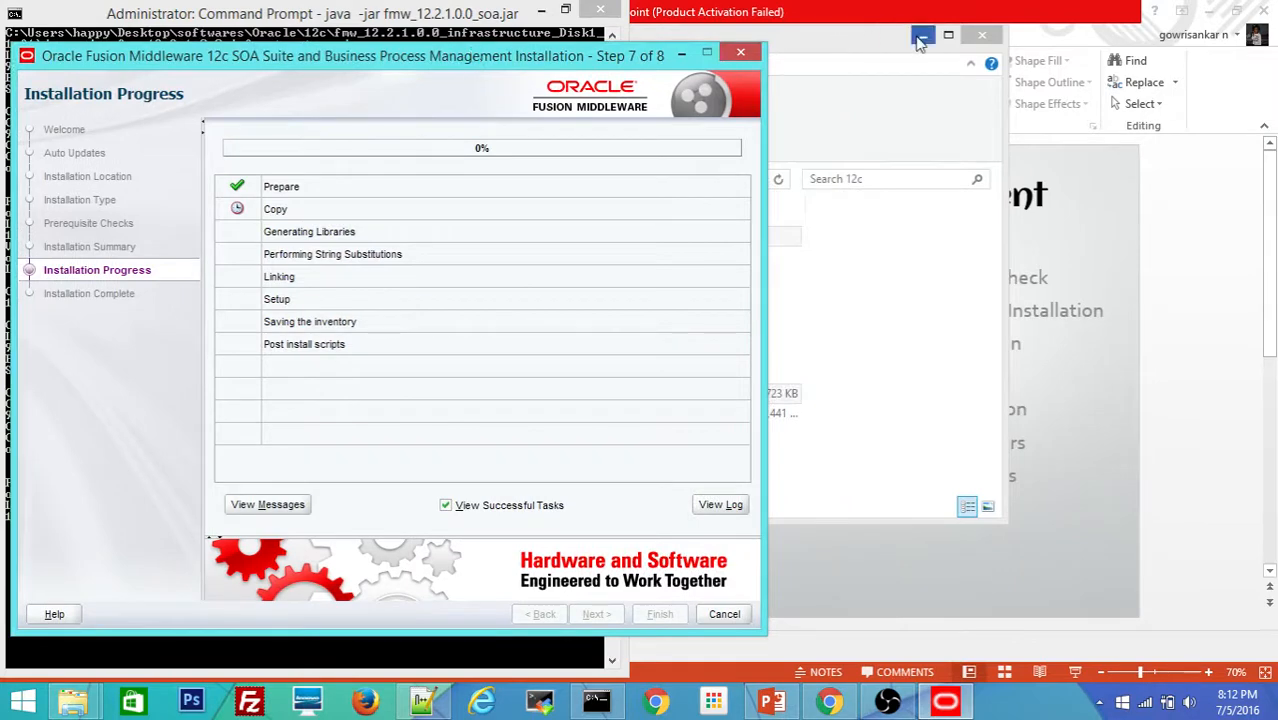
click(918, 38)
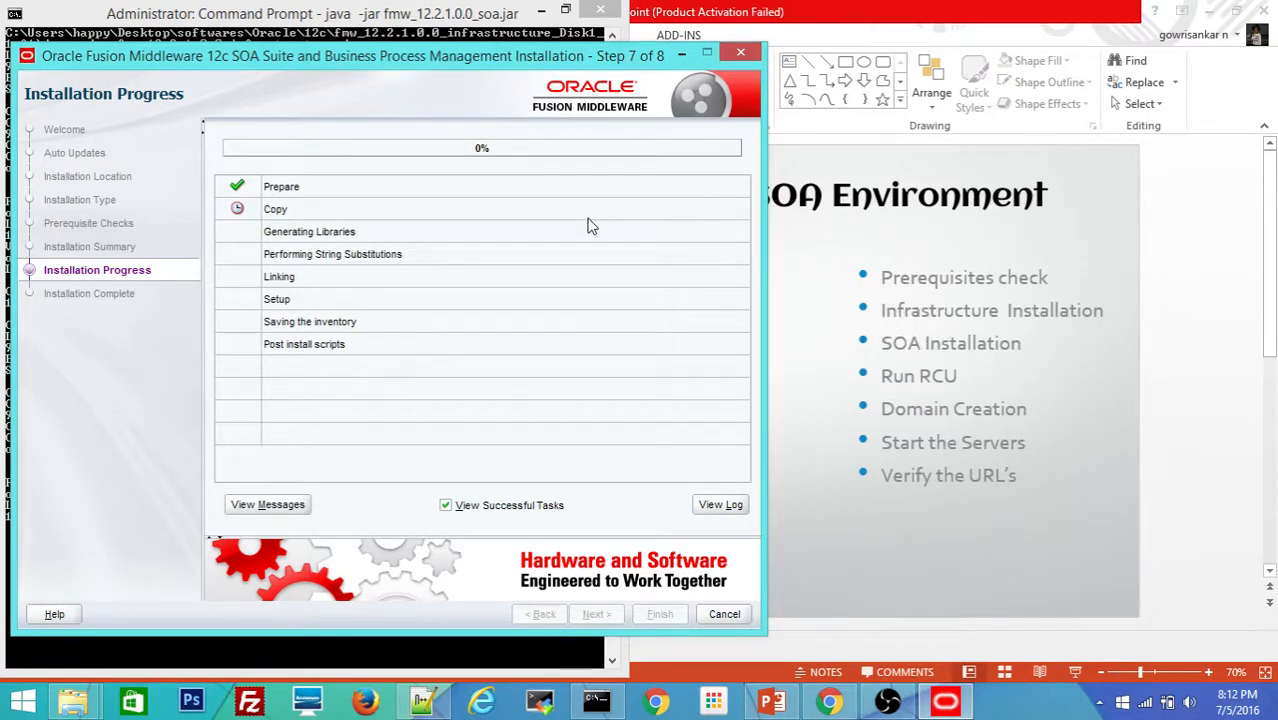
drag(453, 61, 455, 49)
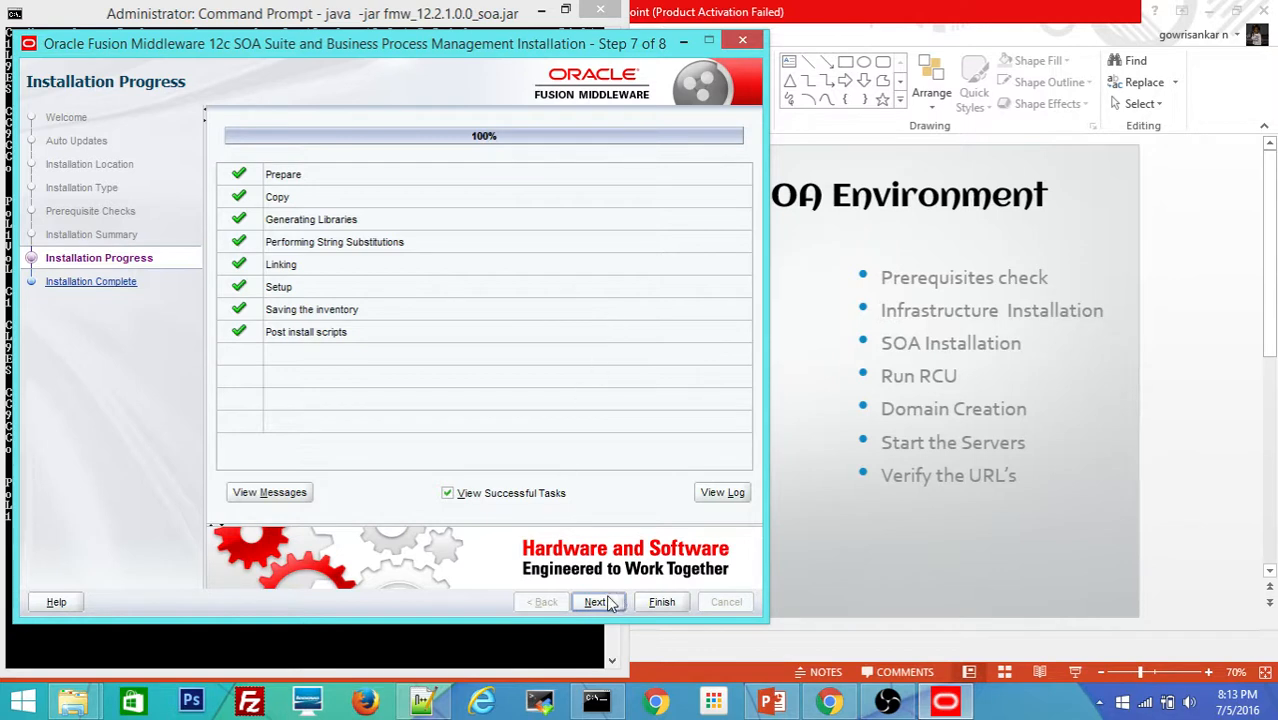
click(598, 603)
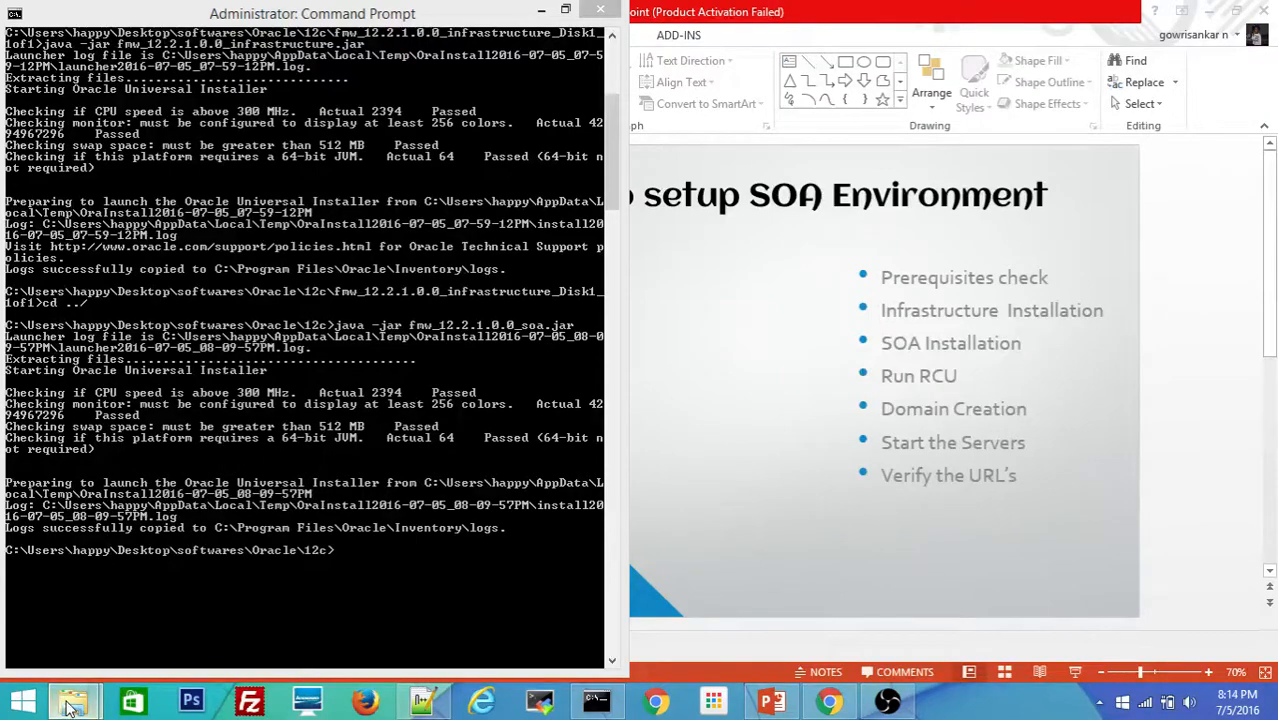
Step: Open the C:\Oracle\Middleware_SOA\oracle_common\bin folder in a maximized Explorer window
mouse_move(64, 704)
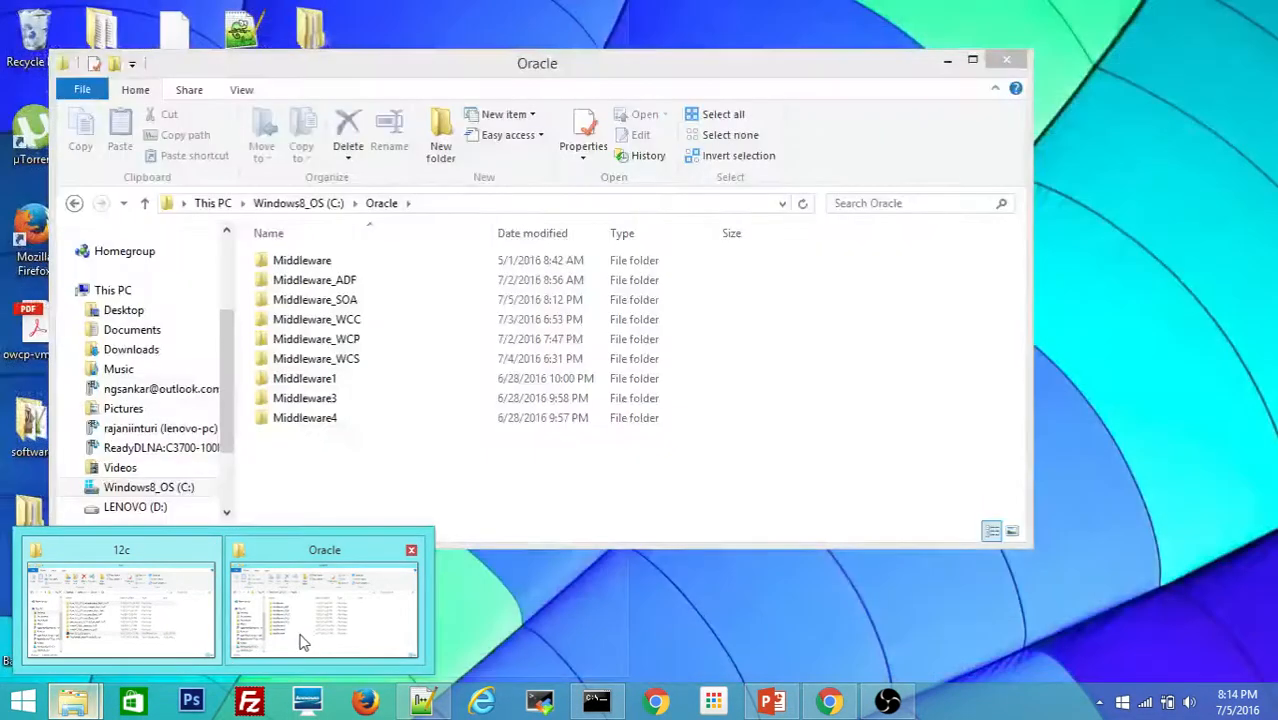
click(305, 640)
double_click(348, 304)
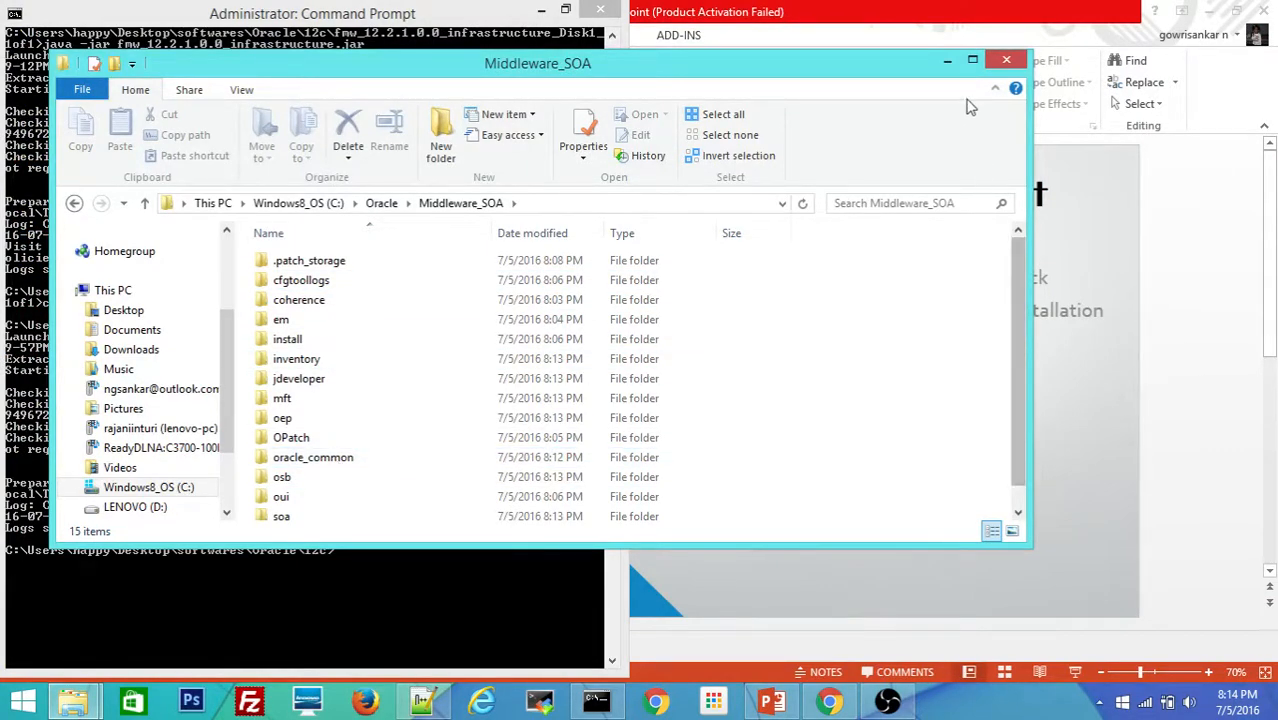
click(972, 60)
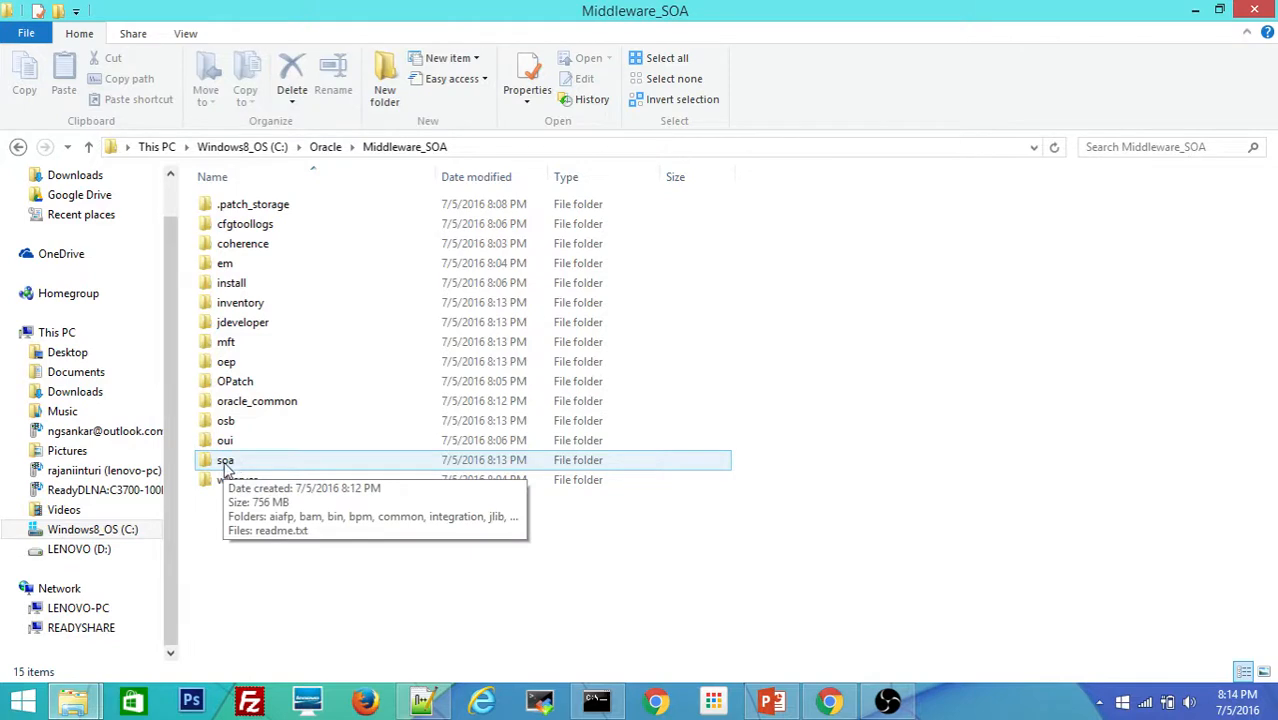
double_click(283, 408)
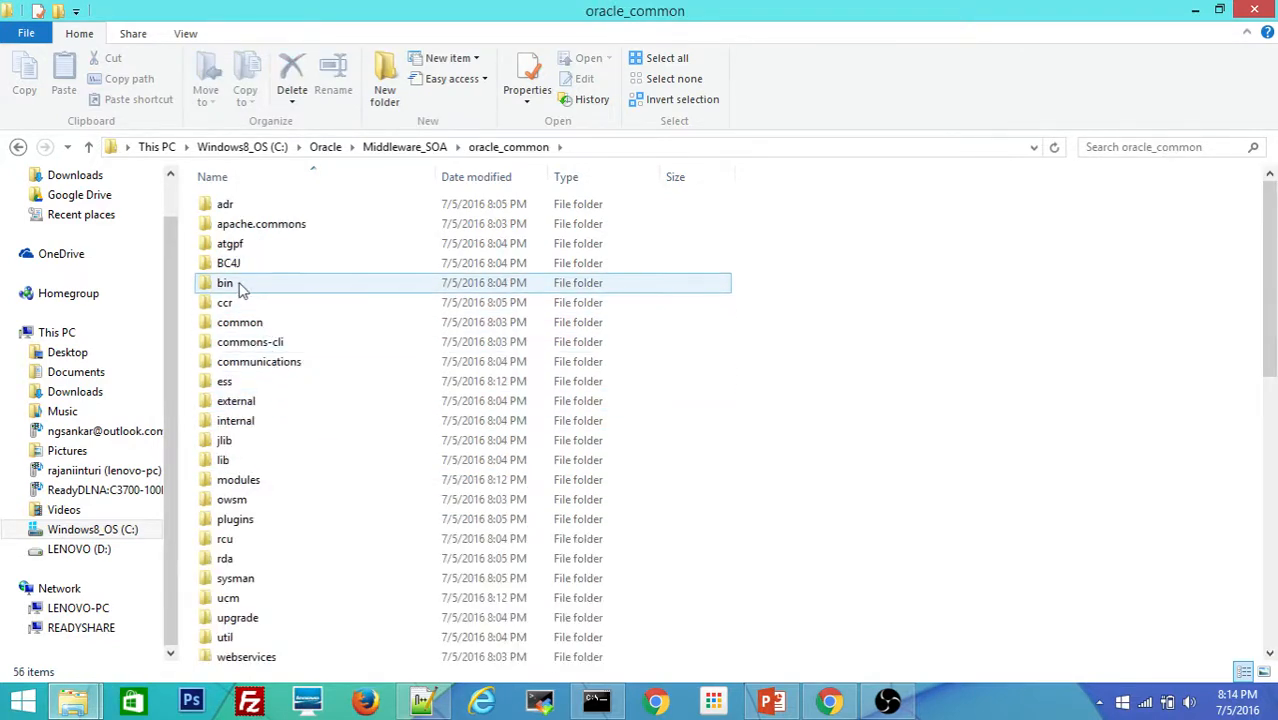
double_click(230, 283)
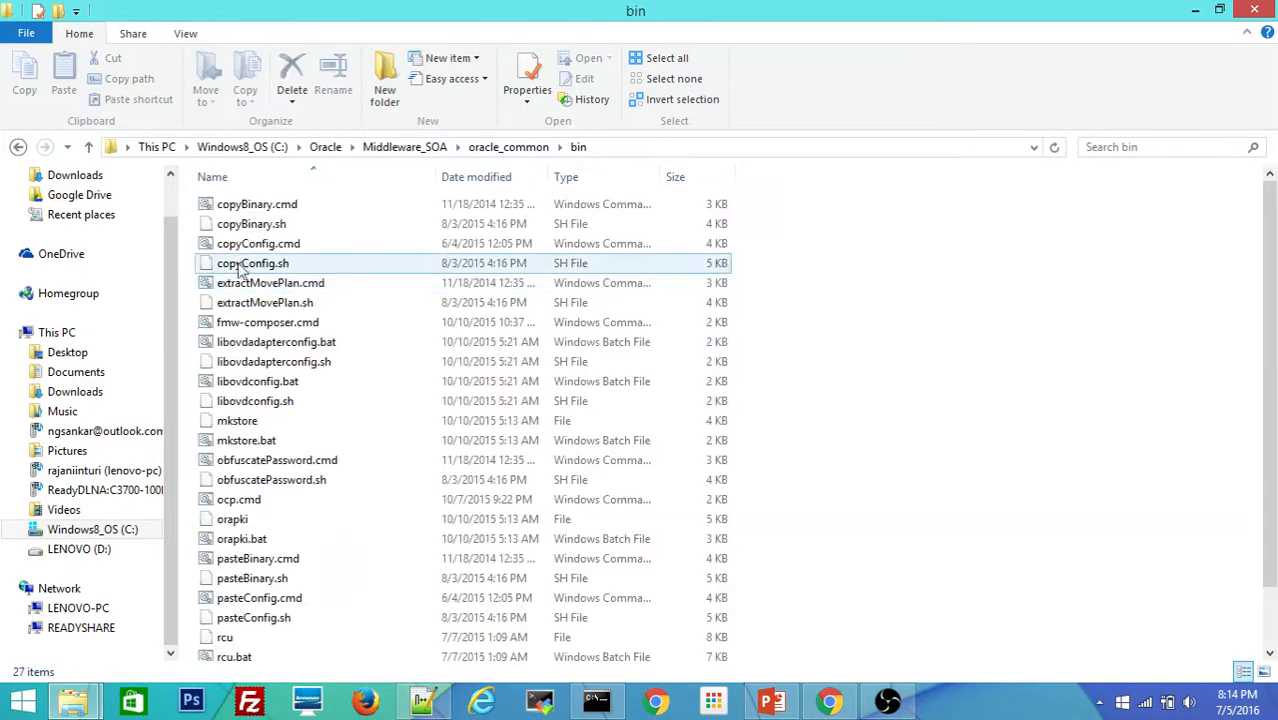
Step: Run rcu.bat from the bin folder as administrator
key(r)
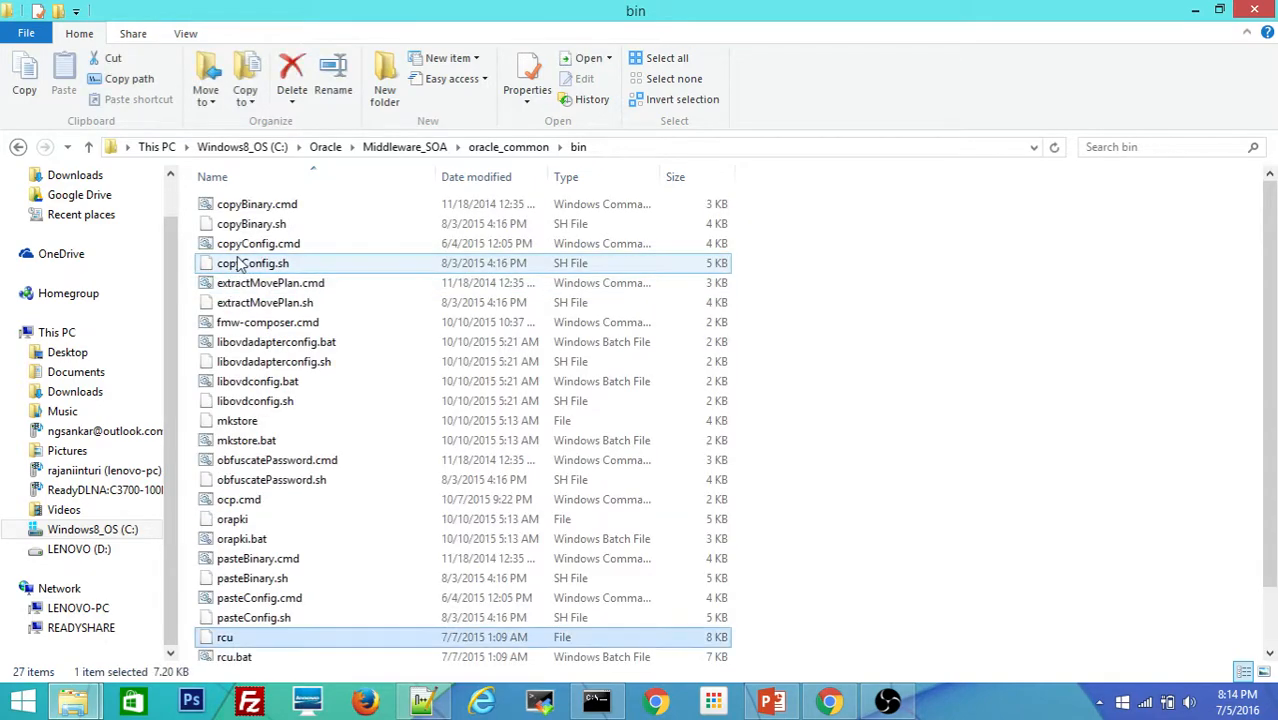
click(232, 658)
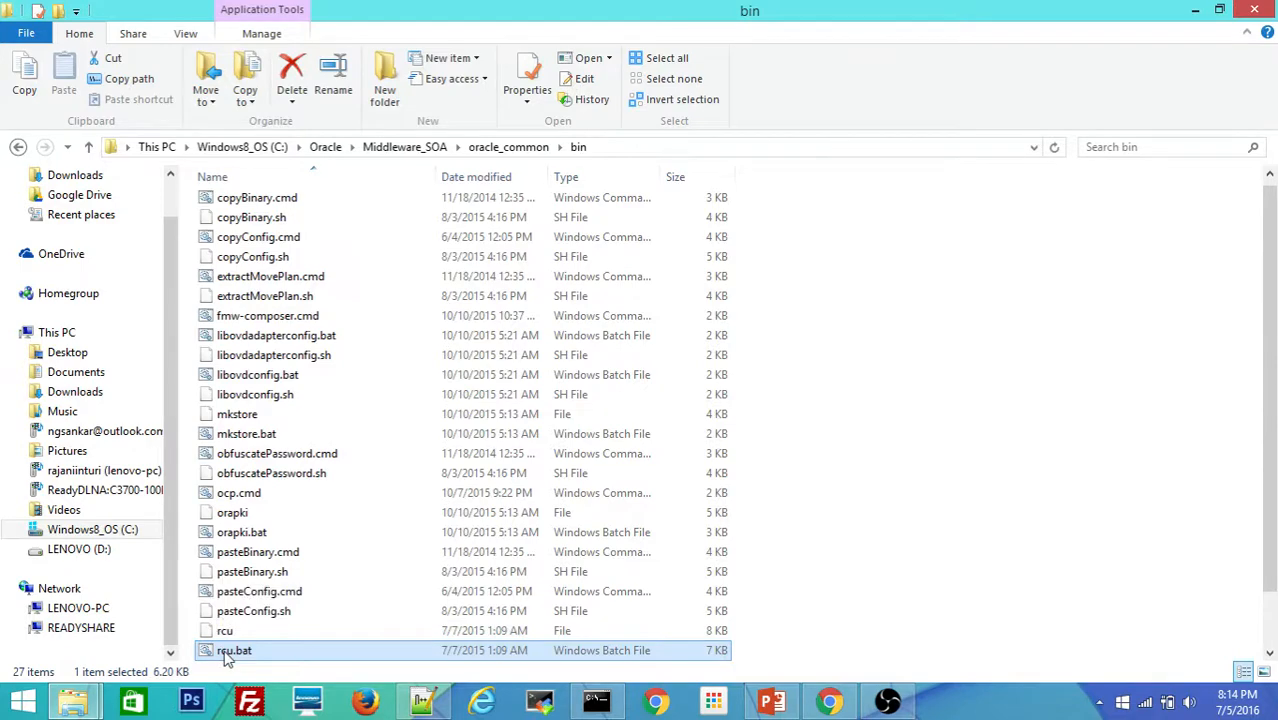
right_click(226, 656)
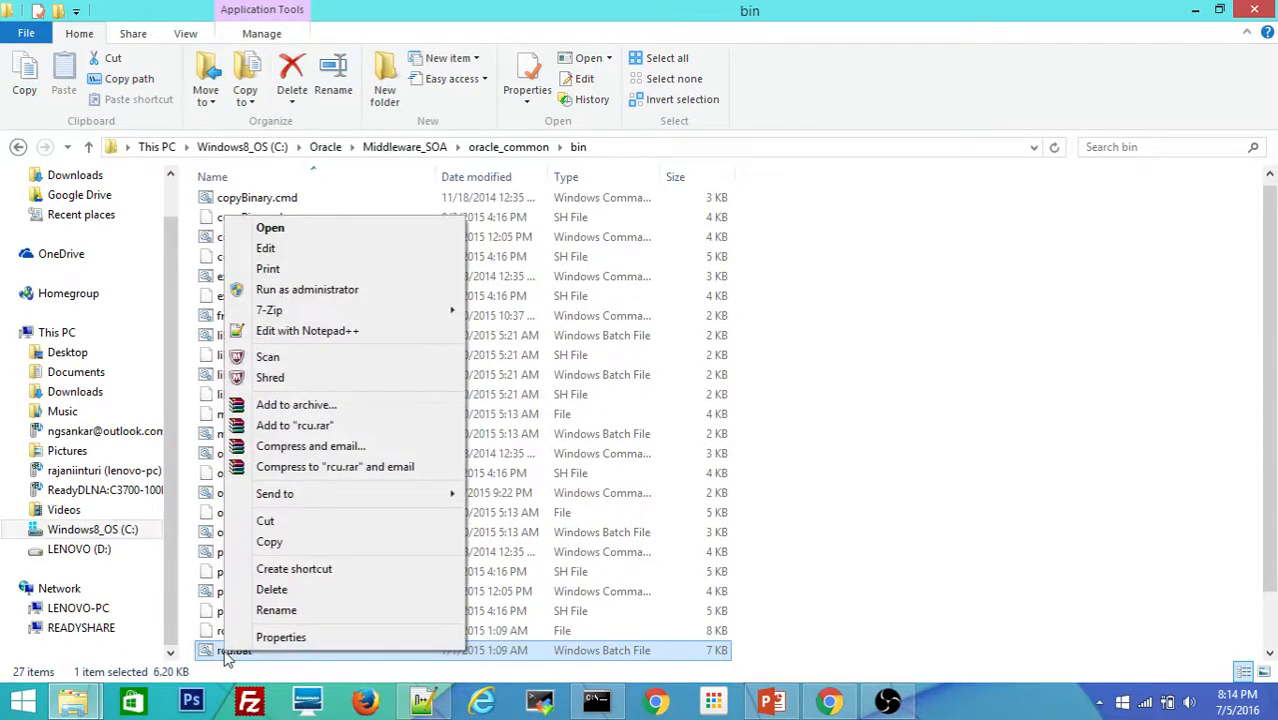
click(330, 289)
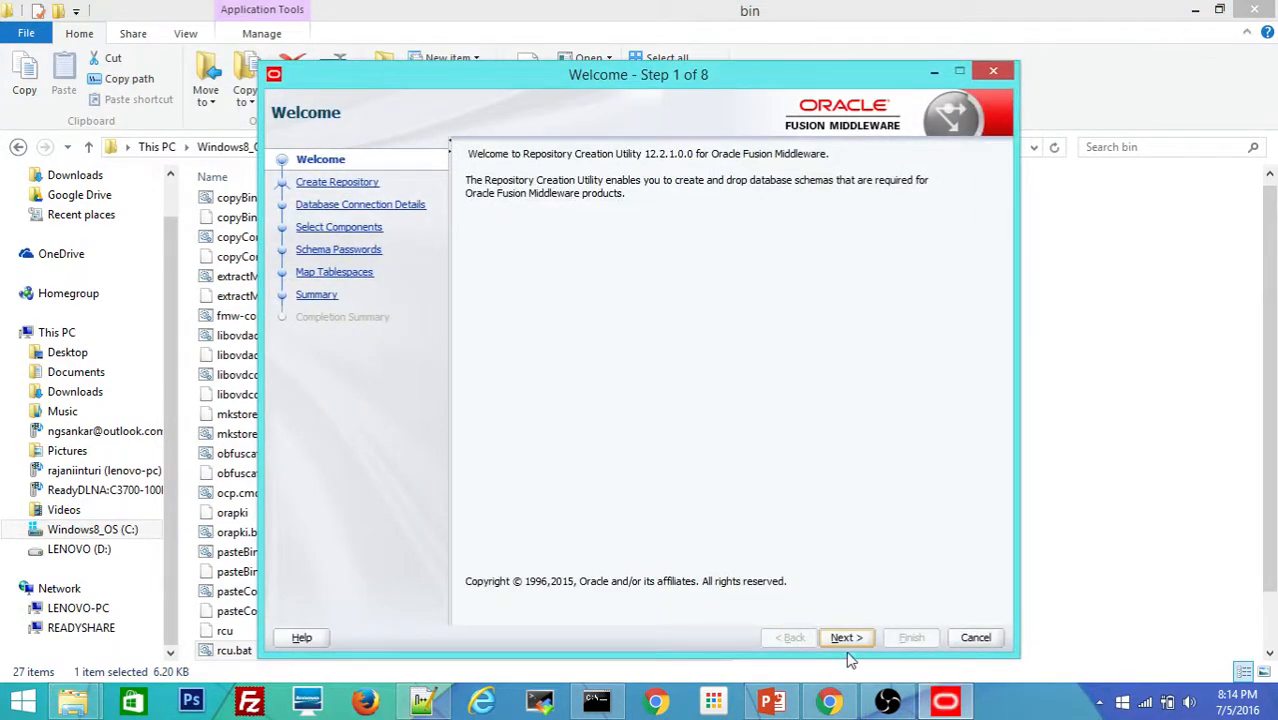
Step: Choose Create Repository and connect to localhost:1522, service pdborcl, as sys with the admin password
click(847, 637)
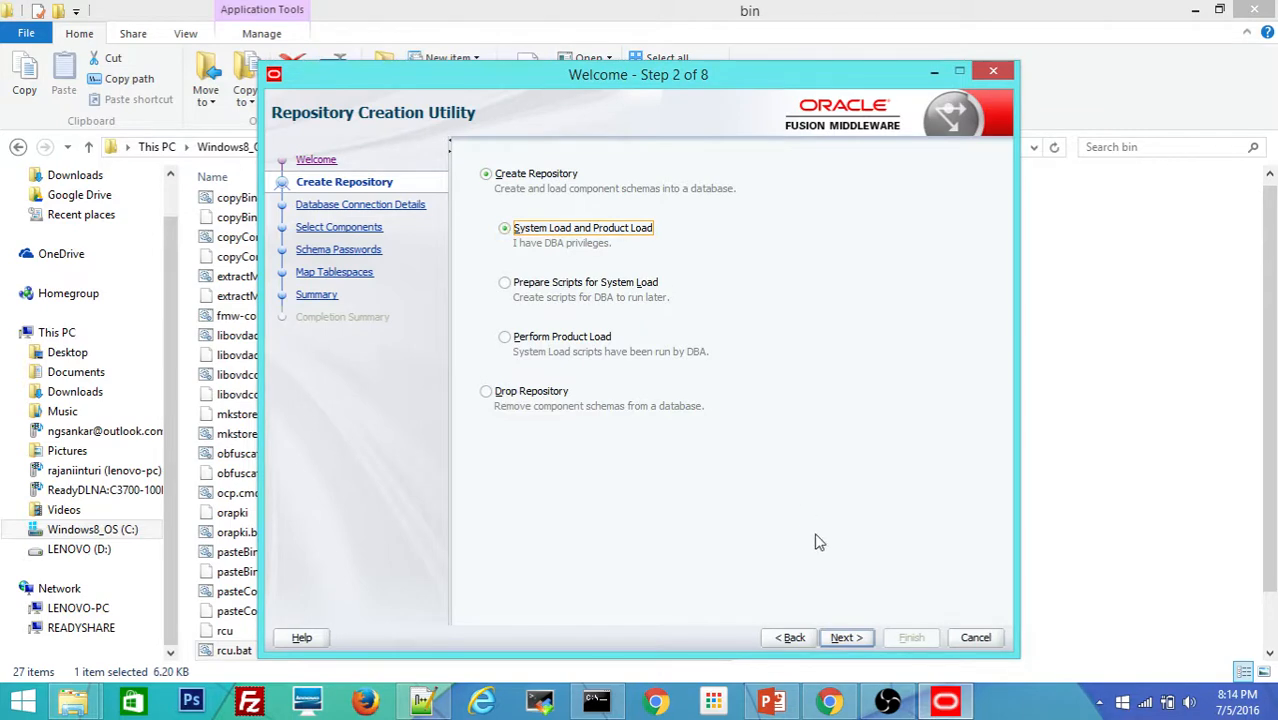
click(845, 638)
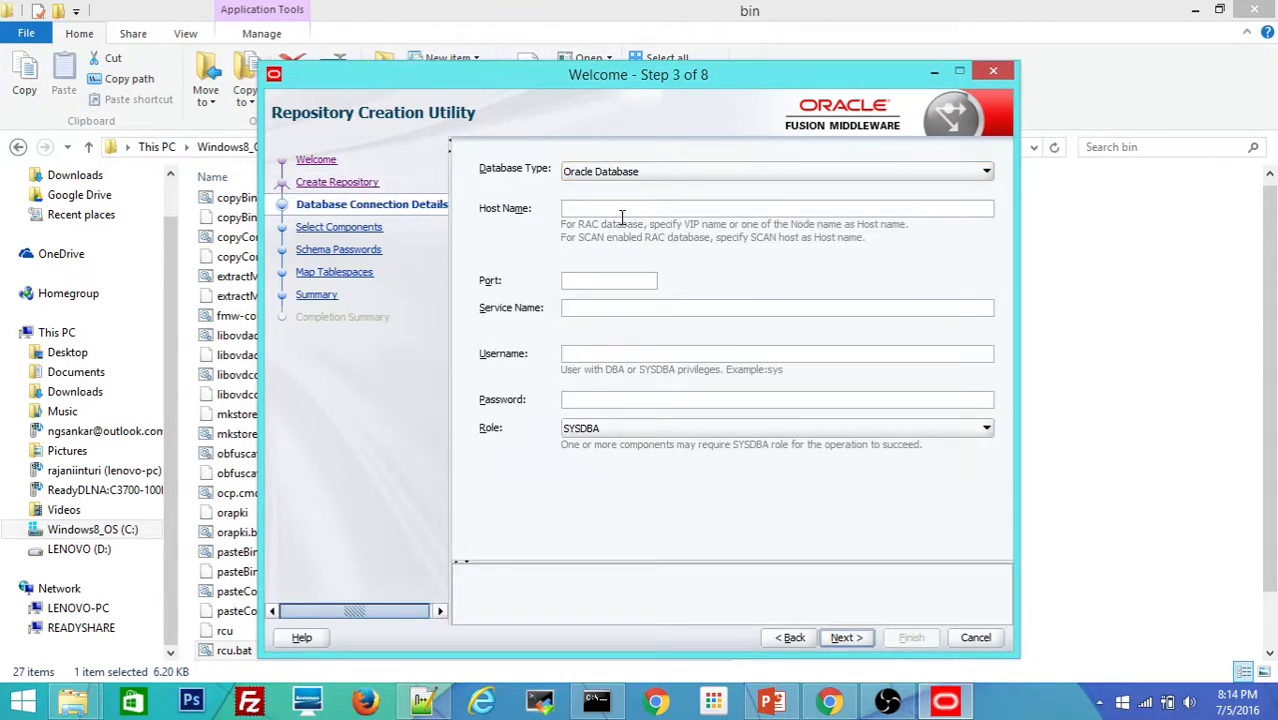
text(localhost)
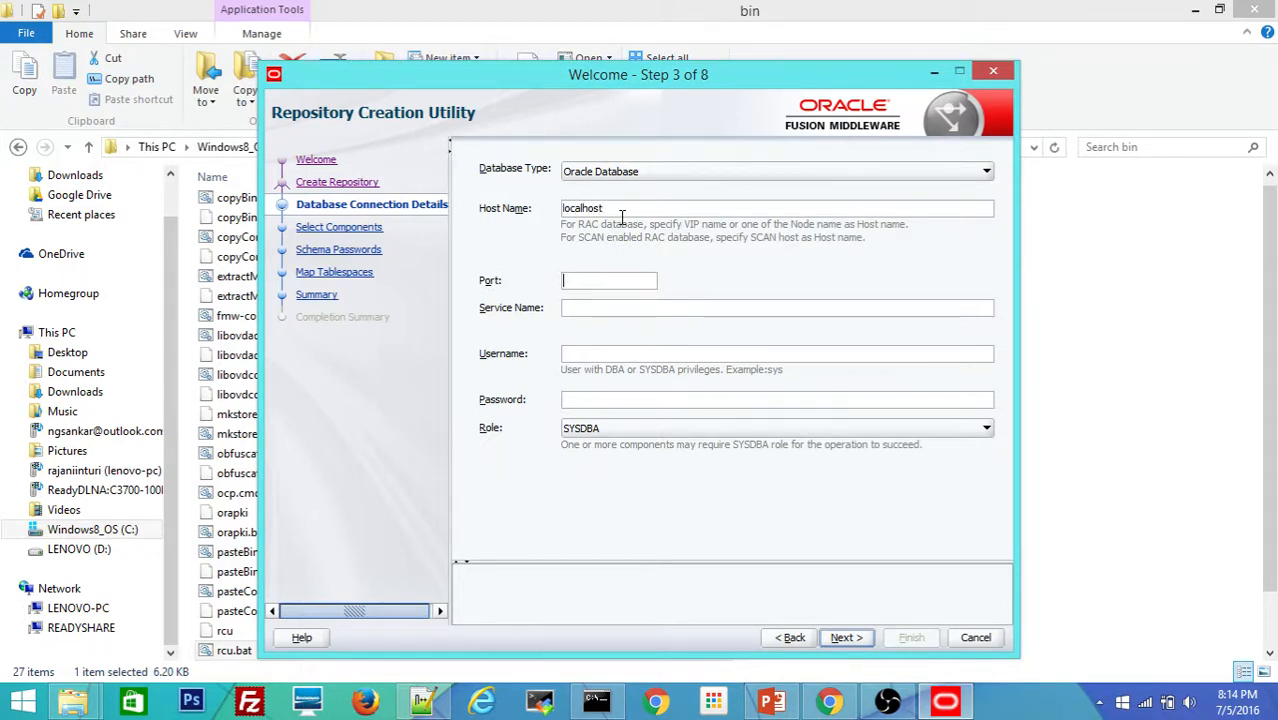
key(Tab)
text(152)
text(pdb)
text(orcl)
text(sys)
key(Tab)
text(**********)
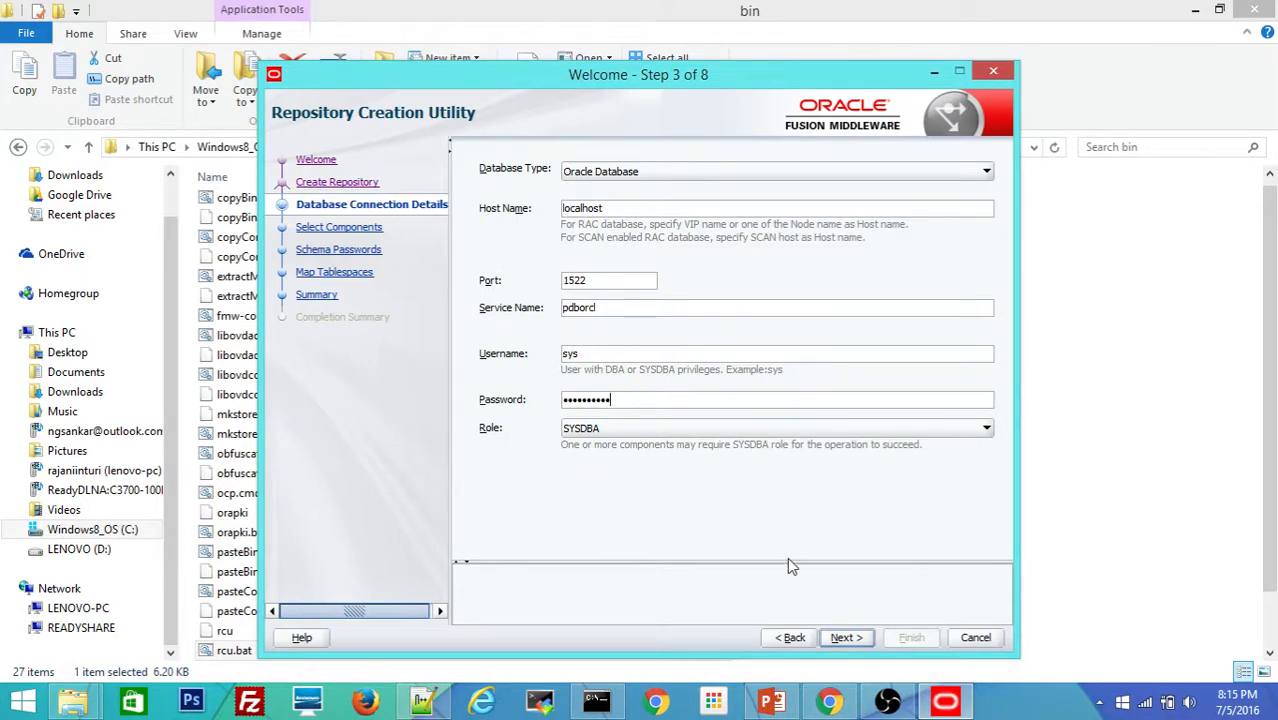
click(843, 640)
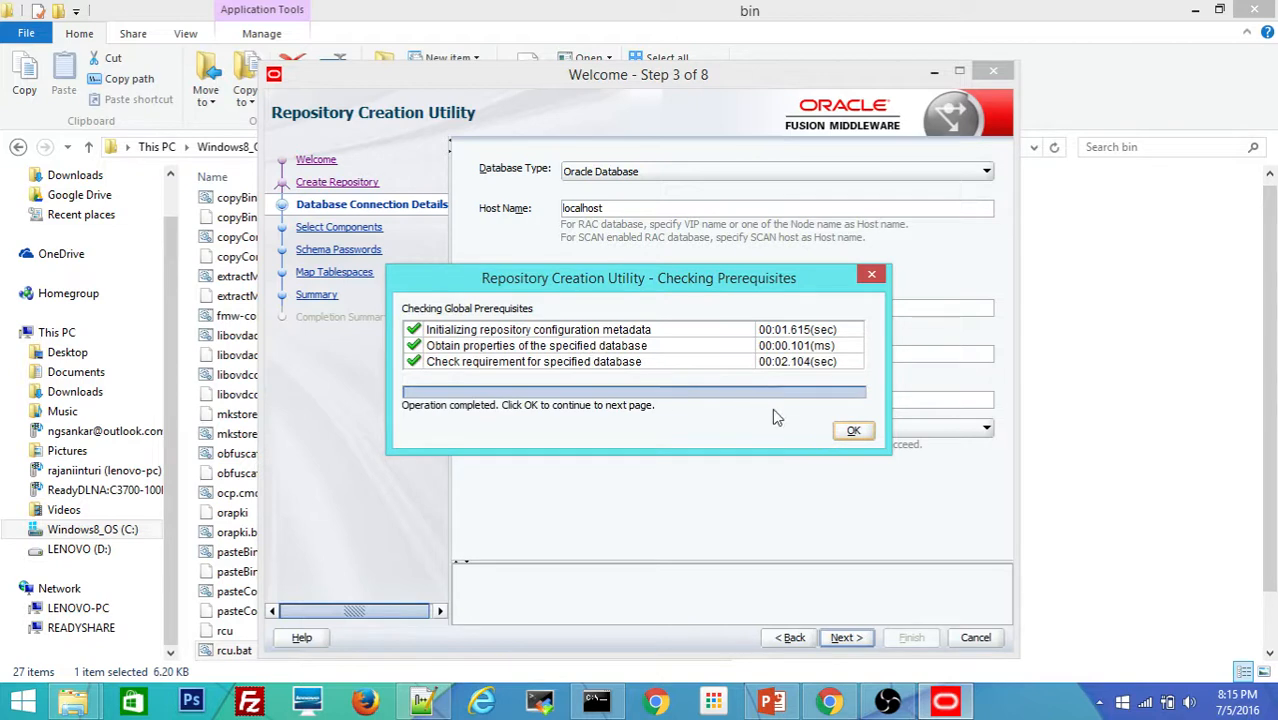
Step: Dismiss the passed global prerequisite check and advance to Select Components
click(854, 432)
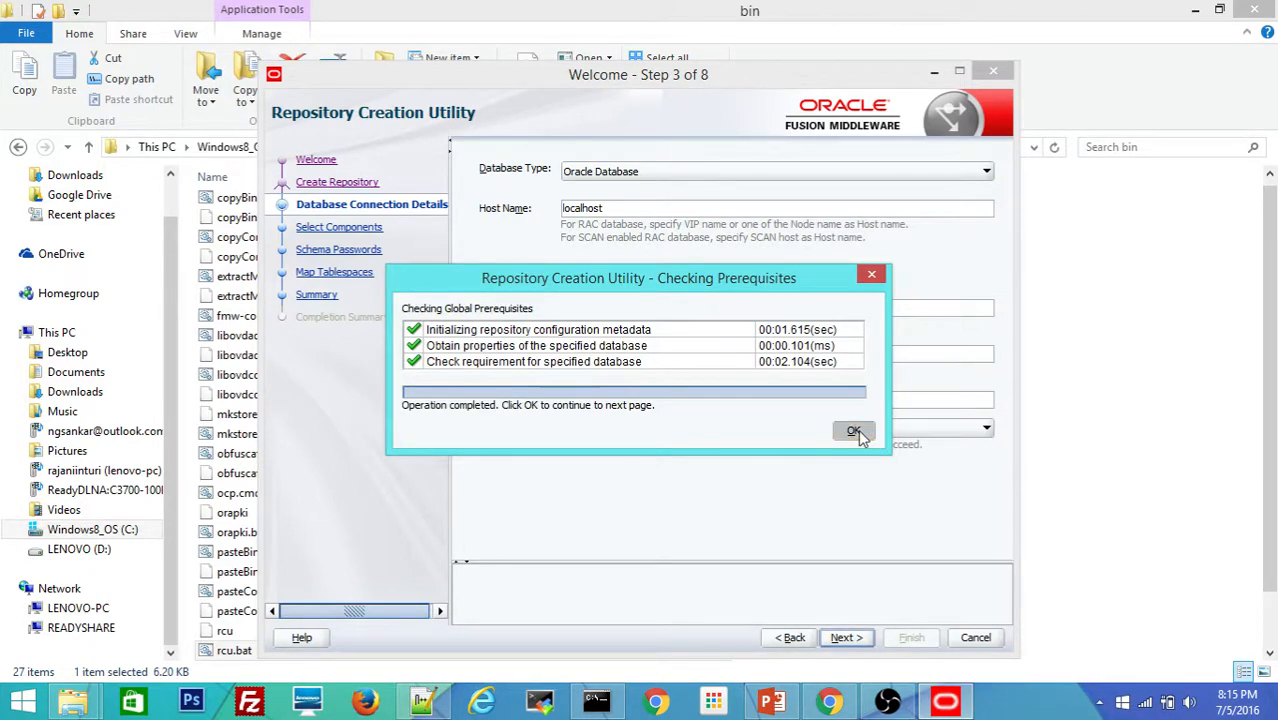
click(846, 638)
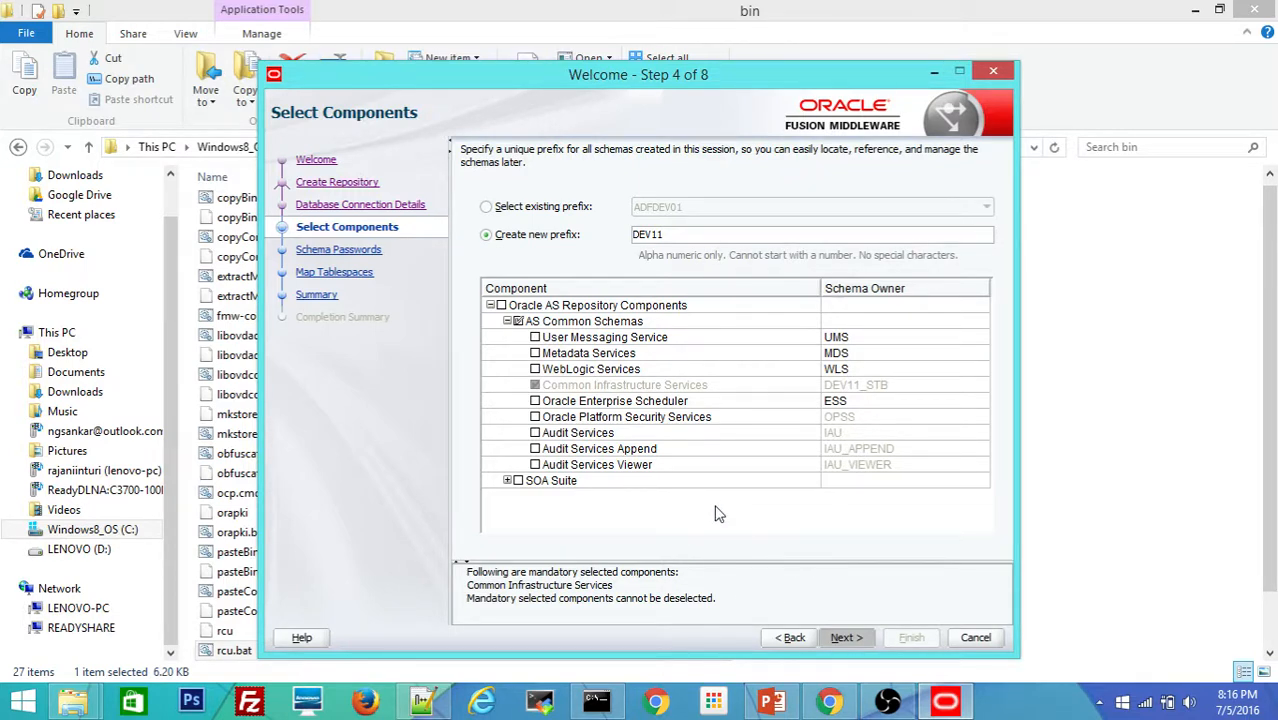
click(946, 706)
click(946, 706)
Step: Dismiss the component check and go back to Select Components with the DEV11 prefix
mouse_move(614, 705)
mouse_move(658, 610)
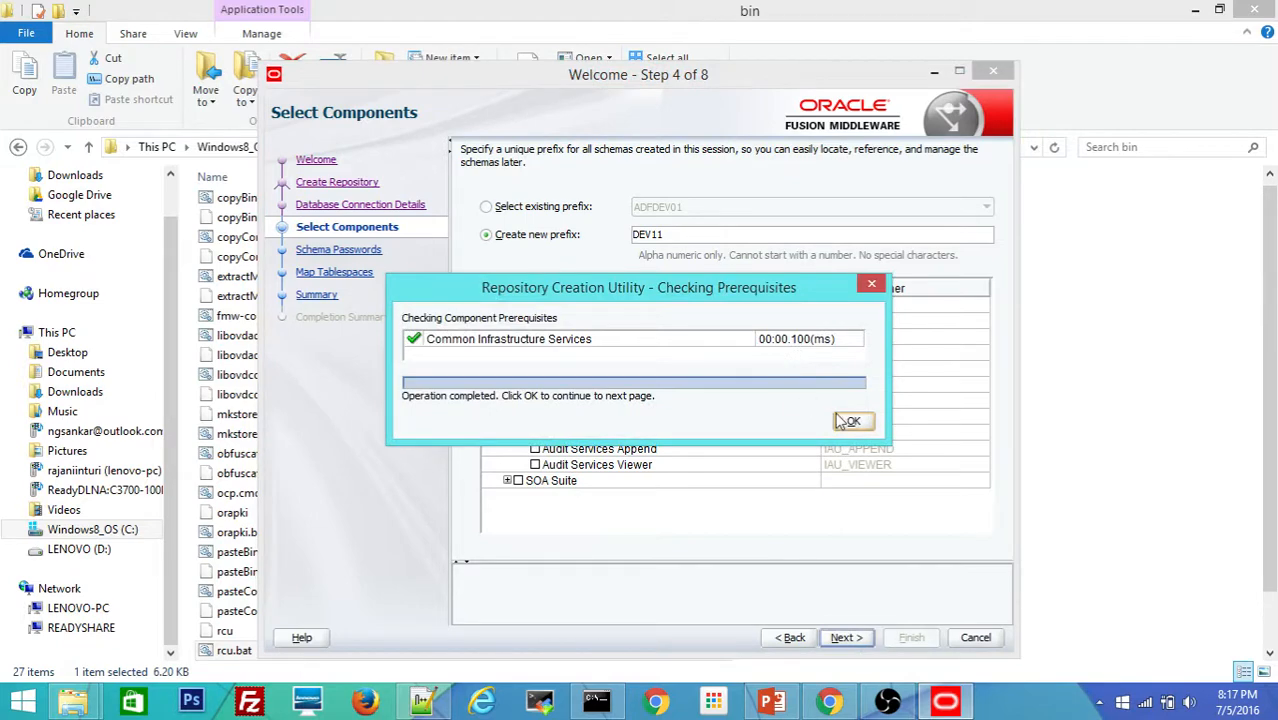
click(853, 425)
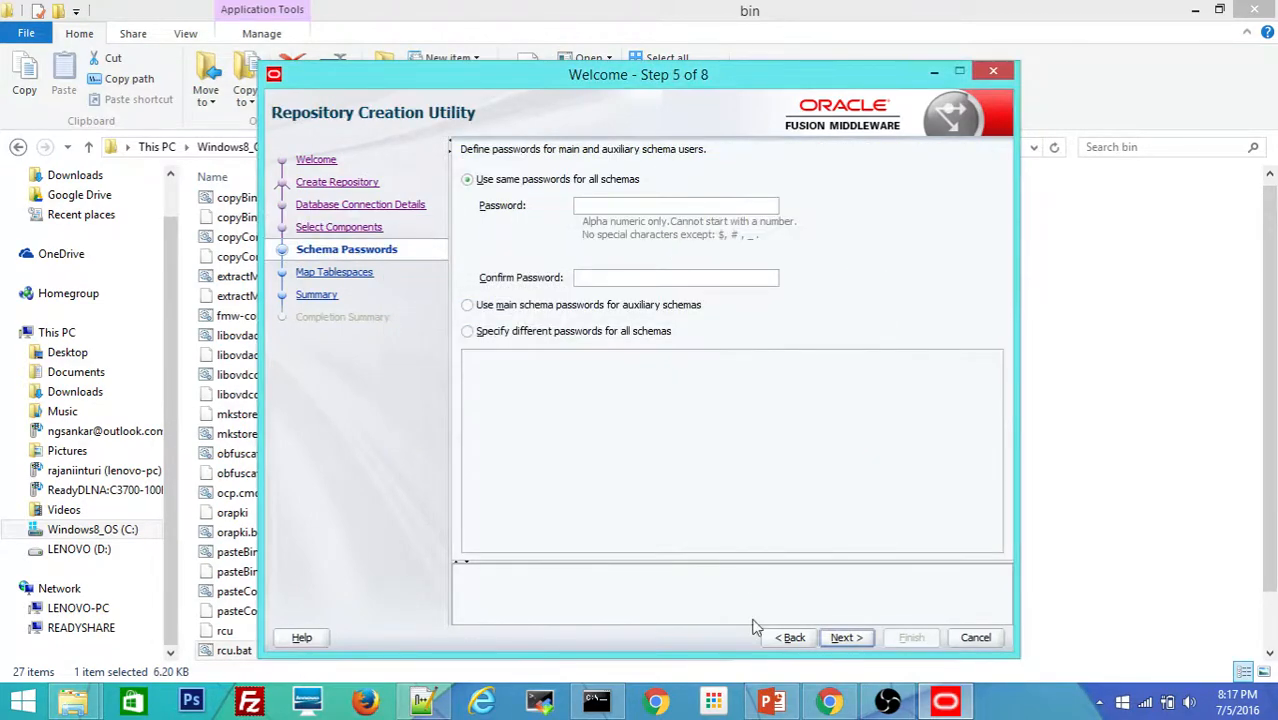
click(793, 638)
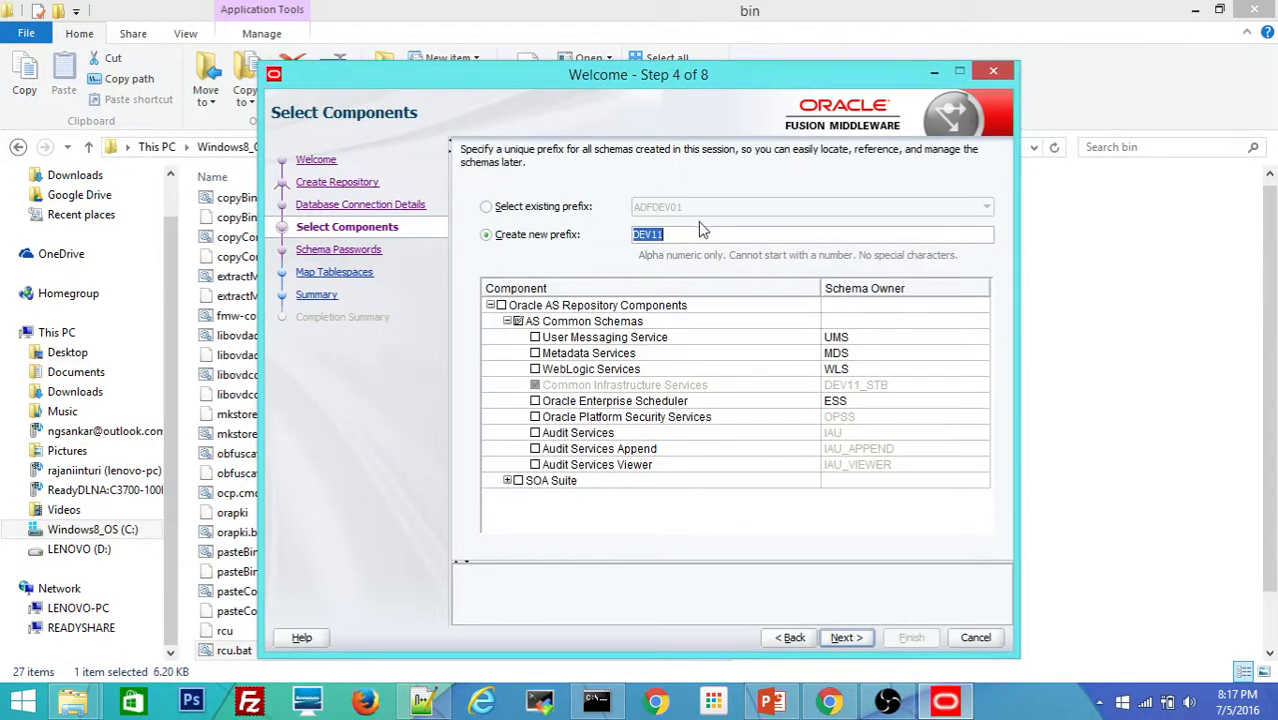
Step: Replace the prefix with SOADEV01, include SOA Suite, and pass the component prerequisite checks
click(670, 237)
drag(670, 237, 624, 237)
text(SOADEV01)
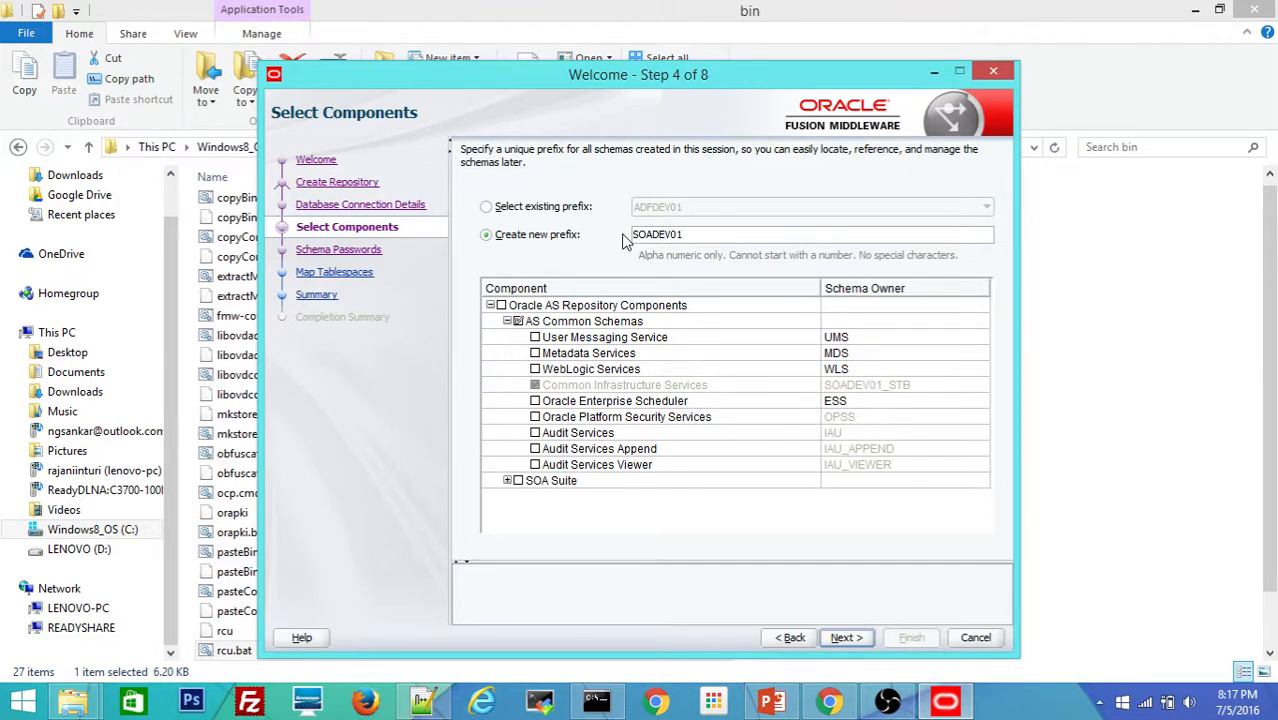
click(517, 482)
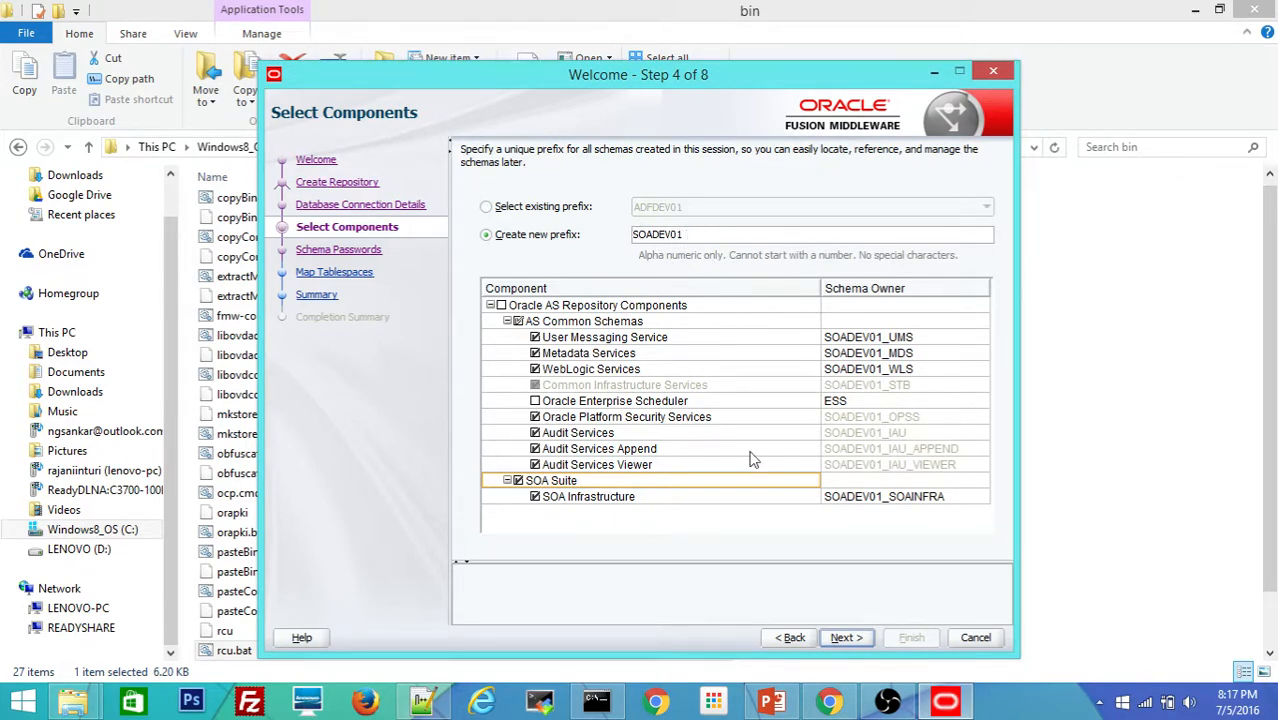
click(848, 641)
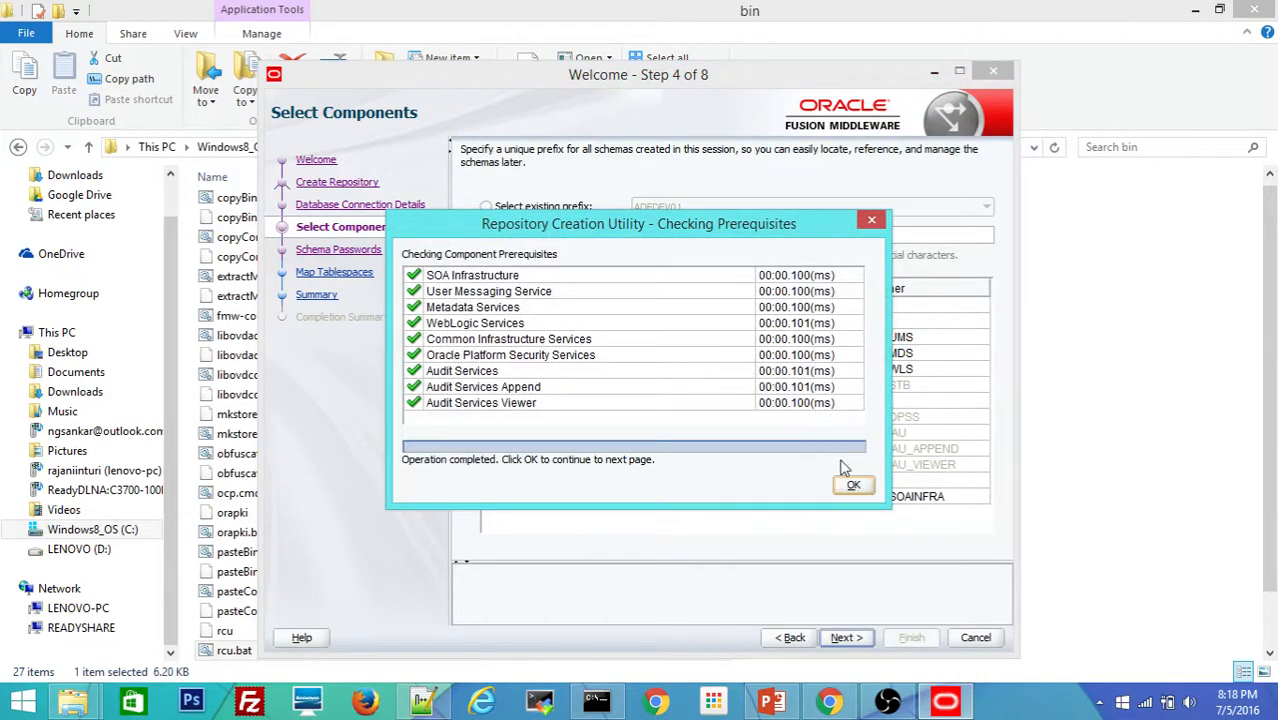
click(853, 488)
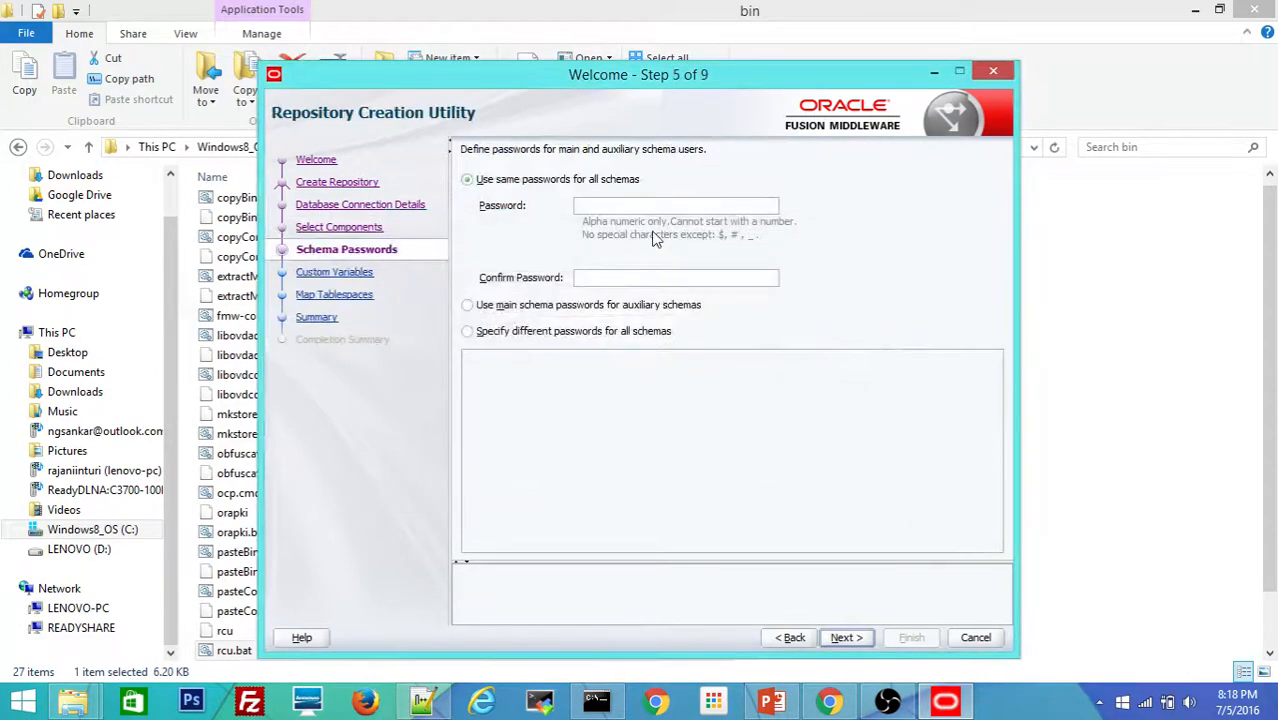
Step: Enter and confirm the shared schema password, keeping Database Profile SMALL and Healthcare Integration NO
text(welcome1)
key(BackSpace)
key(BackSpace)
key(BackSpace)
key(BackSpace)
key(BackSpace)
key(BackSpace)
key(BackSpace)
key(BackSpace)
text(welcome1welc)
key(BackSpace)
key(BackSpace)
key(BackSpace)
key(BackSpace)
text(welcome123)
click(845, 638)
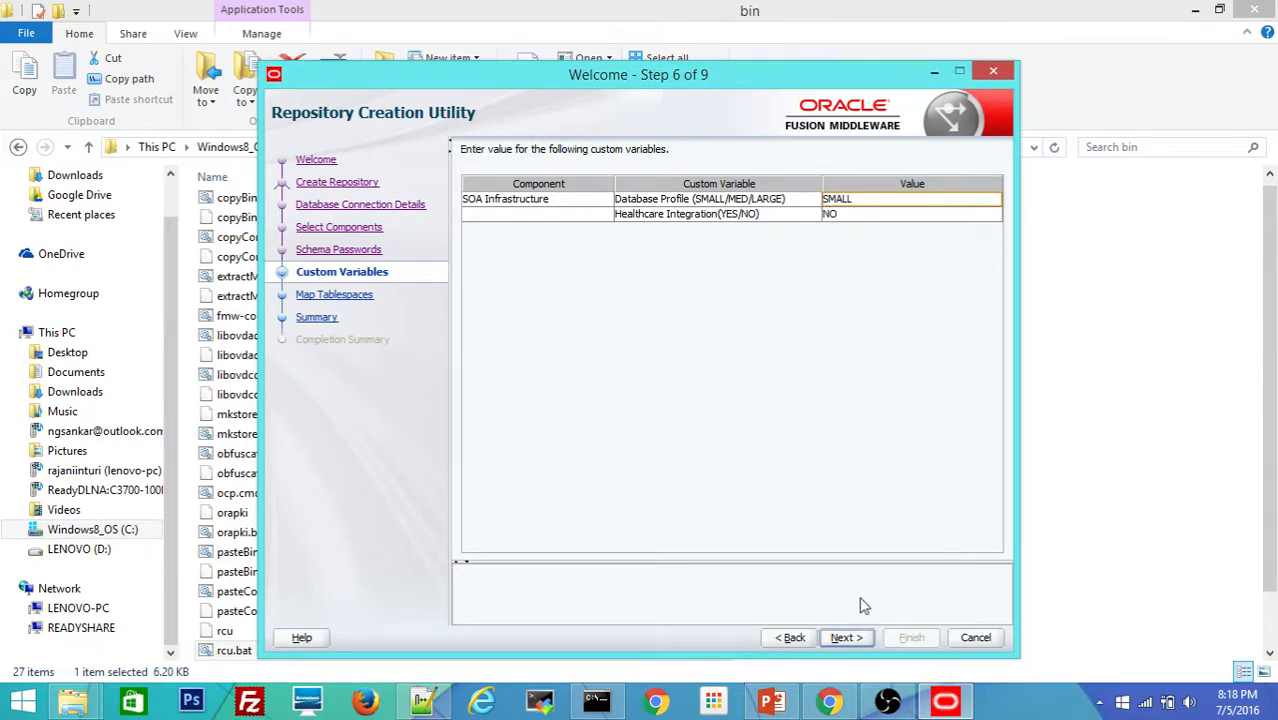
click(842, 640)
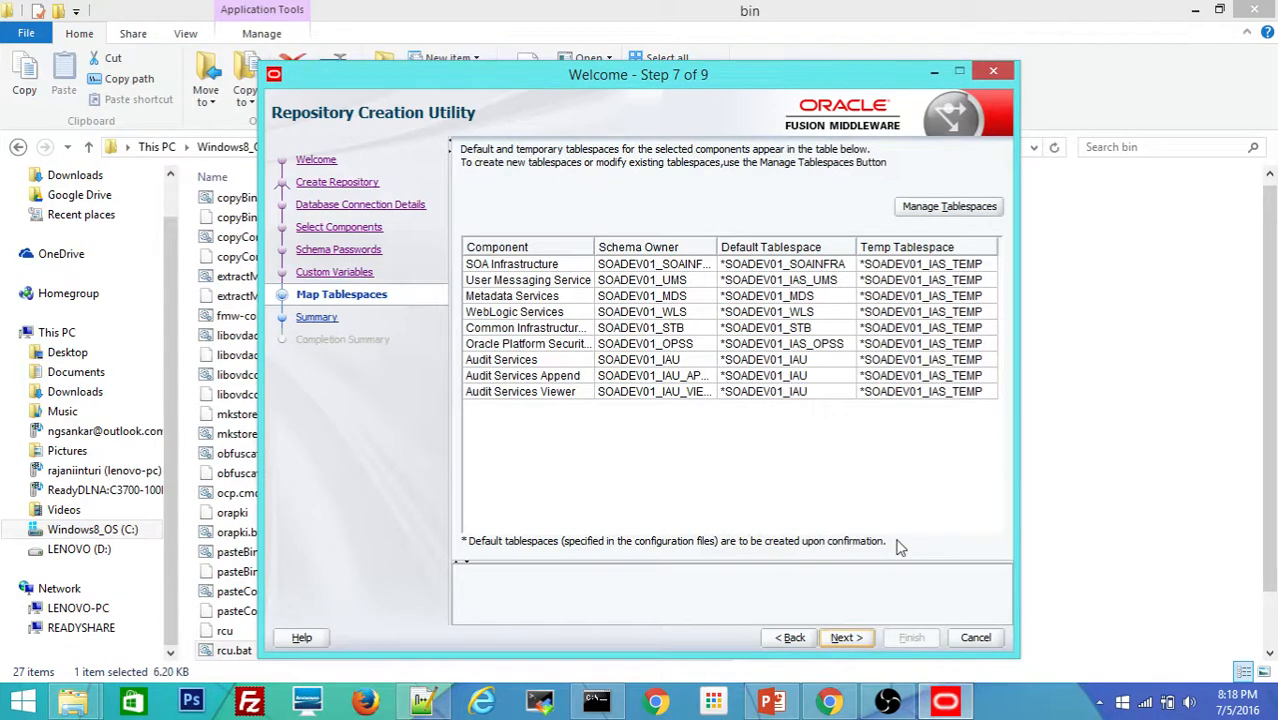
Step: Accept the tablespace mapping and create the missing SOADEV01 tablespaces
click(843, 637)
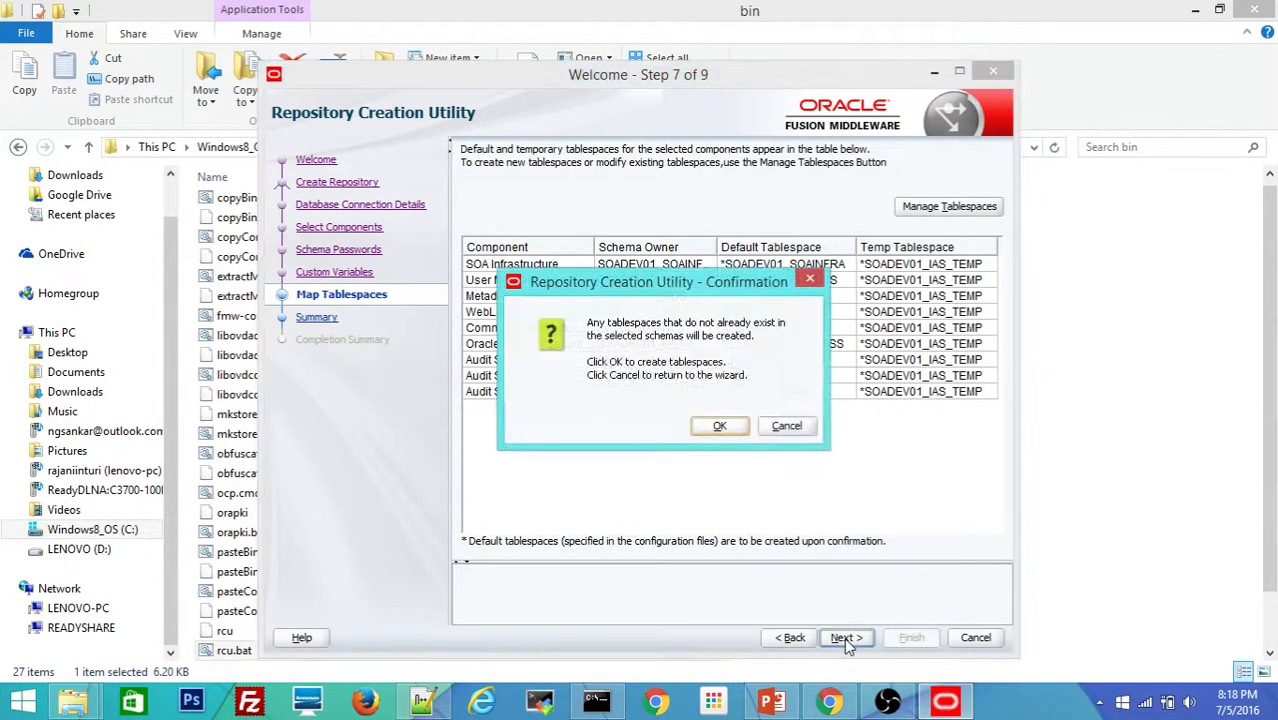
click(713, 424)
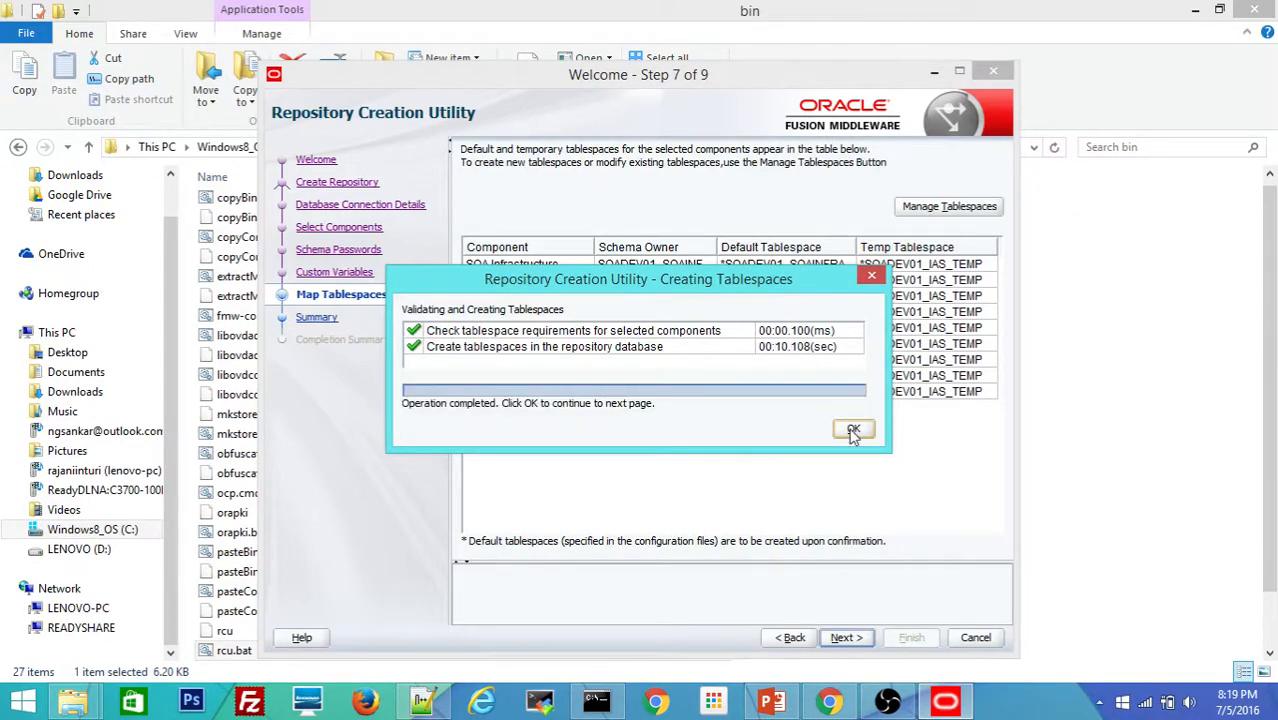
click(853, 430)
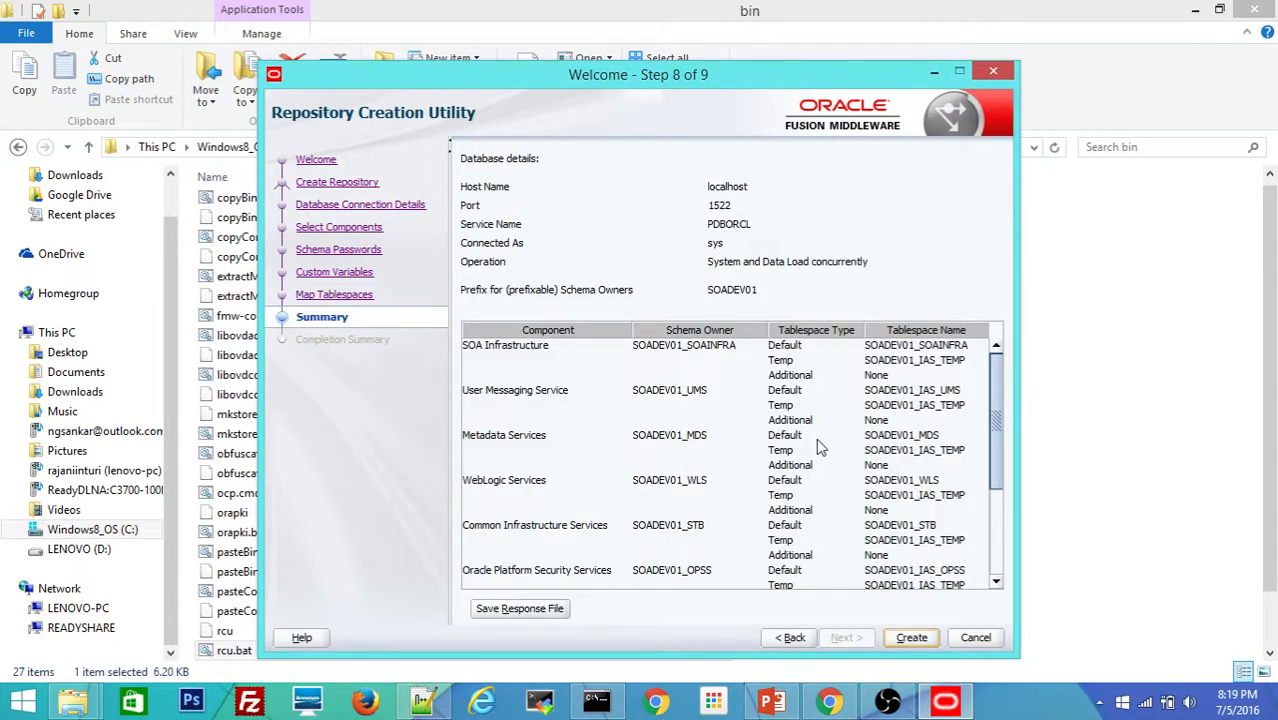
Step: Start creating the SOADEV01 repository schemas from the Summary page
click(913, 641)
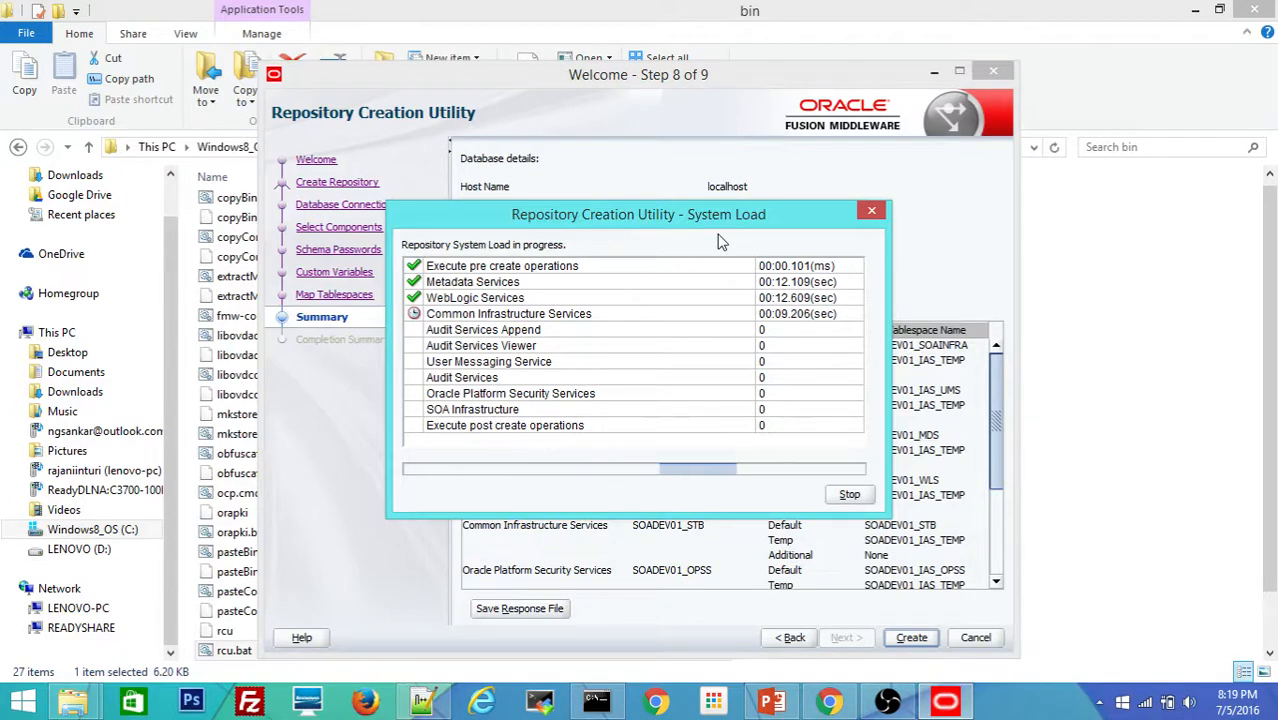
Step: Move the System Load progress window to the upper left while all nine components load
drag(687, 215, 596, 205)
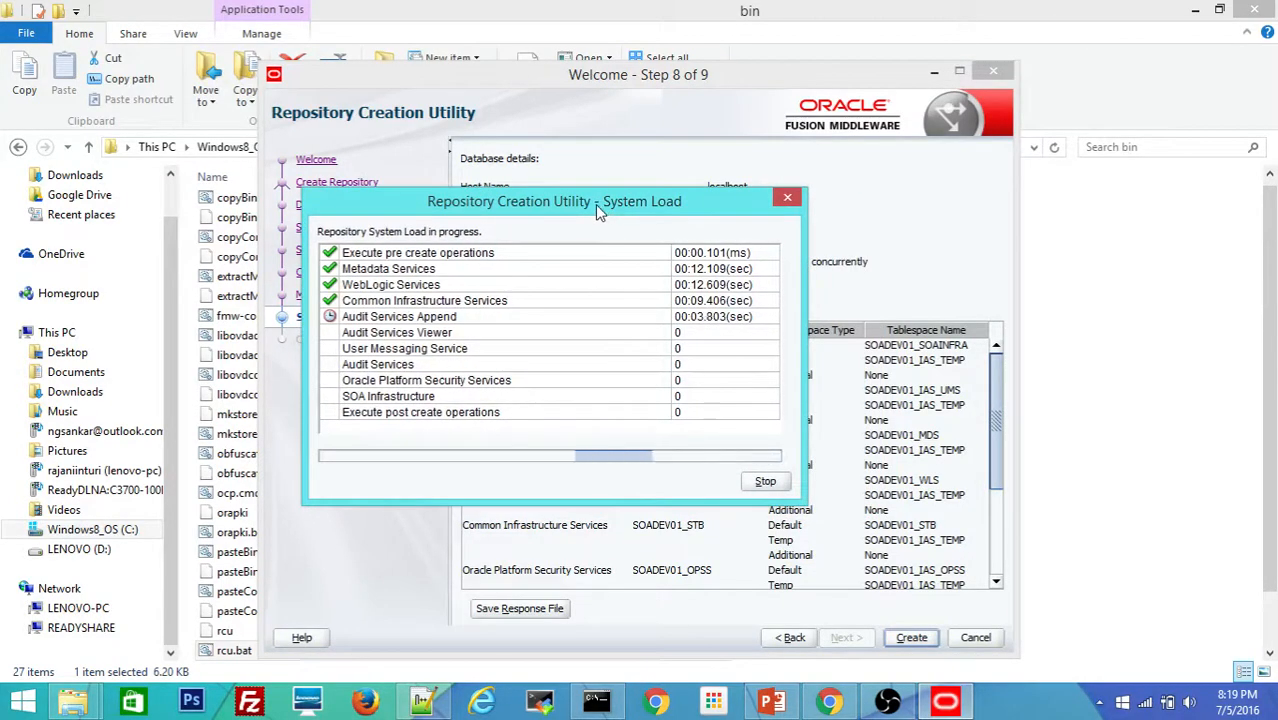
drag(591, 206, 365, 266)
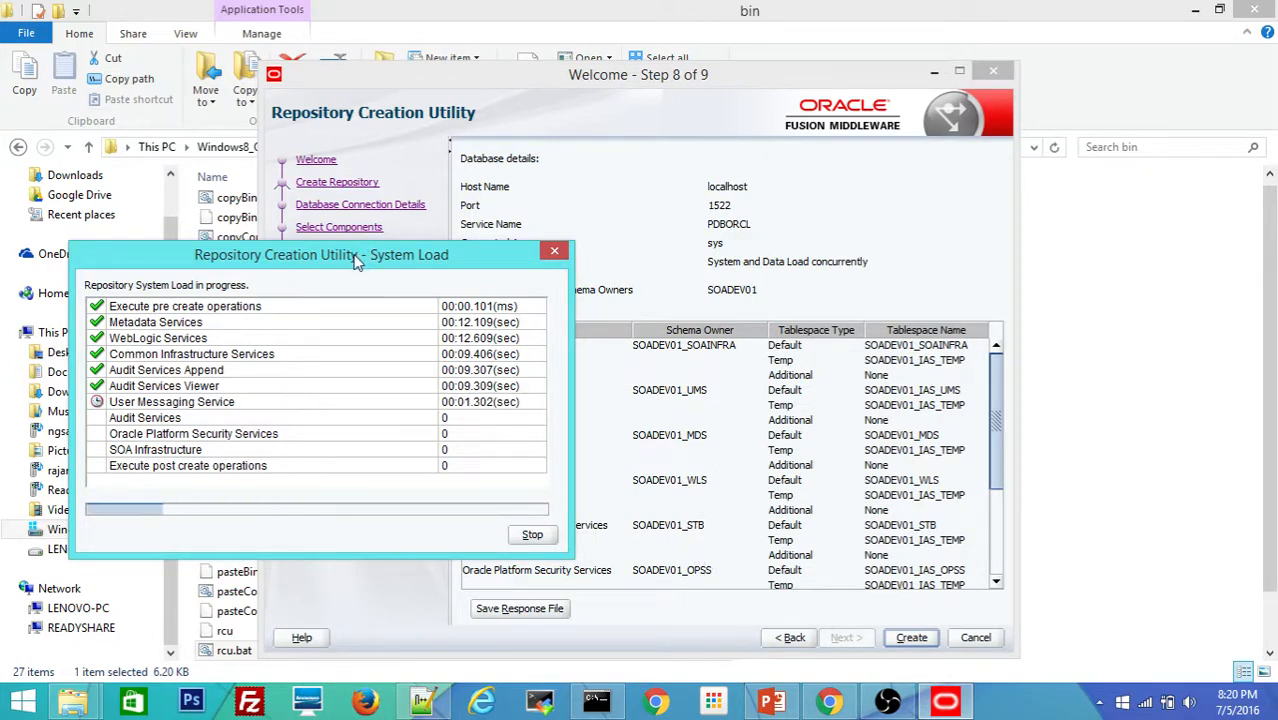
drag(357, 260, 376, 113)
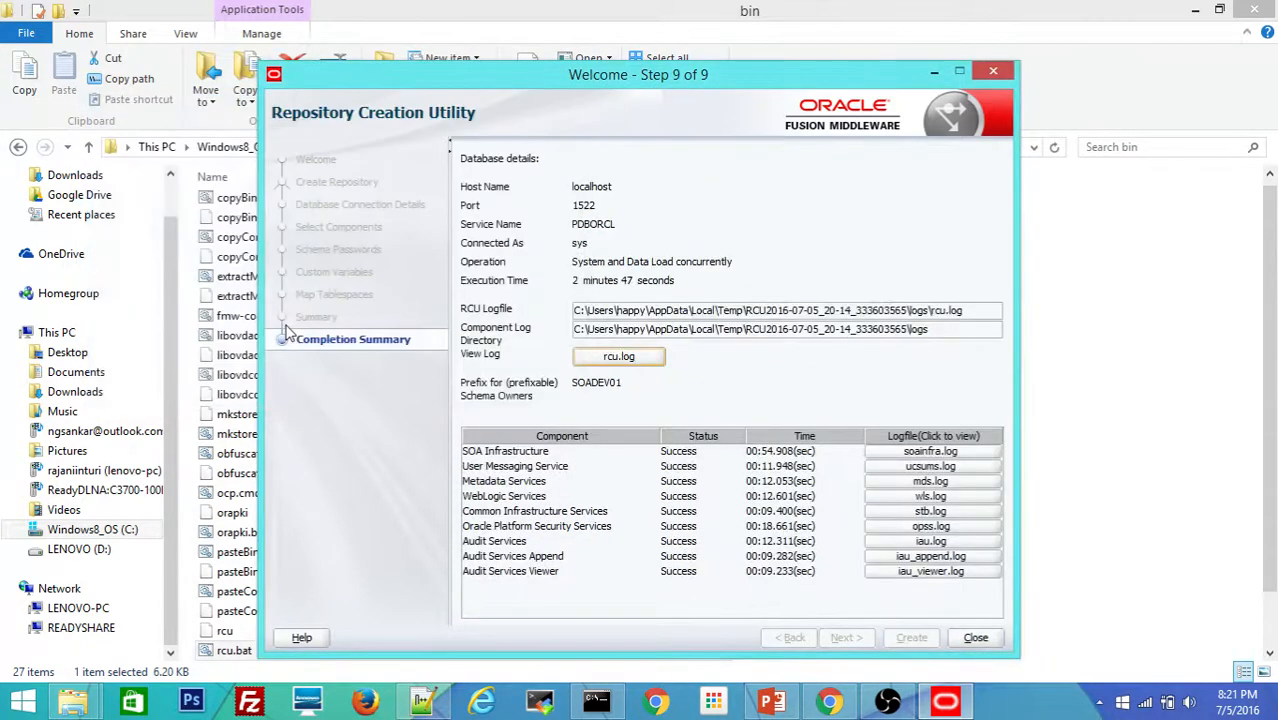
Step: Close the finished RCU wizard, view the SOA setup steps slide, and return to Explorer's bin folder
click(975, 638)
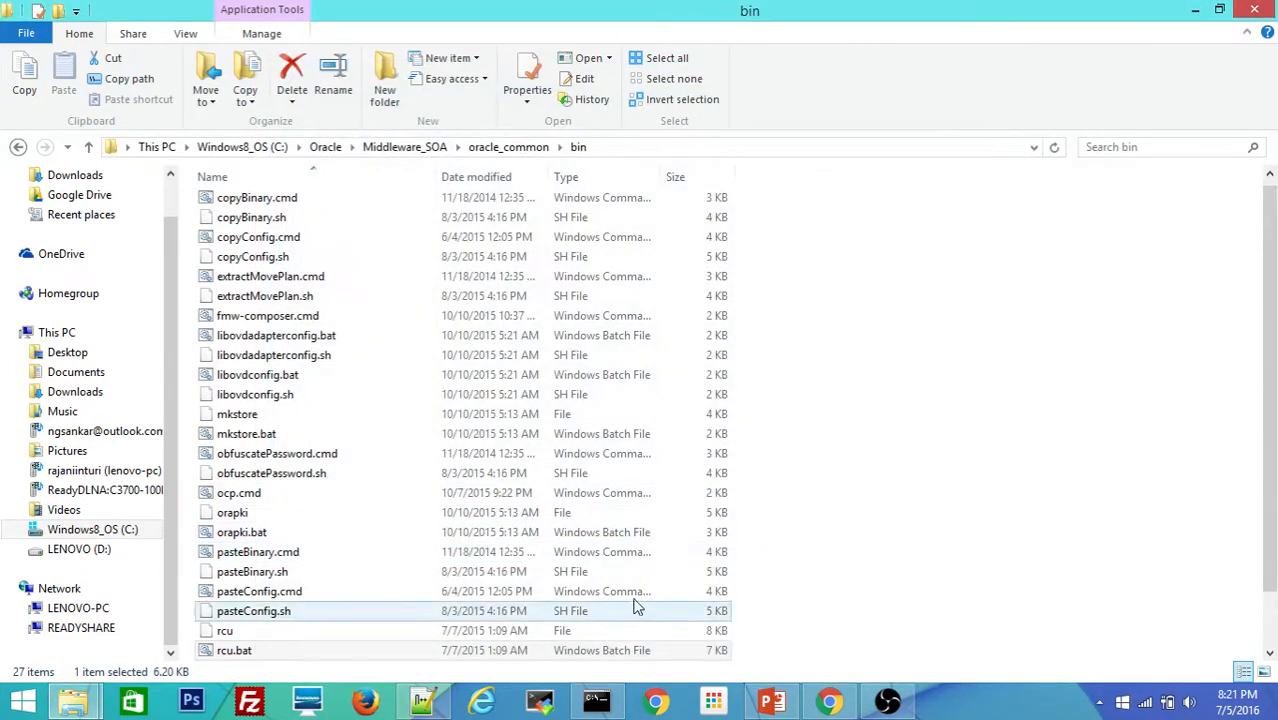
click(773, 703)
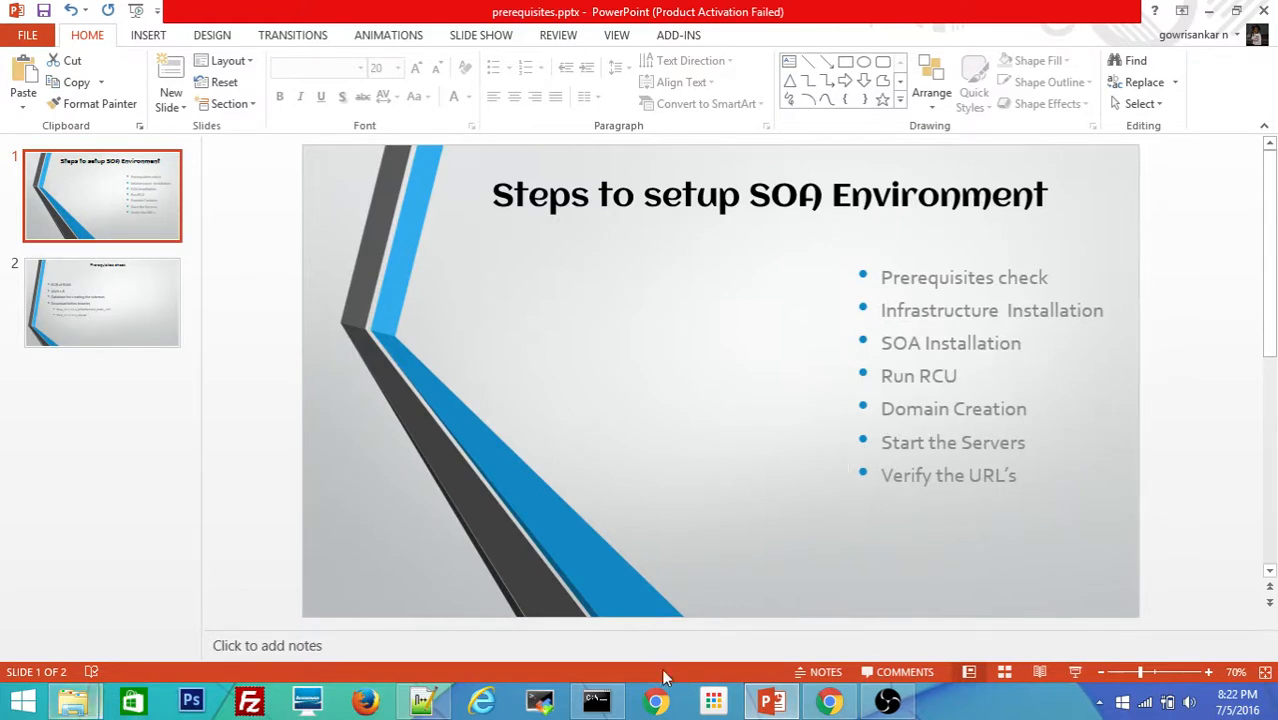
mouse_move(70, 703)
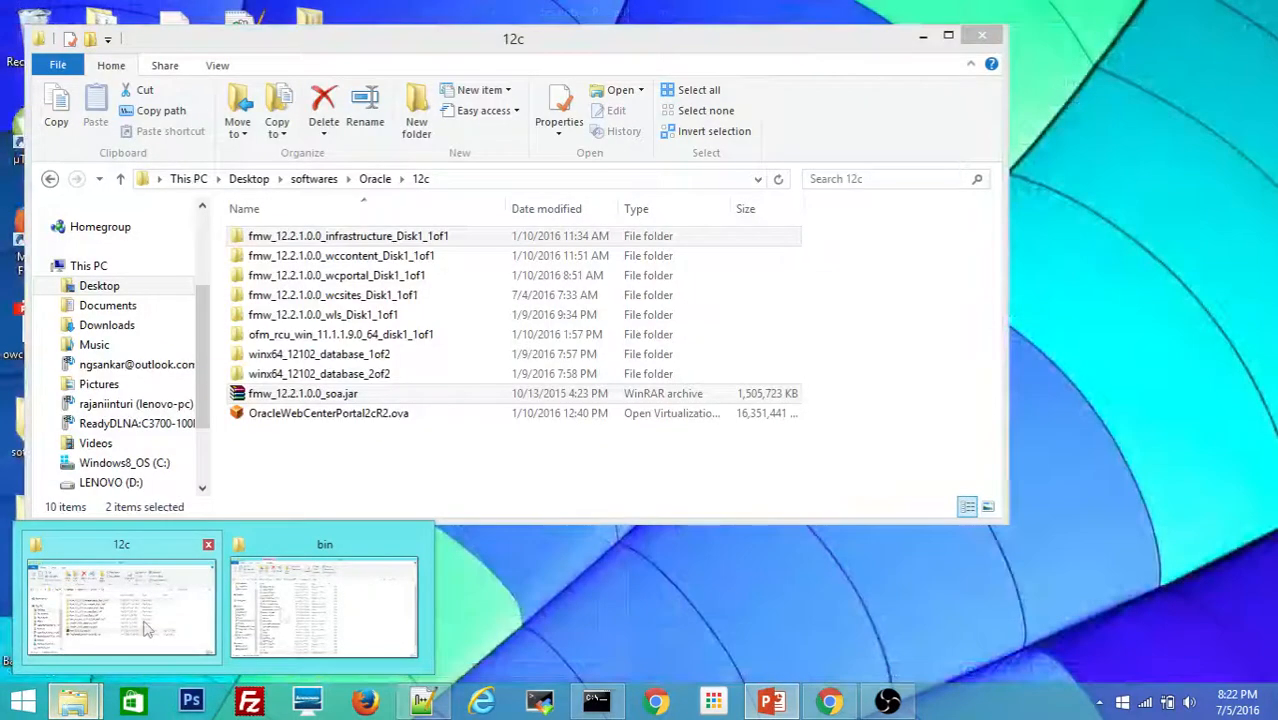
mouse_move(363, 638)
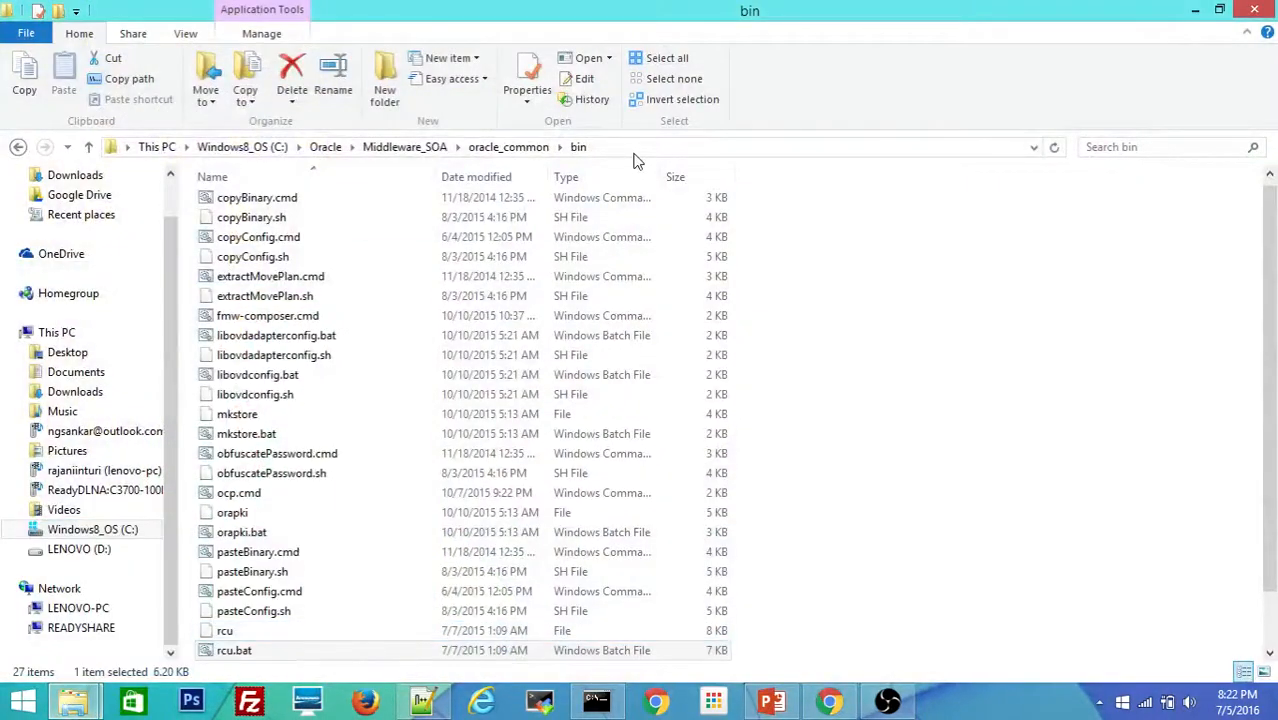
Step: Navigate File Explorer to Middleware_SOA\oracle_common\common\bin
click(510, 148)
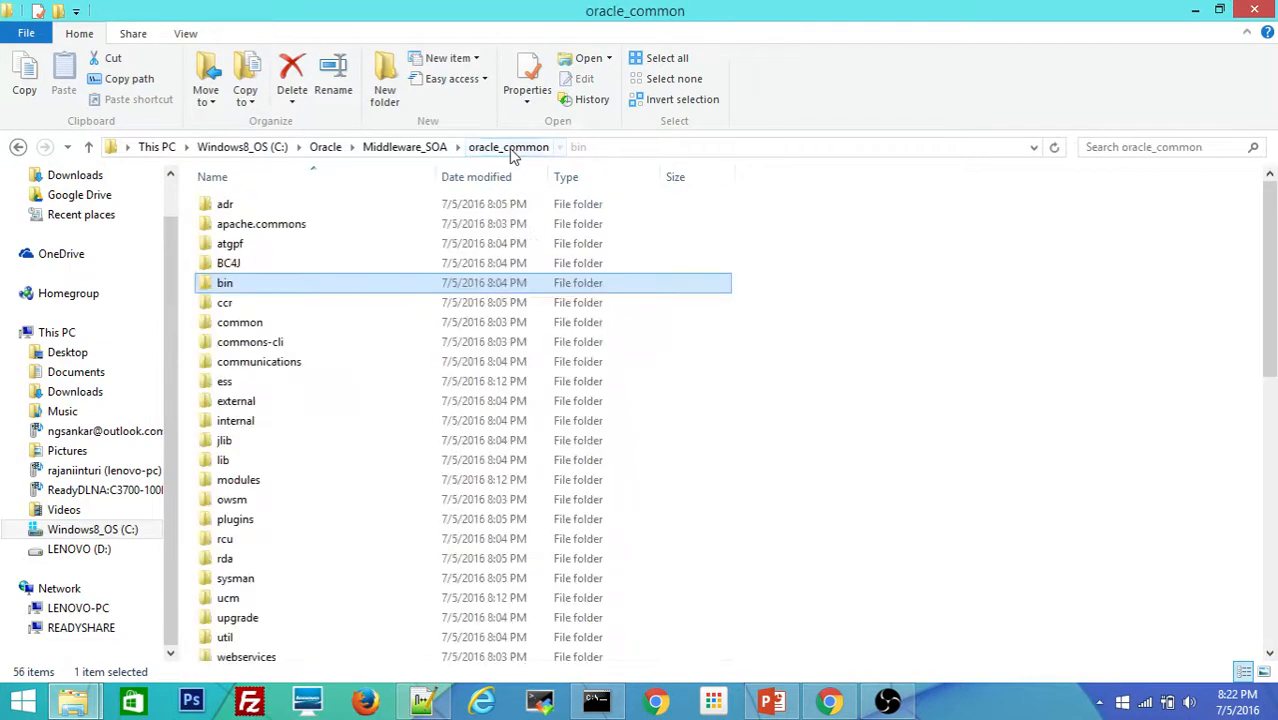
click(612, 147)
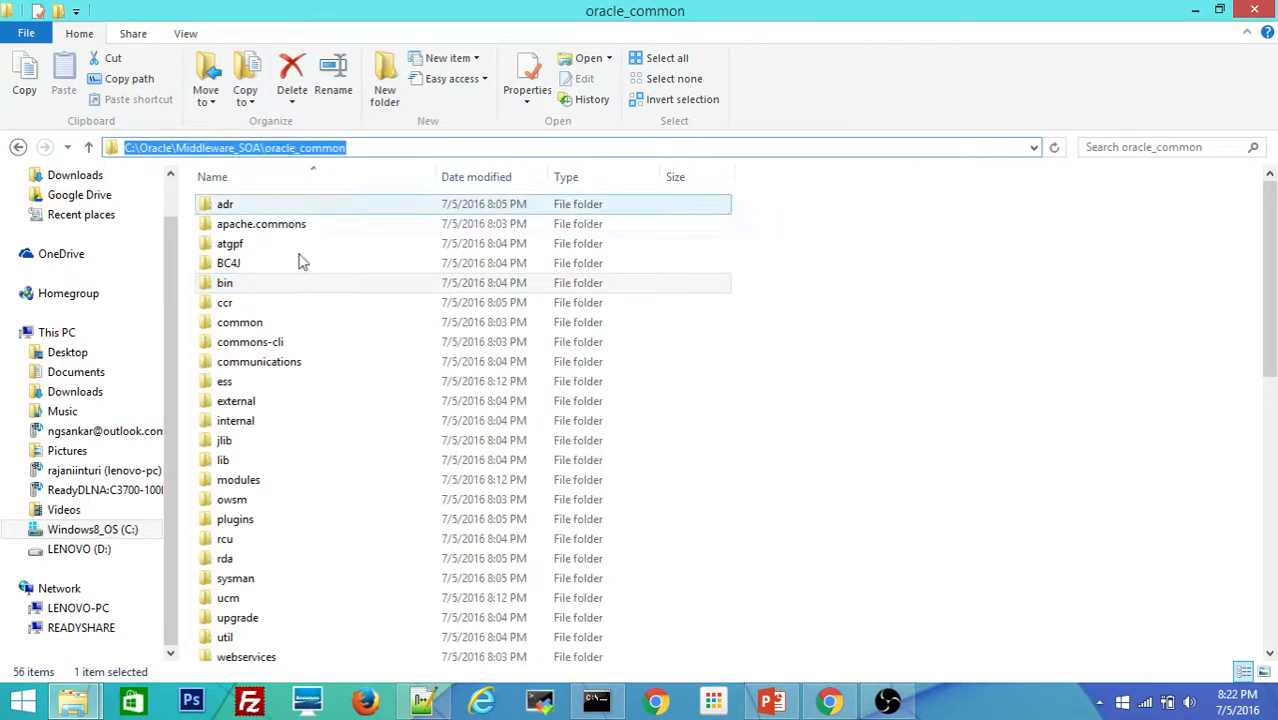
double_click(240, 324)
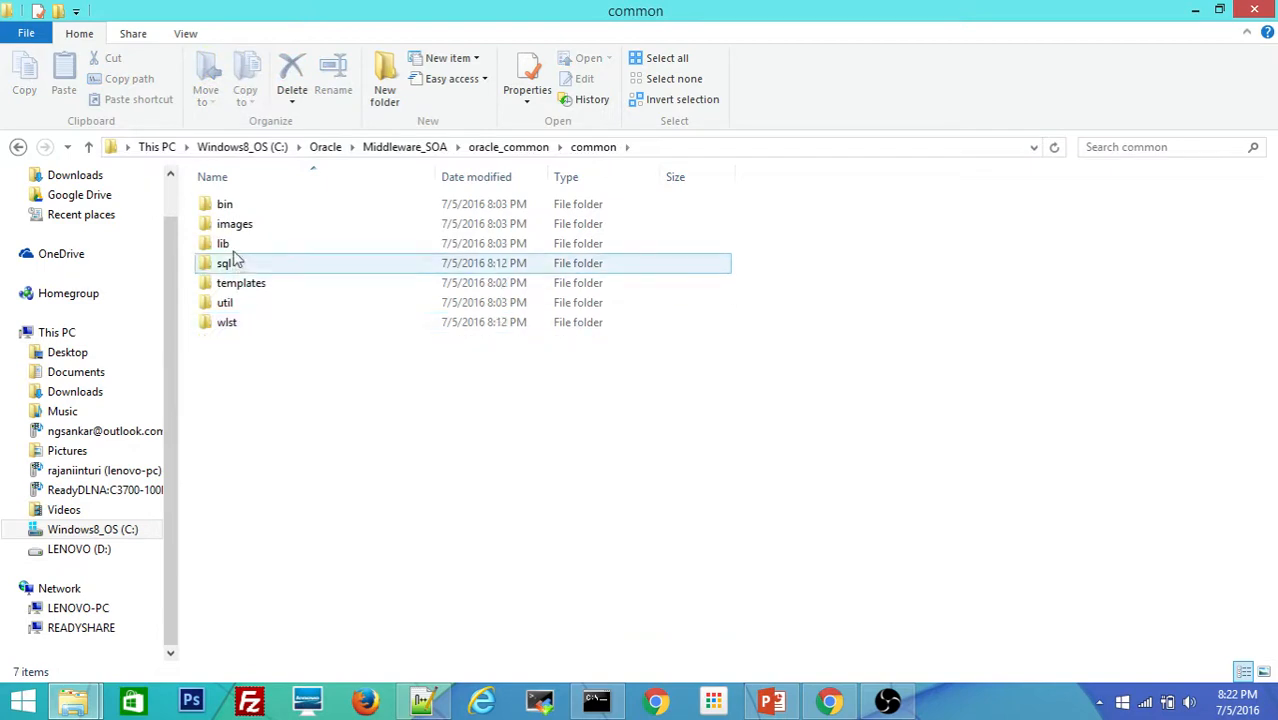
double_click(229, 208)
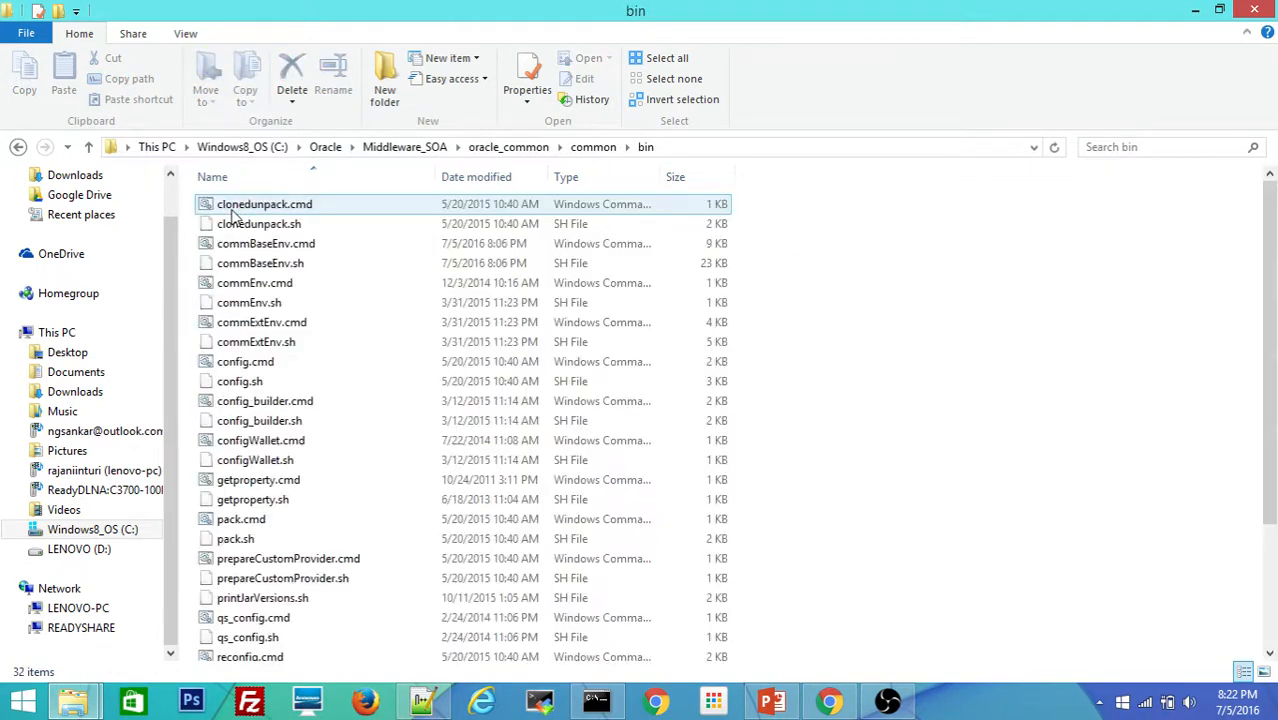
Step: Select config.cmd in the bin folder and bring up its context menu
click(229, 228)
click(229, 240)
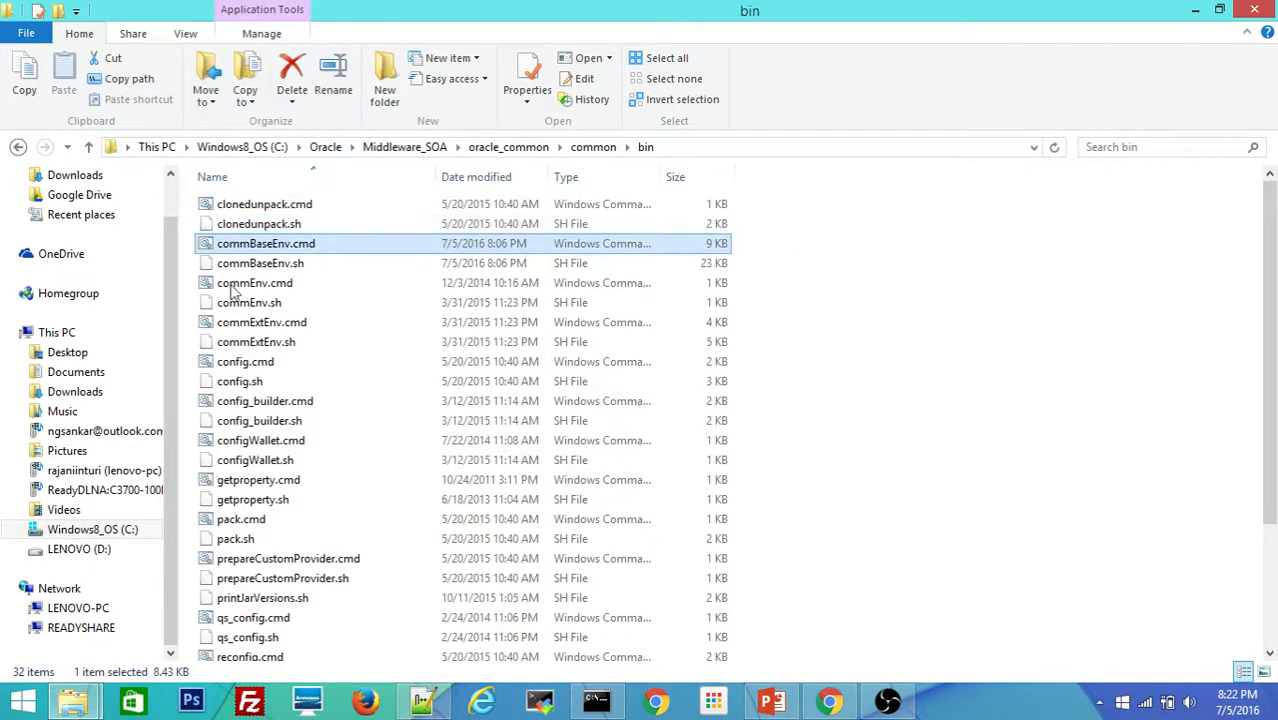
key(Home)
key(Down)
key(Down)
key(Down)
key(Down)
key(Down)
key(Down)
key(Down)
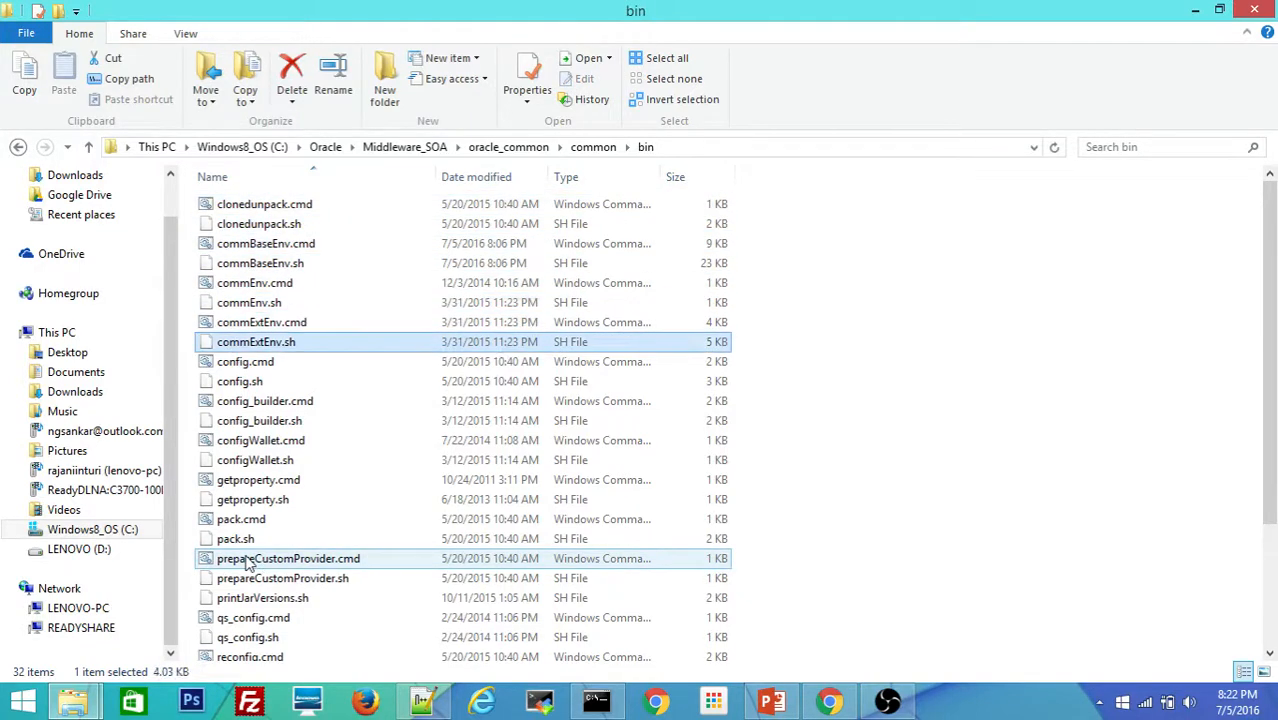
click(255, 364)
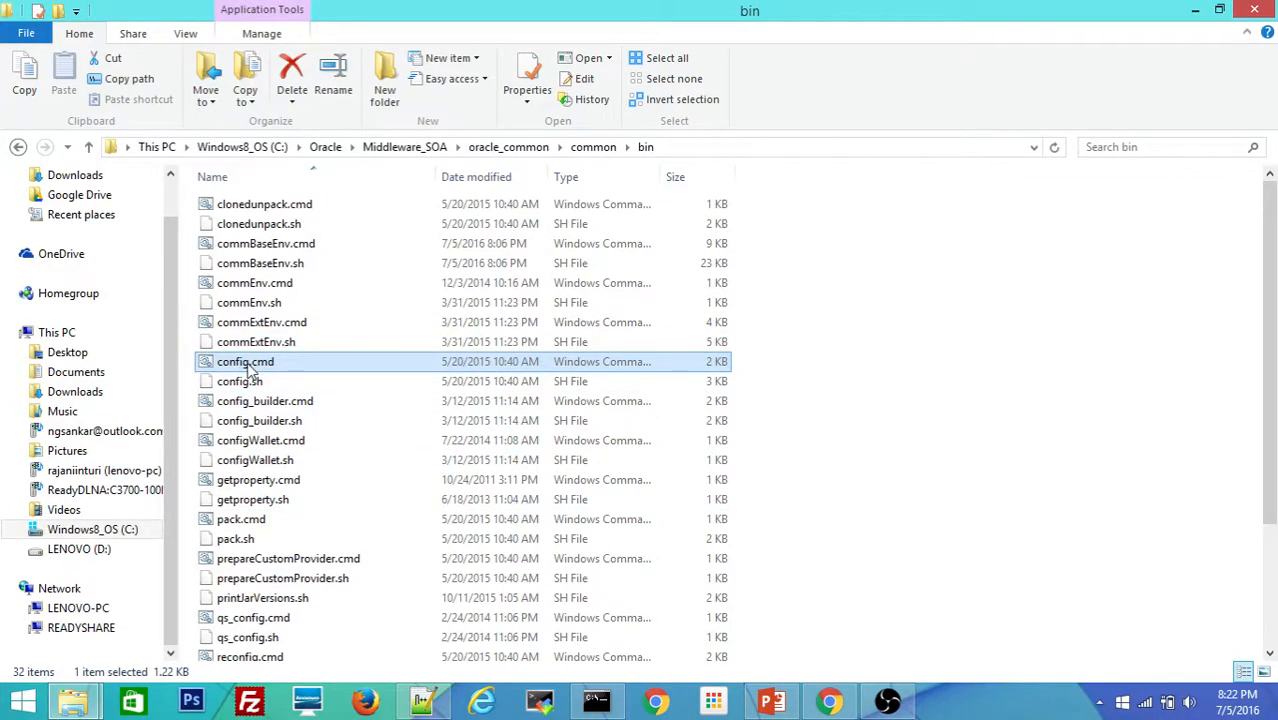
double_click(245, 362)
right_click(245, 362)
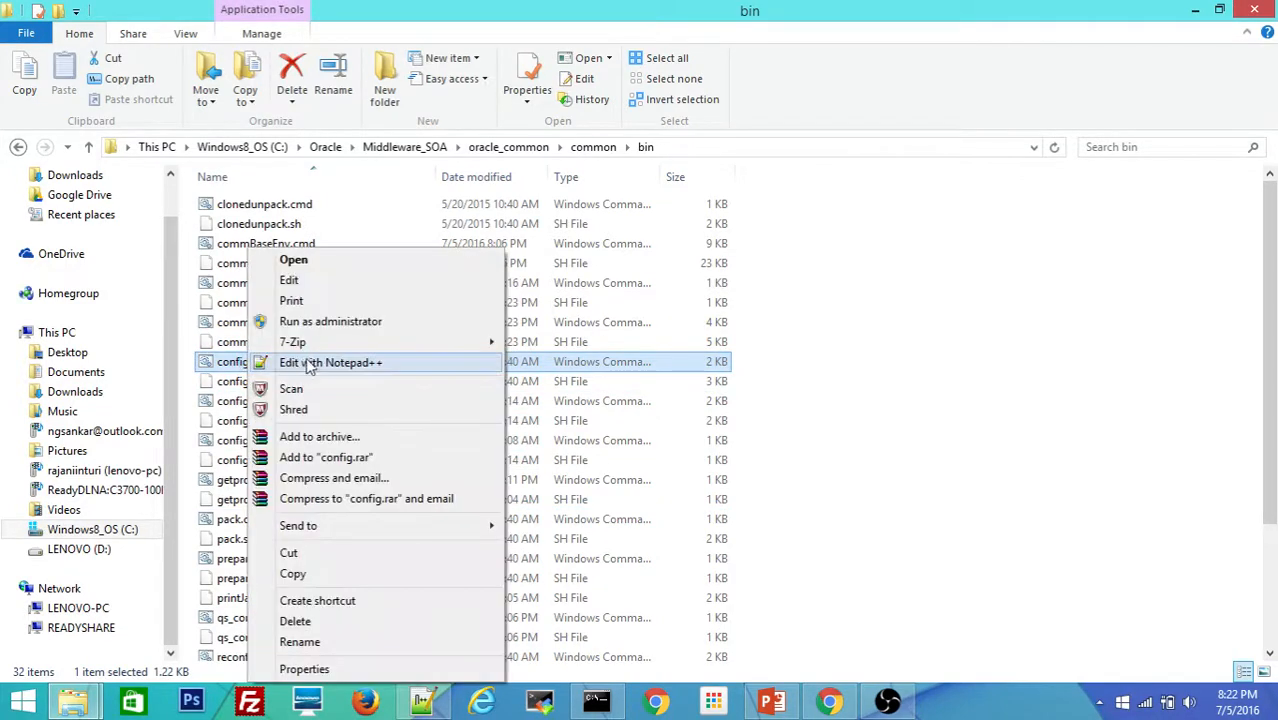
Step: Run config.cmd as administrator and set the new domain location to ...\user_projects\domains\soa_domain
click(333, 322)
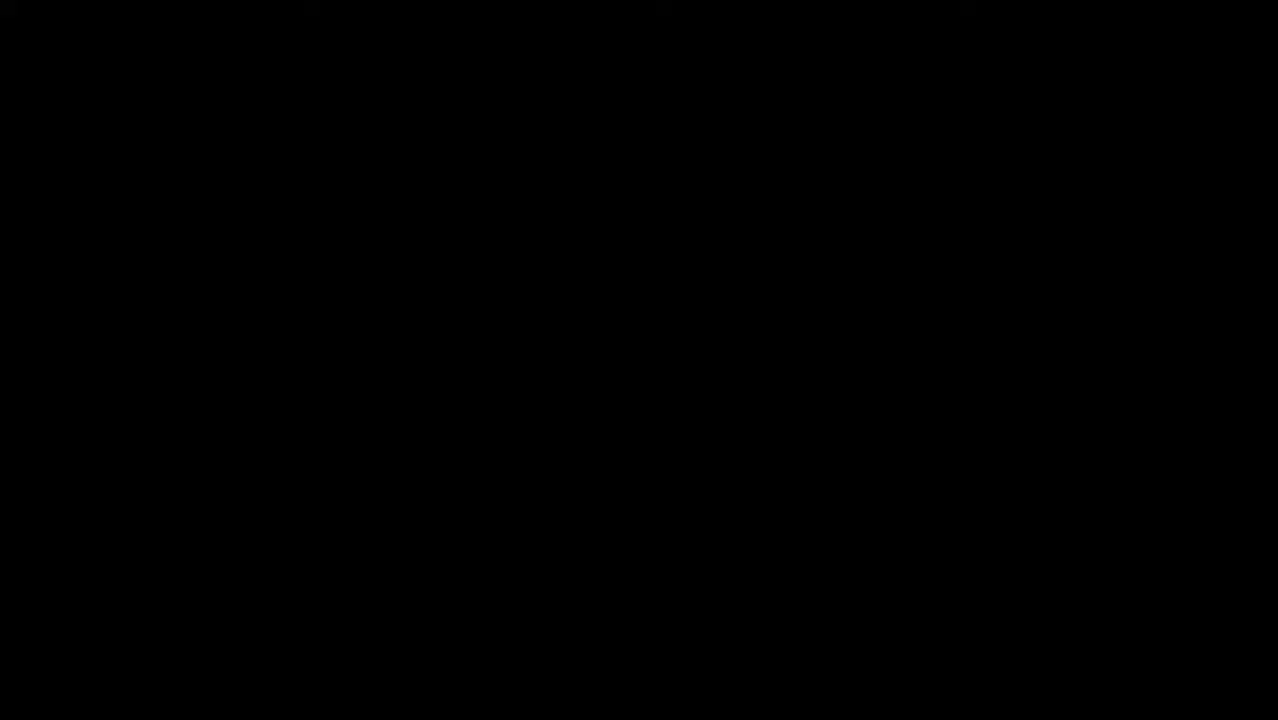
click(725, 389)
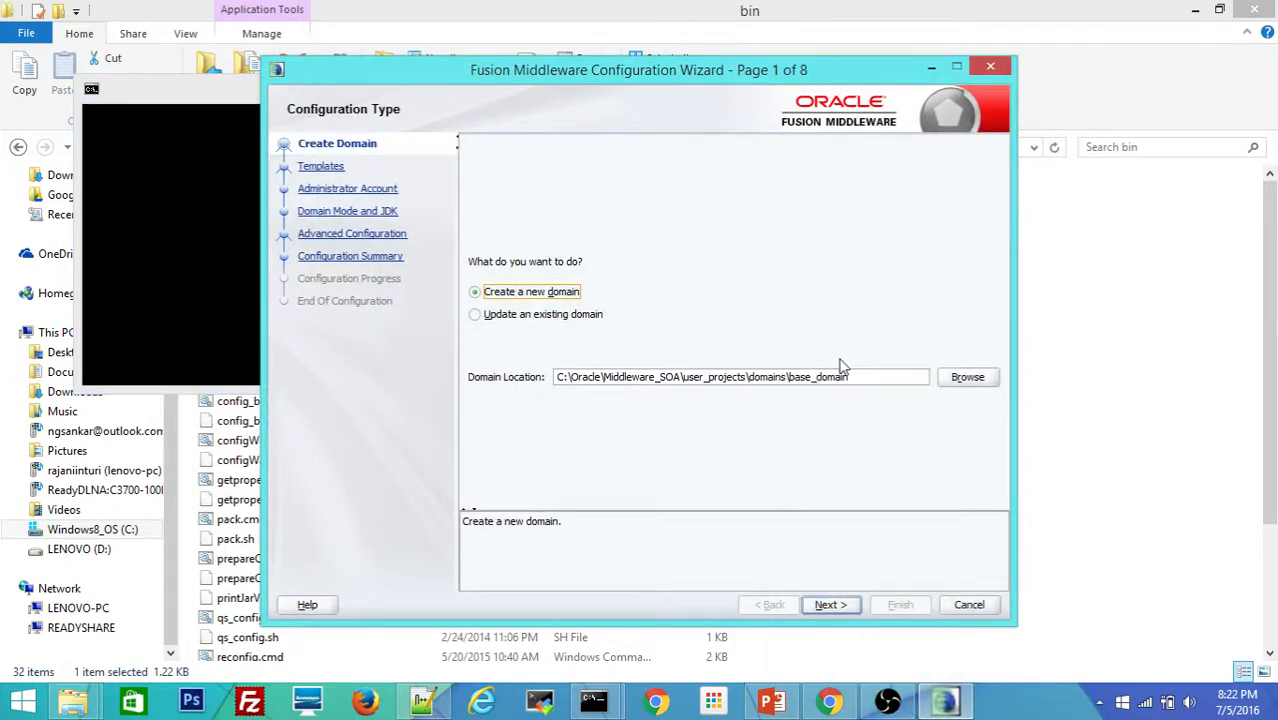
click(809, 377)
key(BackSpace)
key(BackSpace)
key(BackSpace)
key(BackSpace)
text(soa)
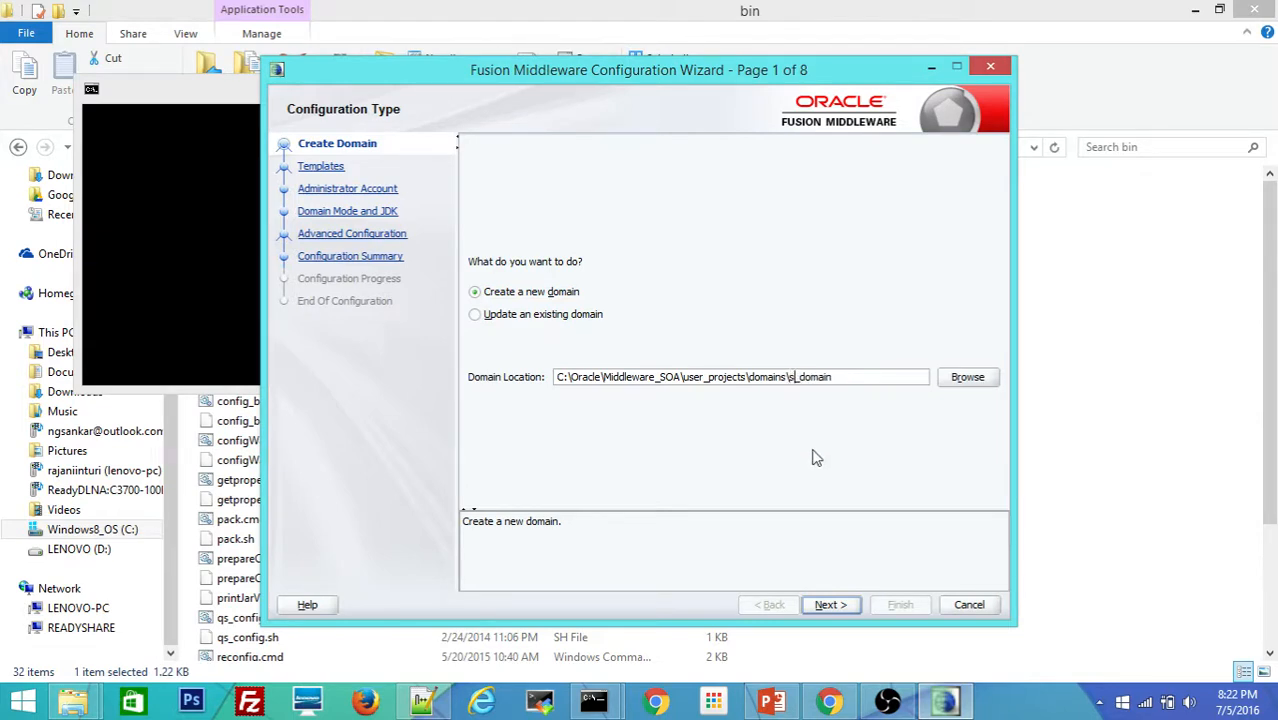
click(829, 605)
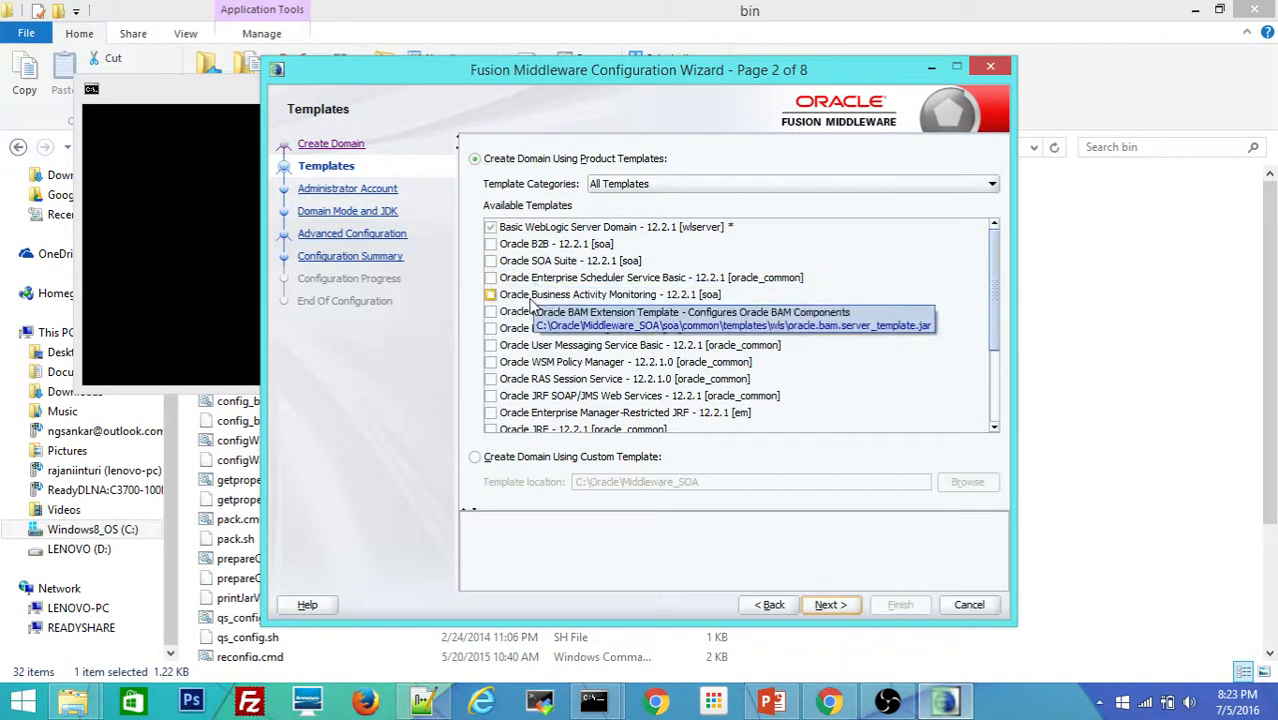
Step: Choose the Oracle SOA Suite, Business Activity Monitoring and B2B domain templates
click(490, 261)
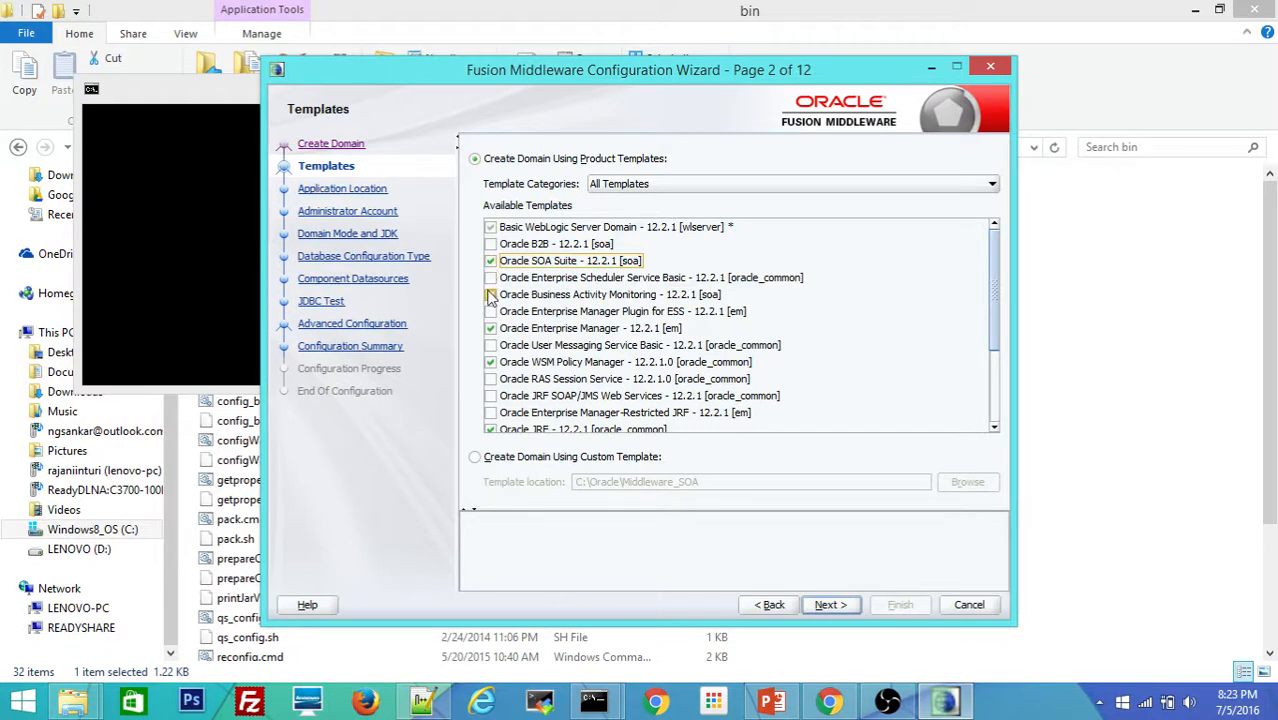
click(490, 295)
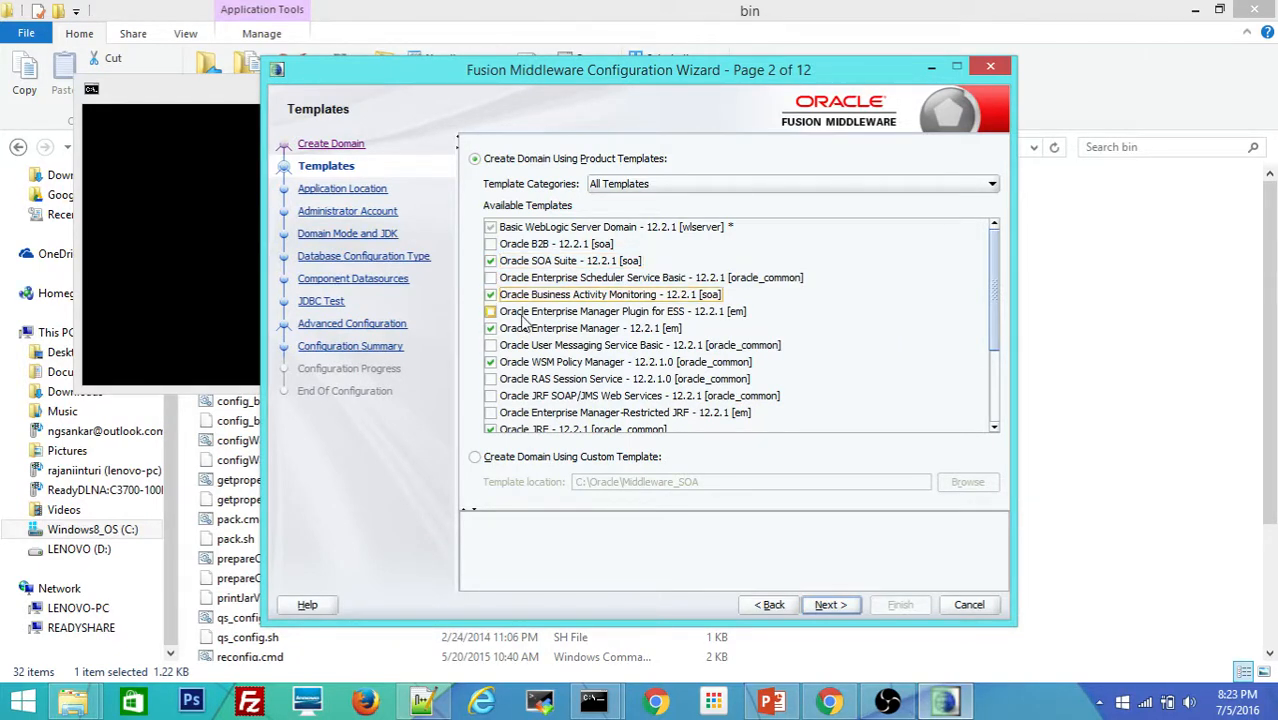
click(491, 245)
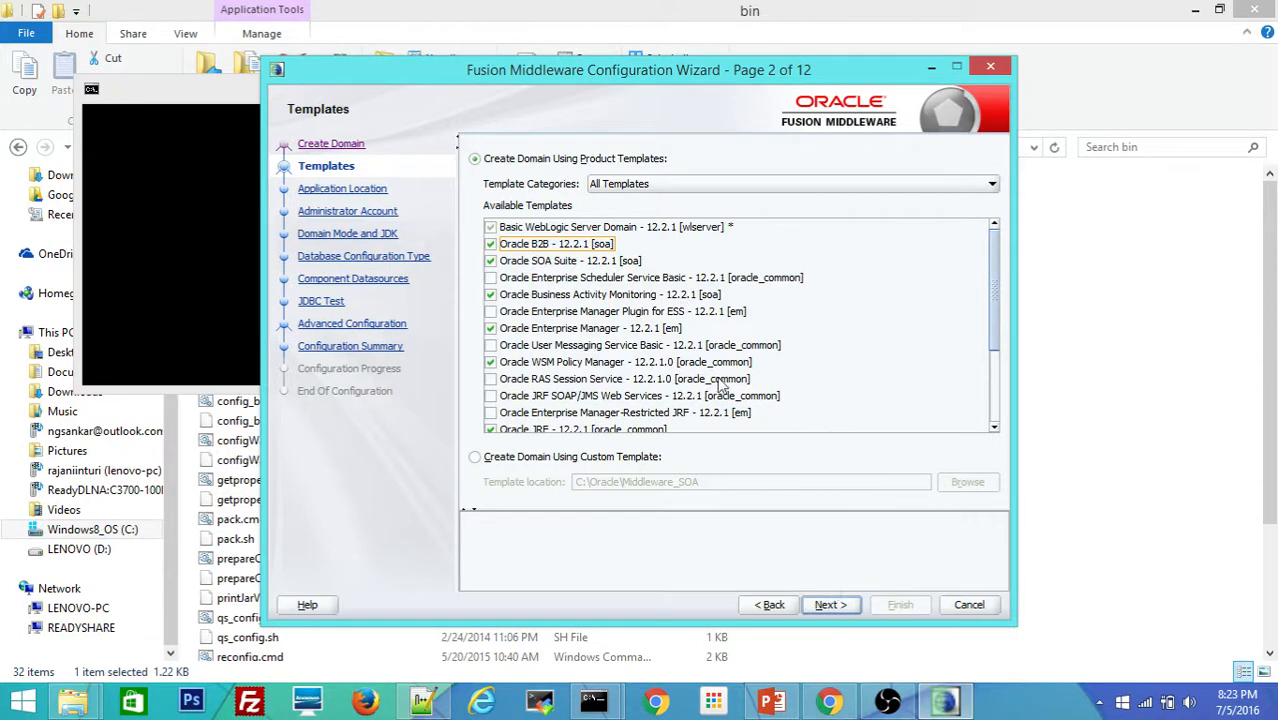
click(827, 606)
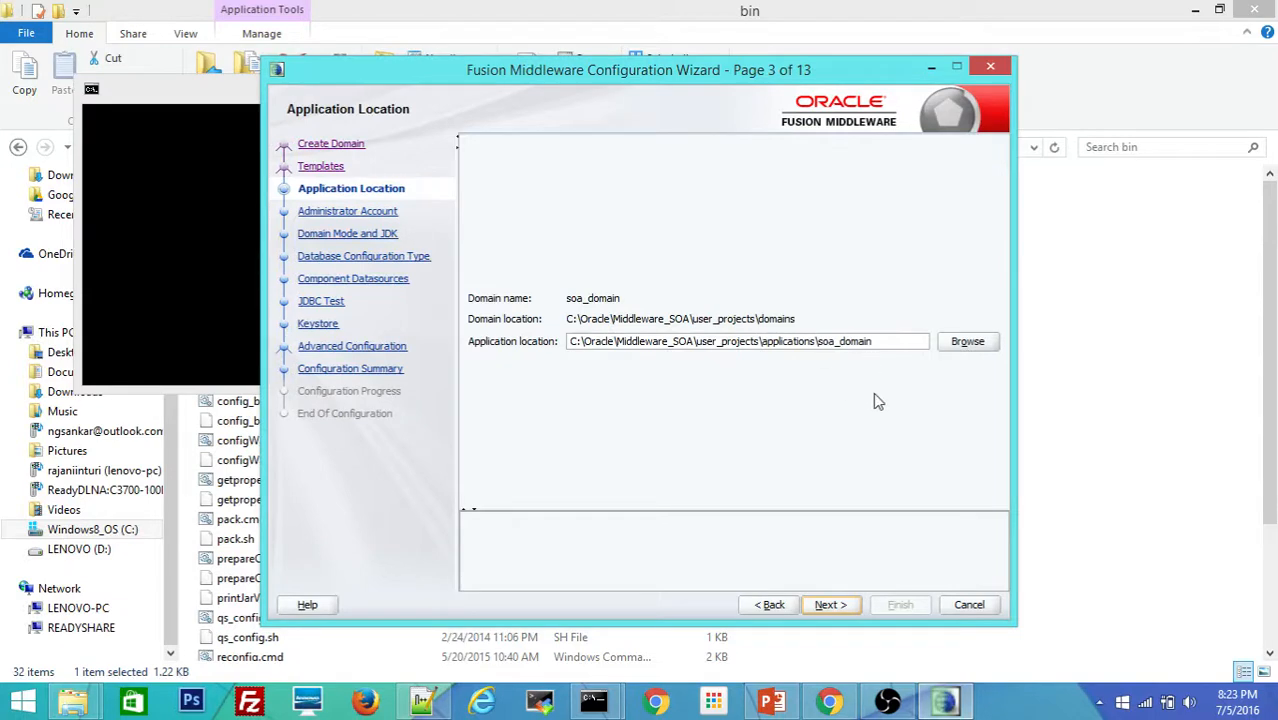
Step: Accept the application location and set and confirm the weblogic administrator password
click(829, 606)
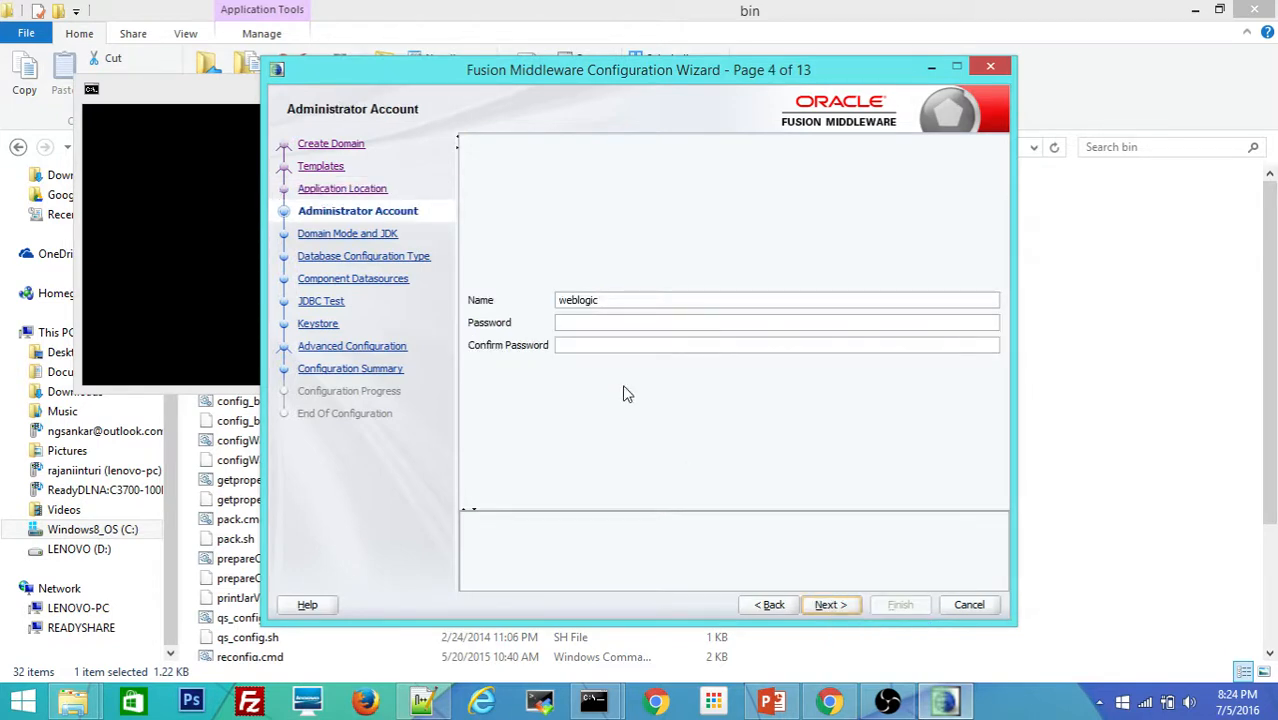
click(610, 320)
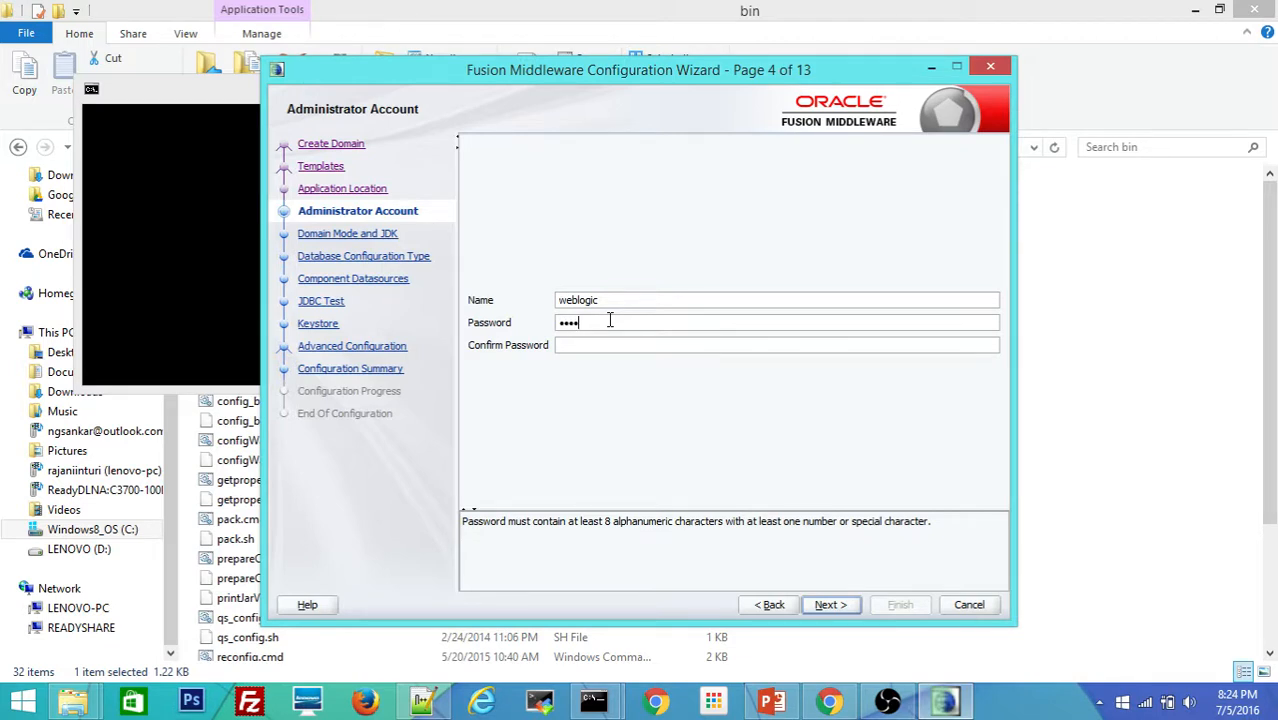
key(Tab)
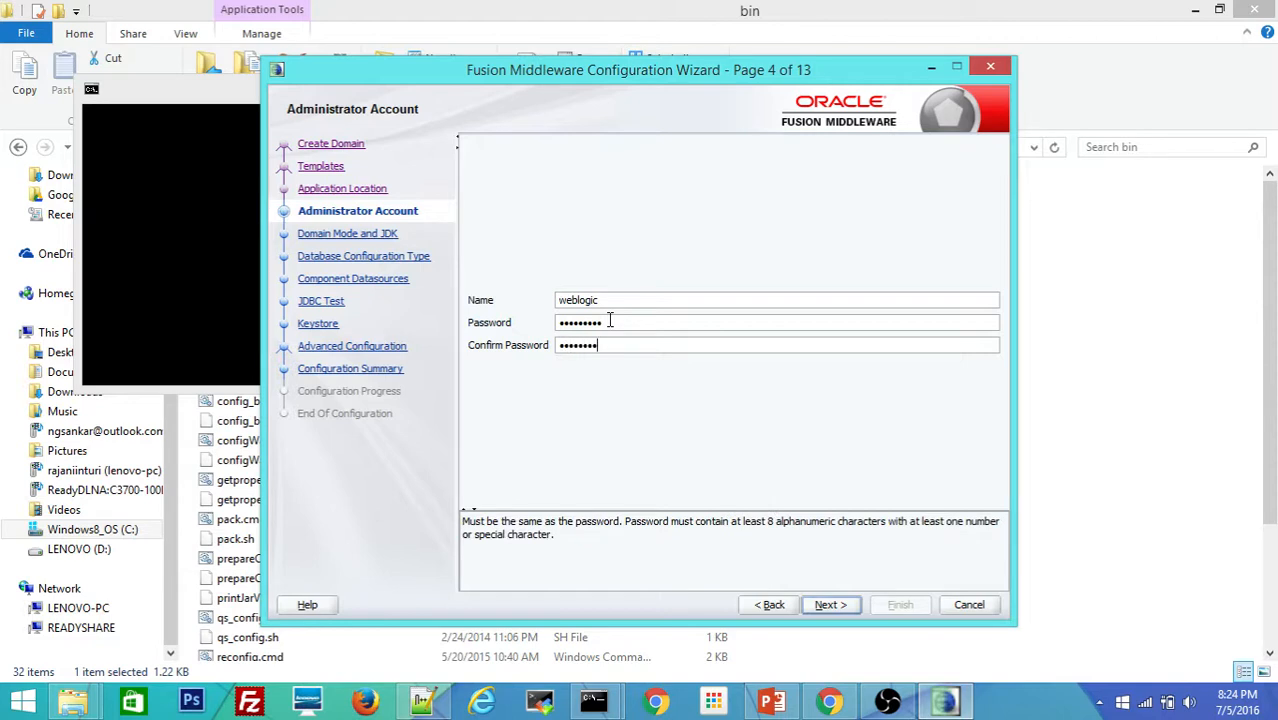
click(829, 605)
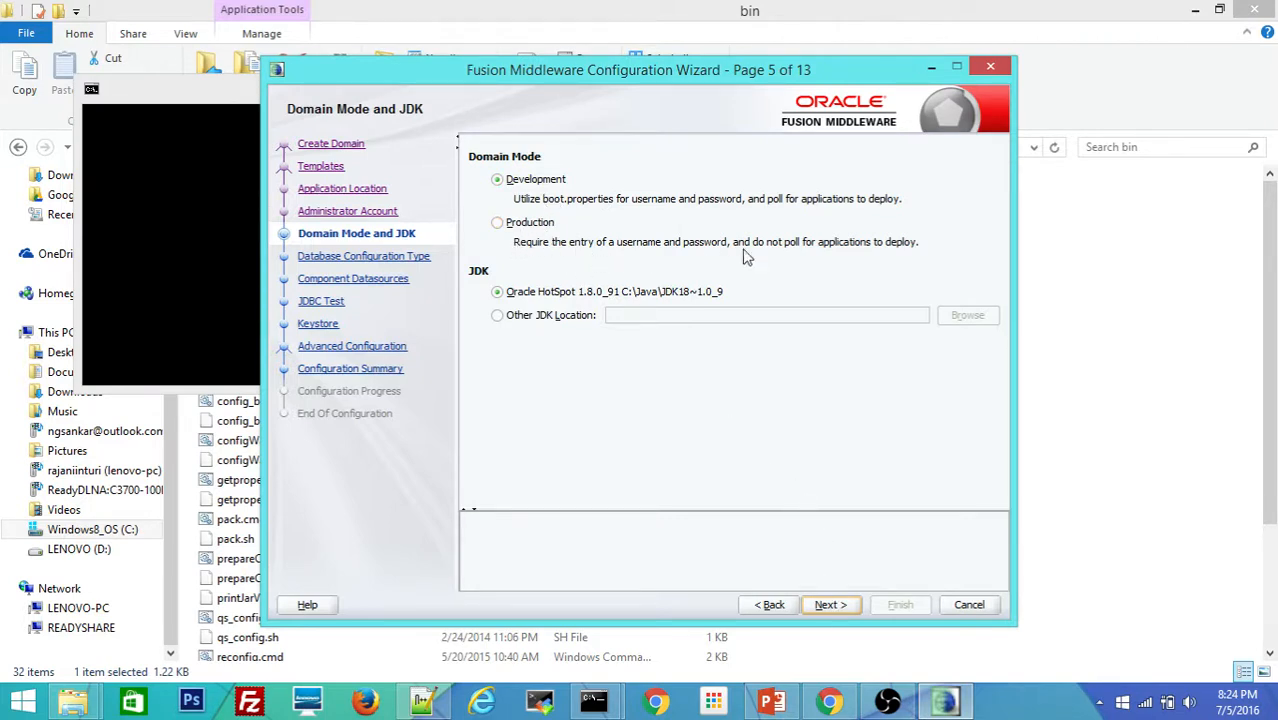
Step: Set the RCU database connection to service pdborcl, host localhost, port 1522
click(843, 605)
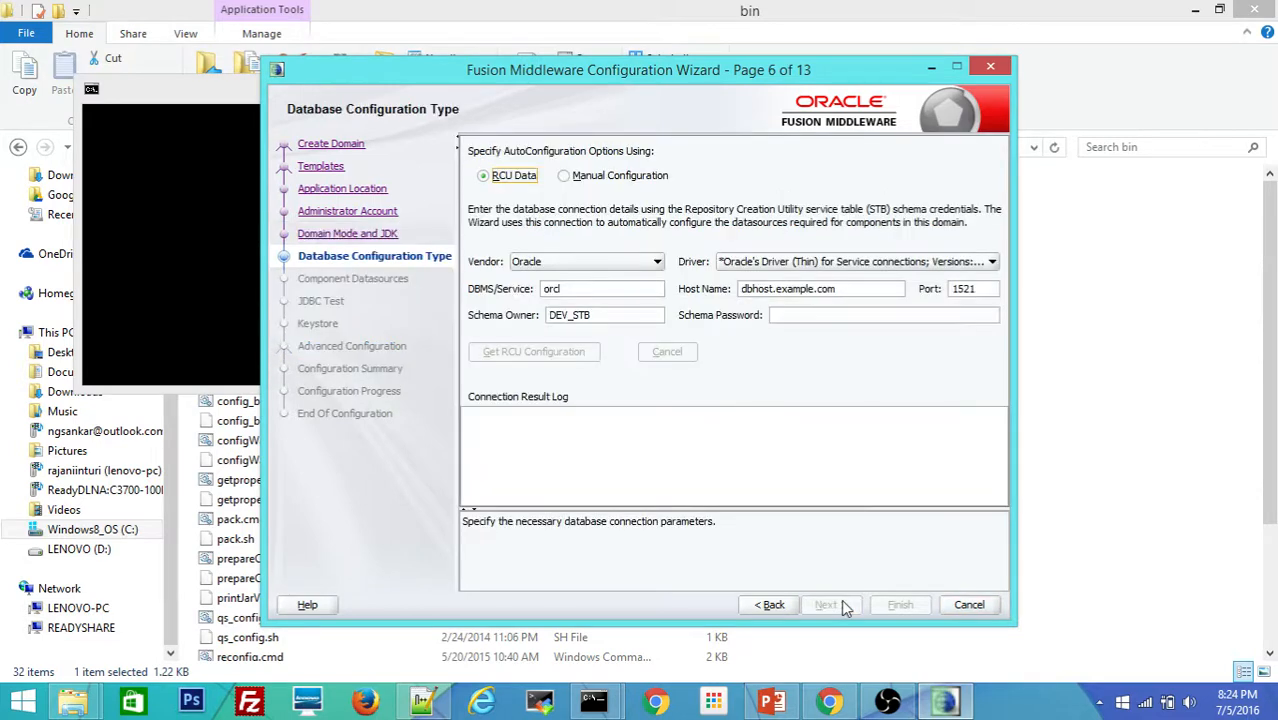
click(566, 289)
key(Home)
text(pdb)
key(Tab)
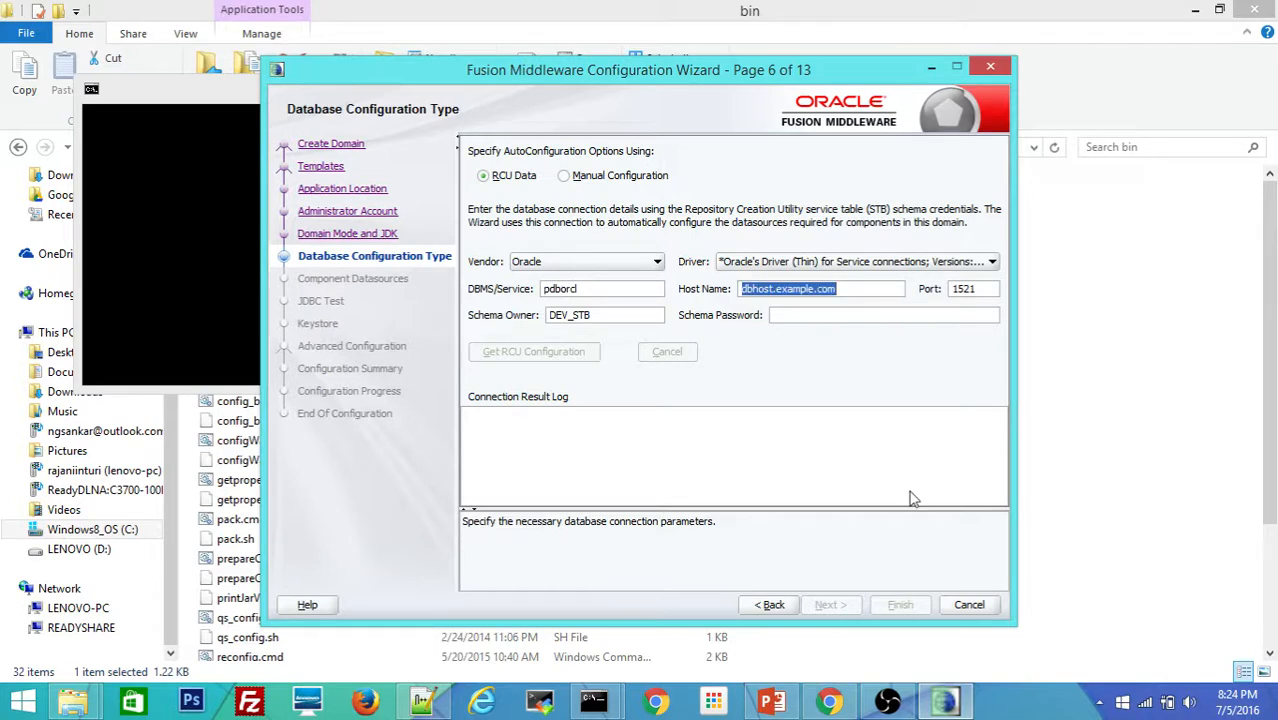
text(localhost)
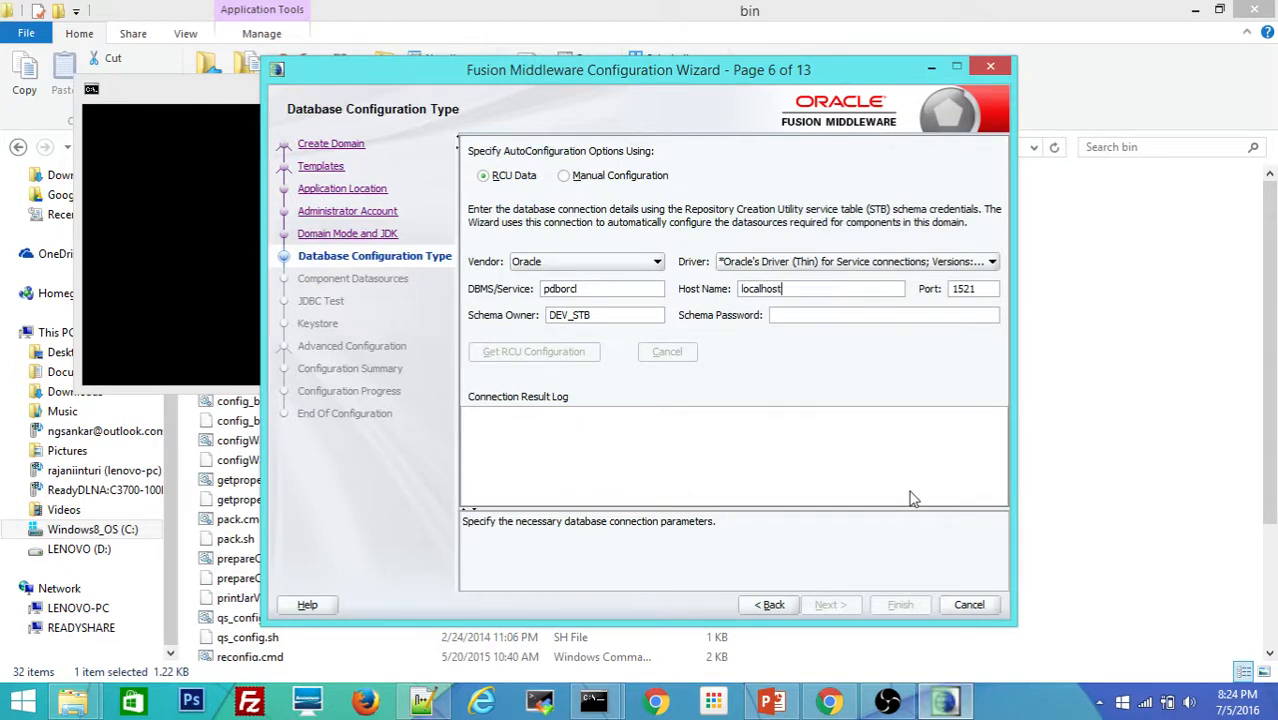
key(Tab)
text(1522)
key(Tab)
Step: Enter schema owner SOADEV01_STB with its password and retrieve the RCU configuration successfully
click(569, 315)
text(01)
key(Home)
text(SOA••)
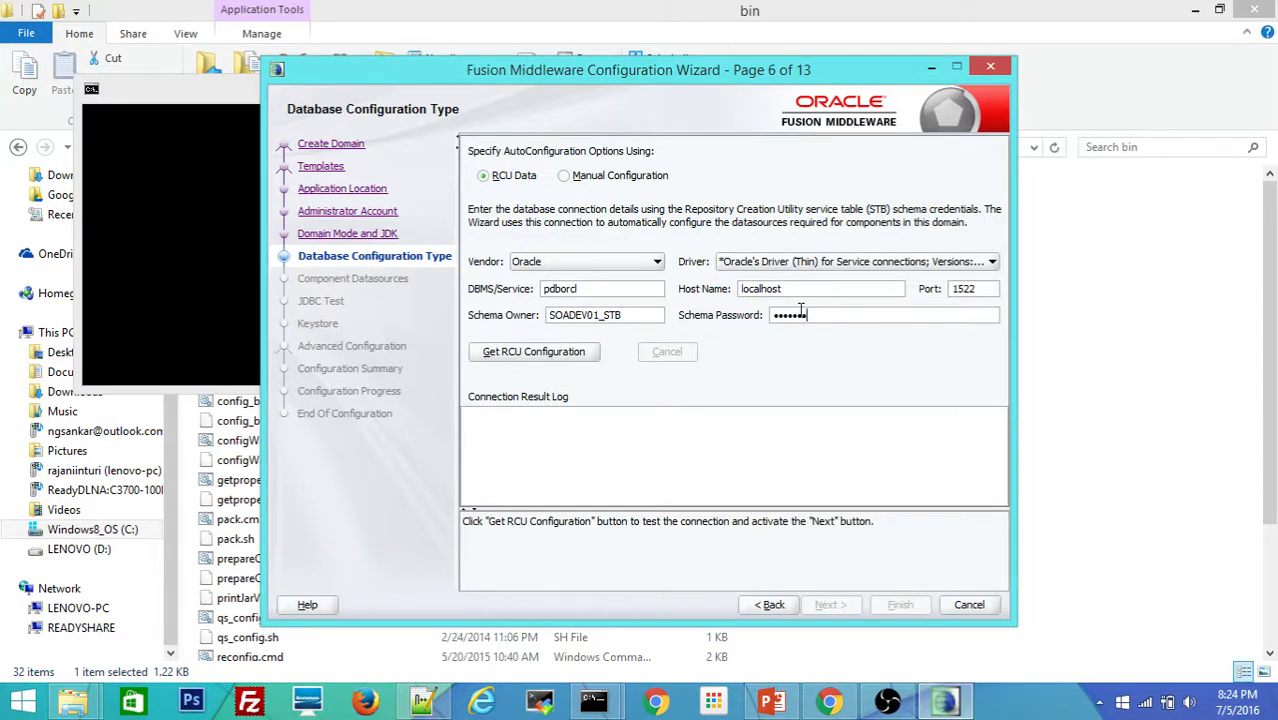
key(BackSpace)
key(BackSpace)
key(BackSpace)
key(BackSpace)
key(BackSpace)
key(BackSpace)
text(•••••)
click(547, 352)
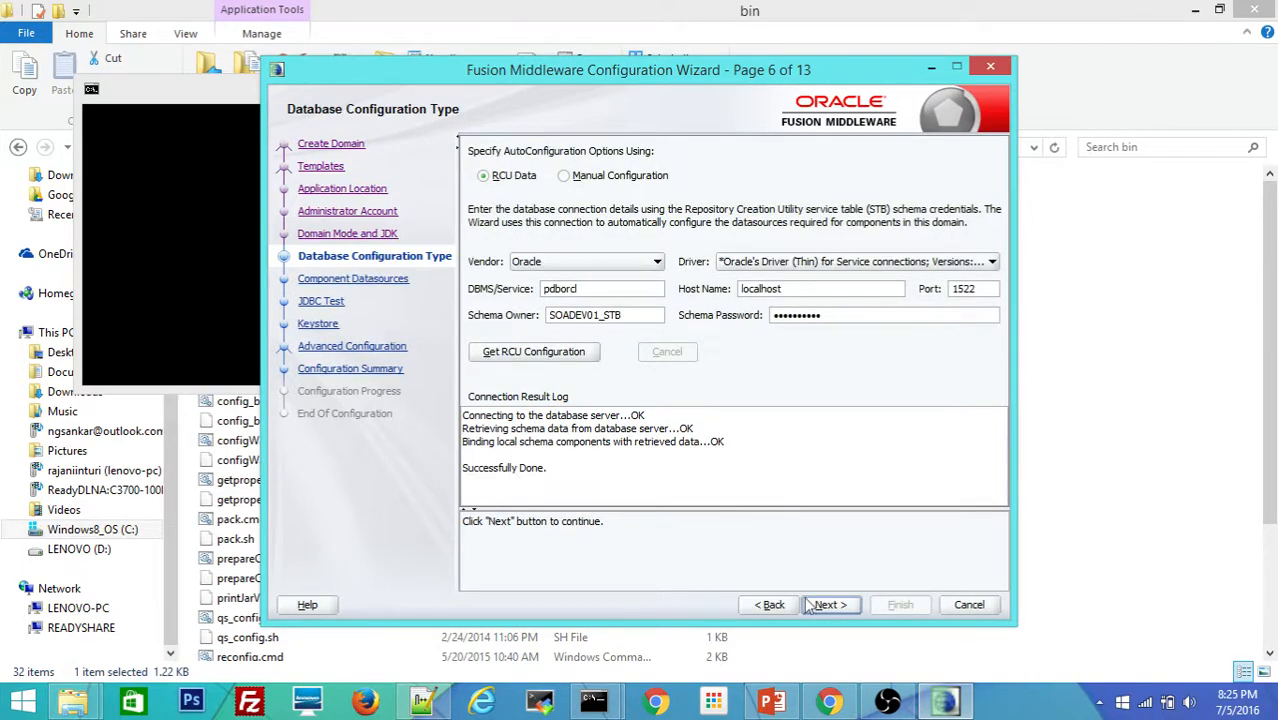
click(829, 605)
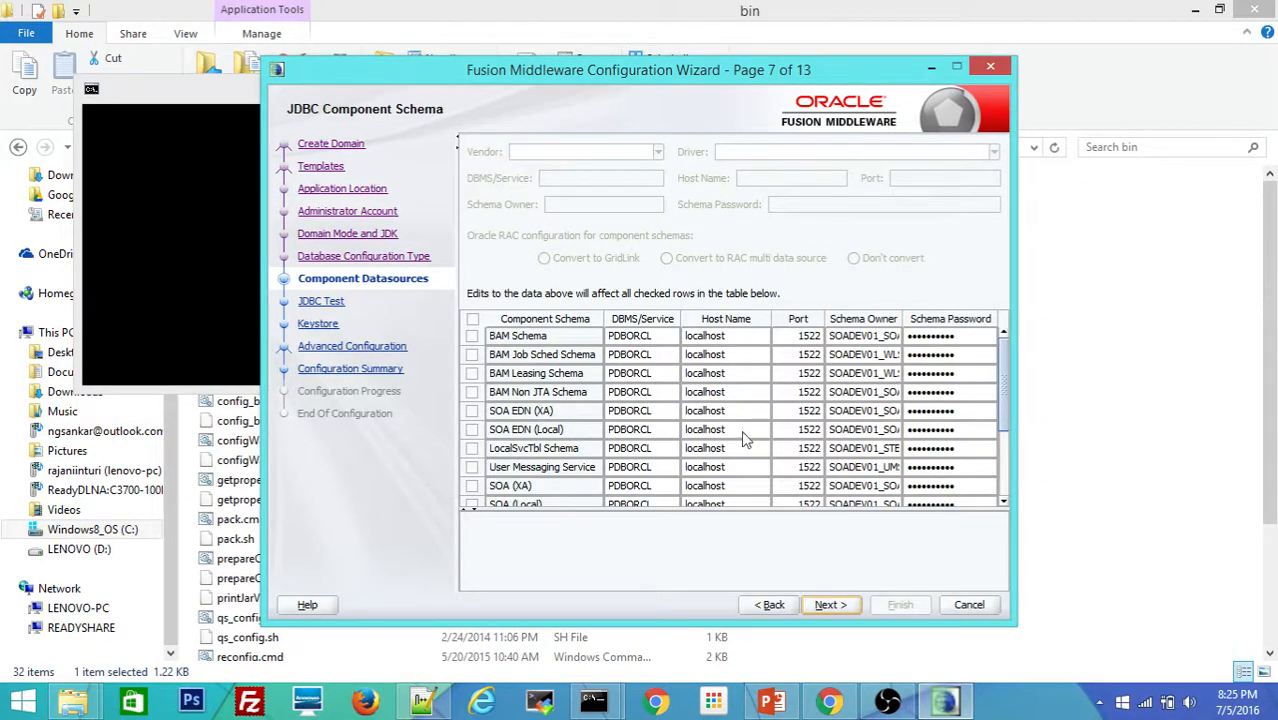
Step: Test all JDBC component schema connections and proceed once every row passes
click(828, 606)
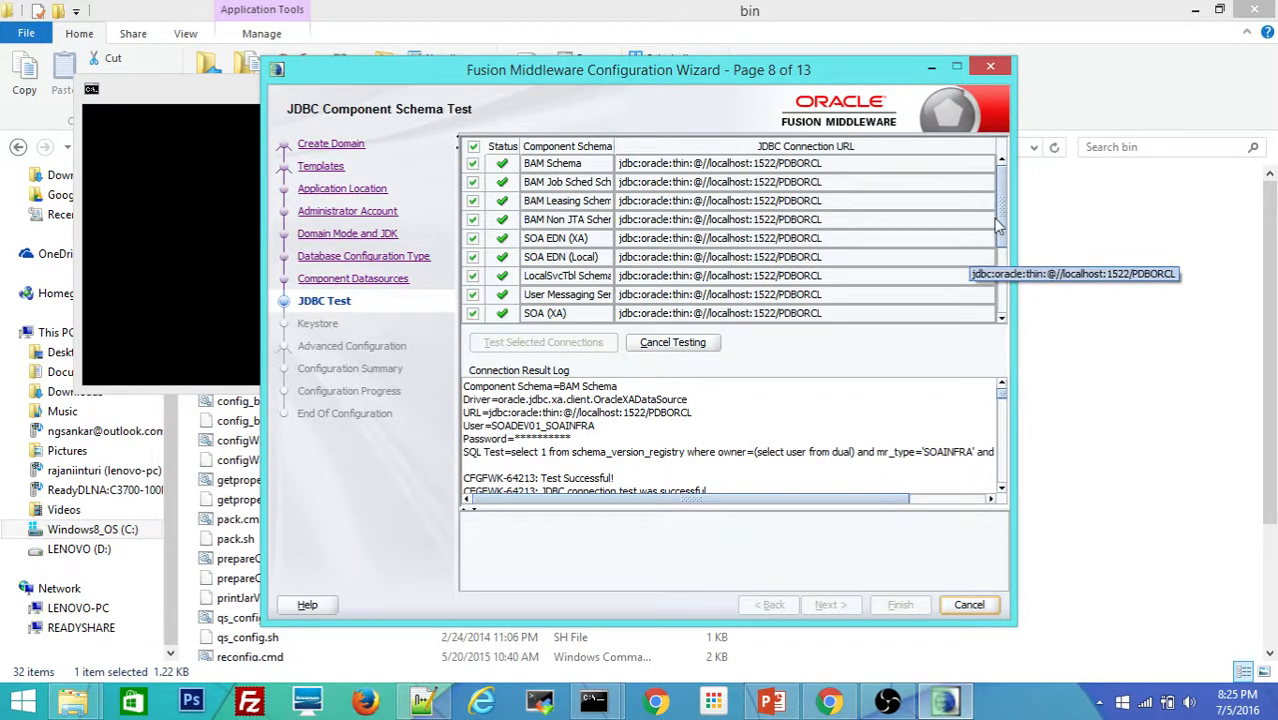
drag(1003, 225, 990, 294)
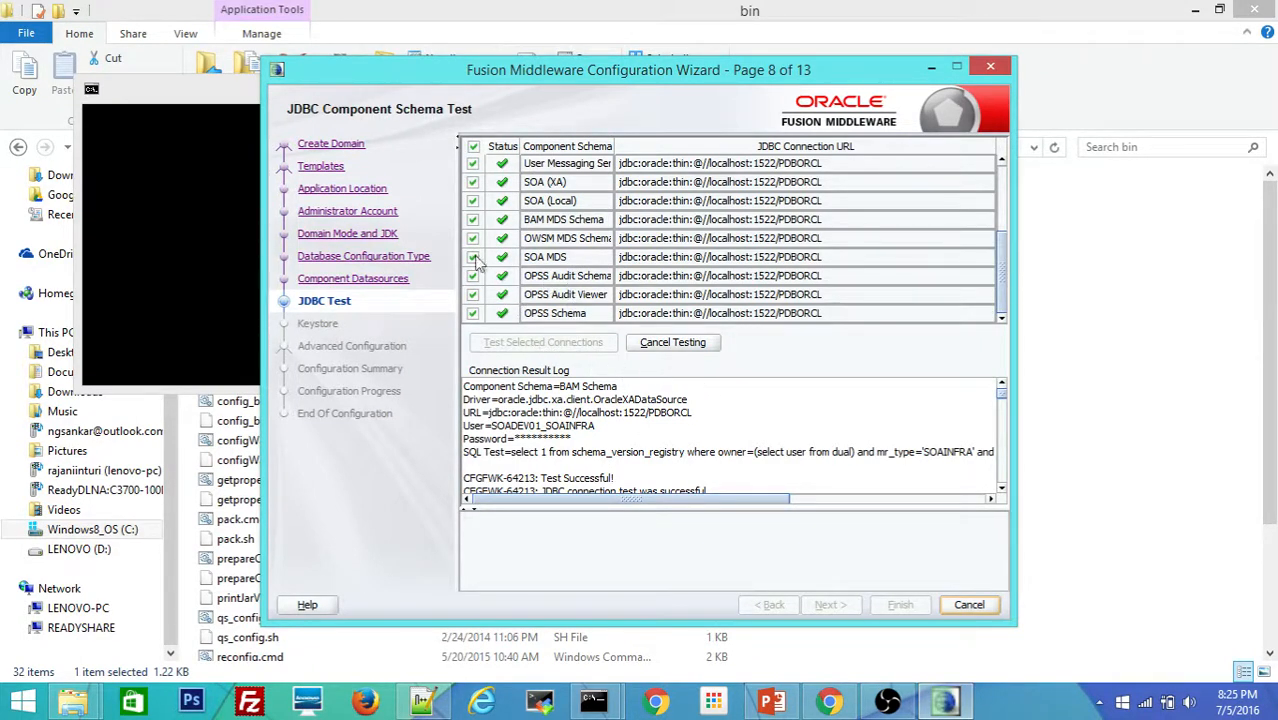
click(829, 605)
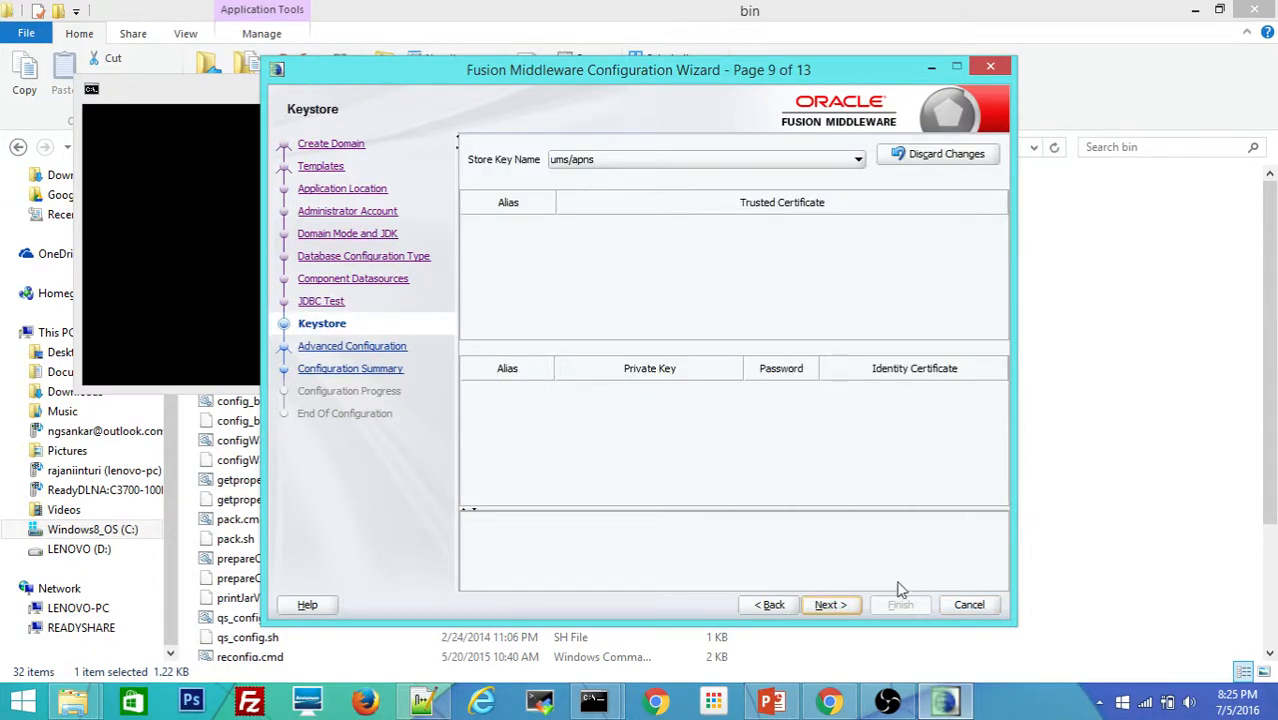
Step: Select Administration Server, Node Manager and Managed Servers/Clusters/Coherence options, keeping AdminServer on port 7001
click(829, 605)
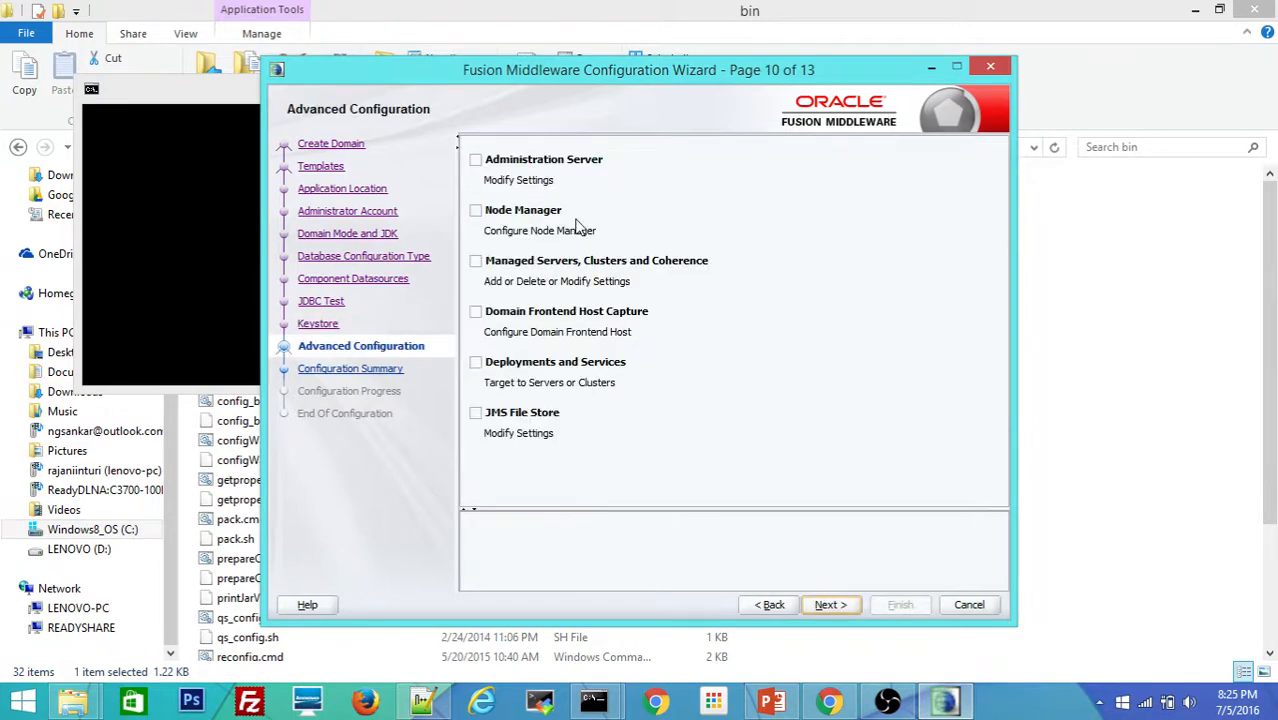
click(476, 161)
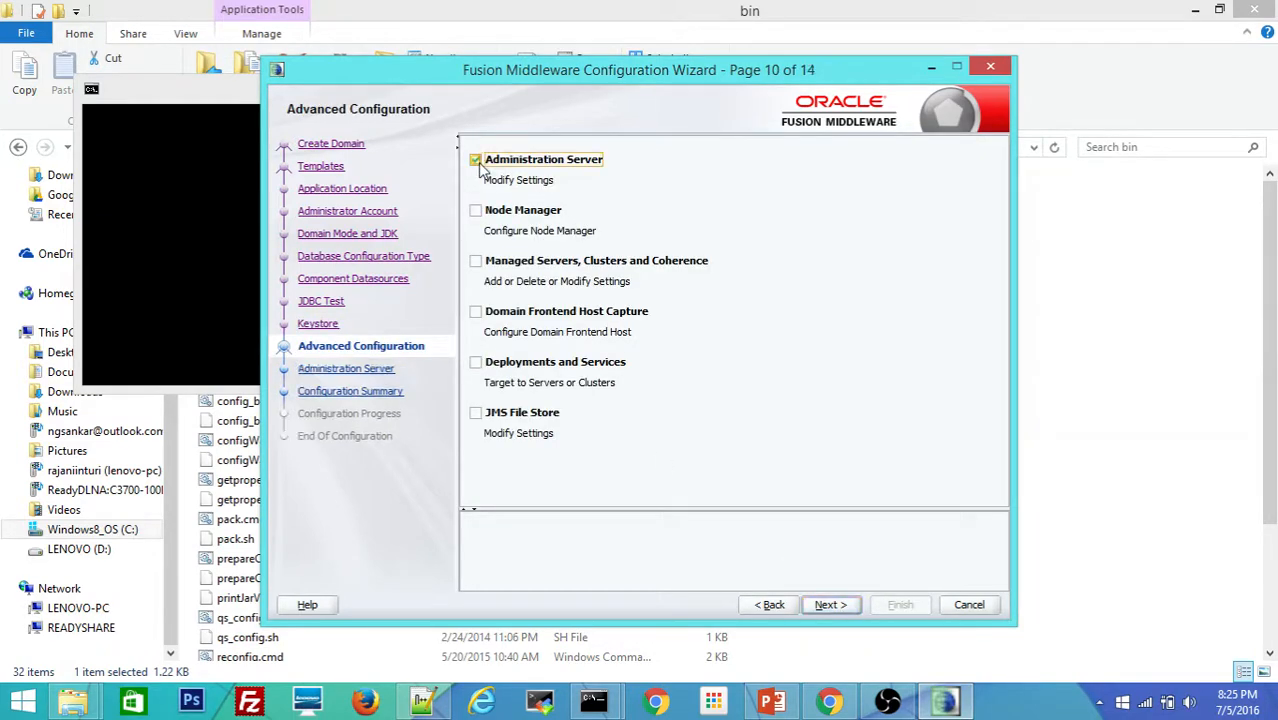
click(476, 211)
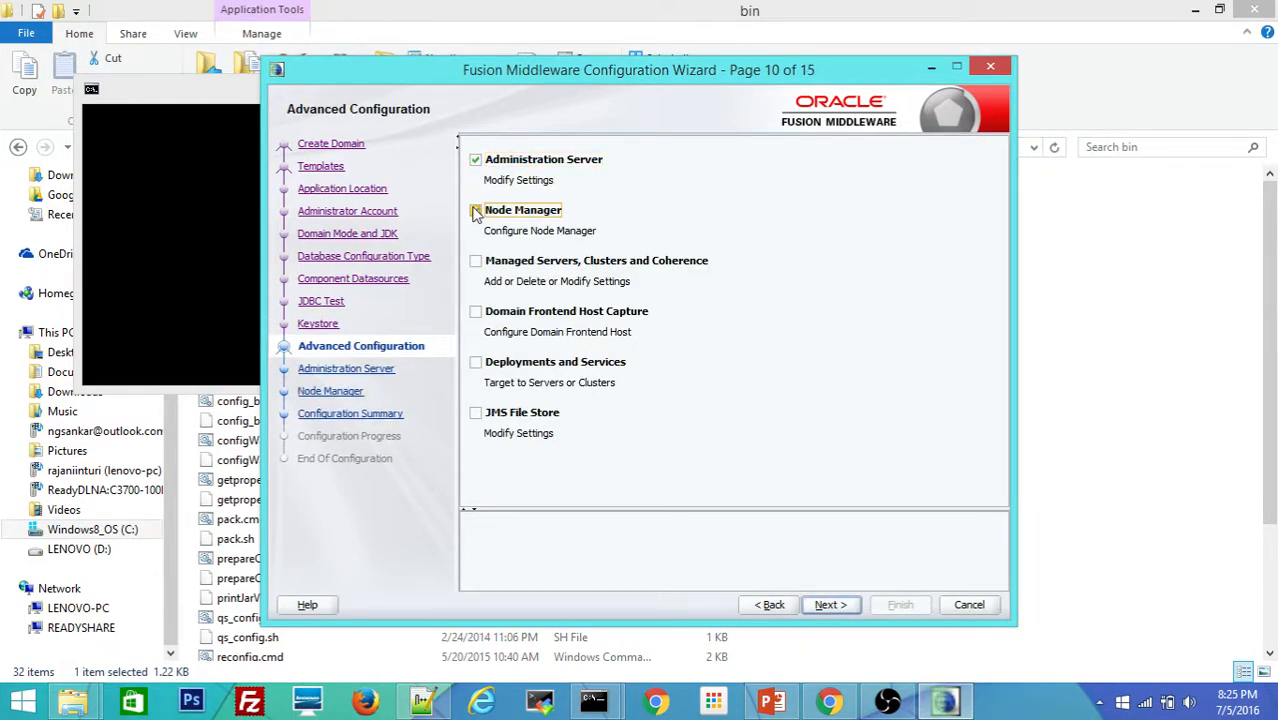
click(476, 262)
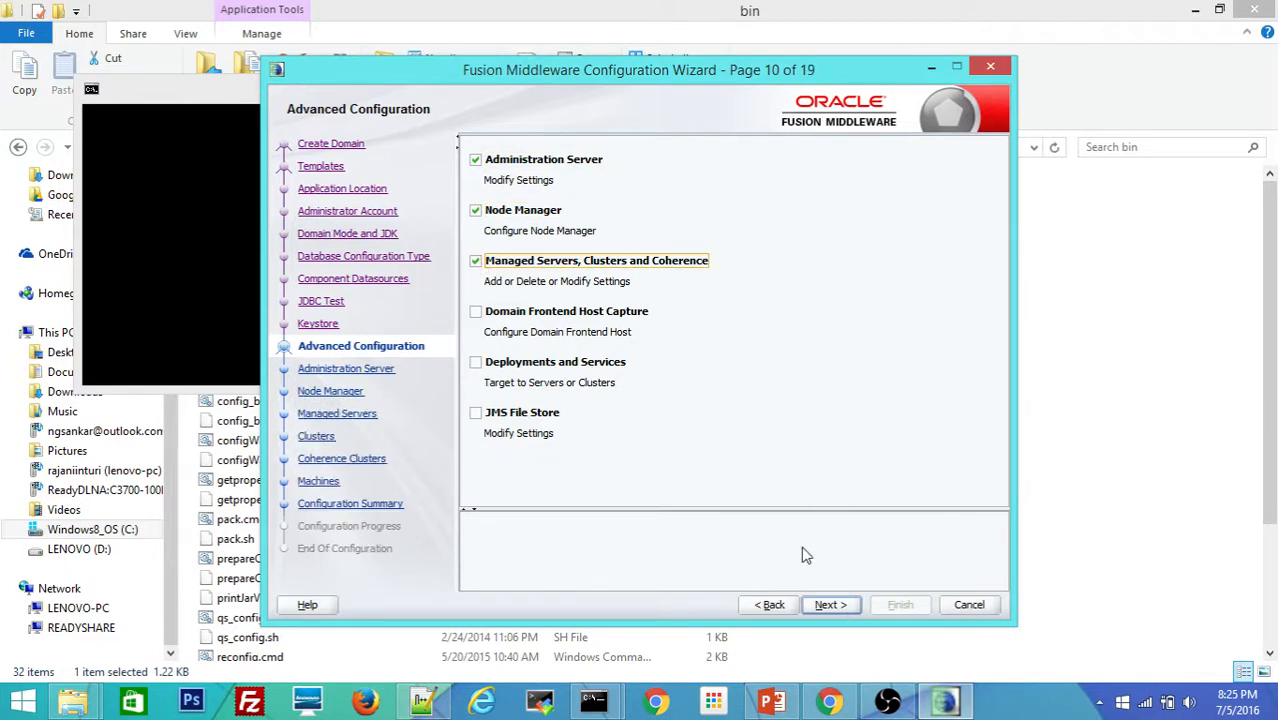
click(832, 606)
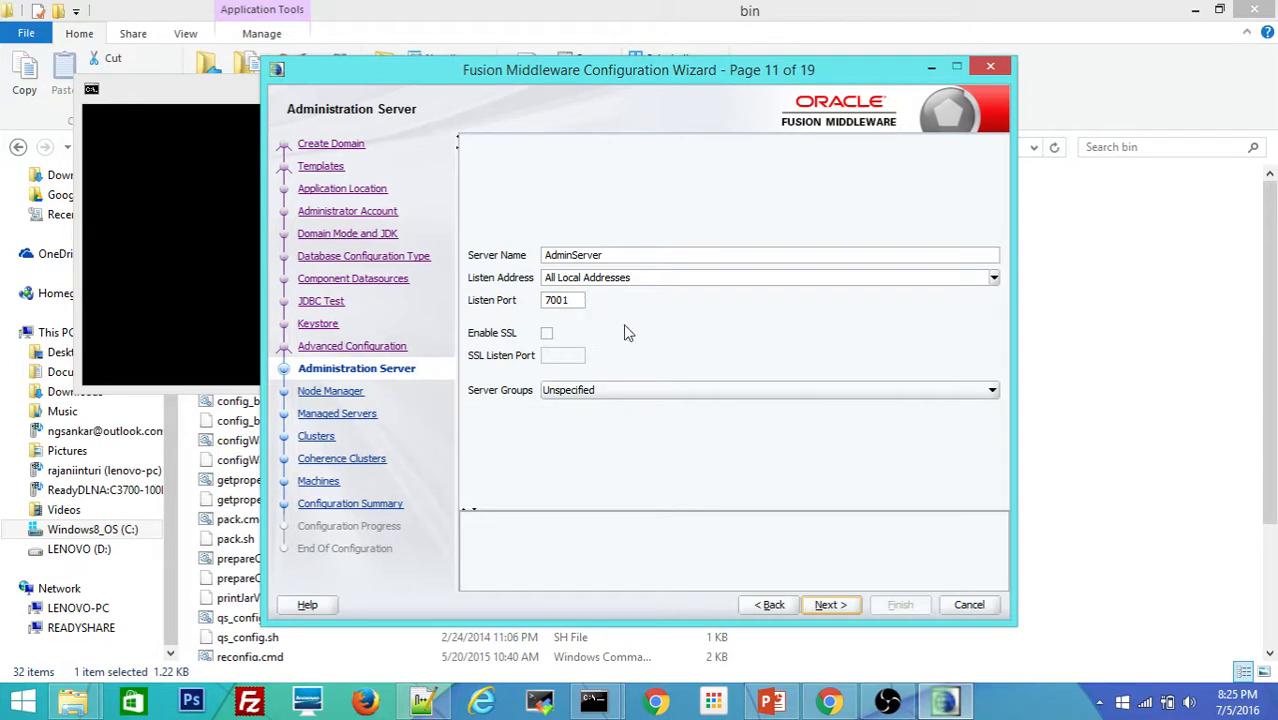
click(830, 606)
Step: Enter the Node Manager username, password and confirmation, then advance to the Managed Servers page
click(620, 381)
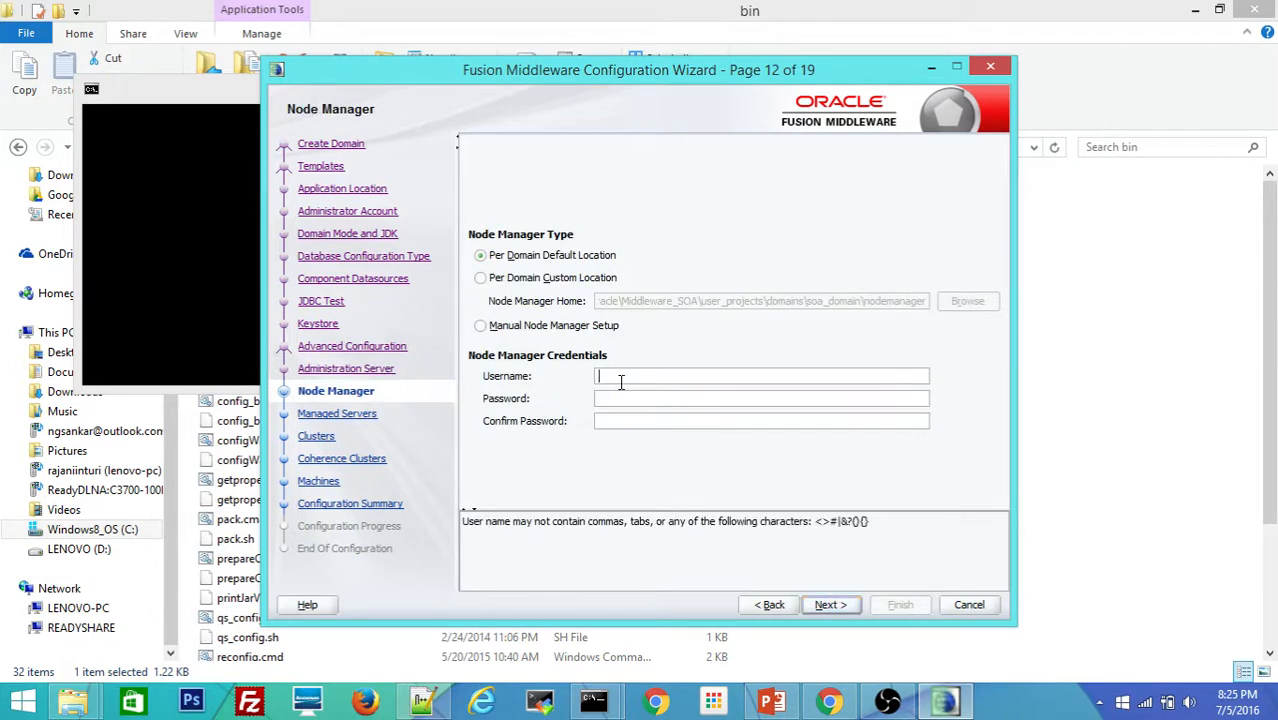
text(weblogi)
key(BackSpace)
key(BackSpace)
key(BackSpace)
key(BackSpace)
key(BackSpace)
key(BackSpace)
key(BackSpace)
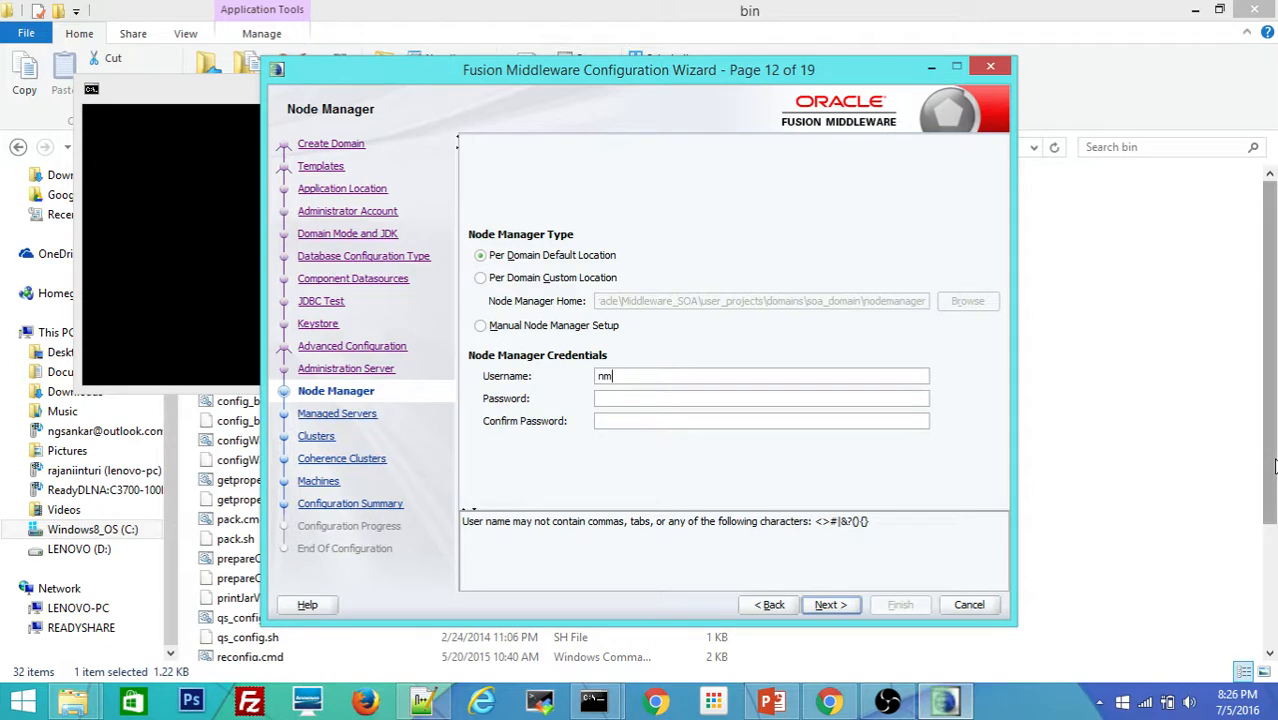
text(anager1)
key(Tab)
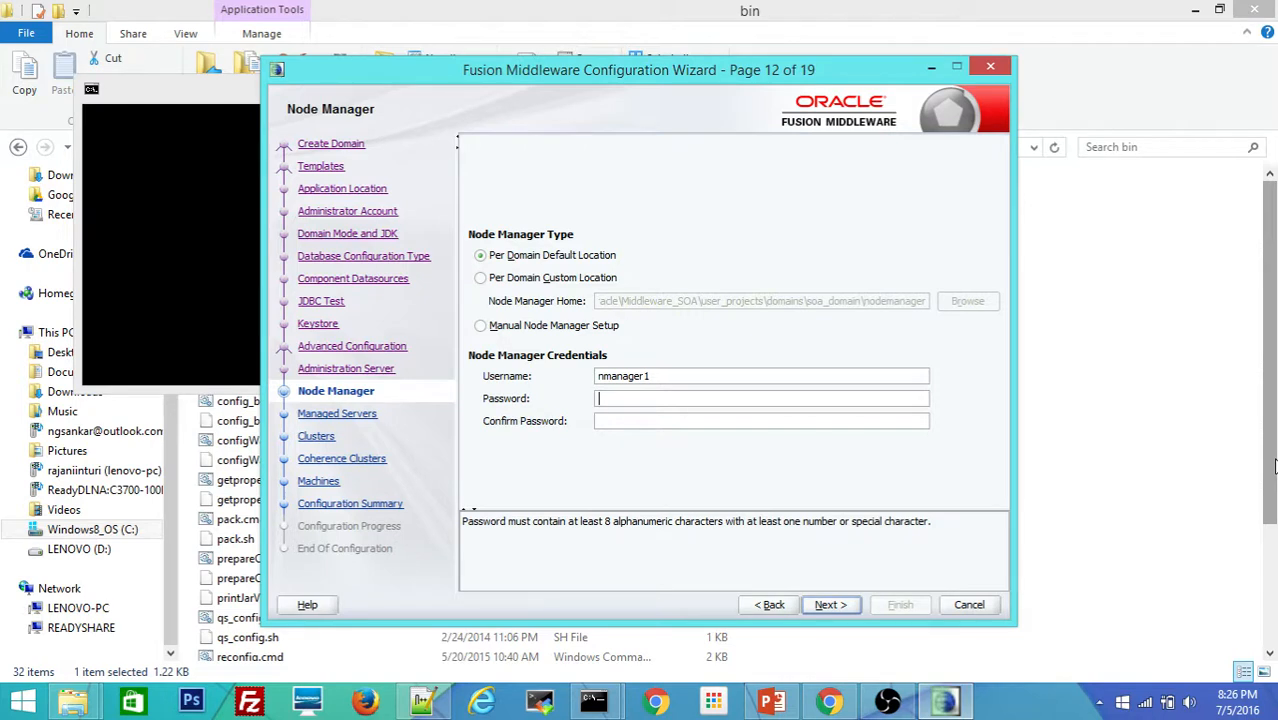
text(••••••••••)
key(Tab)
text(••••••)
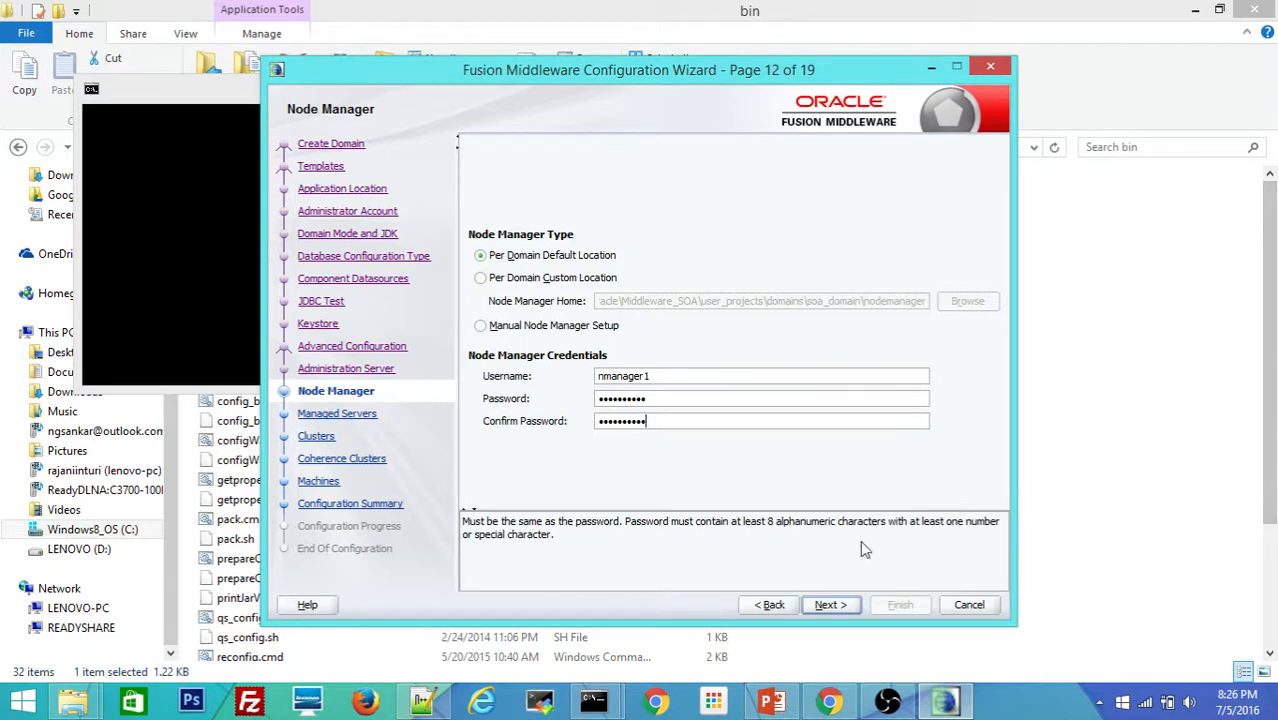
click(836, 605)
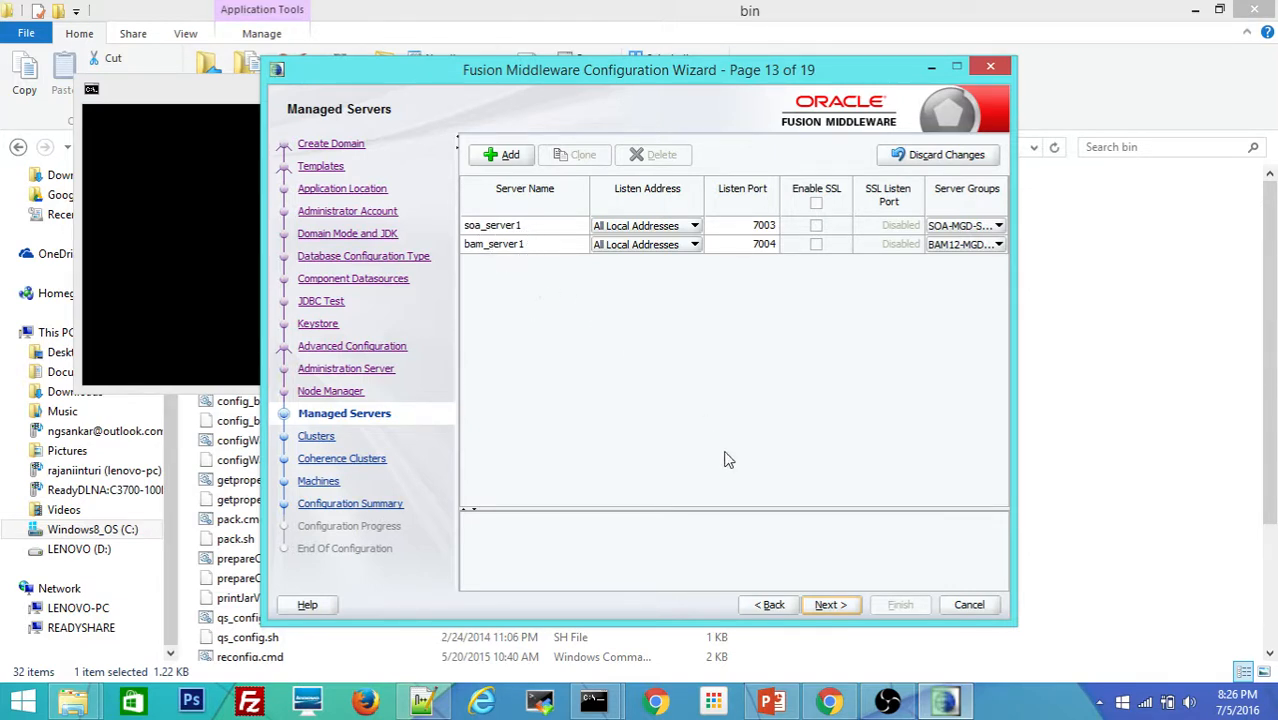
Step: Keep soa_server1, bam_server1, no clusters and defaultCoherenceCluster unchanged, advancing to Machines
click(828, 605)
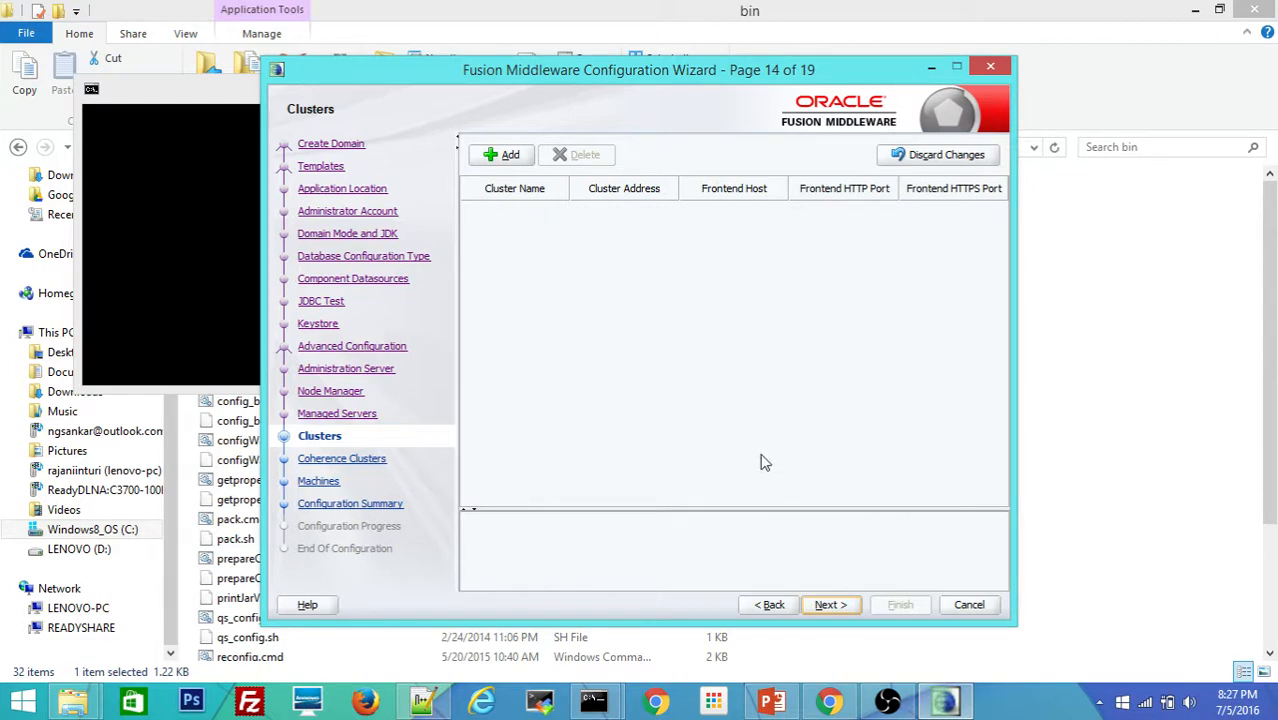
click(830, 606)
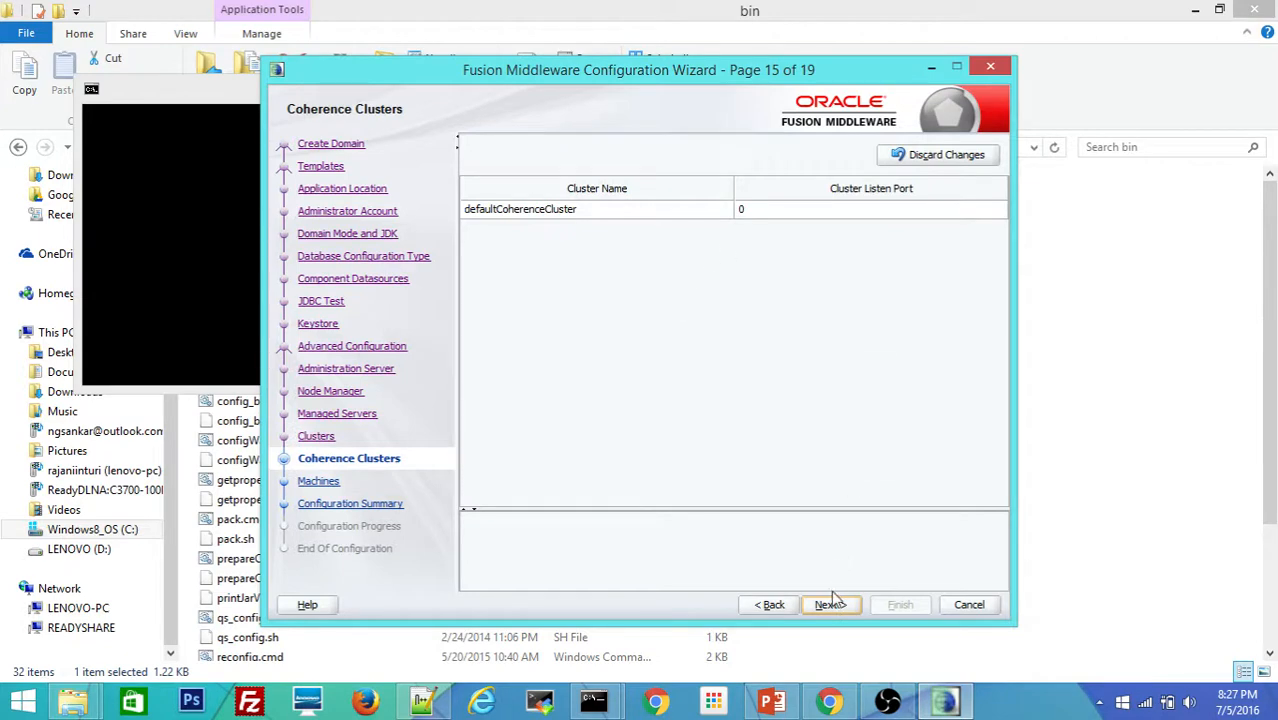
click(830, 605)
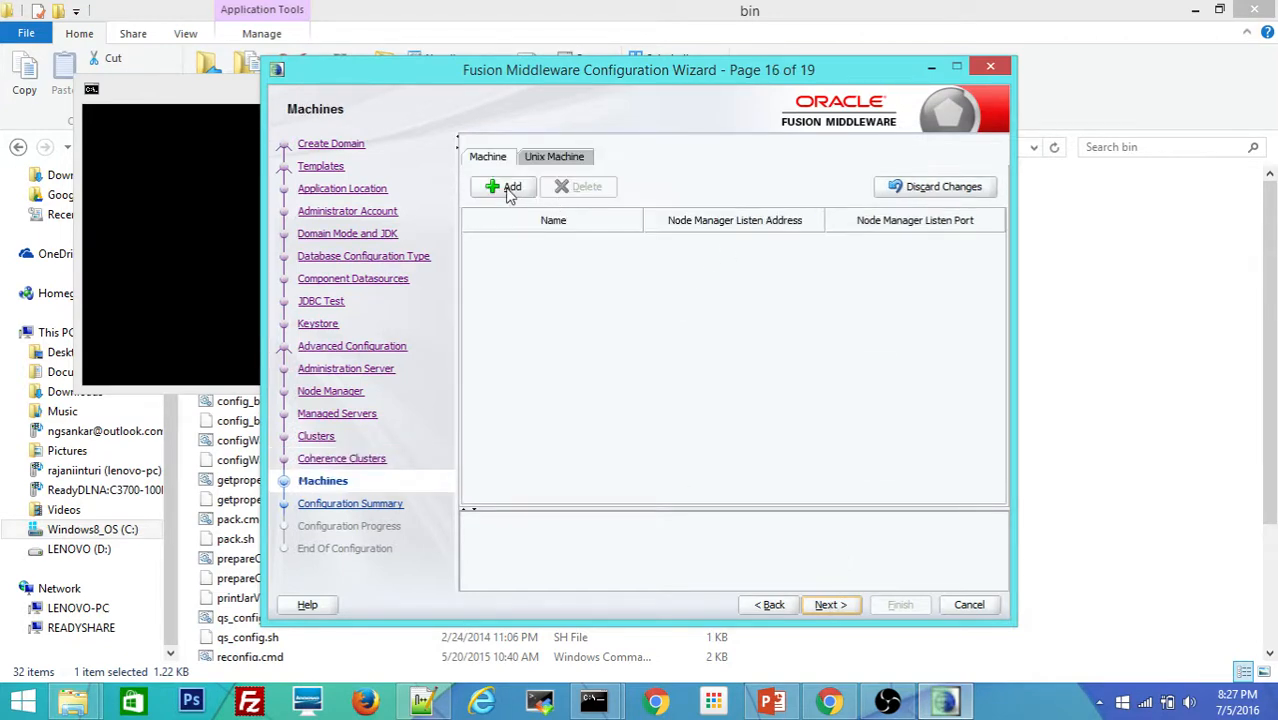
Step: Add machine new_Machine_1 on localhost with Node Manager port 5556
click(510, 190)
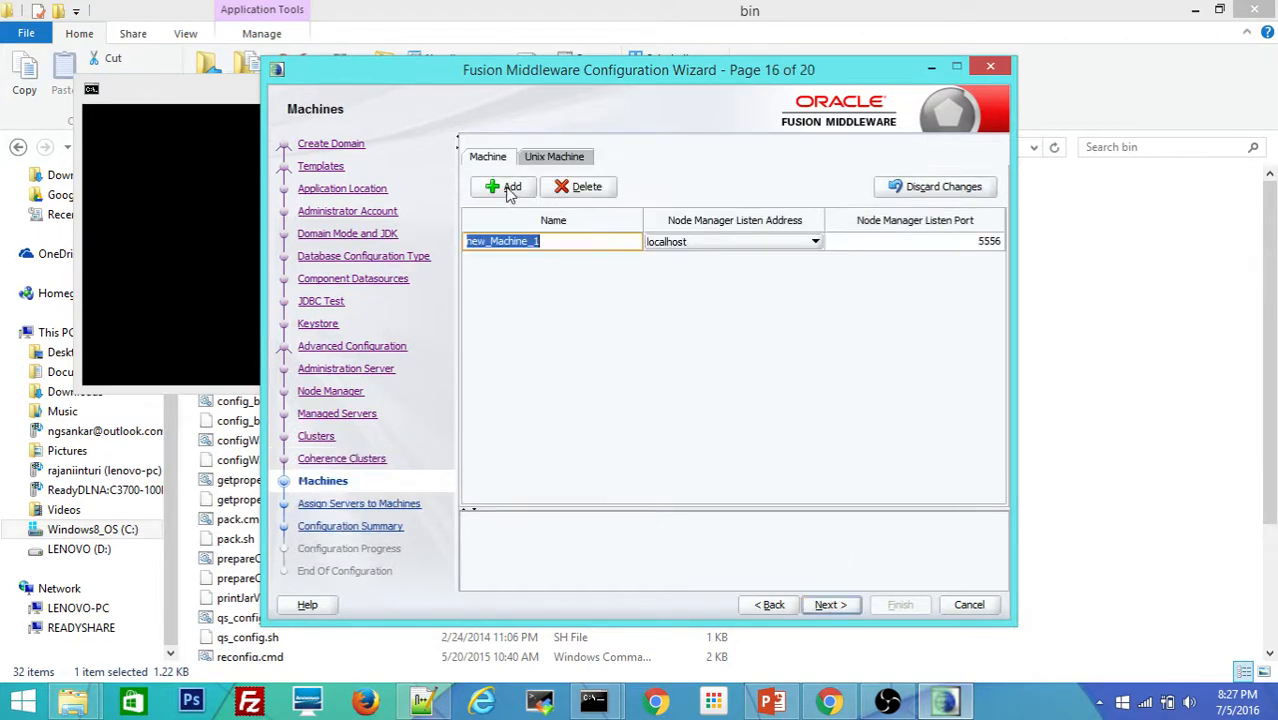
click(879, 245)
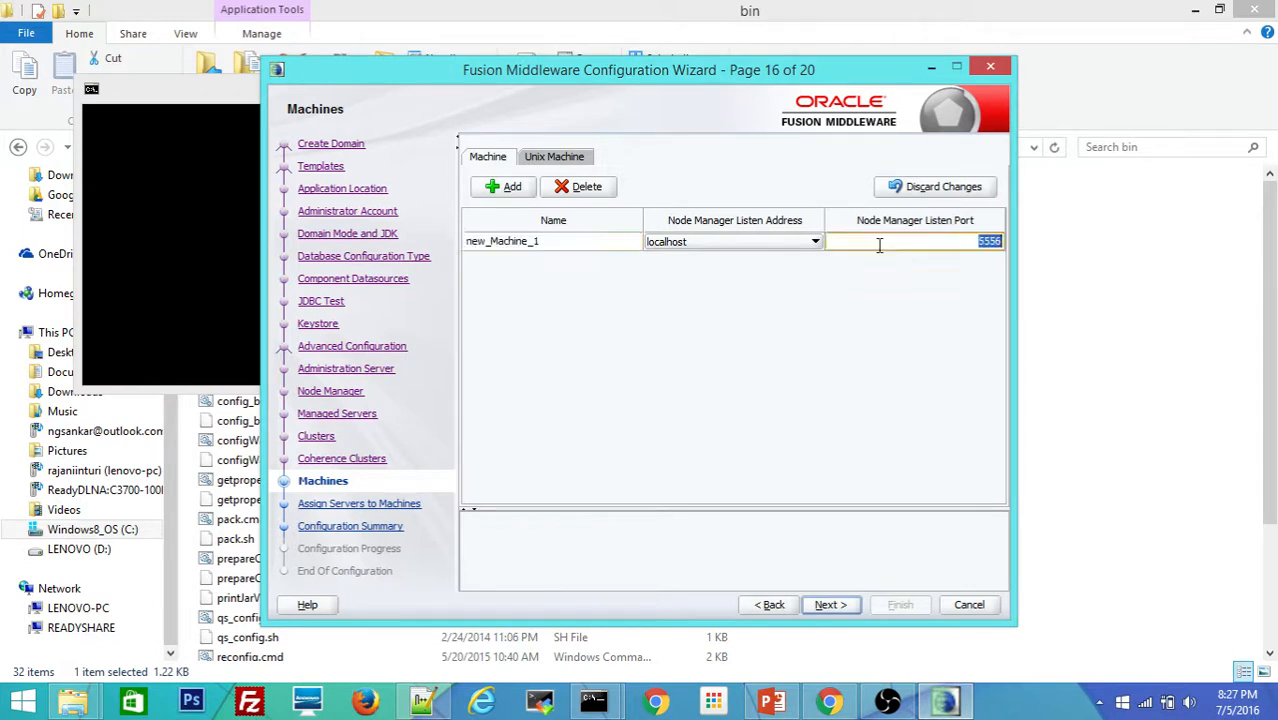
click(829, 604)
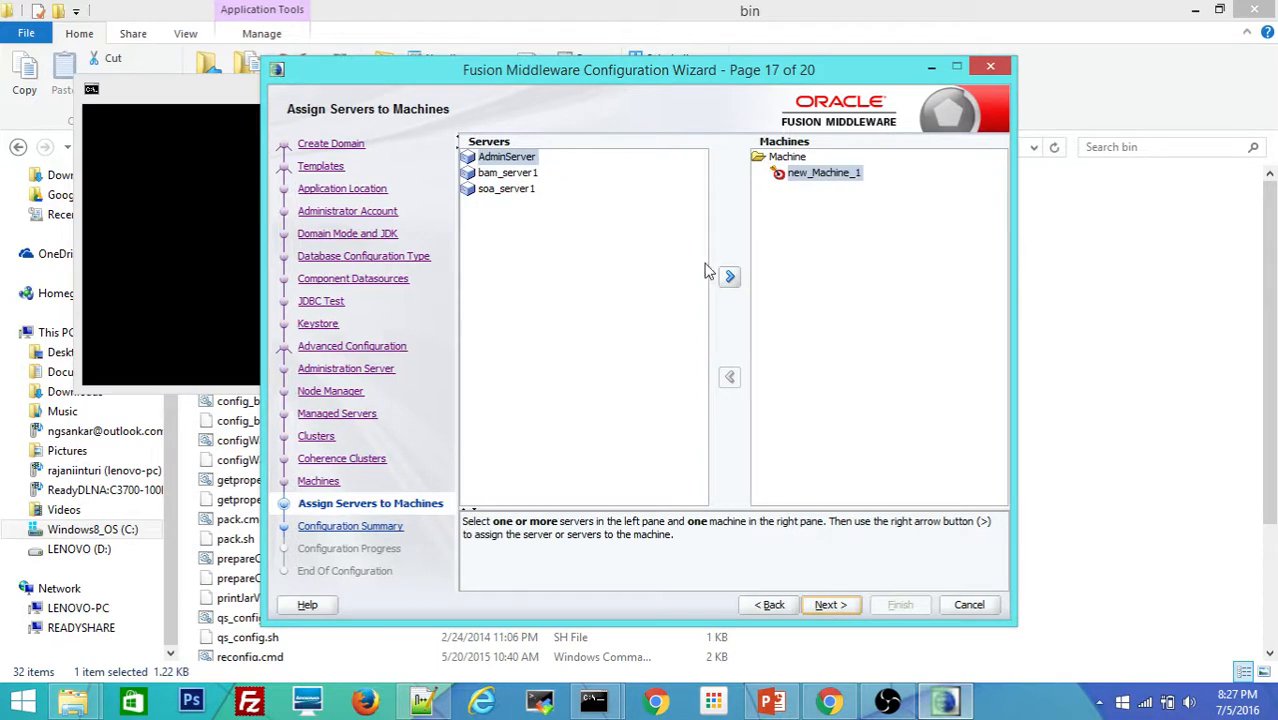
Step: Assign bam_server1 and soa_server1 to new_Machine_1, leaving AdminServer unassigned, and view the summary
click(730, 278)
click(731, 280)
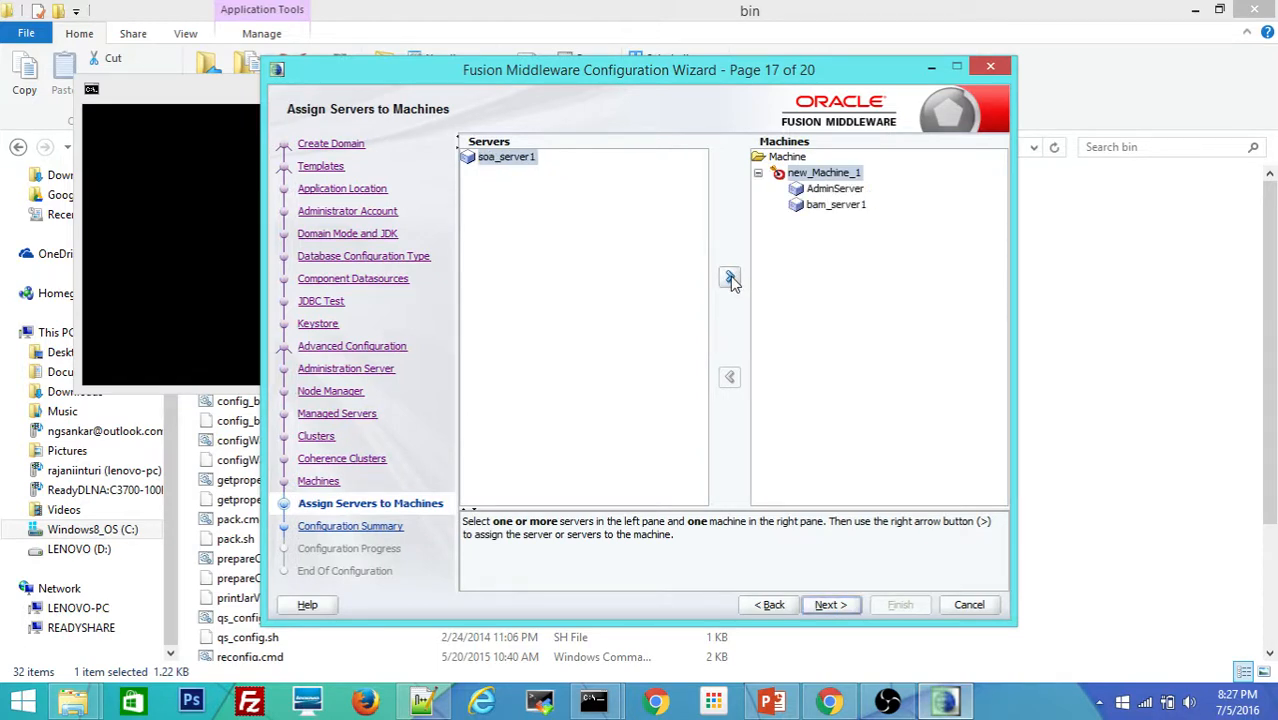
click(730, 278)
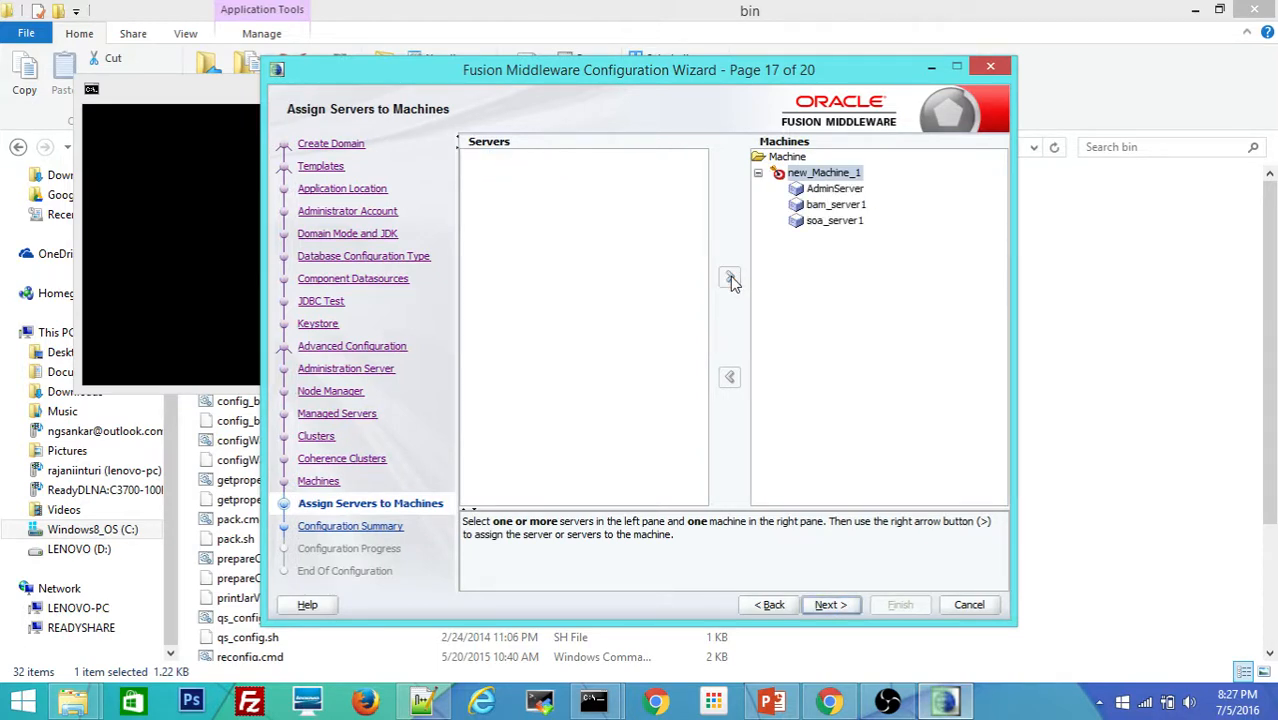
click(822, 190)
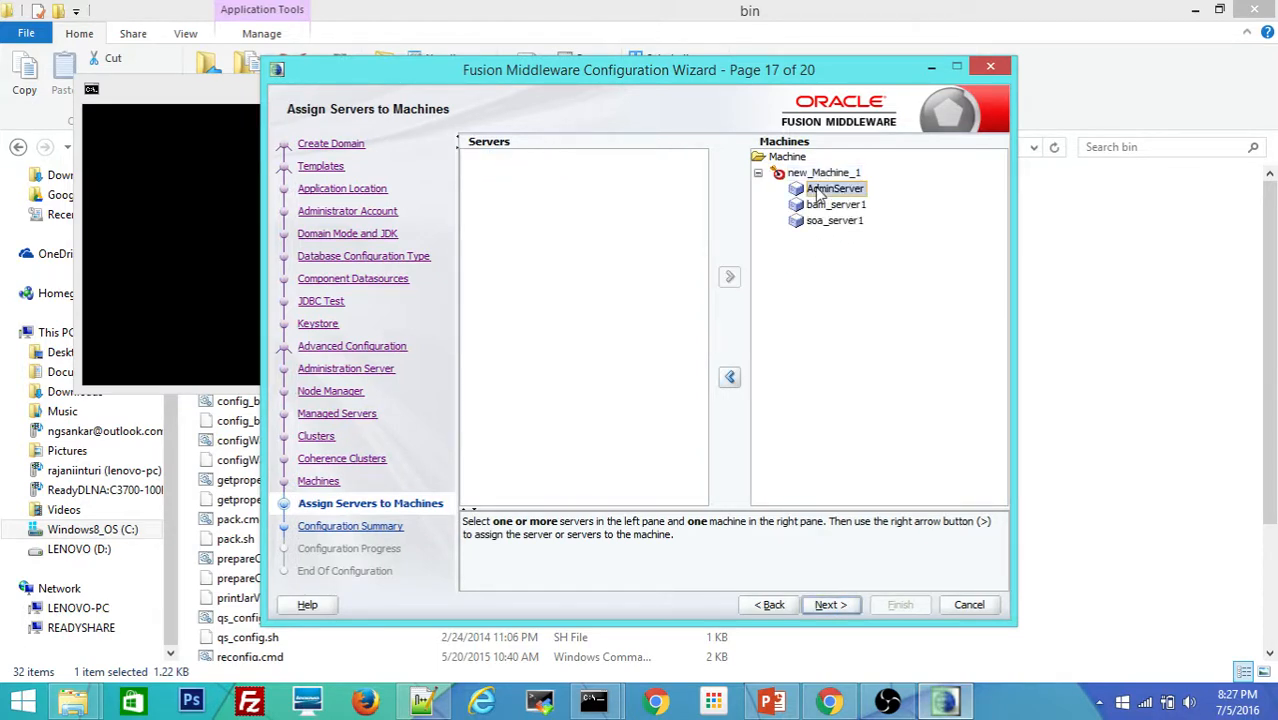
click(730, 378)
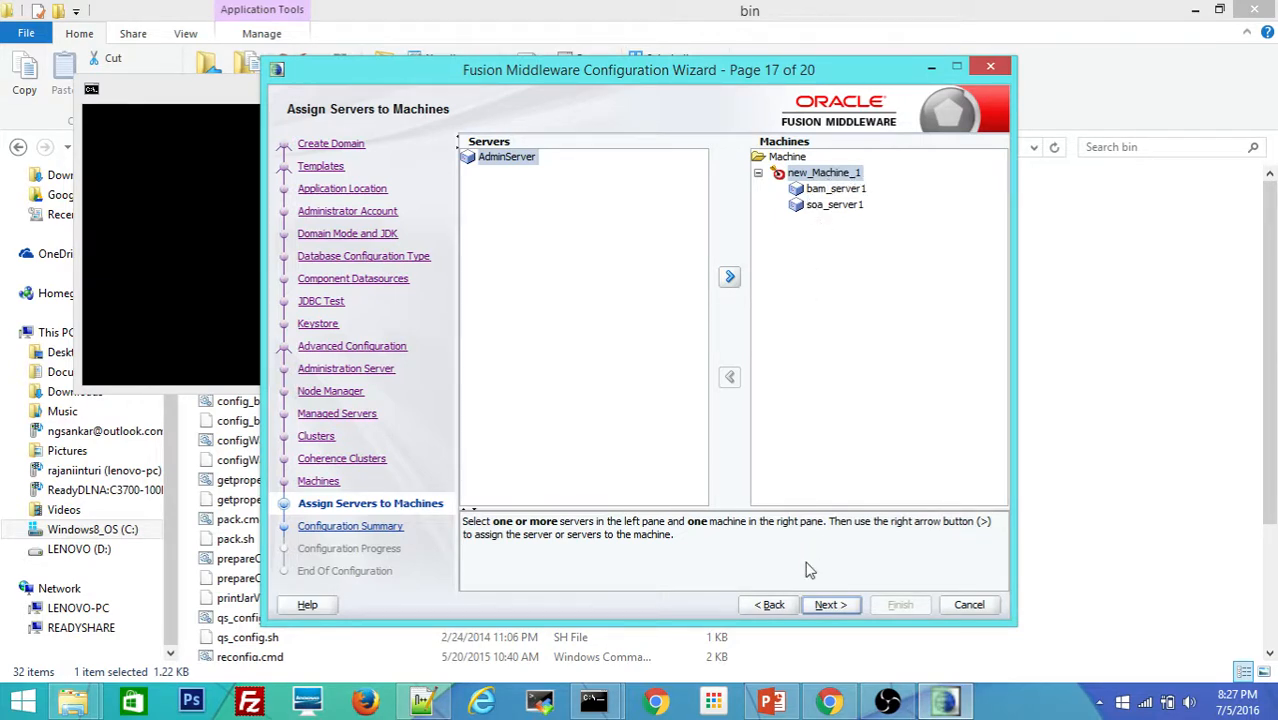
click(829, 605)
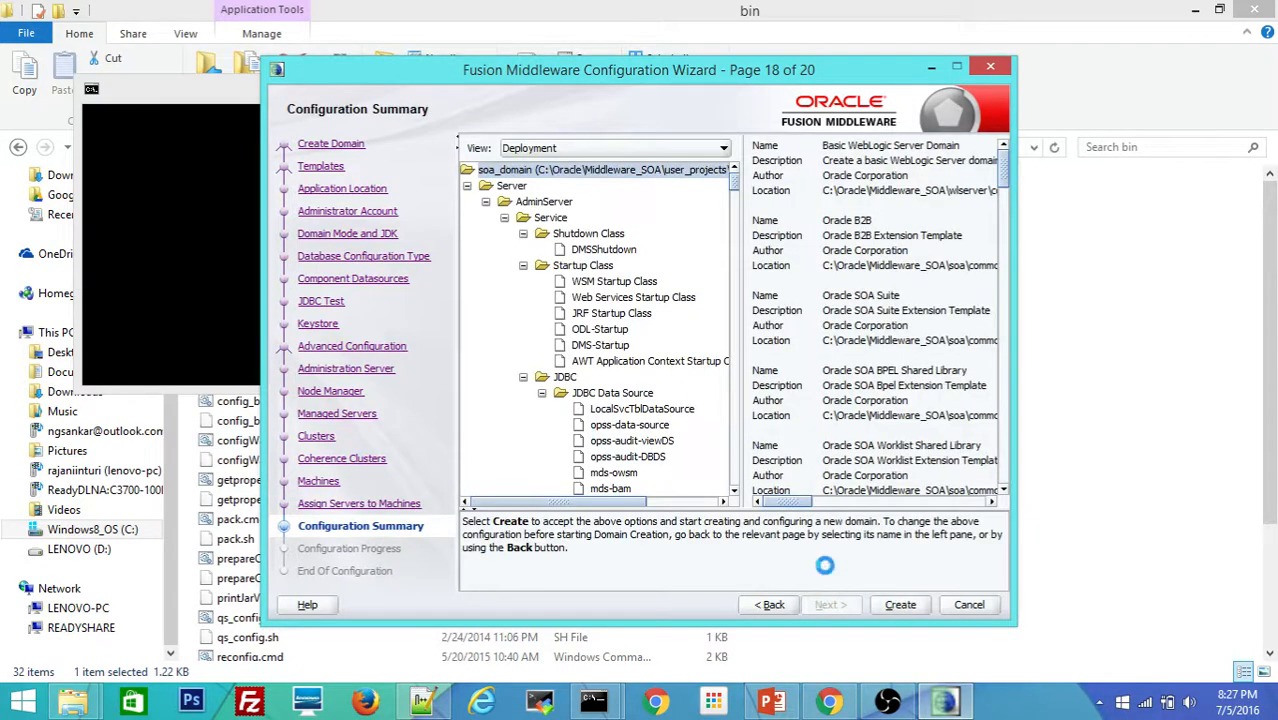
Step: Start creating the soa_domain from the Configuration Summary page
click(900, 605)
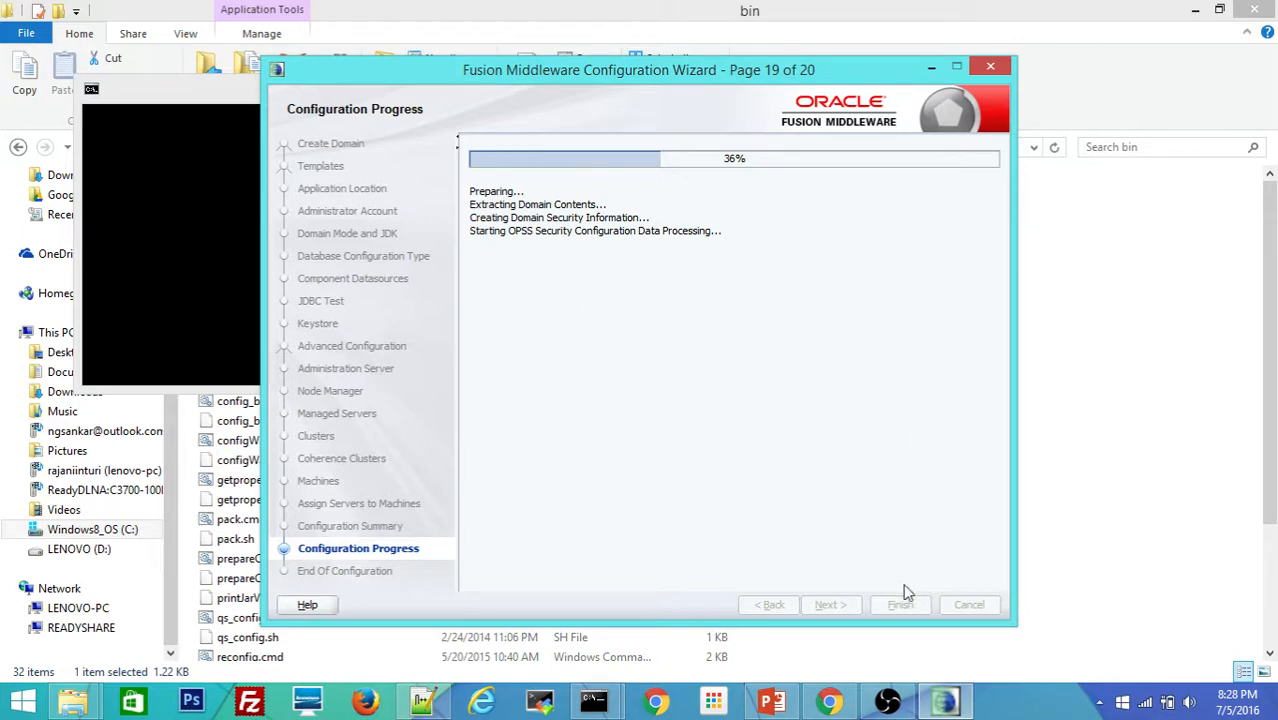
Step: Show the 'Steps to setup SOA Environment' slide and place the wizard's progress window over its left side
click(779, 705)
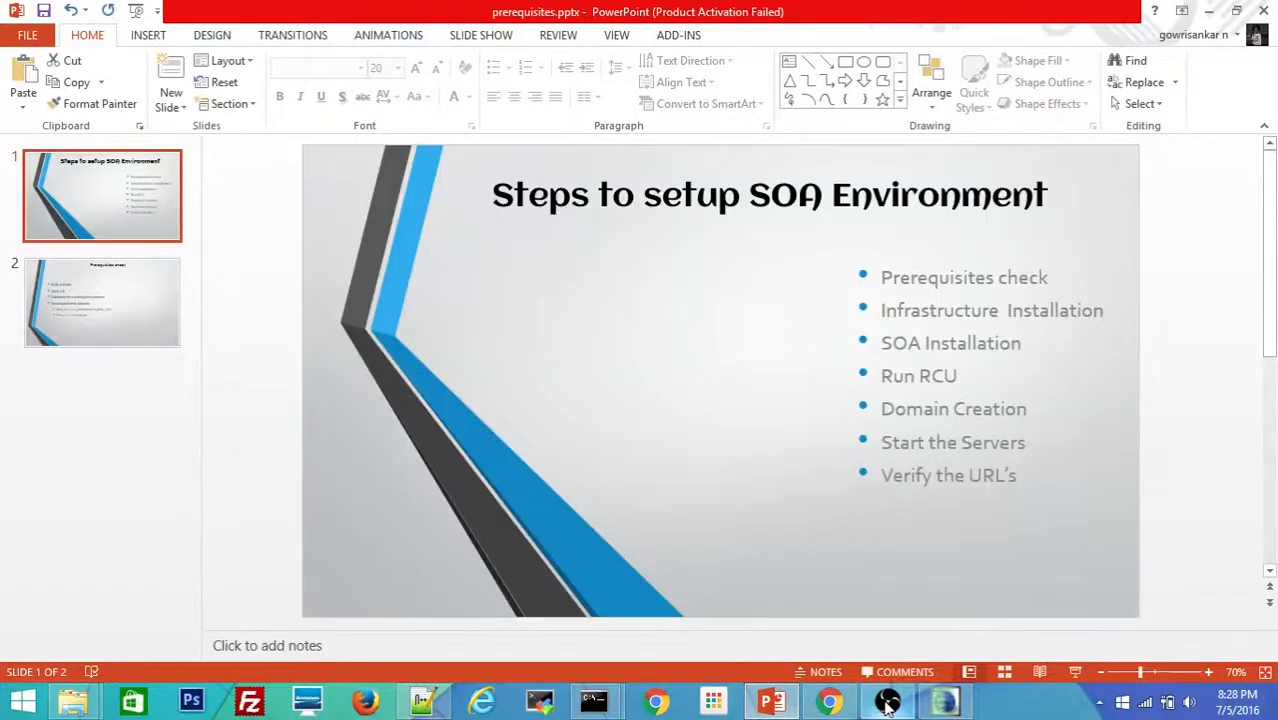
mouse_move(933, 707)
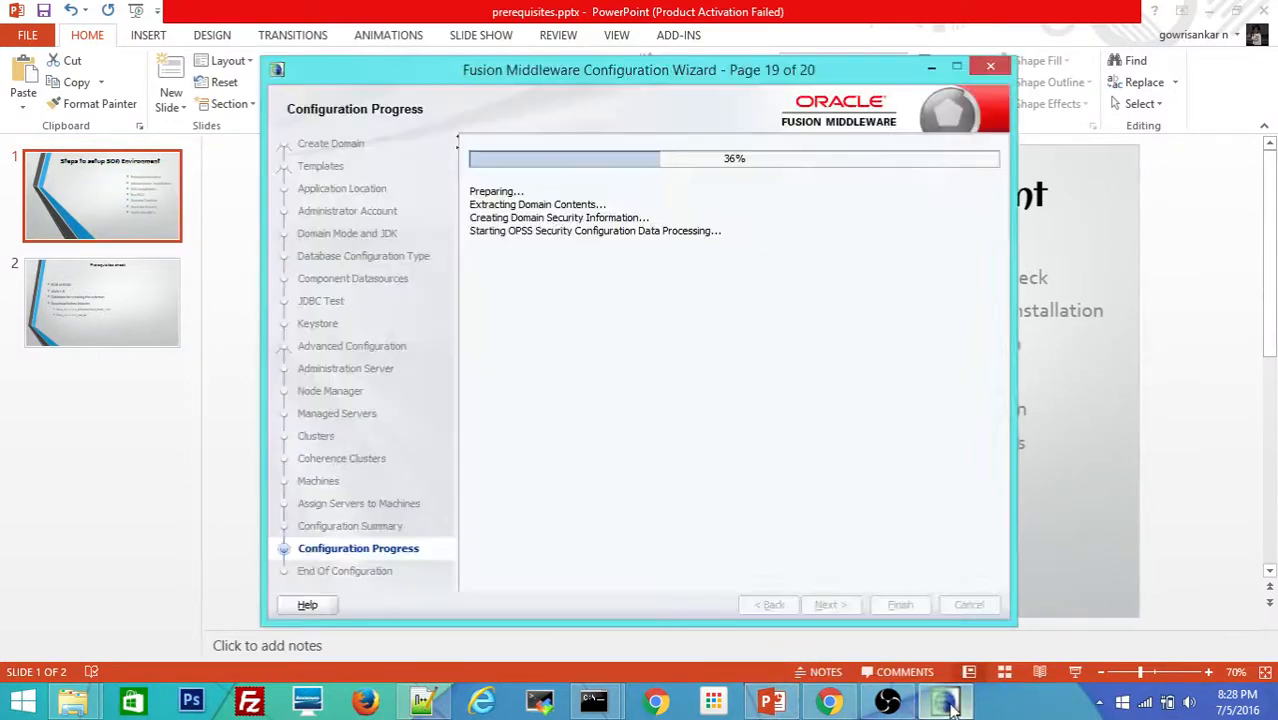
click(945, 708)
drag(738, 76, 569, 59)
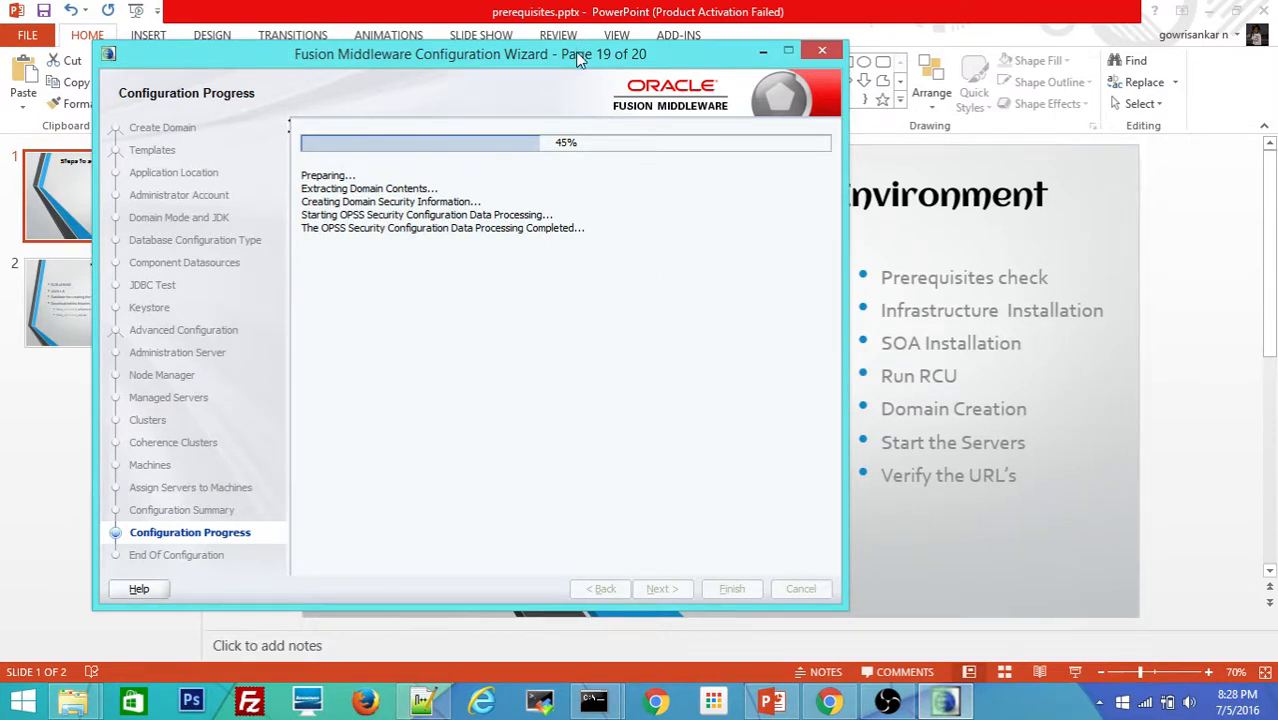
Step: Move the wizard's progress window further left to uncover more of the slide title
drag(566, 58, 484, 53)
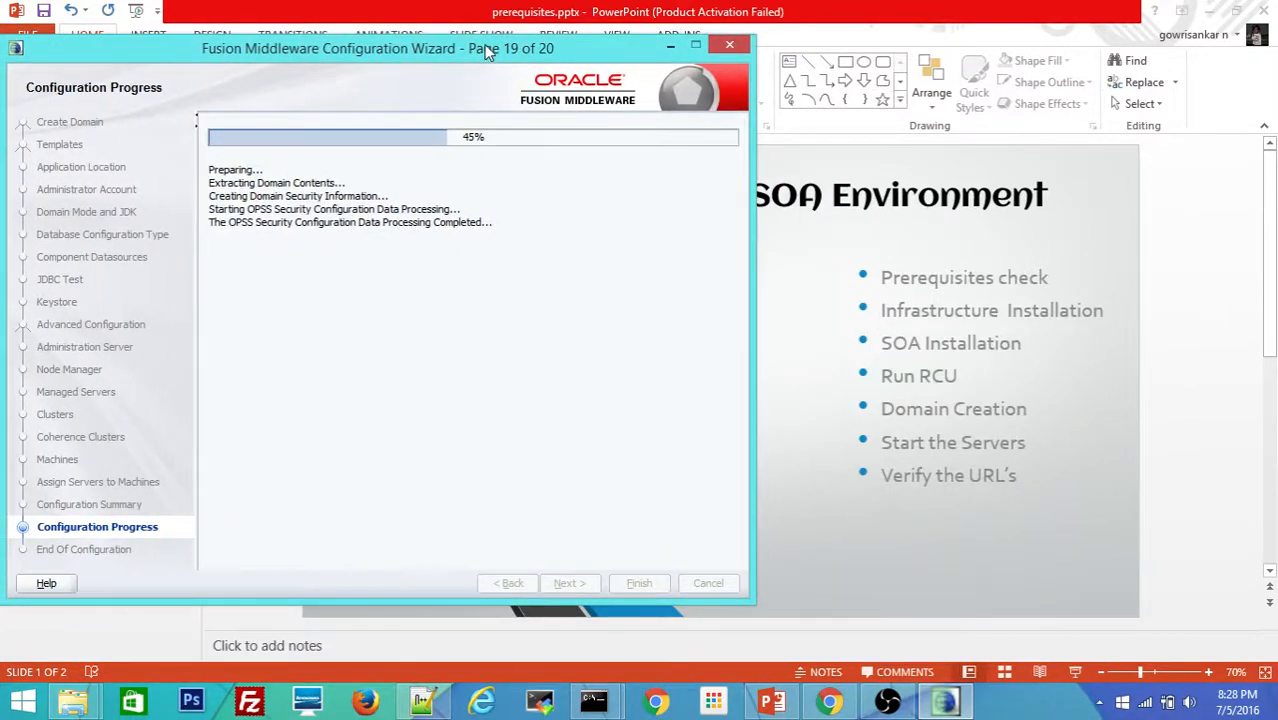
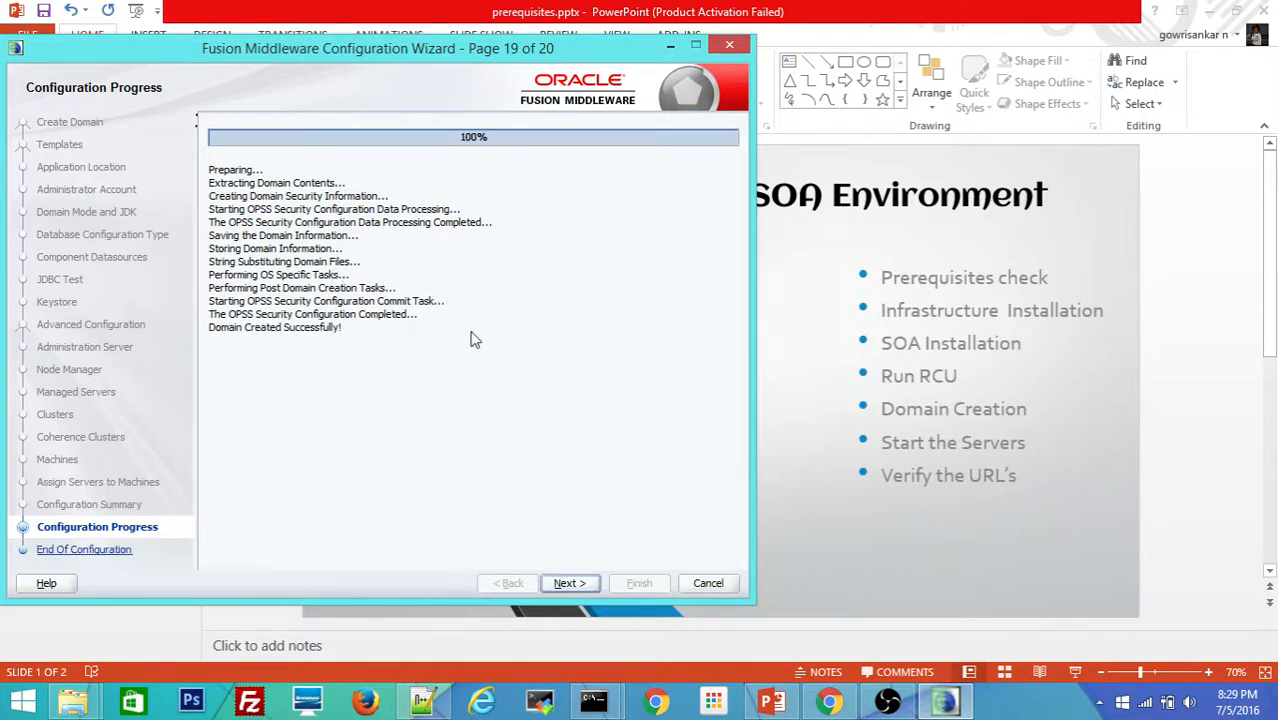
Step: Finish soa_domain creation with Start Admin Server ticked, after opening the console URL in the browser
click(558, 581)
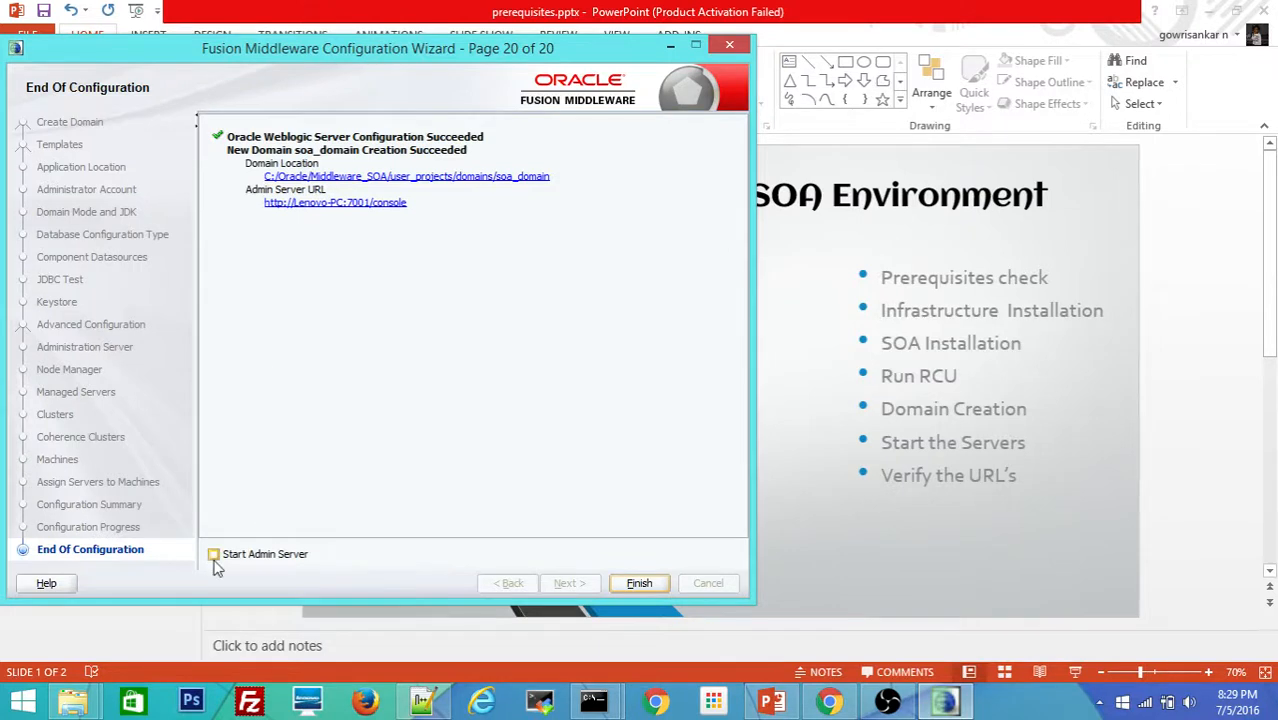
click(214, 556)
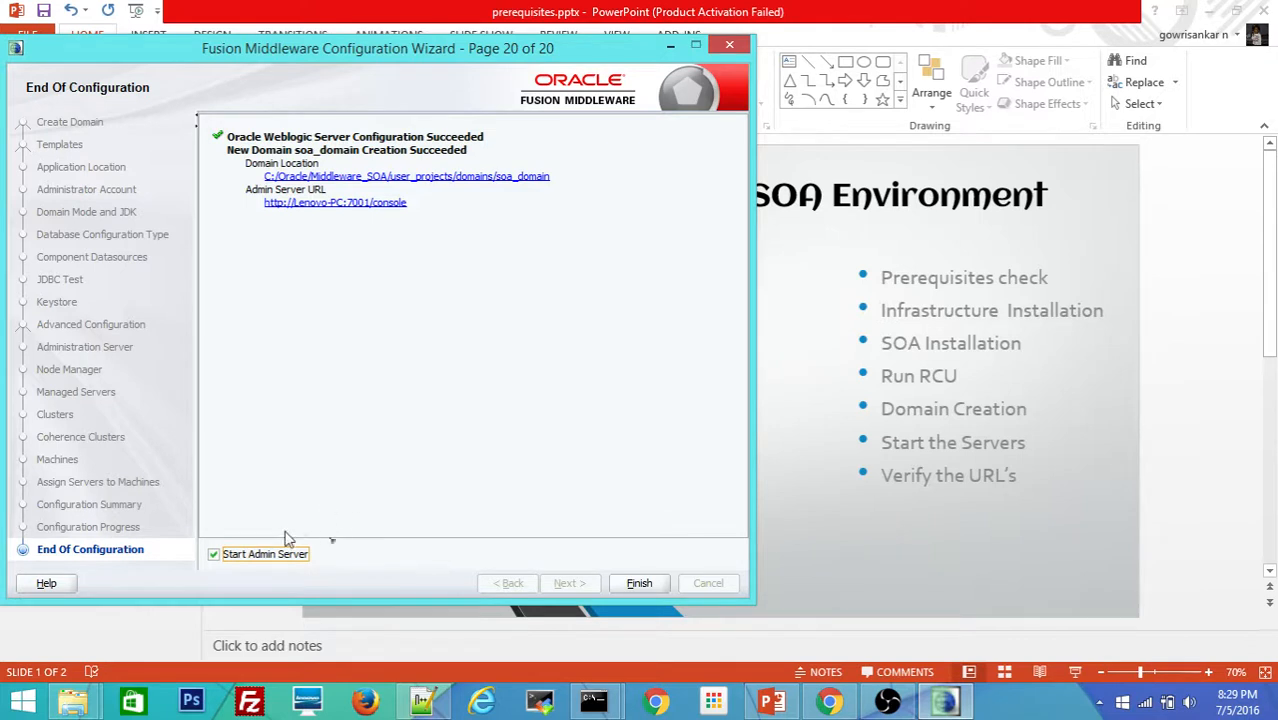
click(347, 204)
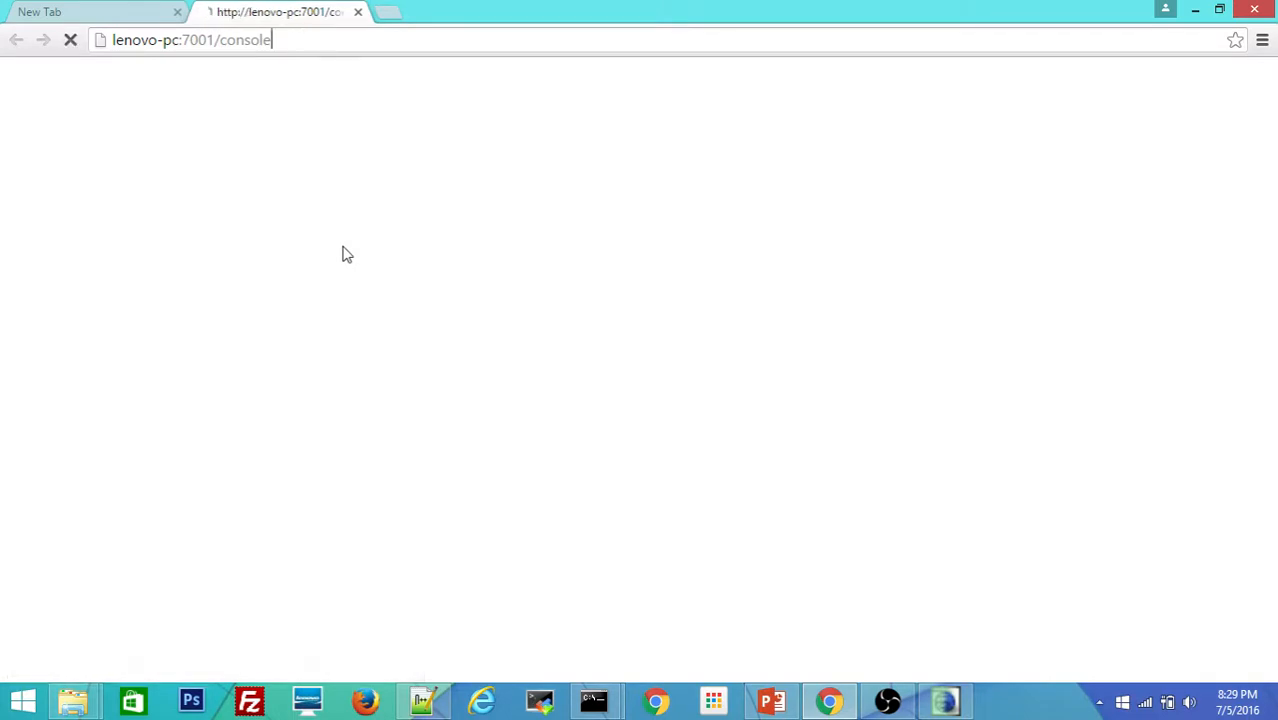
key(alt+Tab)
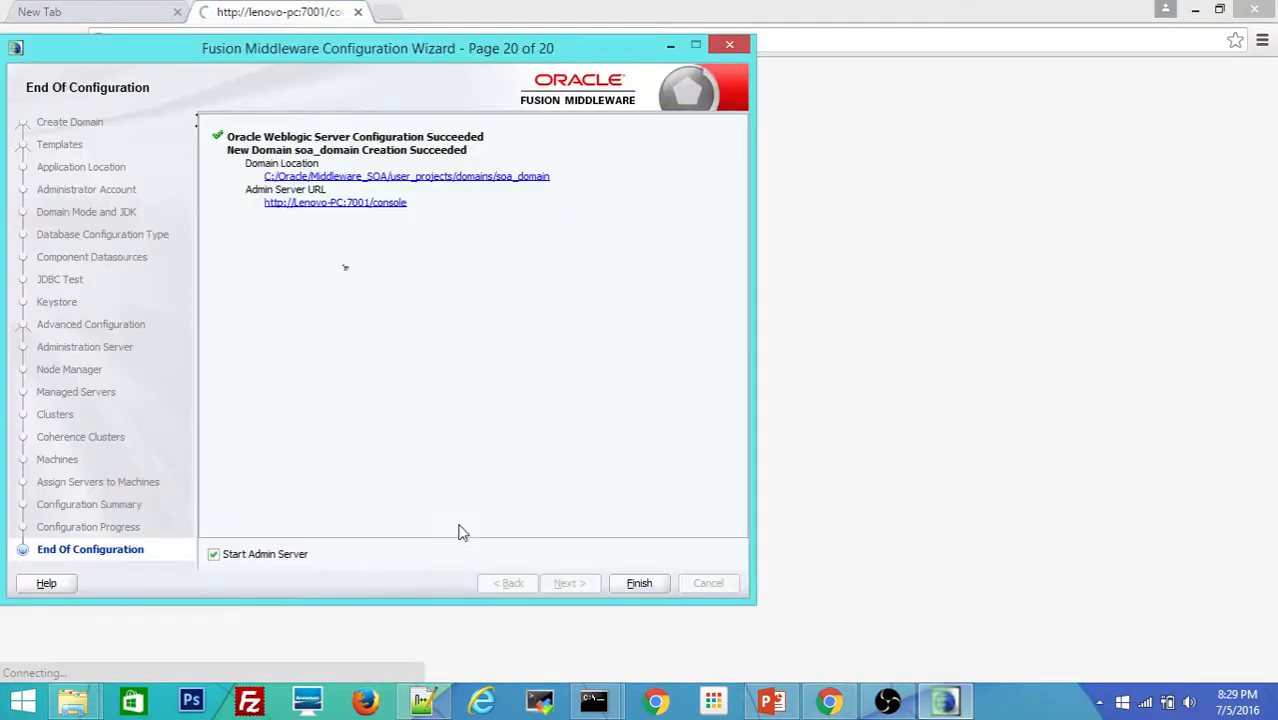
click(638, 584)
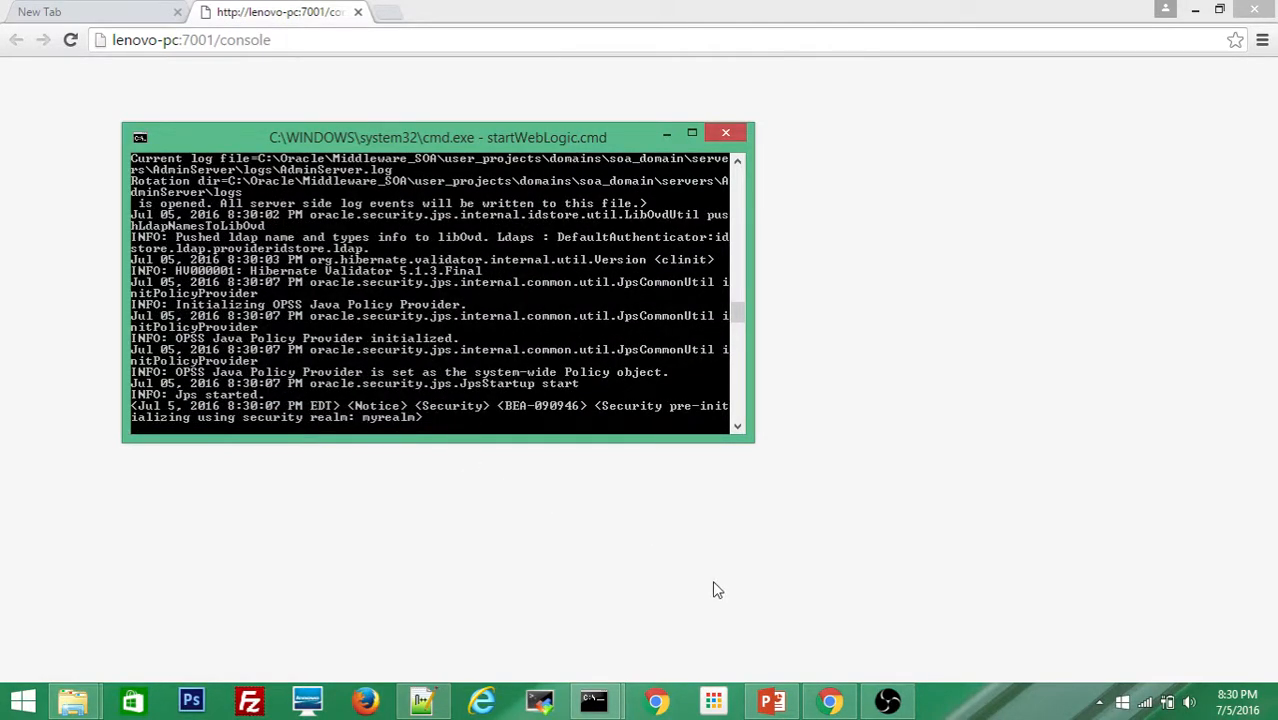
Step: Stretch the startWebLogic console to full screen height, then bring up File Explorer
click(691, 134)
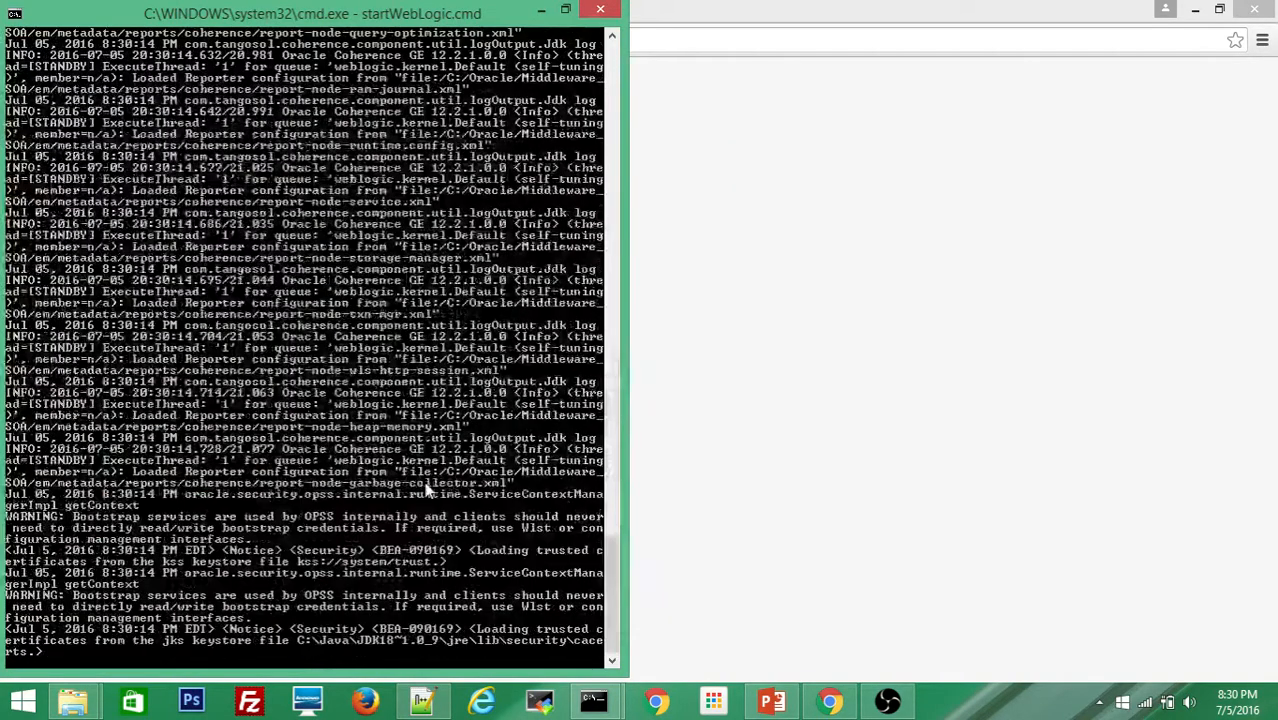
click(72, 700)
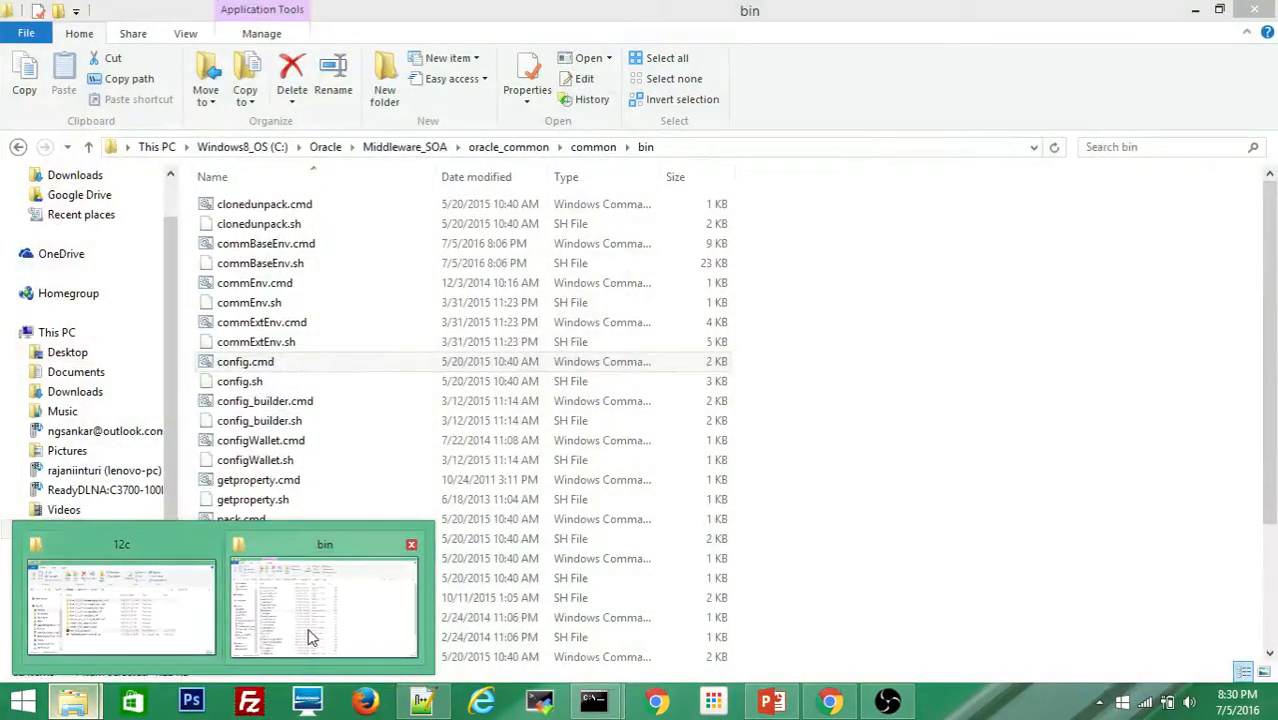
Step: Browse to Middleware_SOA\user_projects\domains\soa_domain\bin in File Explorer
click(310, 636)
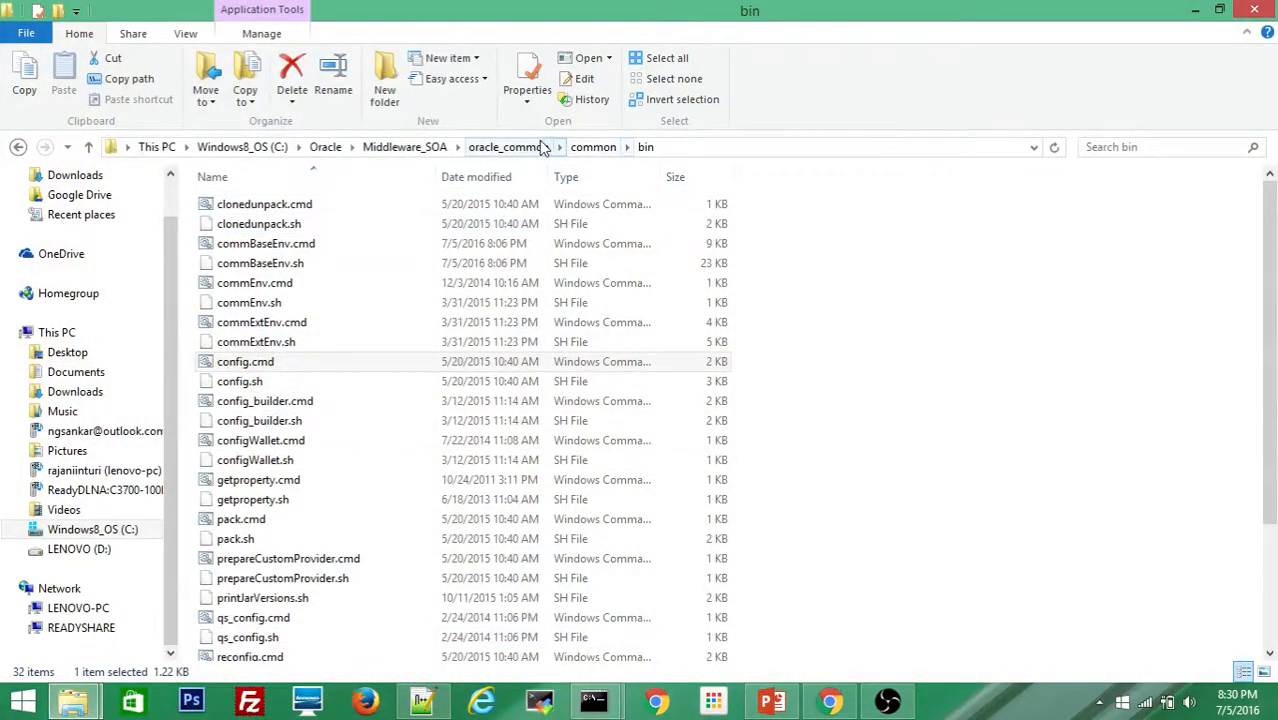
click(420, 152)
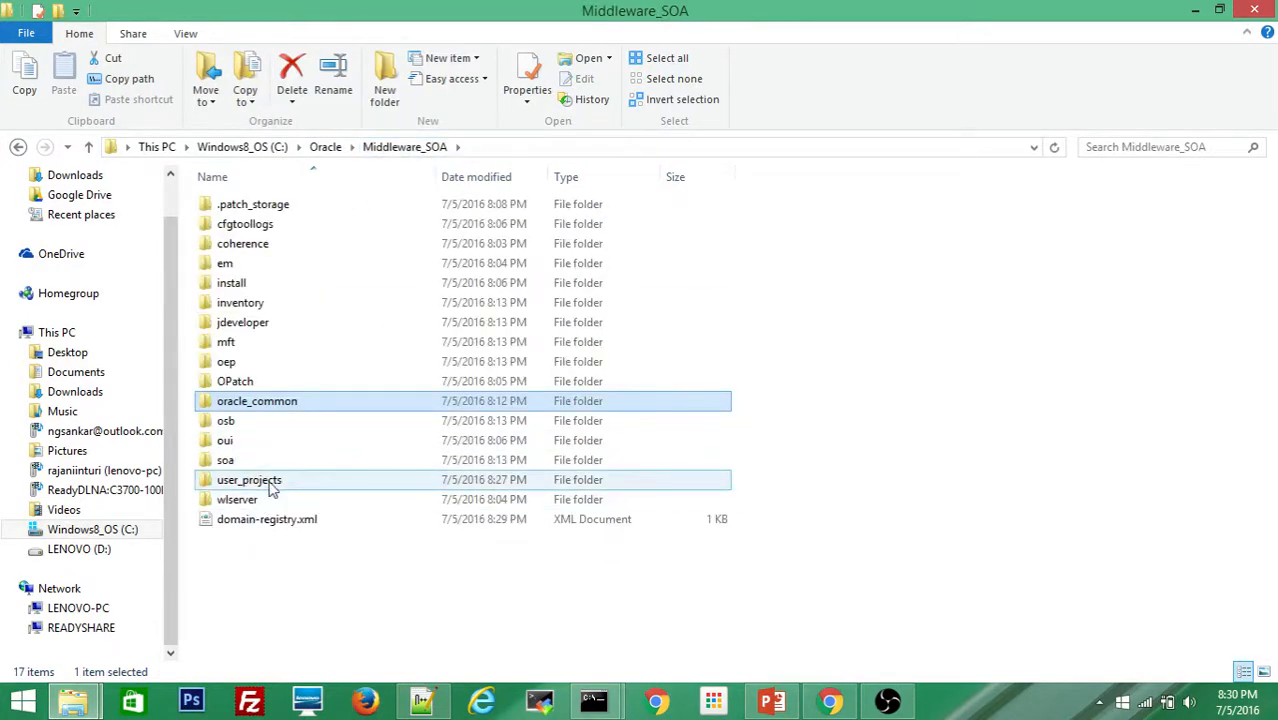
double_click(270, 481)
double_click(250, 226)
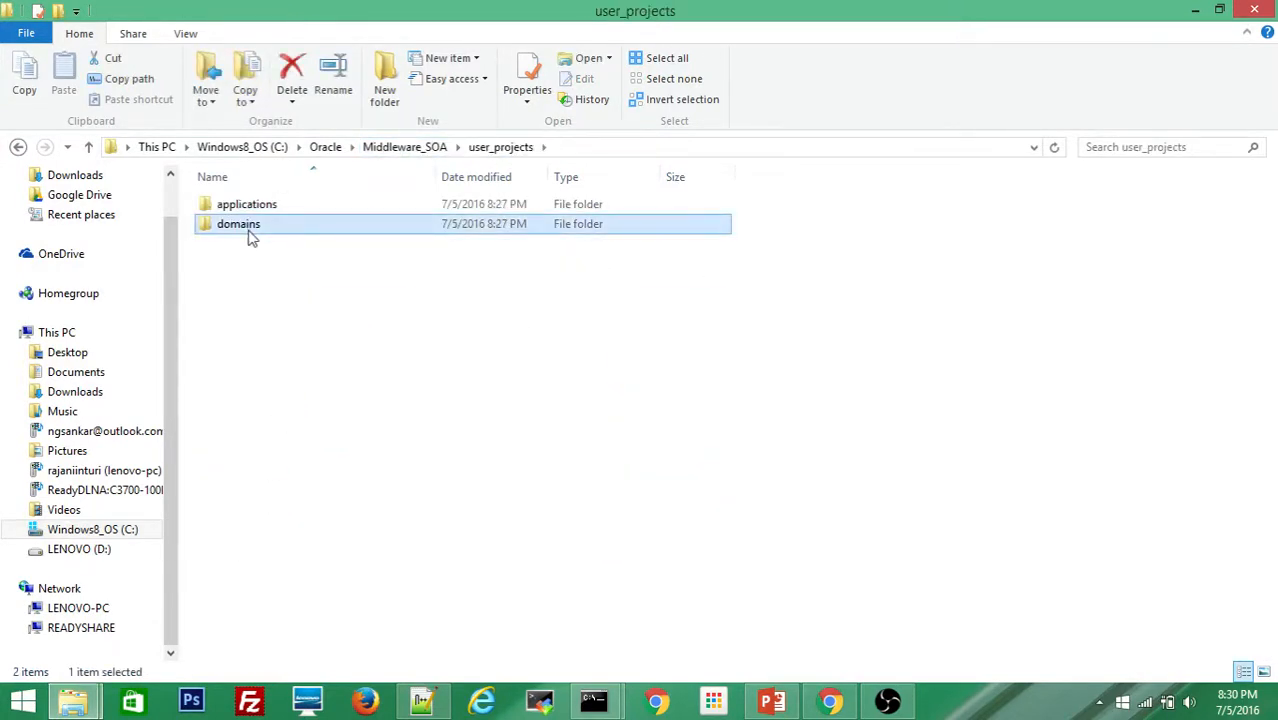
double_click(243, 210)
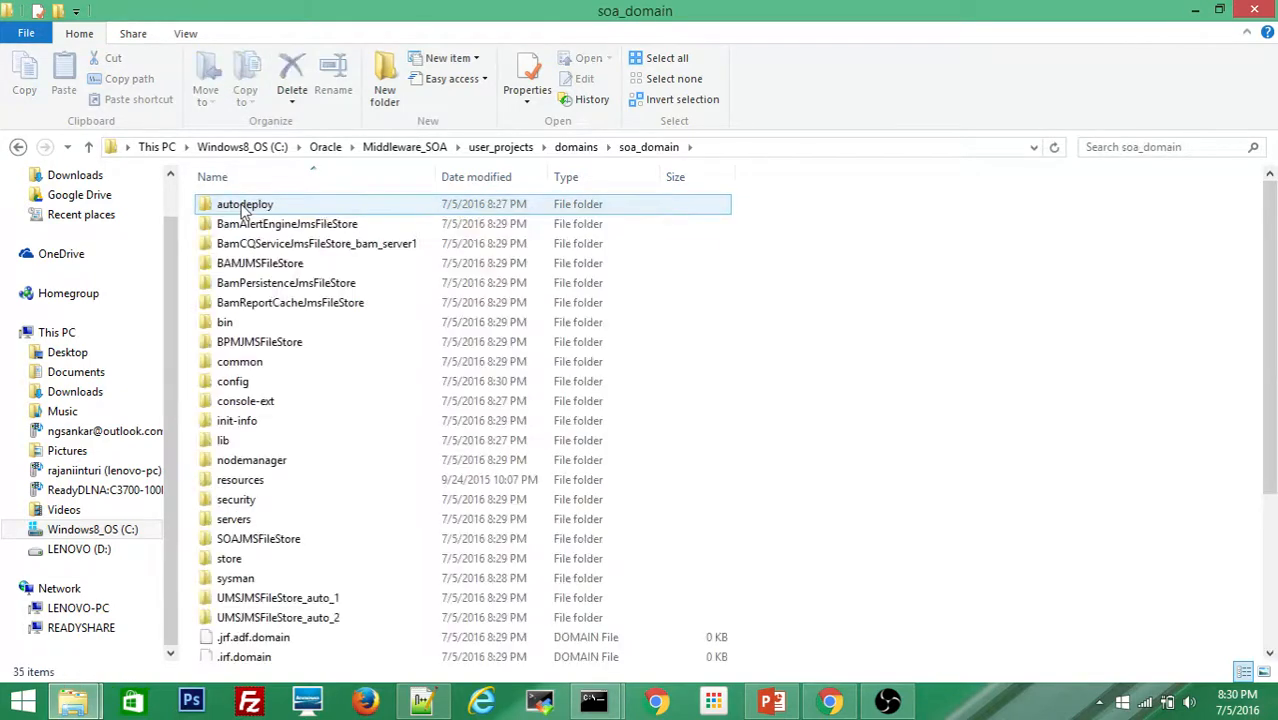
click(258, 263)
double_click(225, 322)
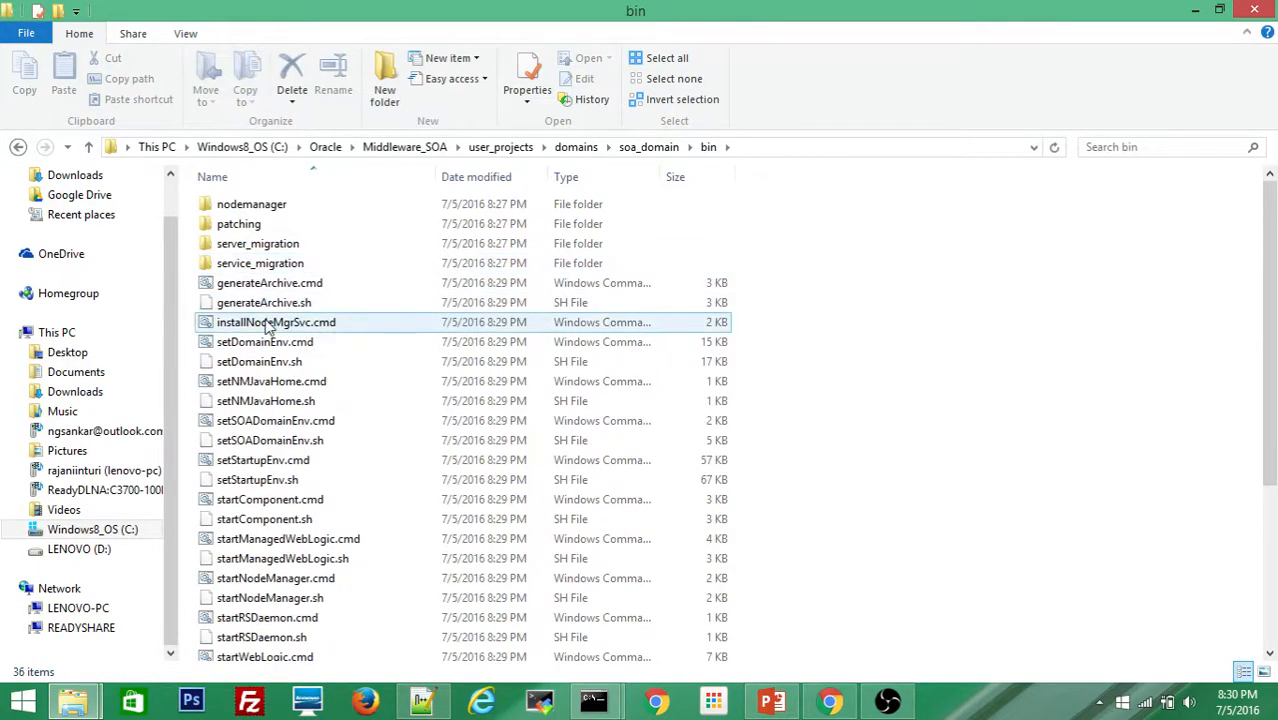
Step: Run startNodeManager.cmd as administrator so Node Manager listens on port 5556, then minimize its console
click(265, 342)
key(Down)
key(Down)
key(Down)
key(Down)
key(Down)
key(Down)
key(Down)
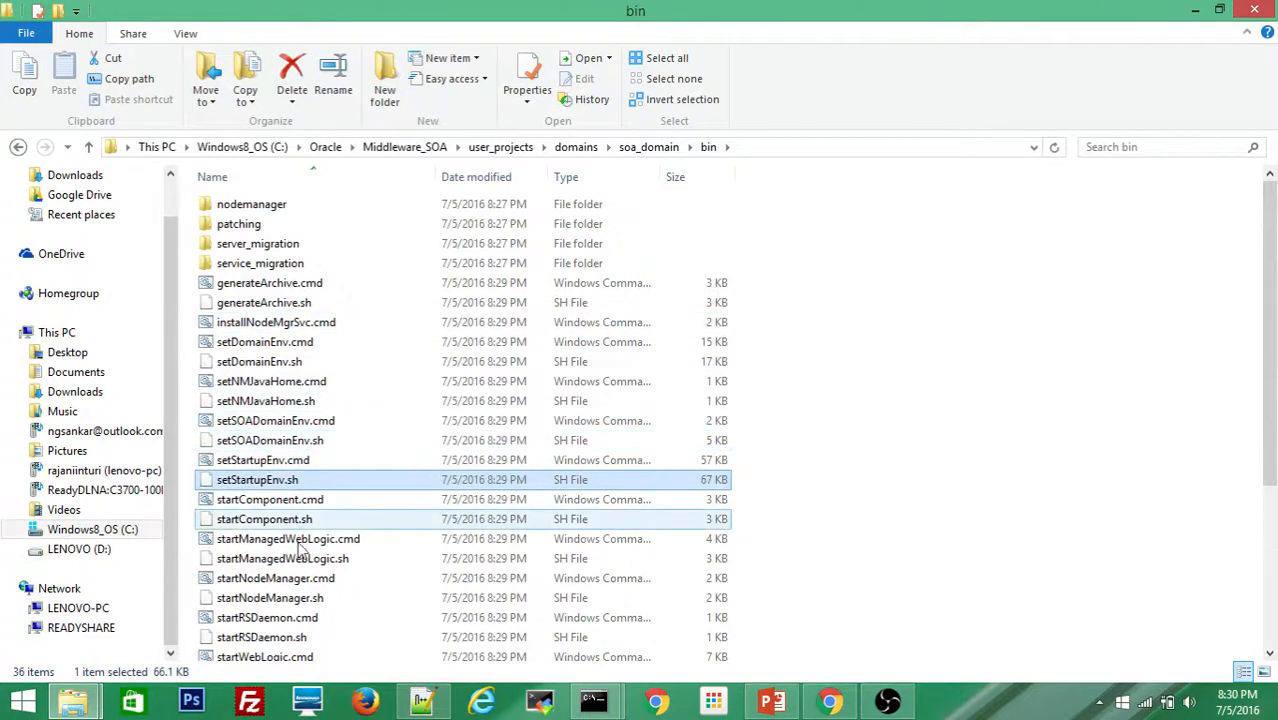
click(290, 580)
right_click(291, 581)
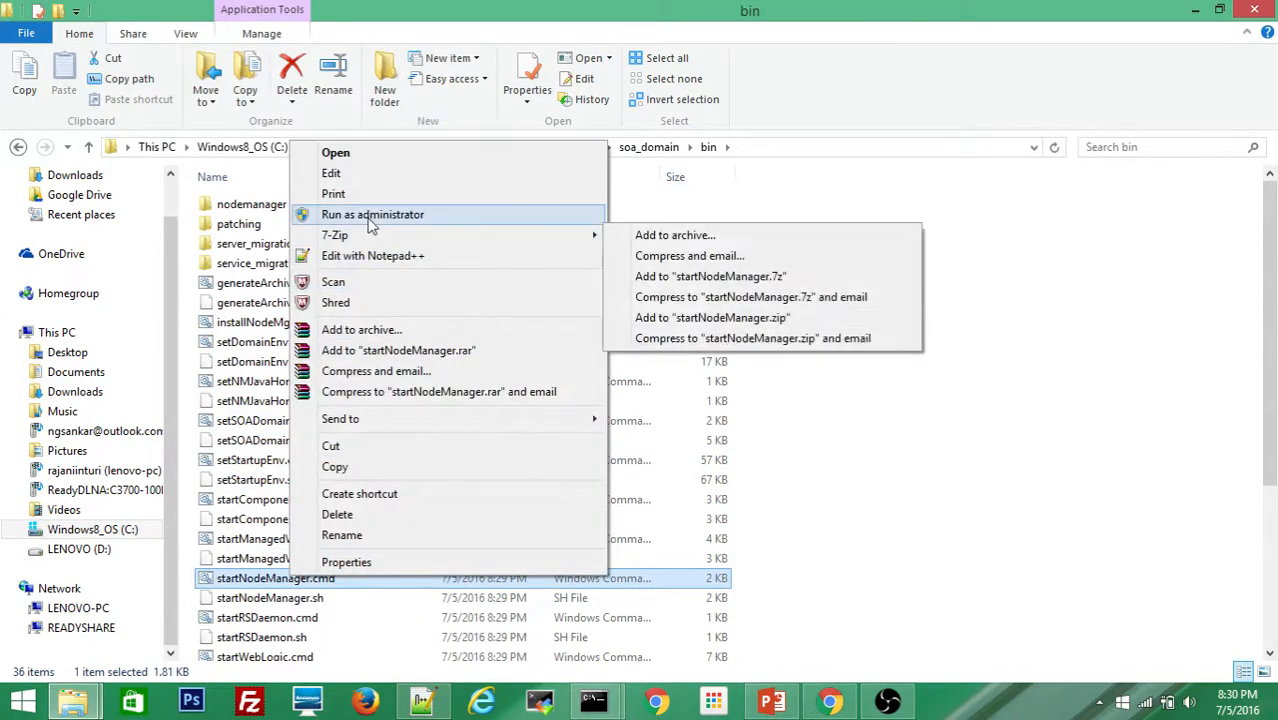
click(372, 216)
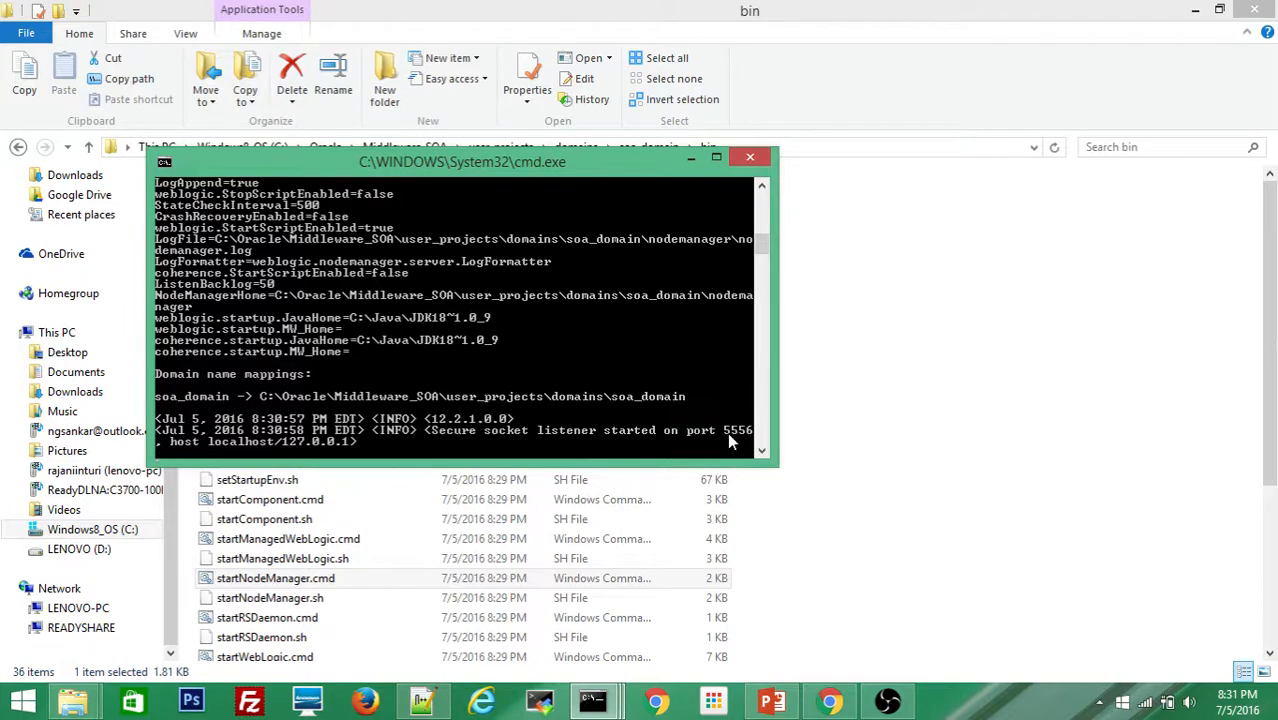
click(688, 160)
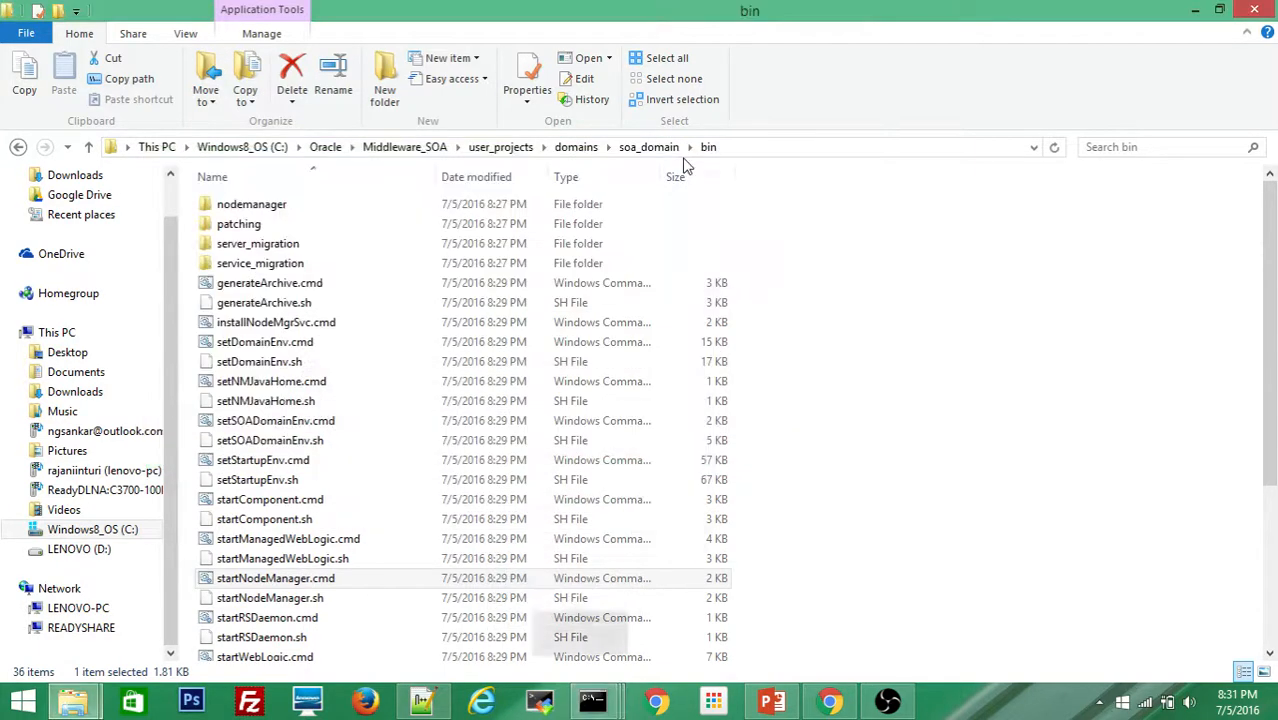
Step: Reload lenovo-pc:7001/console in Chrome and keep checking the admin server startup log
click(1195, 12)
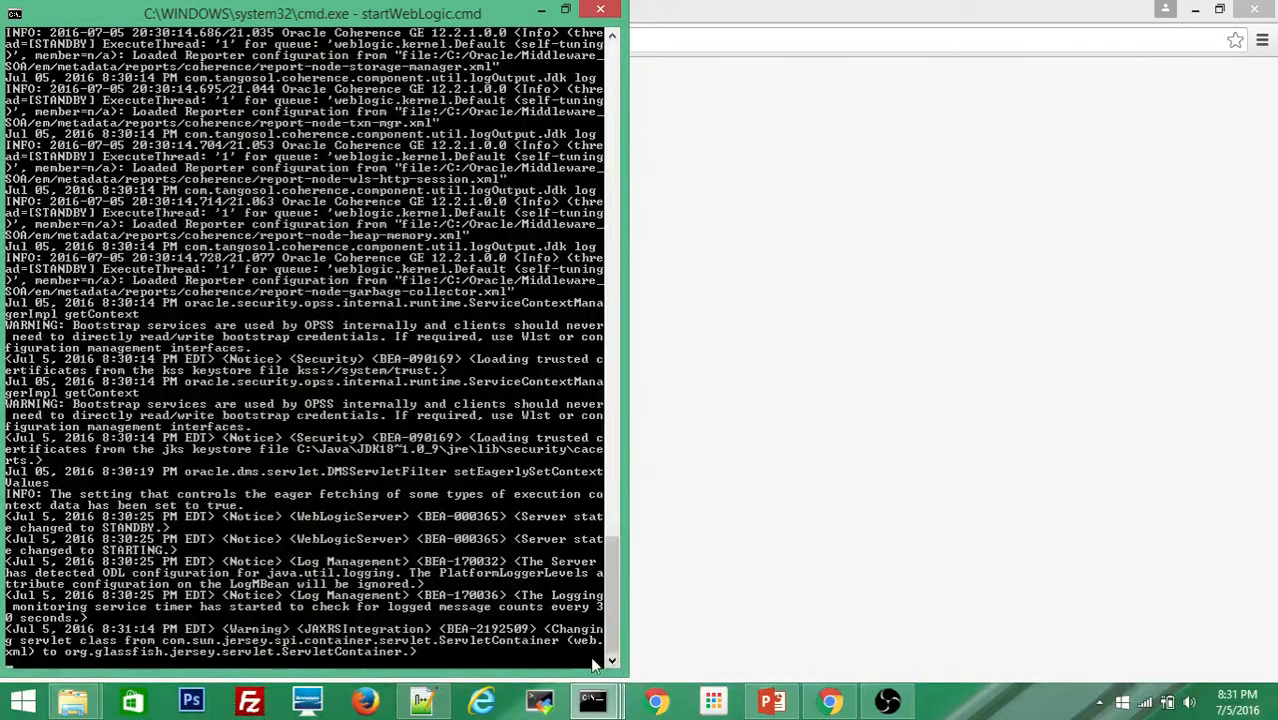
click(884, 473)
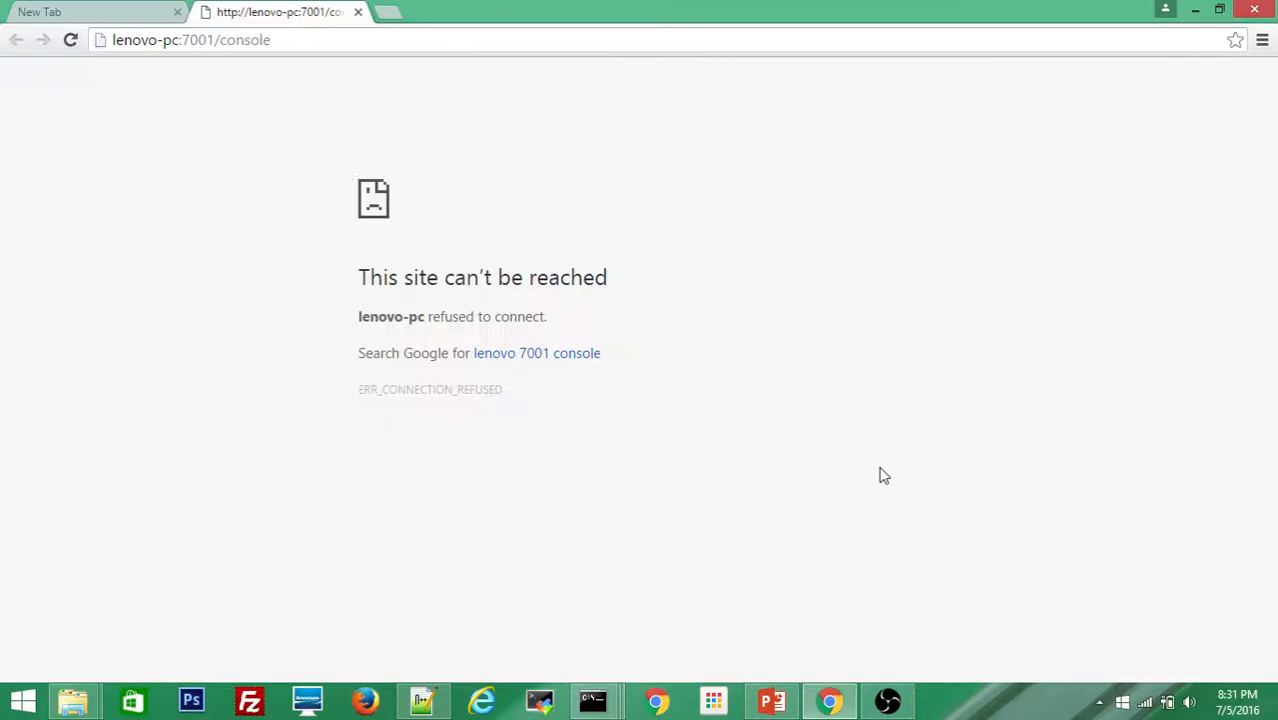
click(79, 44)
key(alt+Tab)
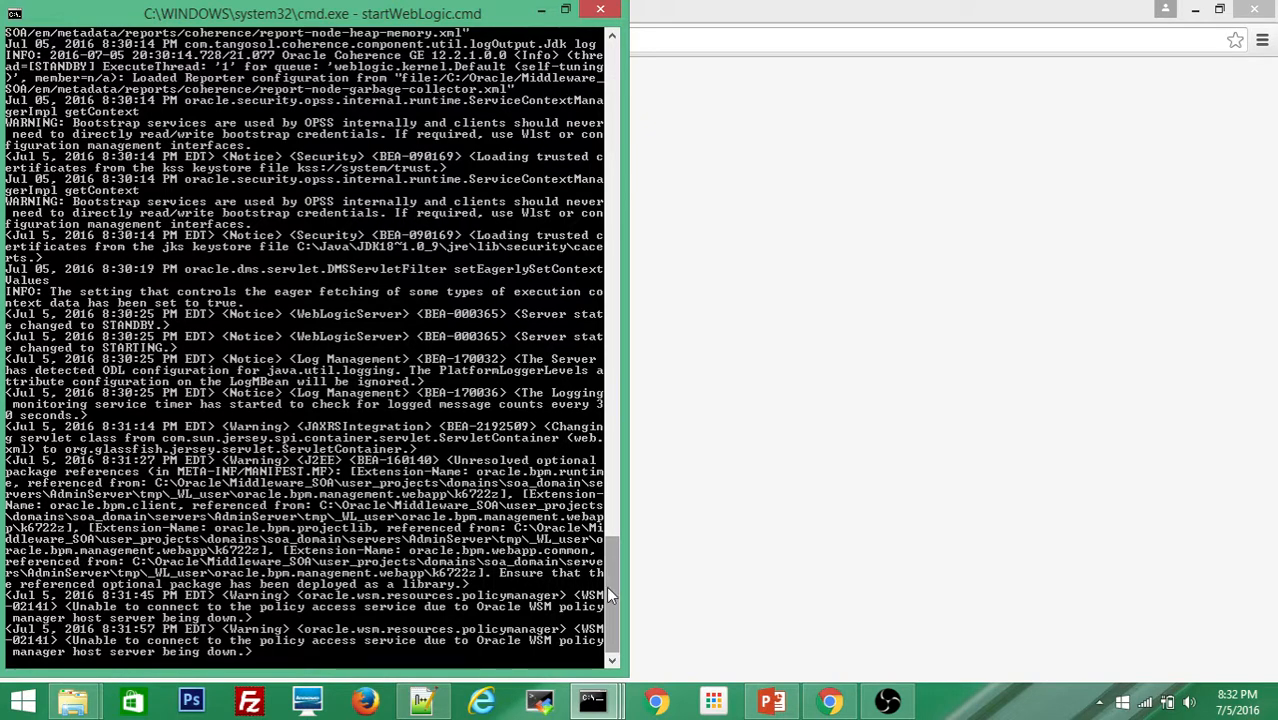
click(789, 555)
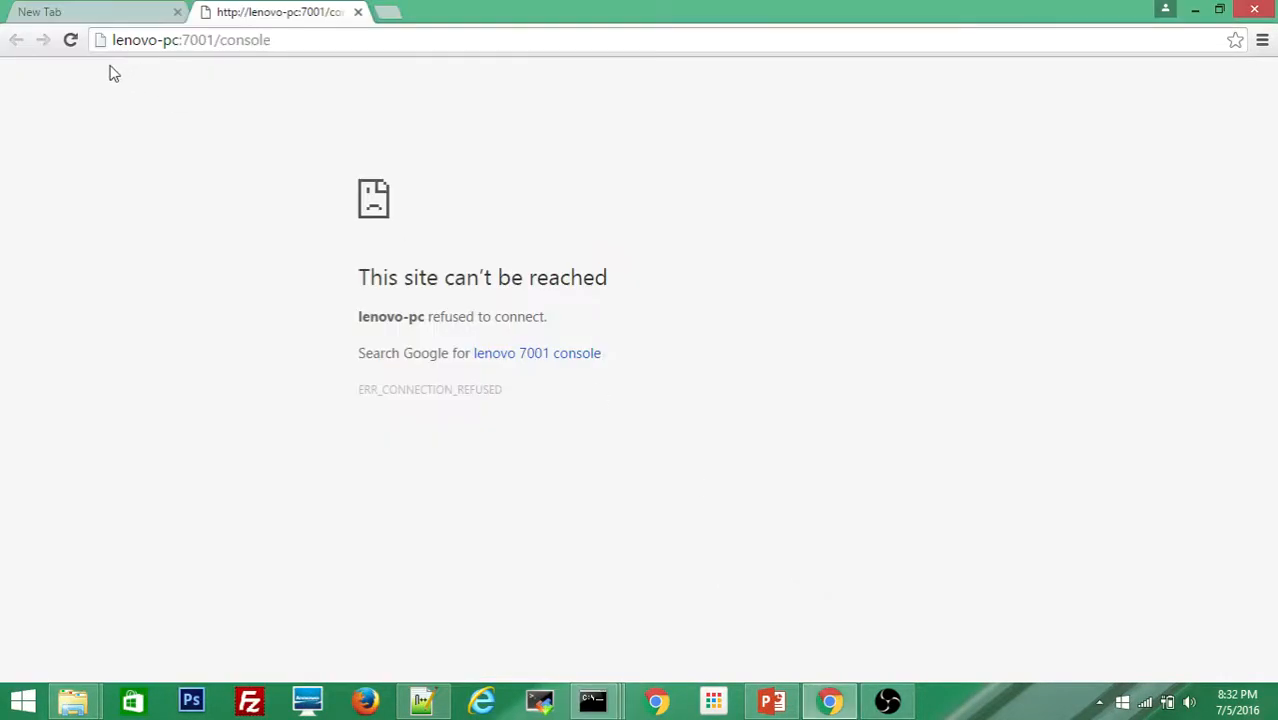
Step: Close the empty New Tab, wait for RUNNING in the log, then reload the console login page
click(71, 40)
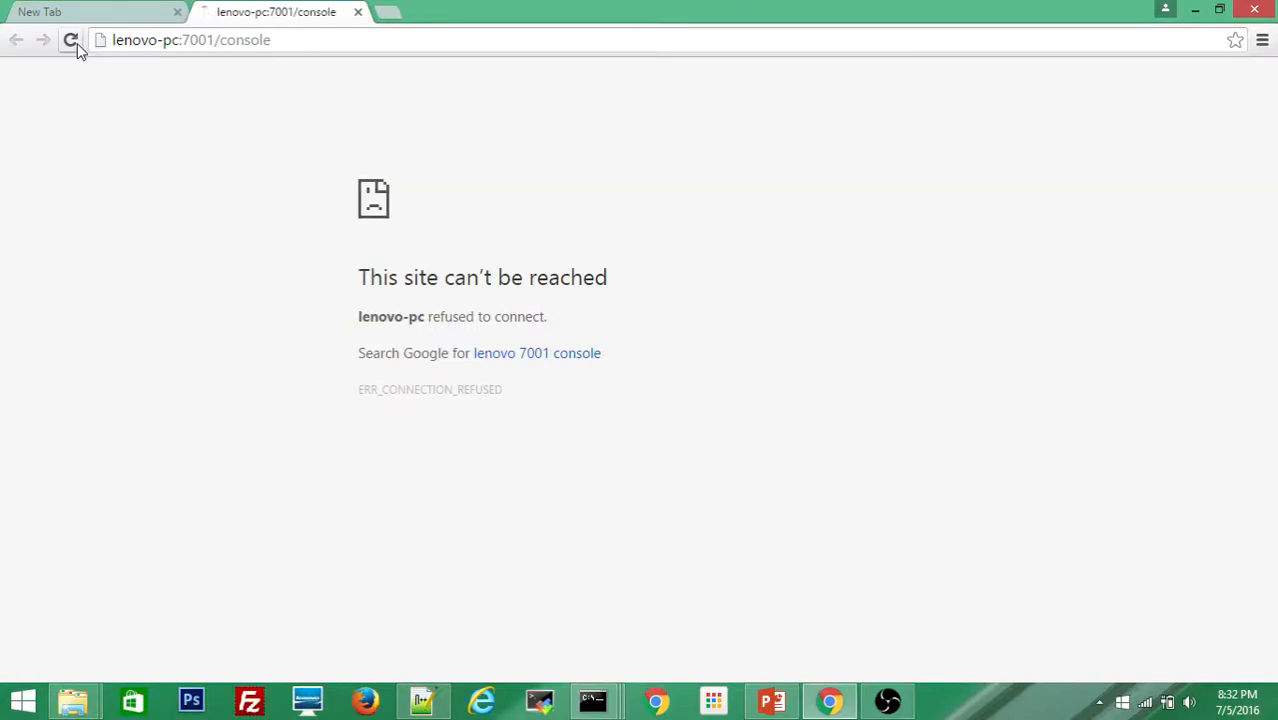
click(177, 12)
key(alt+Tab)
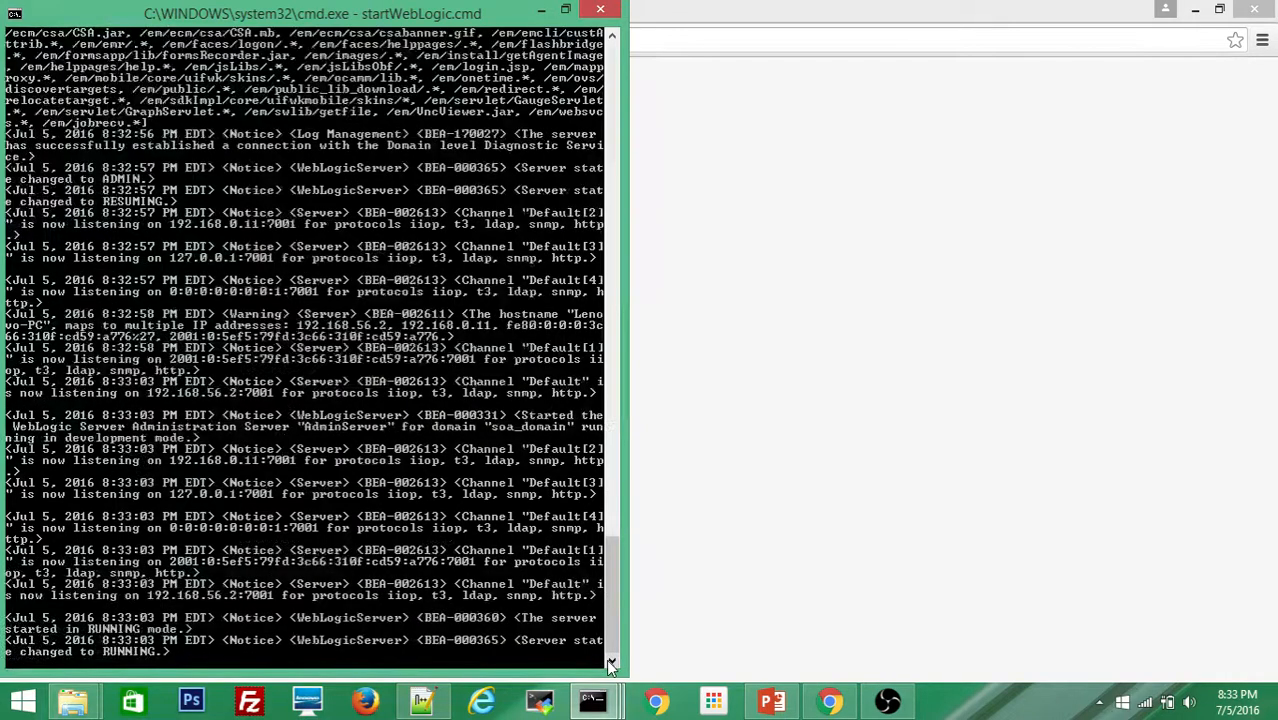
click(895, 538)
key(F5)
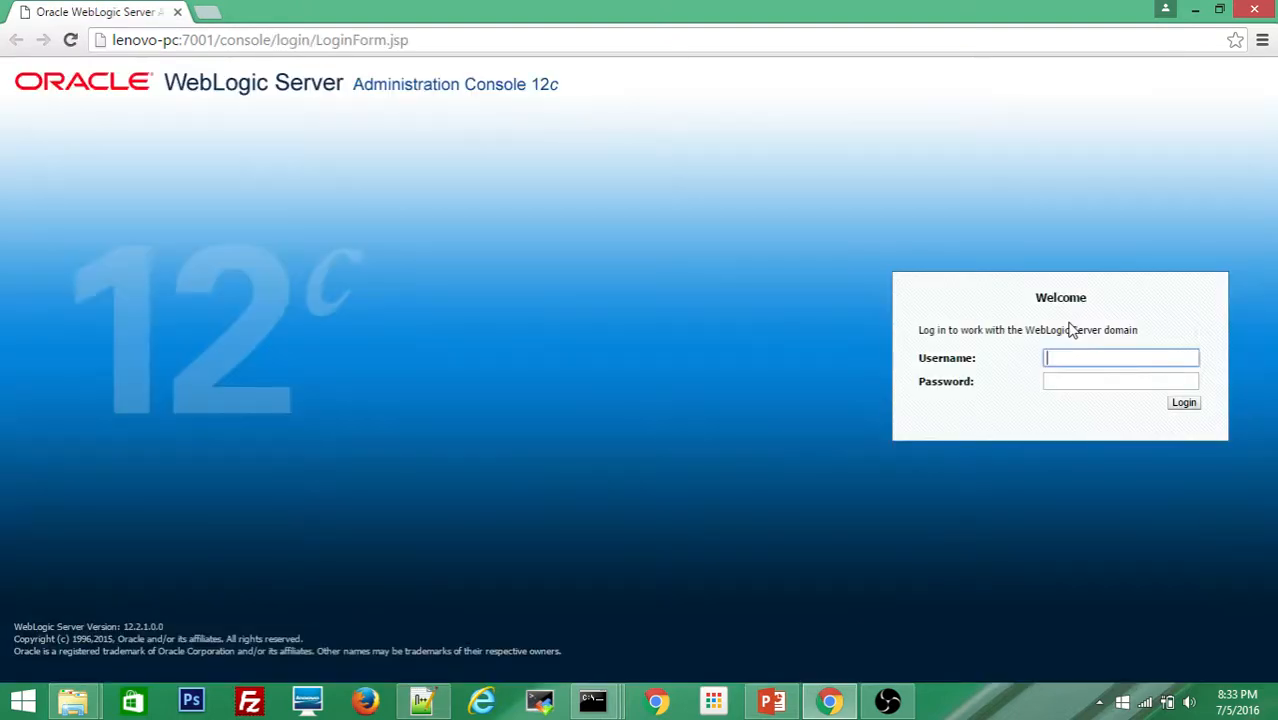
Step: Log in to the Administration Console with the weblogic admin account
text(w)
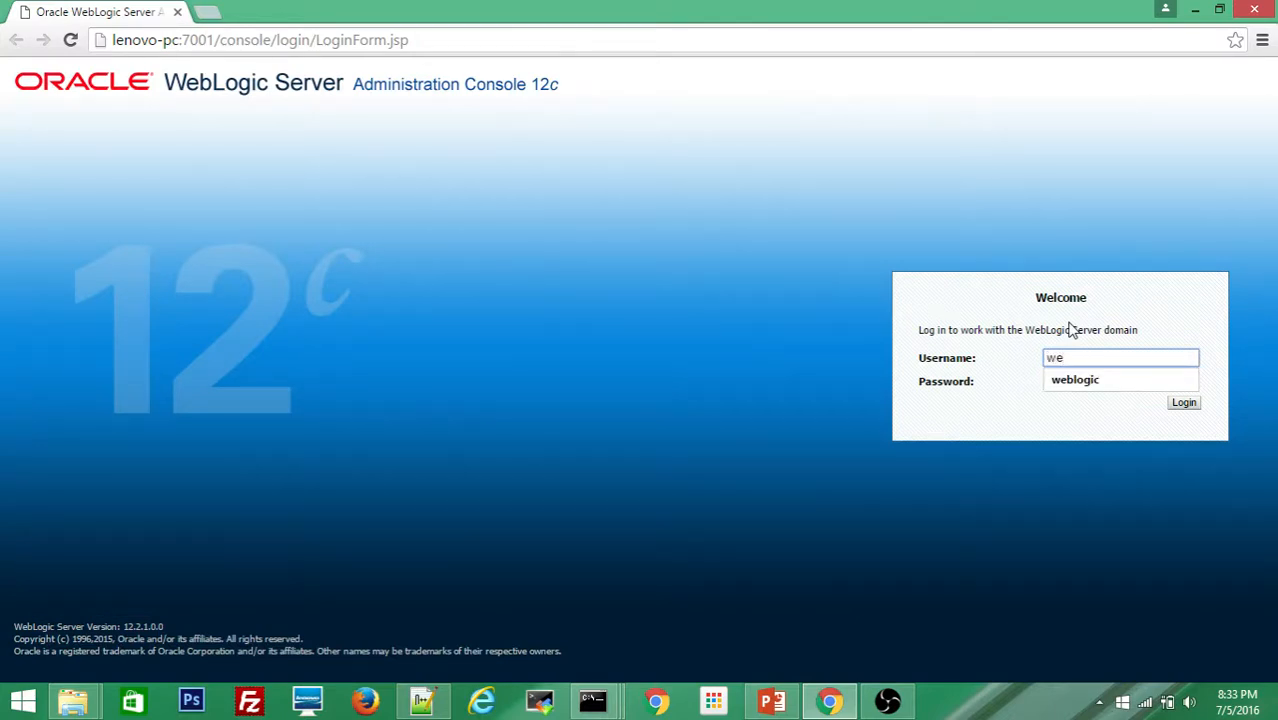
text(e)
key(Down)
key(Tab)
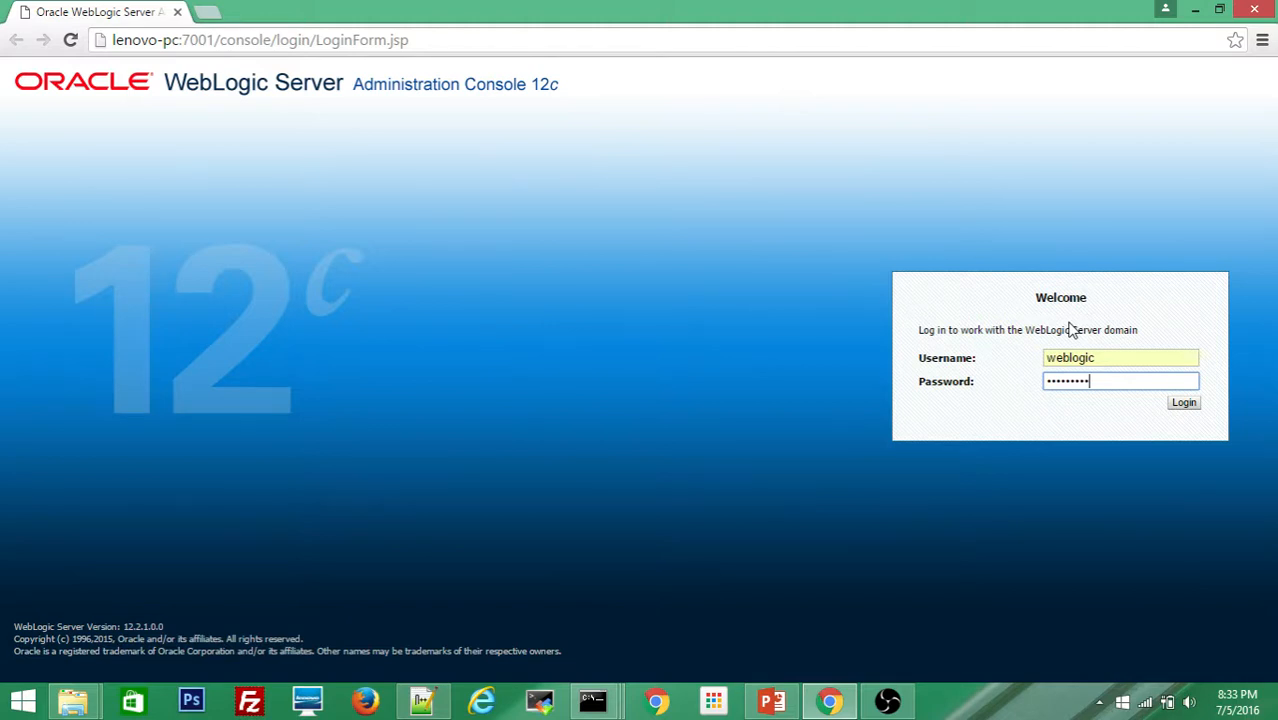
key(BackSpace)
key(BackSpace)
key(BackSpace)
key(BackSpace)
key(BackSpace)
key(BackSpace)
click(1188, 408)
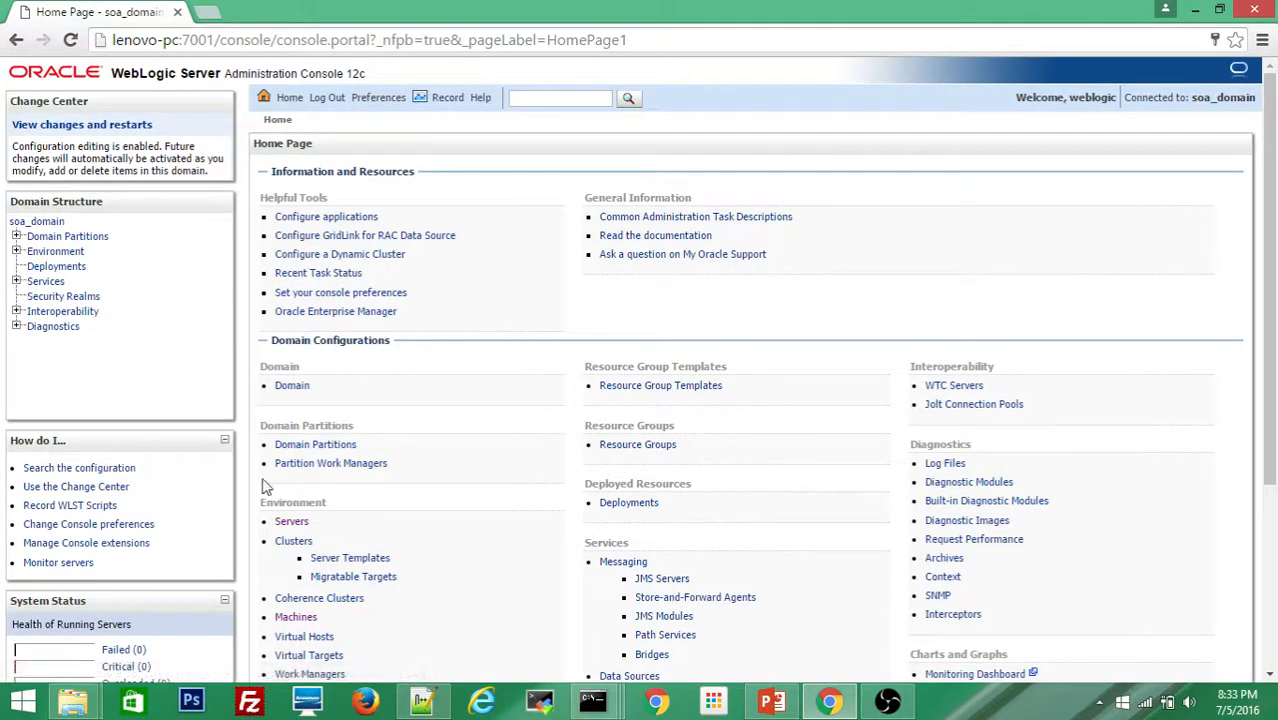
Step: Confirm new_Machine_1's Node Manager is Reachable under Environment > Machines > Monitoring
click(291, 523)
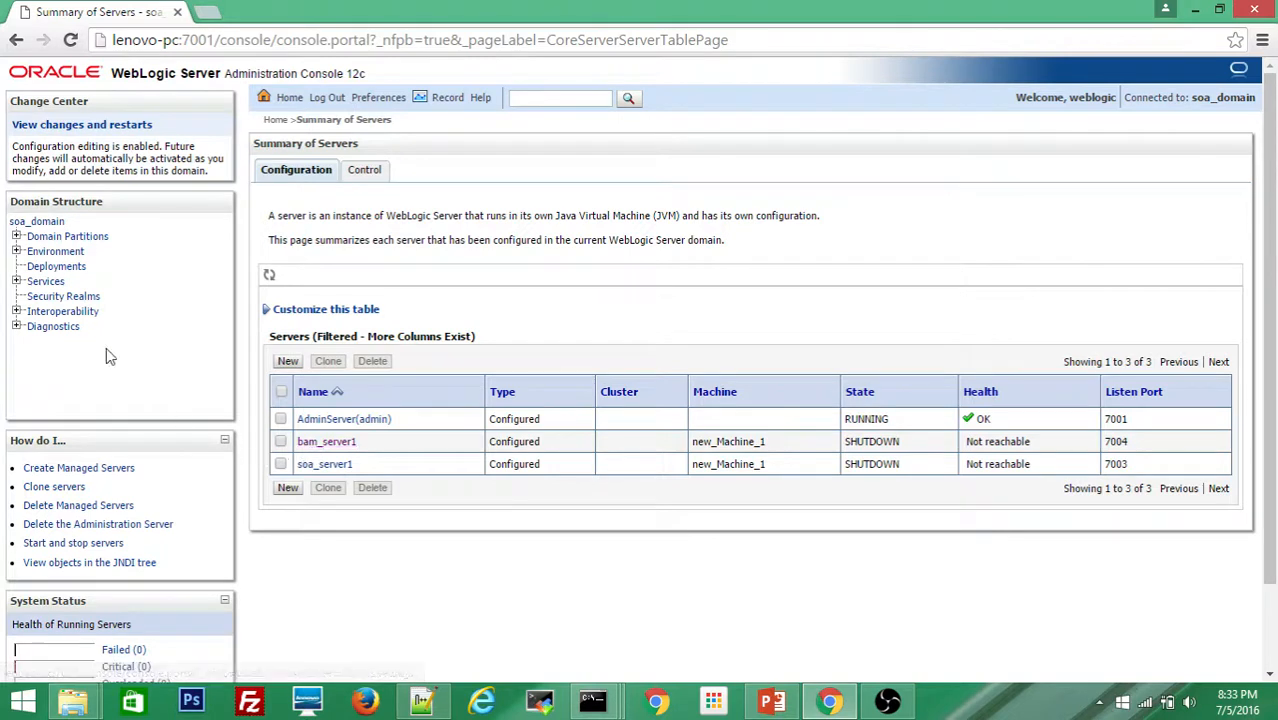
click(16, 252)
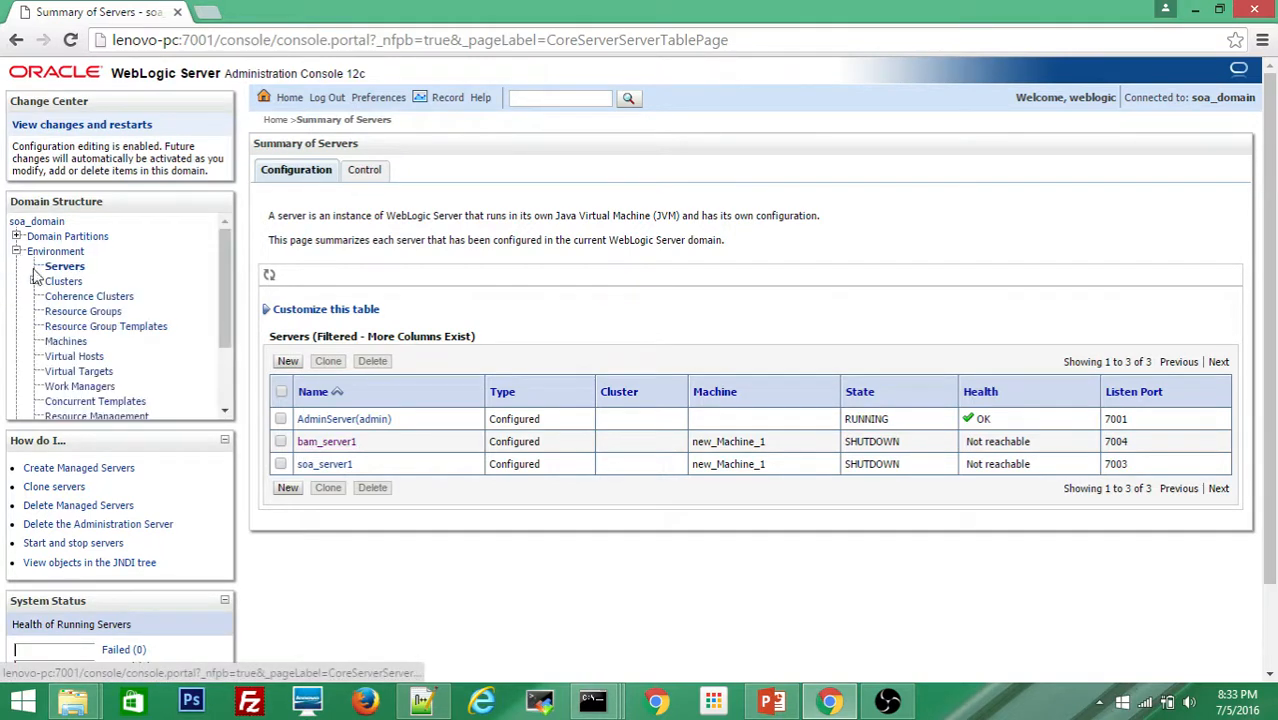
click(62, 343)
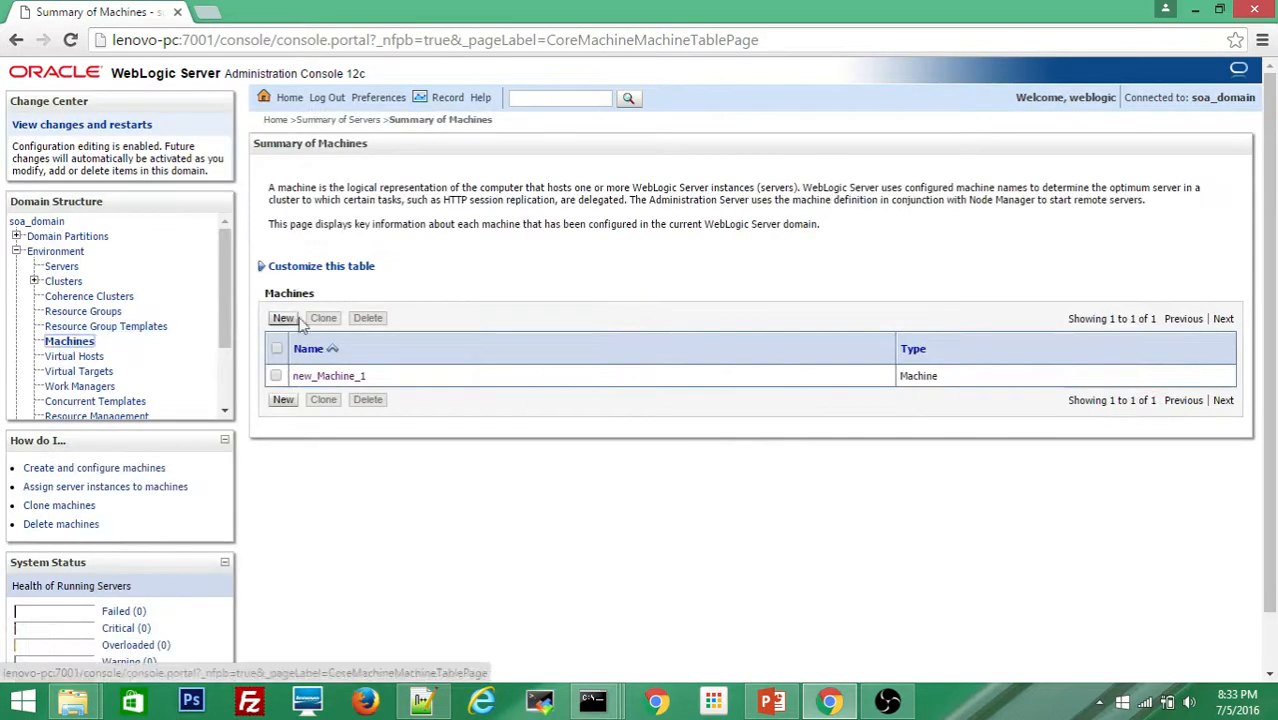
click(330, 379)
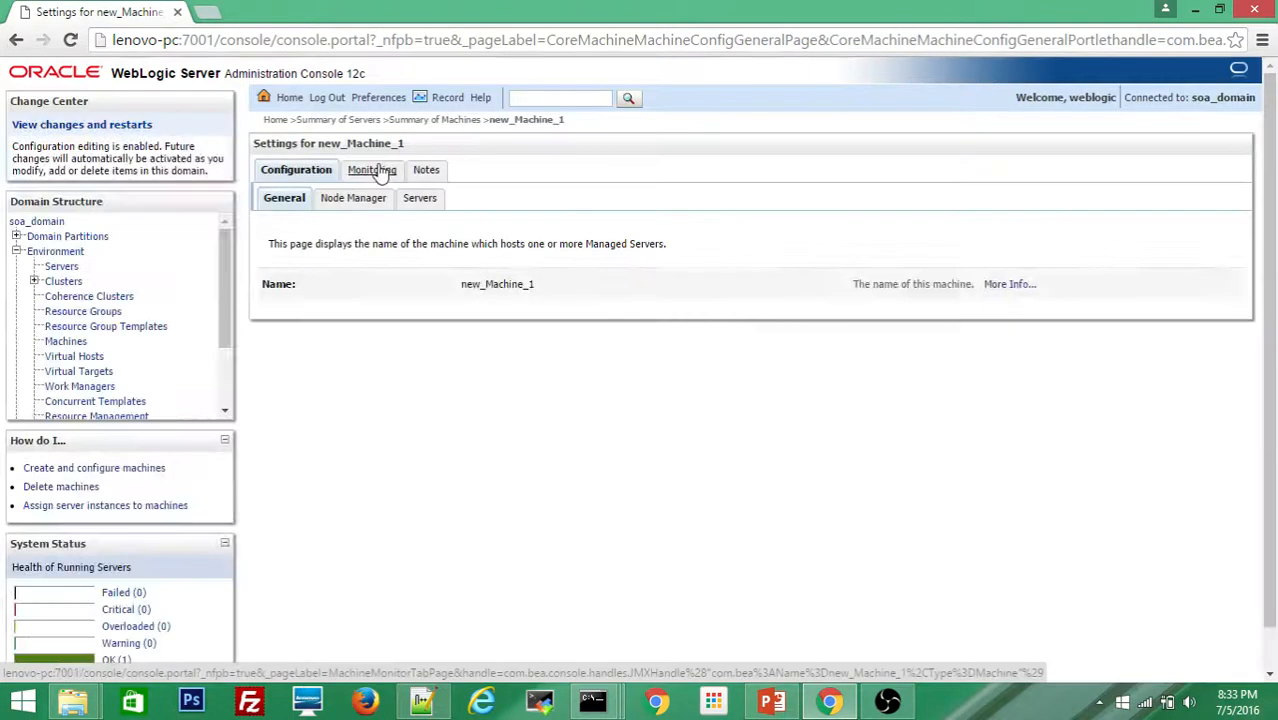
click(371, 172)
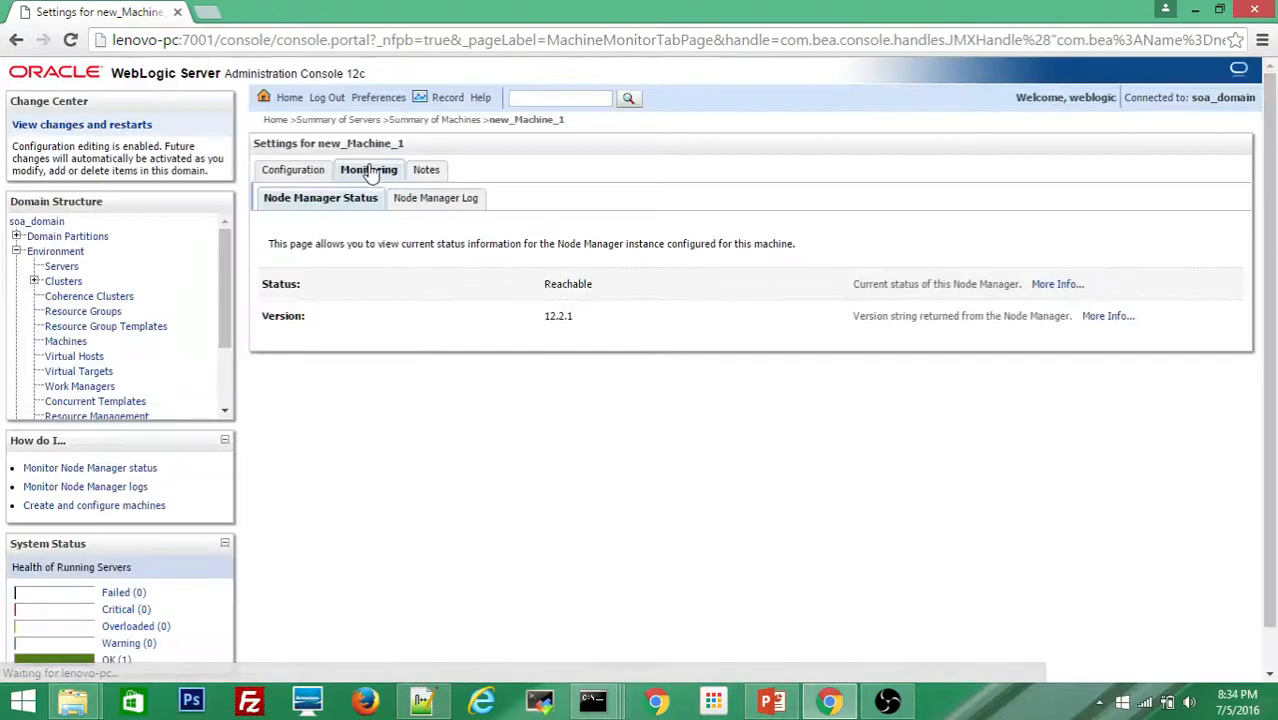
Step: Select bam_server1 and soa_server1 in Summary of Servers and go to the Control tab
click(320, 121)
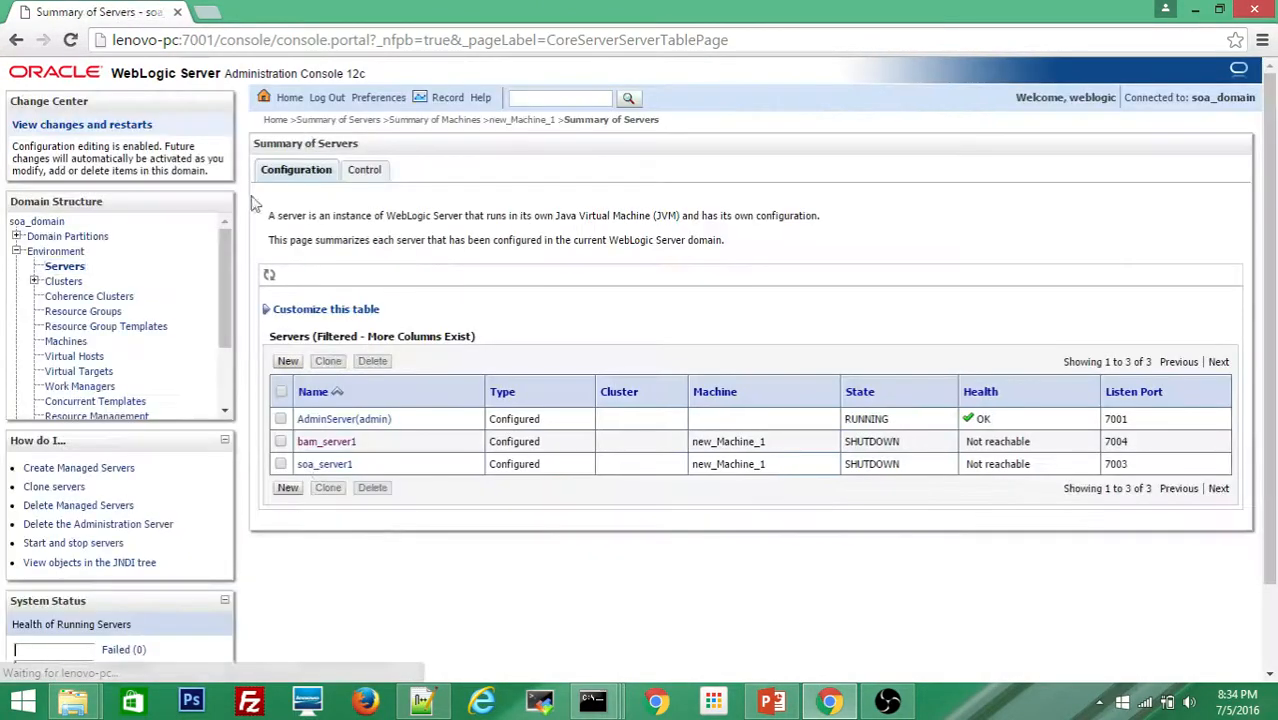
click(281, 442)
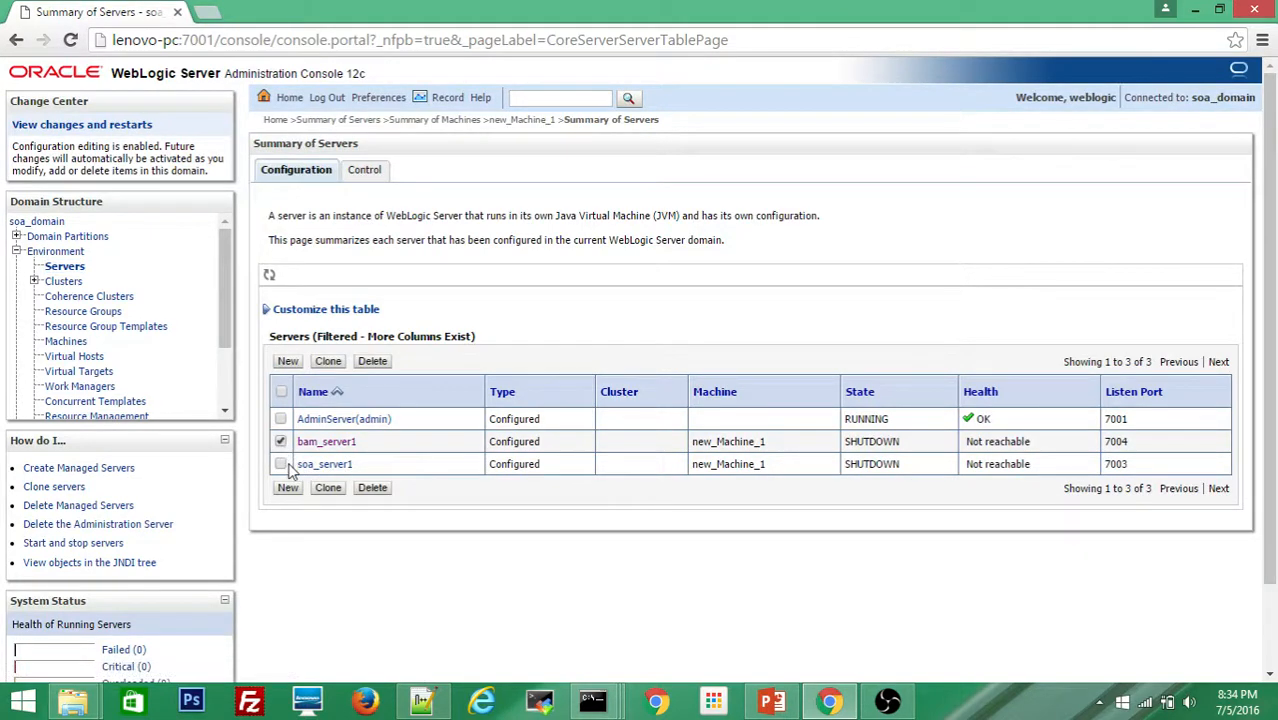
click(281, 464)
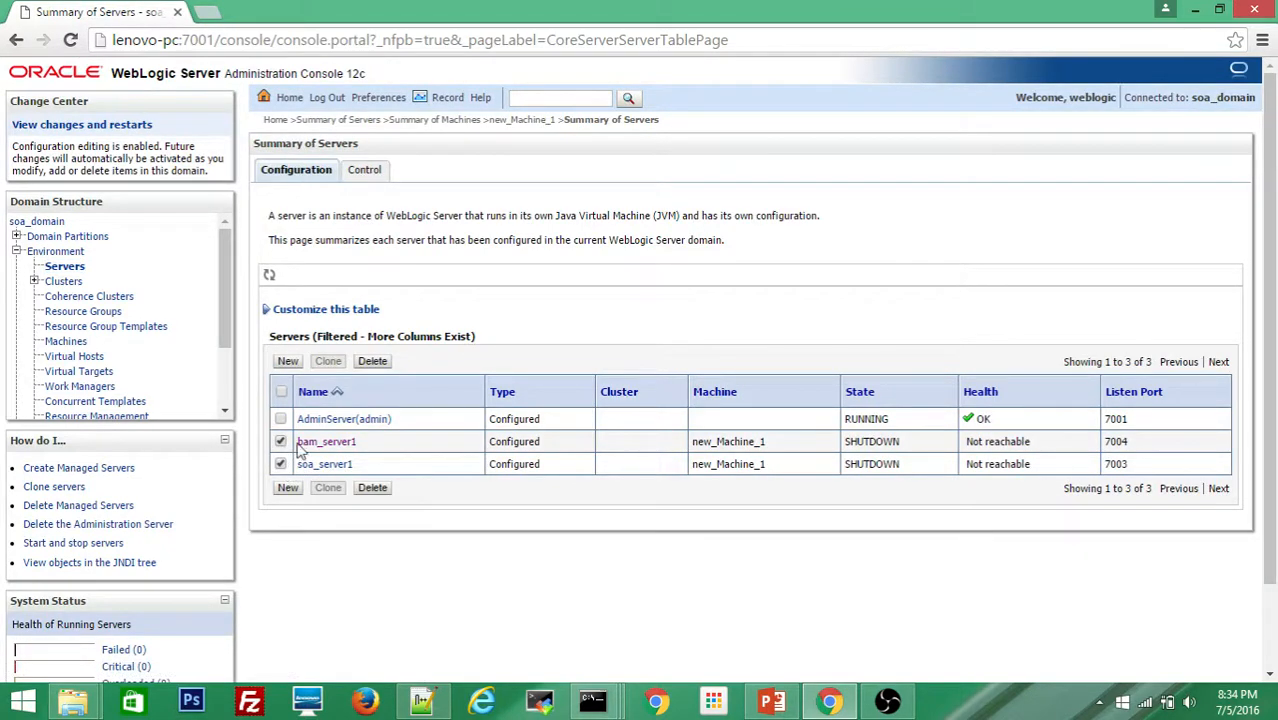
click(365, 176)
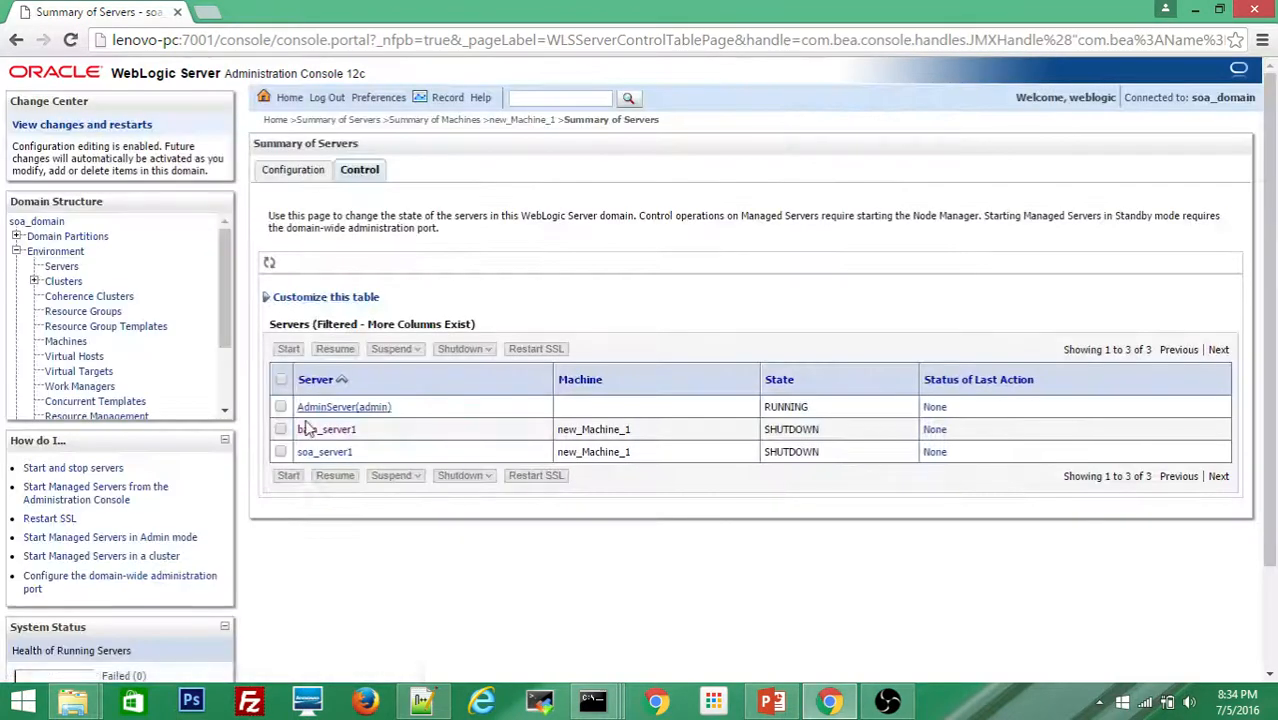
Step: Start bam_server1 and soa_server1 via Node Manager, then bring up the Notepad++ URL notes
click(281, 429)
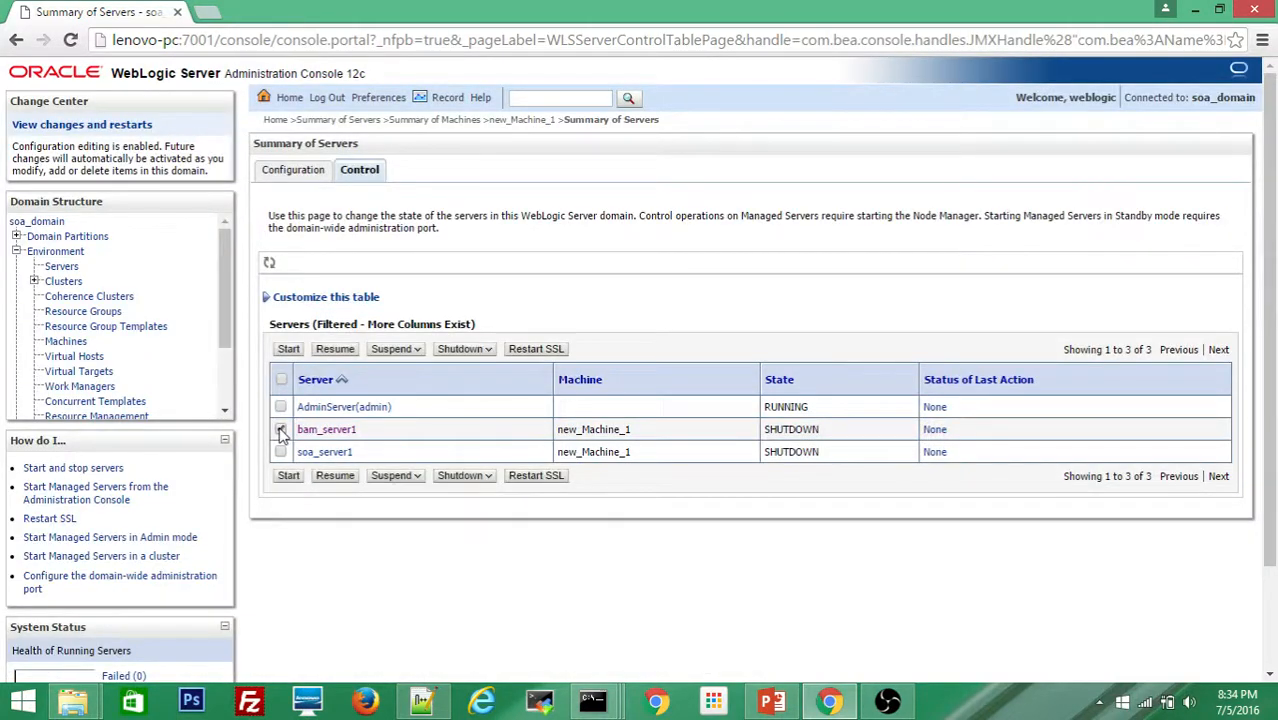
click(287, 476)
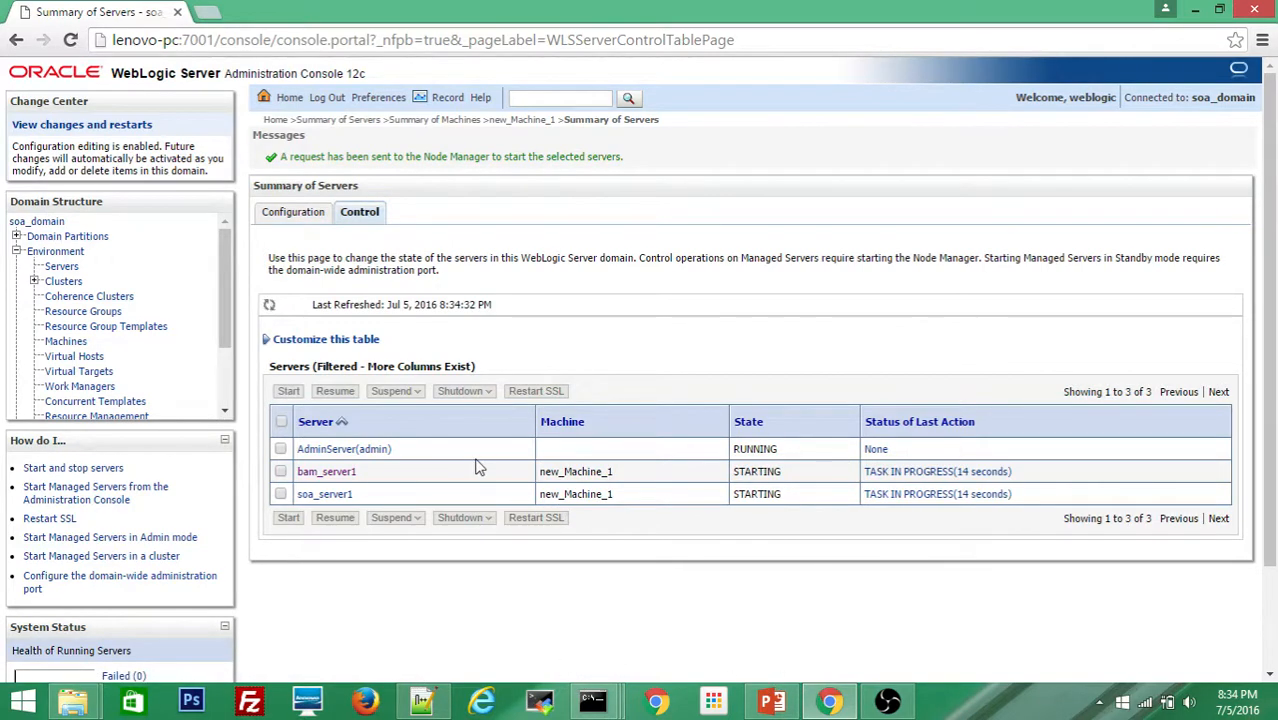
click(424, 702)
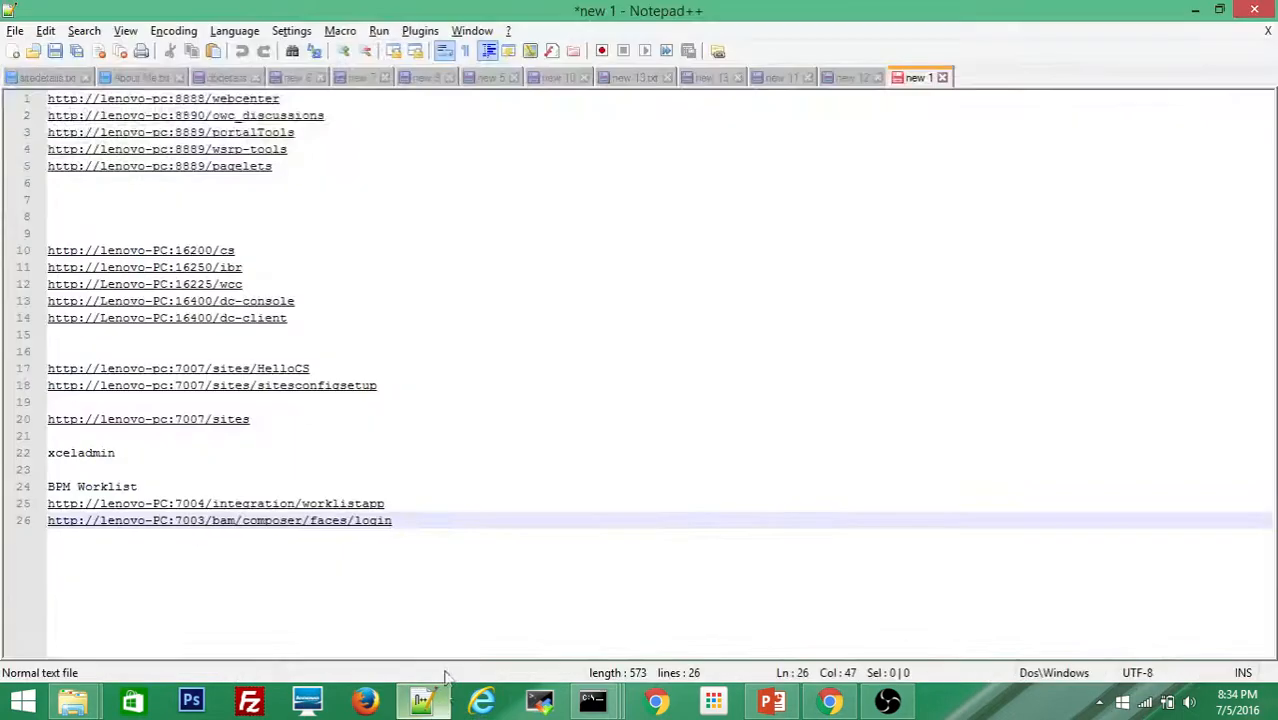
Step: Insert a blank line after the worklistapp URL and label the composer URL 'BAM:'
click(396, 507)
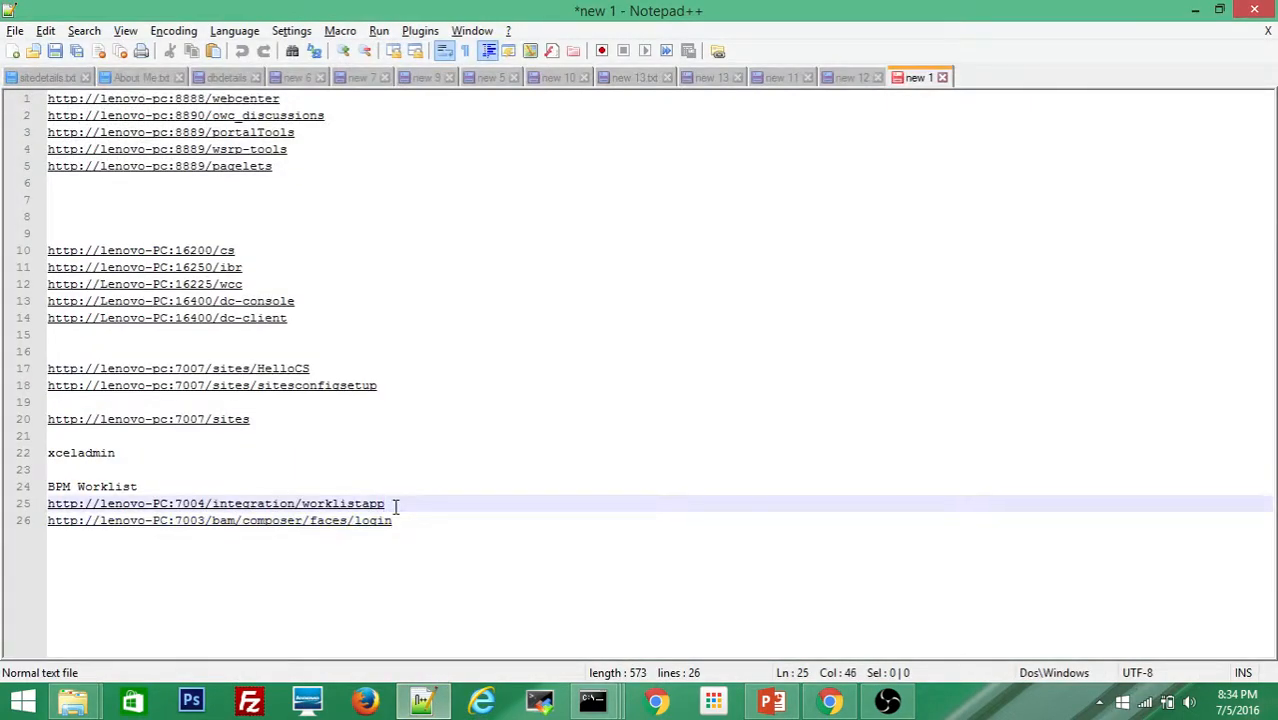
key(Return)
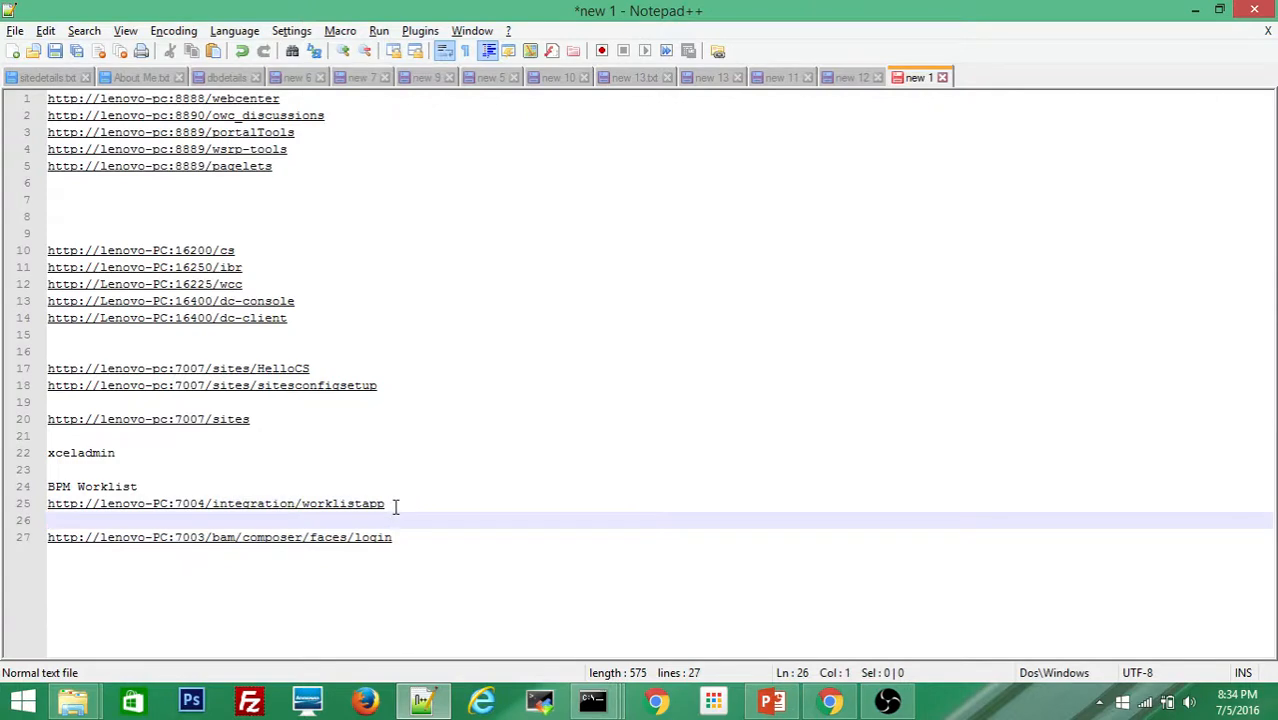
click(157, 487)
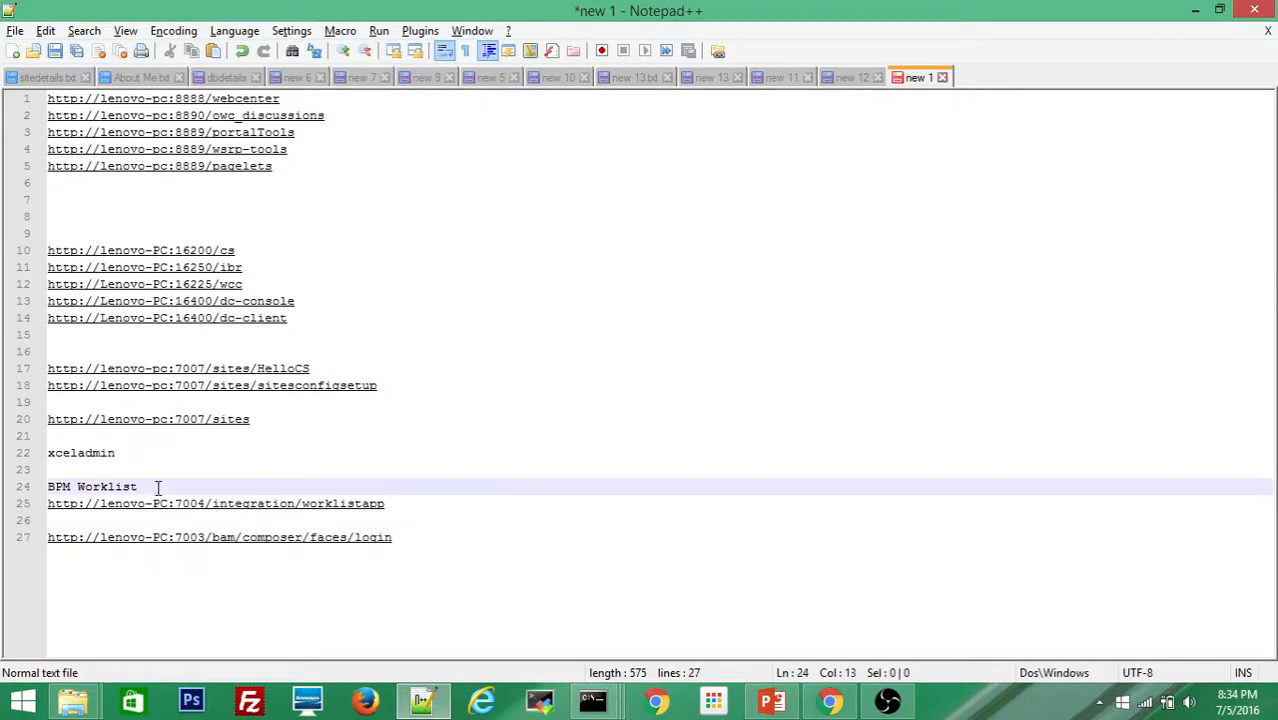
click(201, 522)
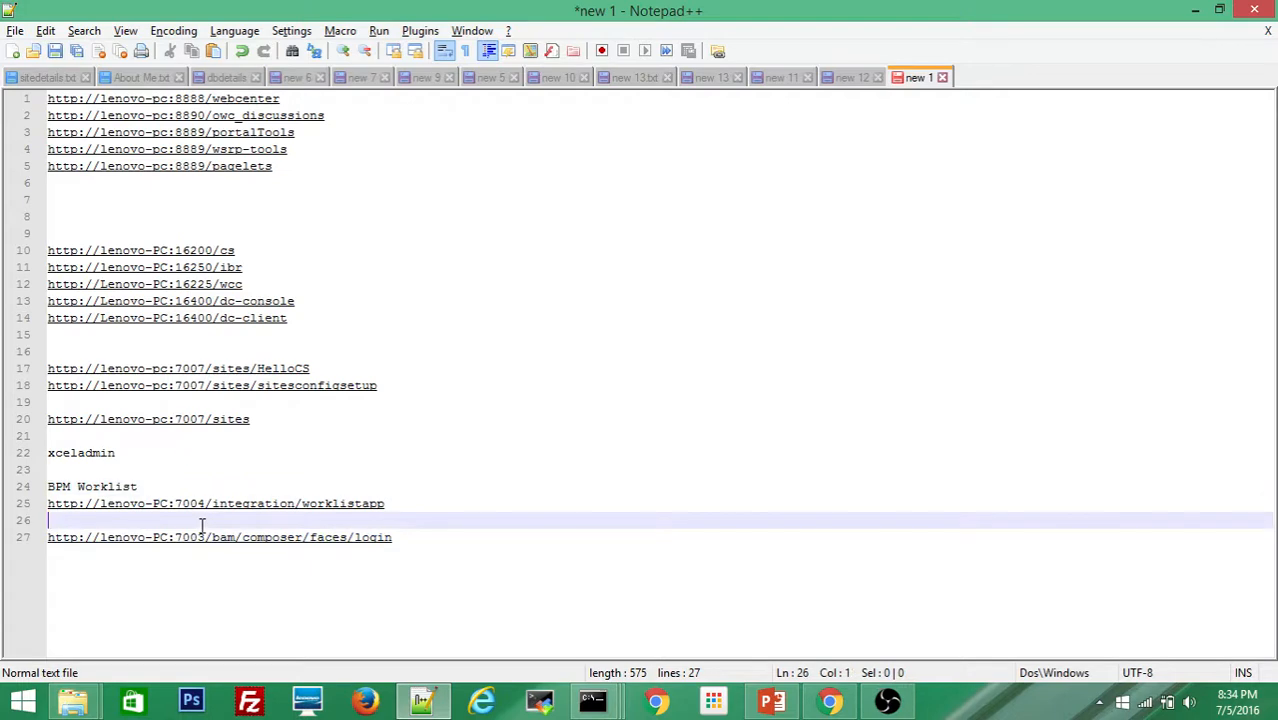
text(BAM:)
Step: Shorten the 'BPM Worklist' heading to 'Worklist', add a blank line, and return to the console
drag(78, 486, 47, 488)
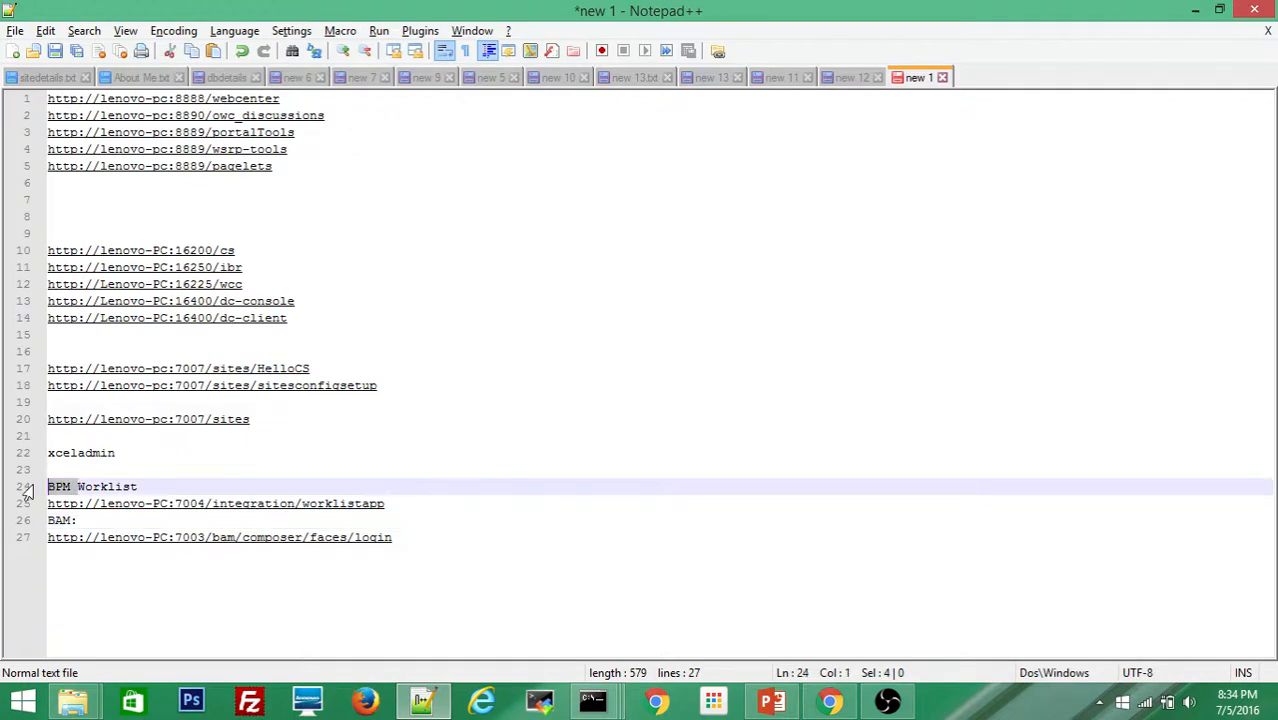
key(Delete)
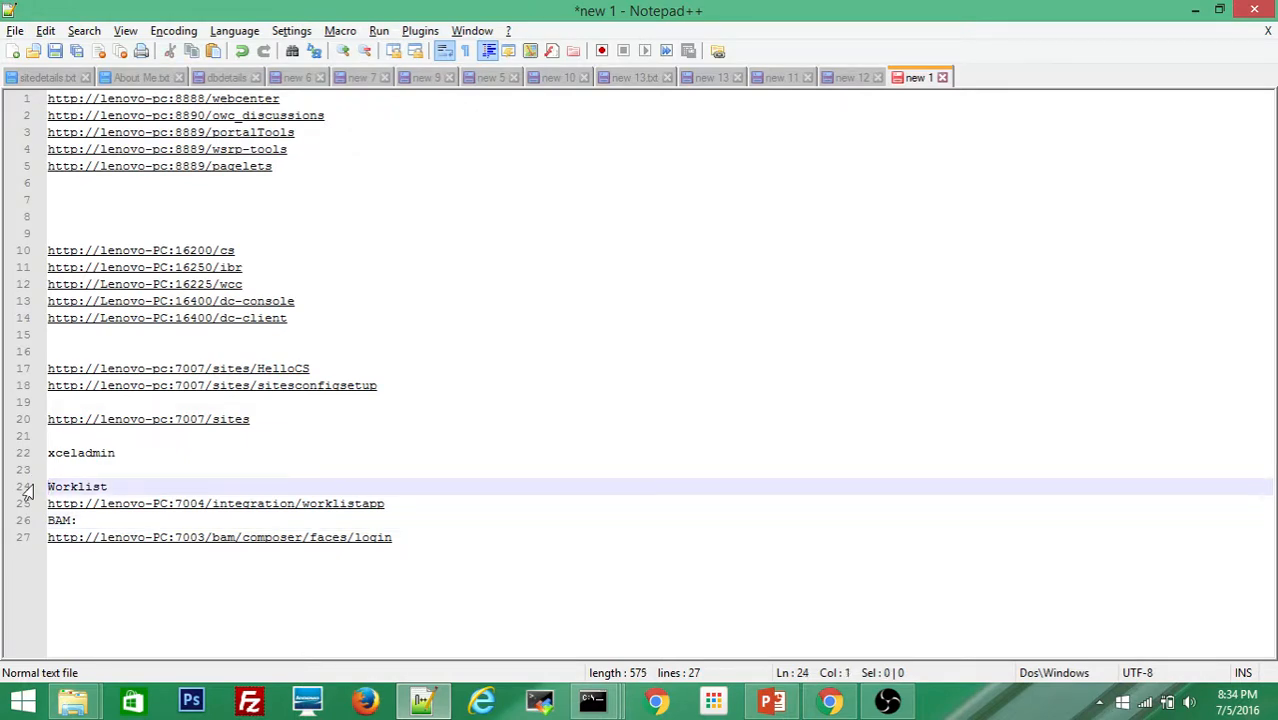
click(417, 503)
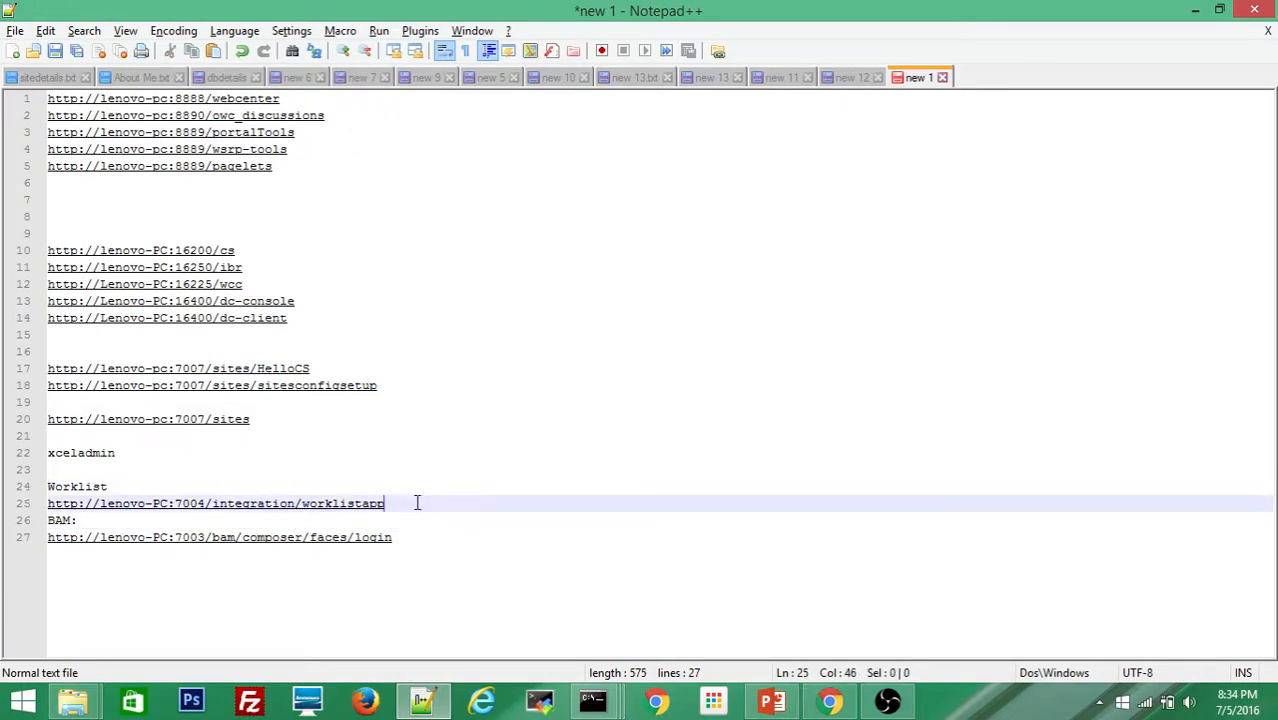
key(Return)
key(alt)
click(333, 520)
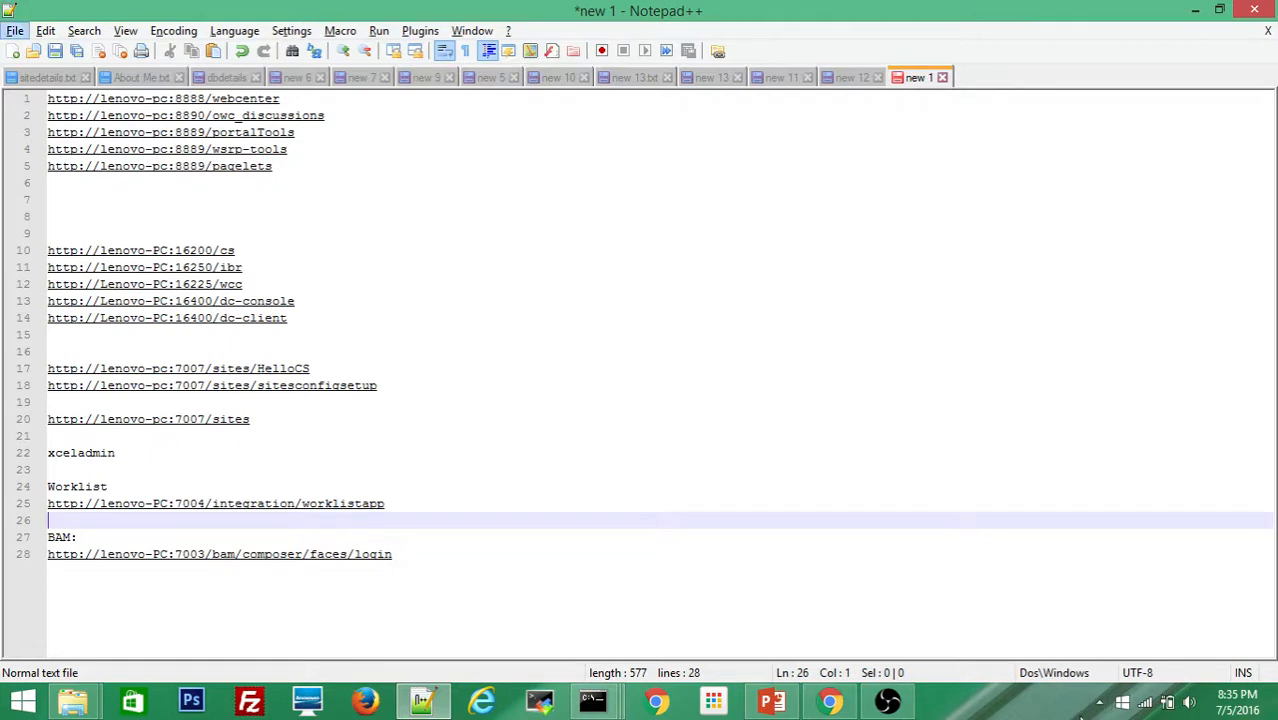
click(832, 702)
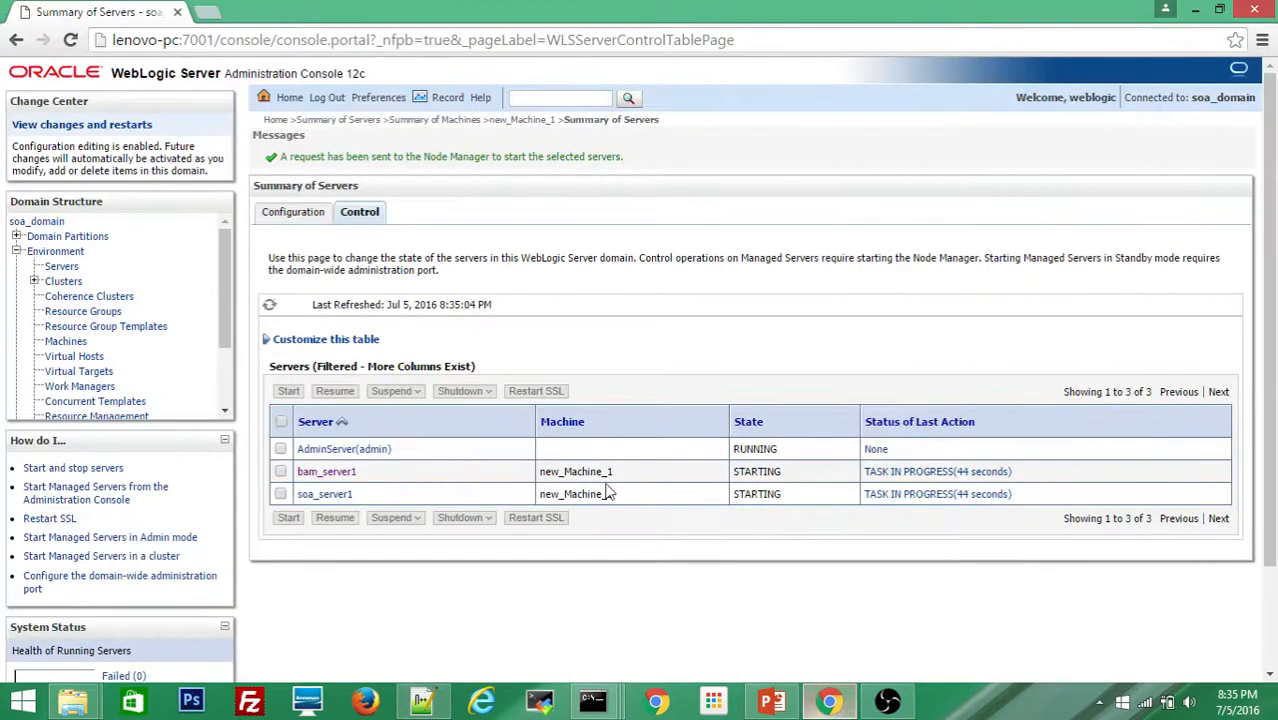
Step: Check the Configuration tab showing both servers in STANDBY, then return to Notepad++
click(281, 222)
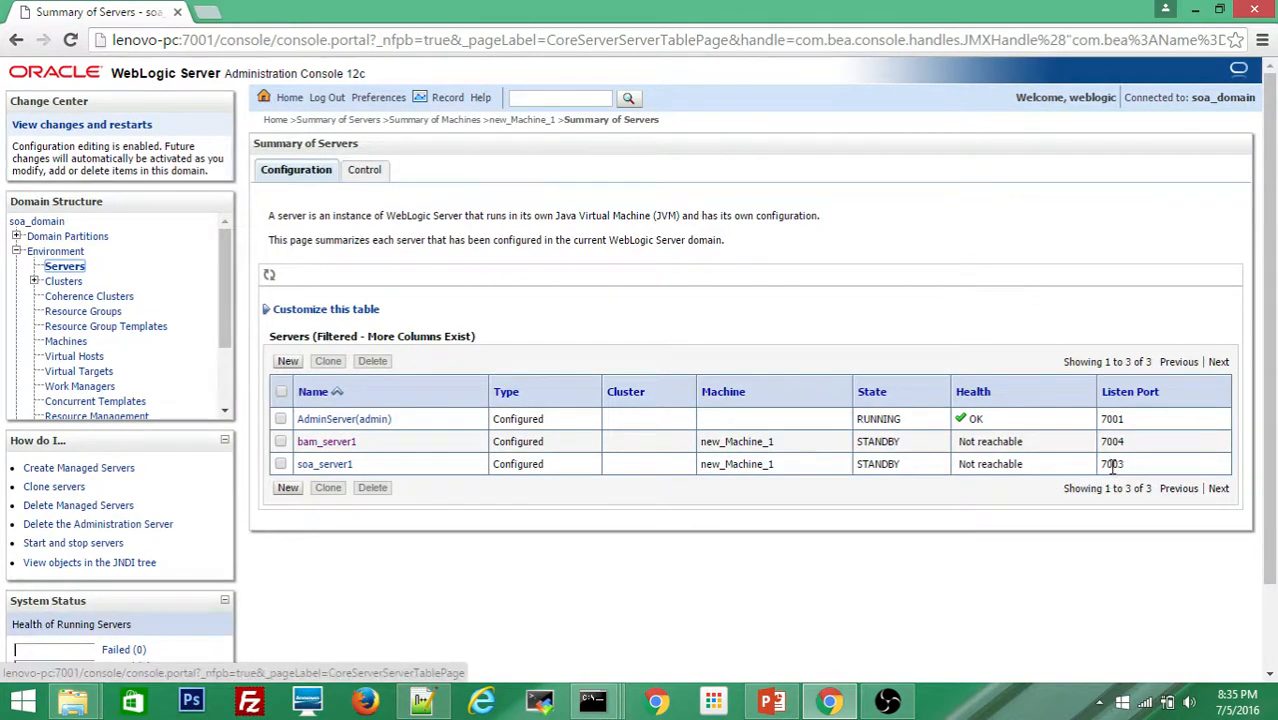
key(alt+Tab)
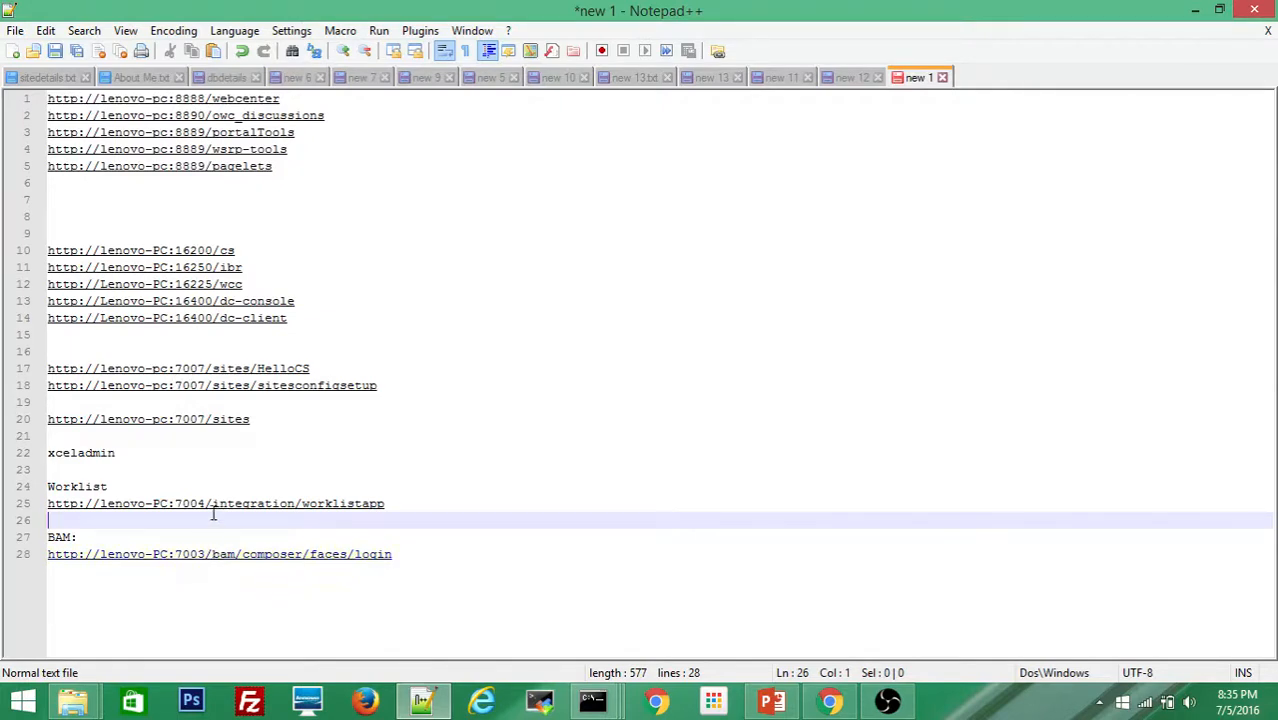
Step: Change the worklistapp URL port from 7004 to 7003 in the notes, then return to the WebLogic console
click(435, 507)
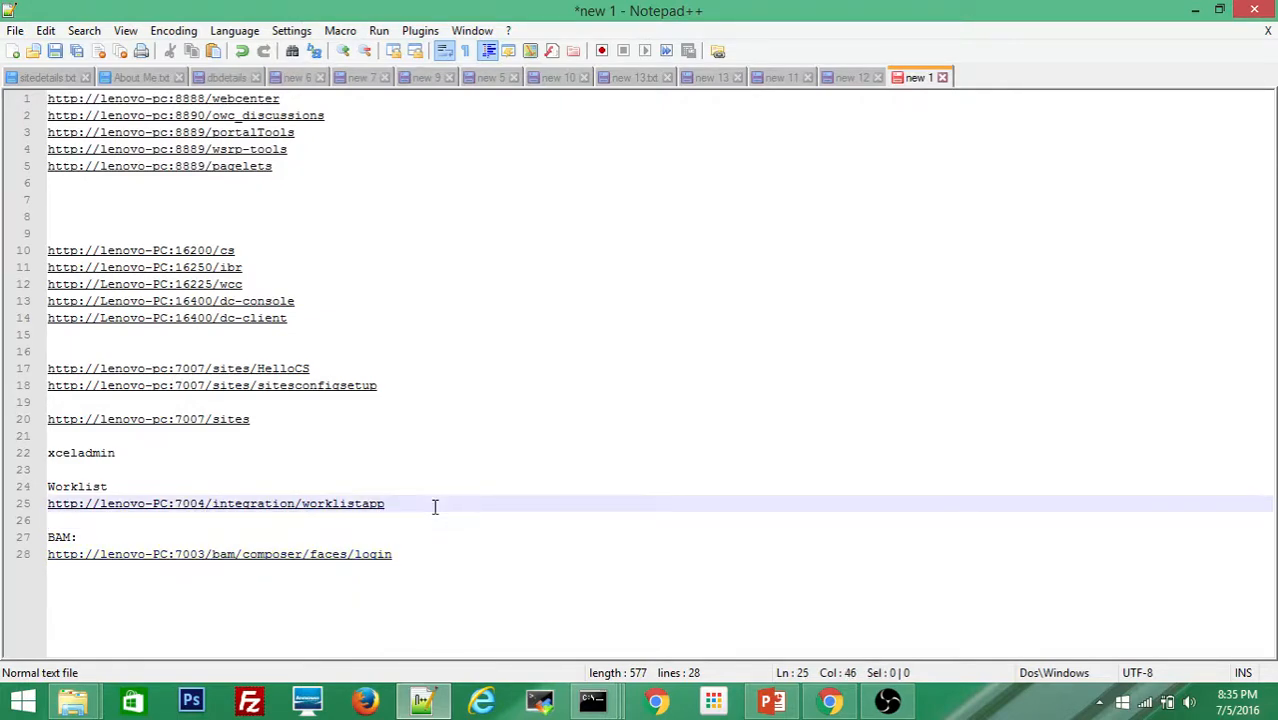
key(Left)
key(Left)
key(Left)
key(Left)
key(Left)
key(Left)
key(Left)
key(Left)
key(Left)
key(Left)
key(Left)
key(Left)
key(Left)
key(Left)
key(Left)
key(Left)
key(Left)
key(Left)
key(Left)
key(Left)
key(BackSpace)
text(3)
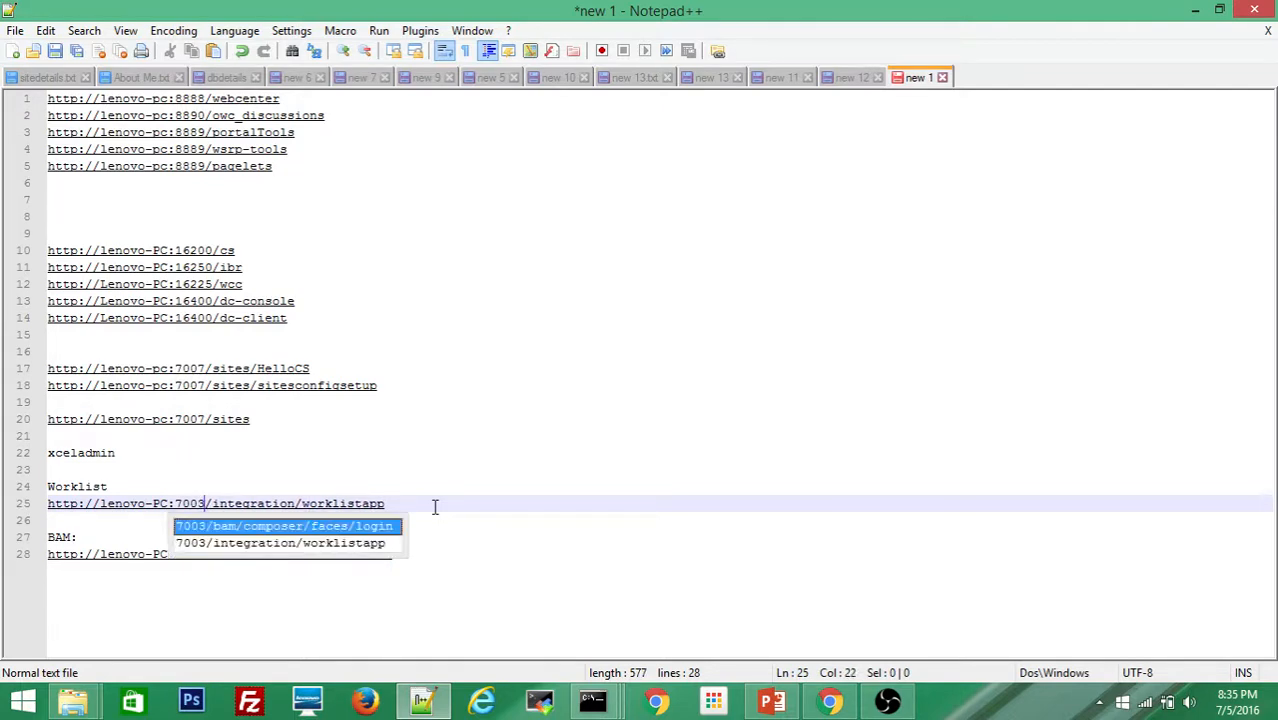
click(460, 550)
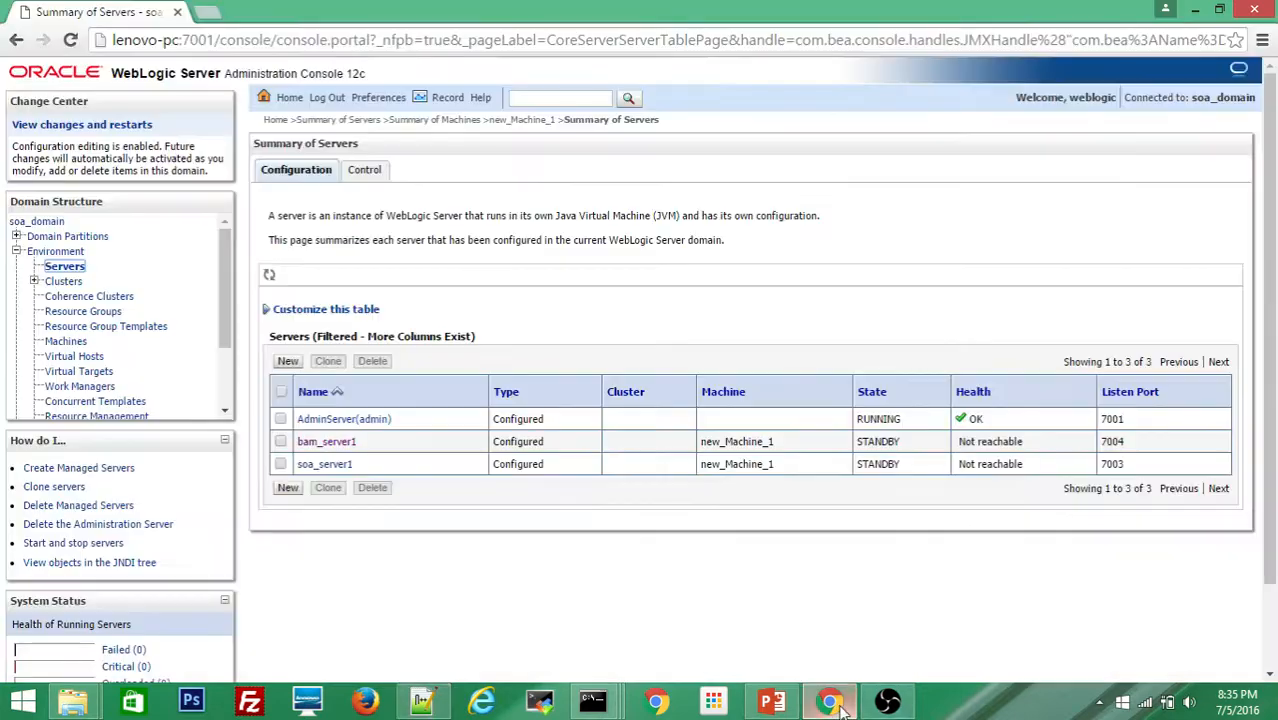
click(830, 702)
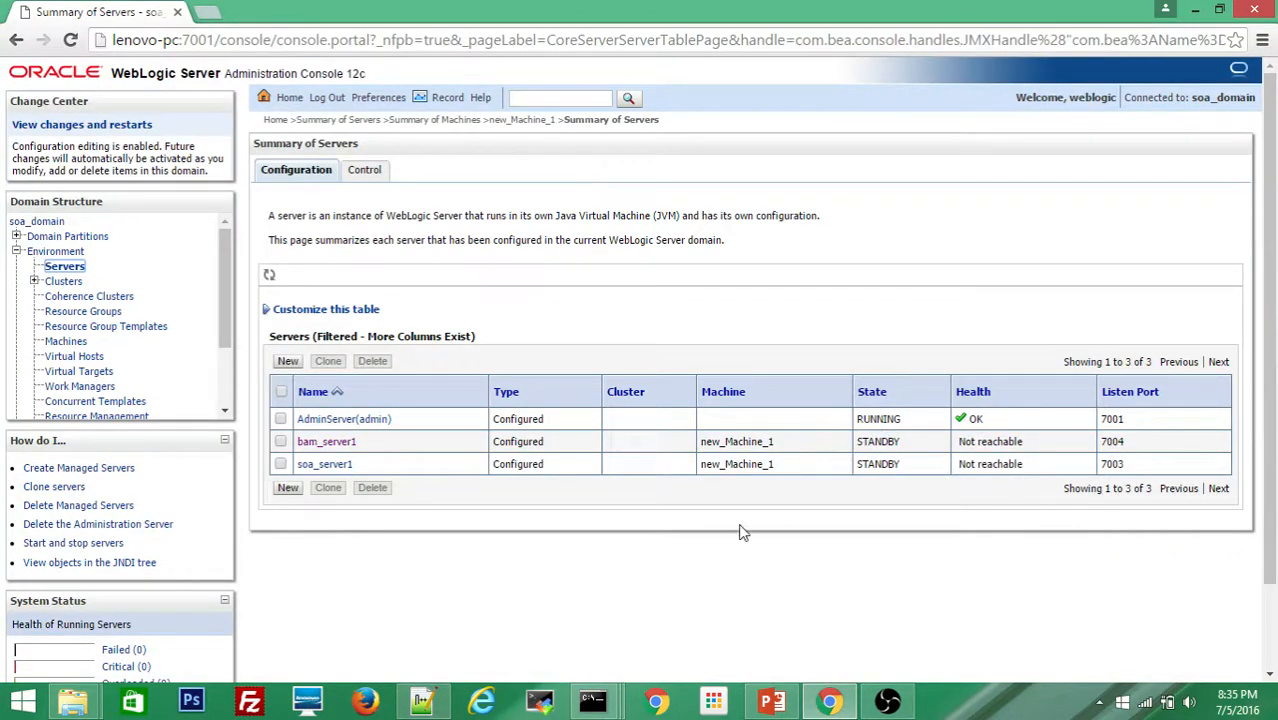
Step: Refresh the Servers table to update the bam_server1 and soa_server1 states
click(269, 278)
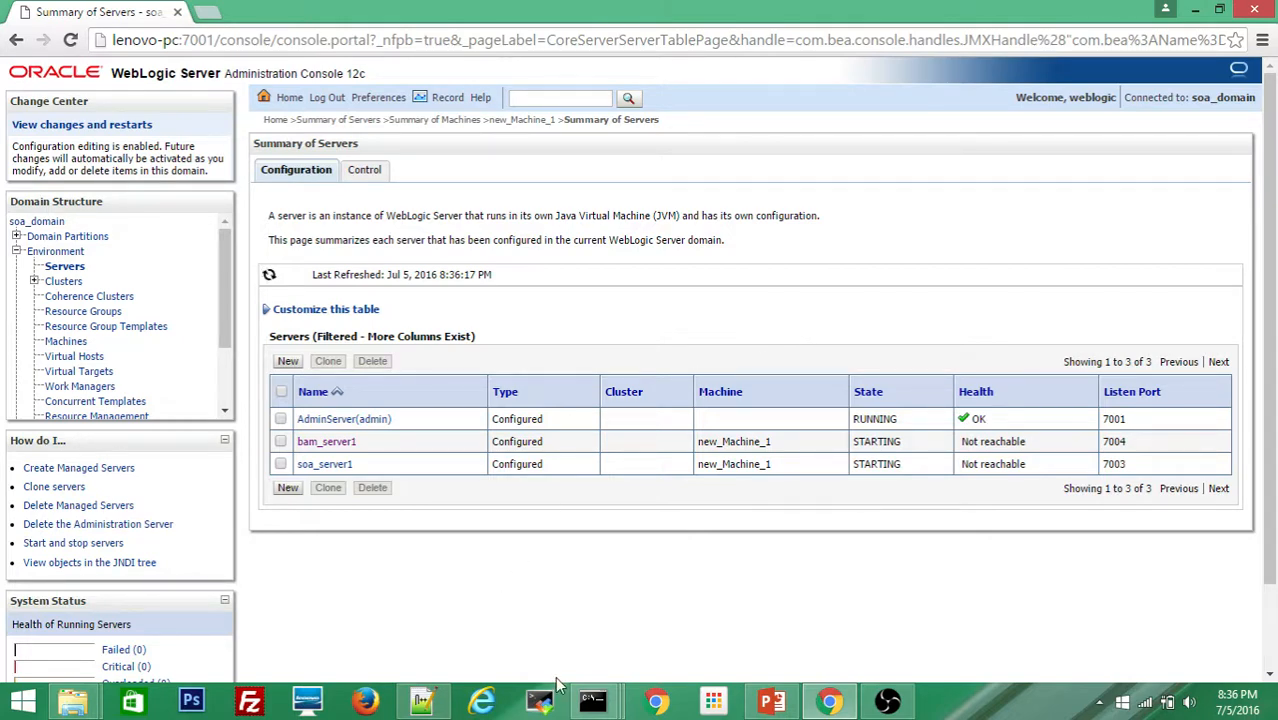
Step: Copy the Worklist URL from line 25 of the notes and go back to Chrome
click(424, 706)
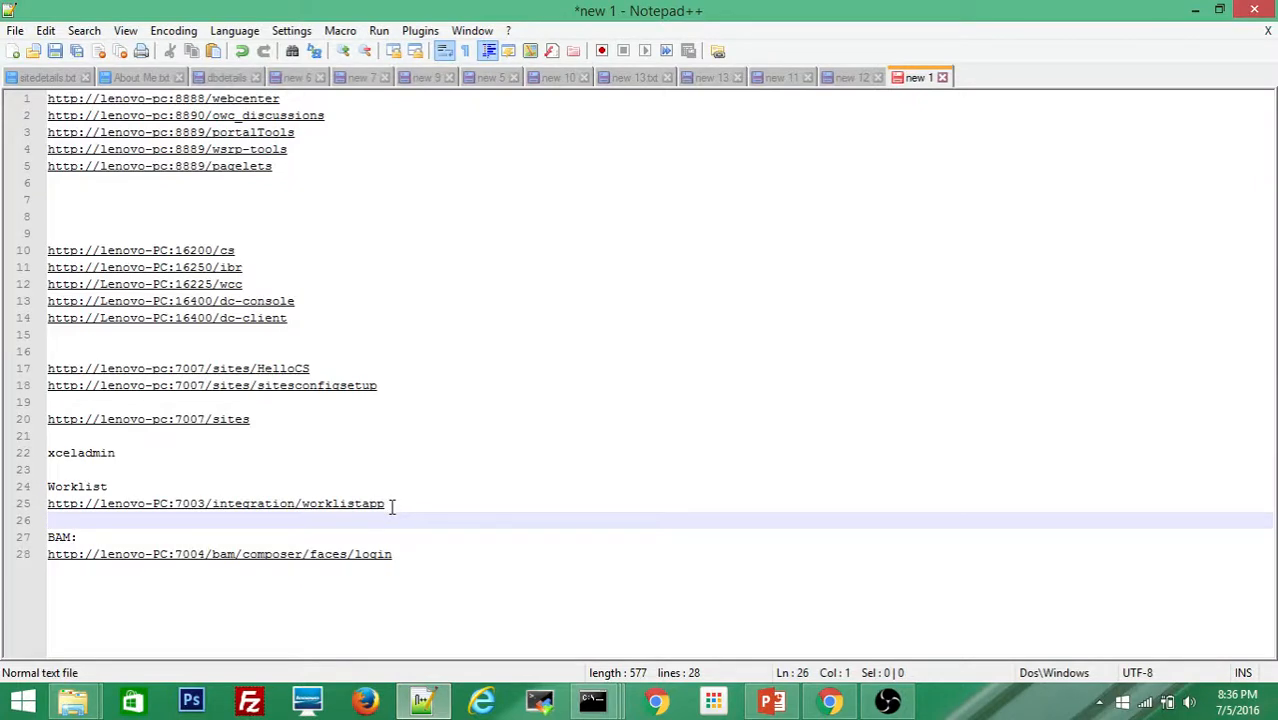
drag(392, 507, 40, 514)
key(ctrl+c)
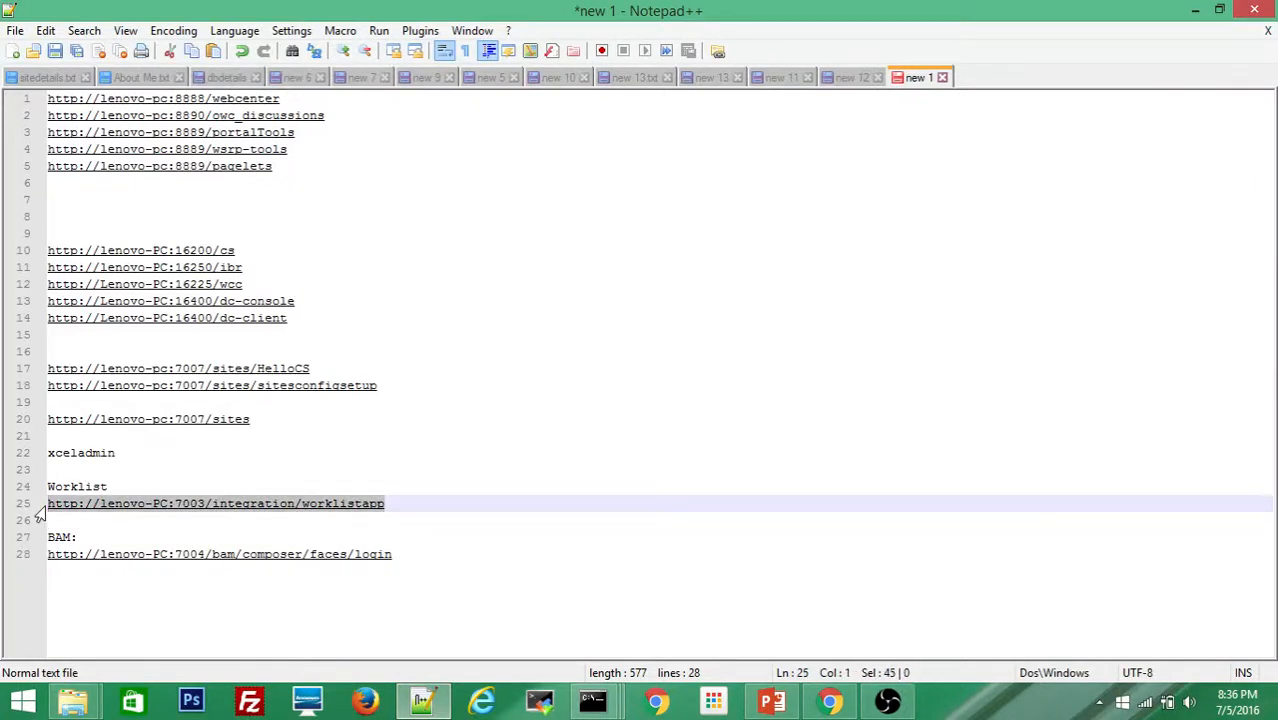
key(alt)
click(826, 700)
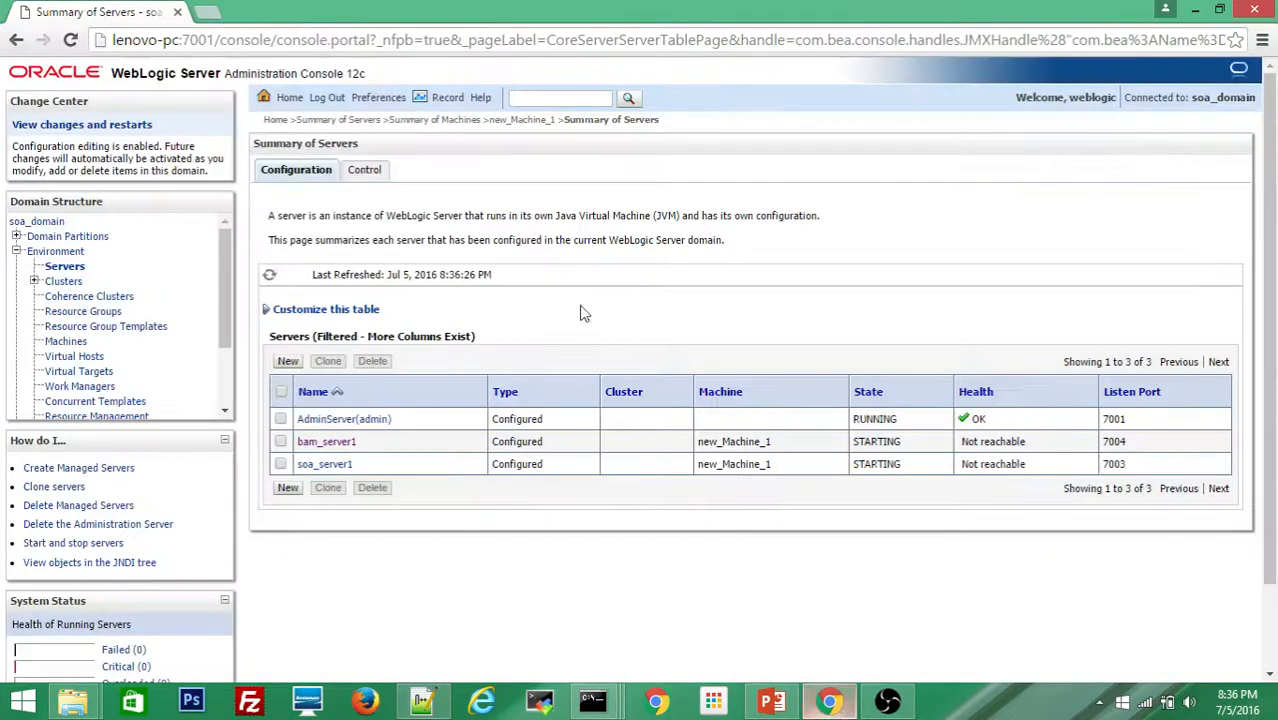
Step: Load the 7003 worklistapp URL in a new Chrome tab
click(212, 12)
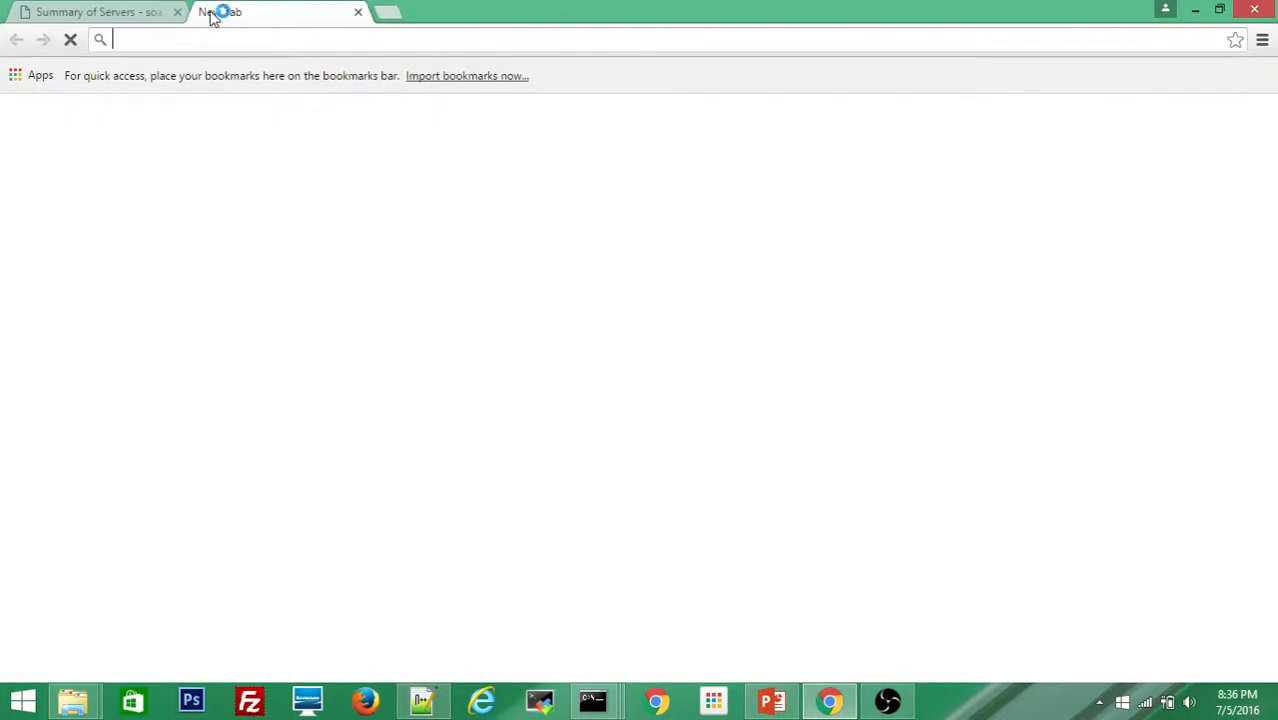
key(ctrl+v)
key(Return)
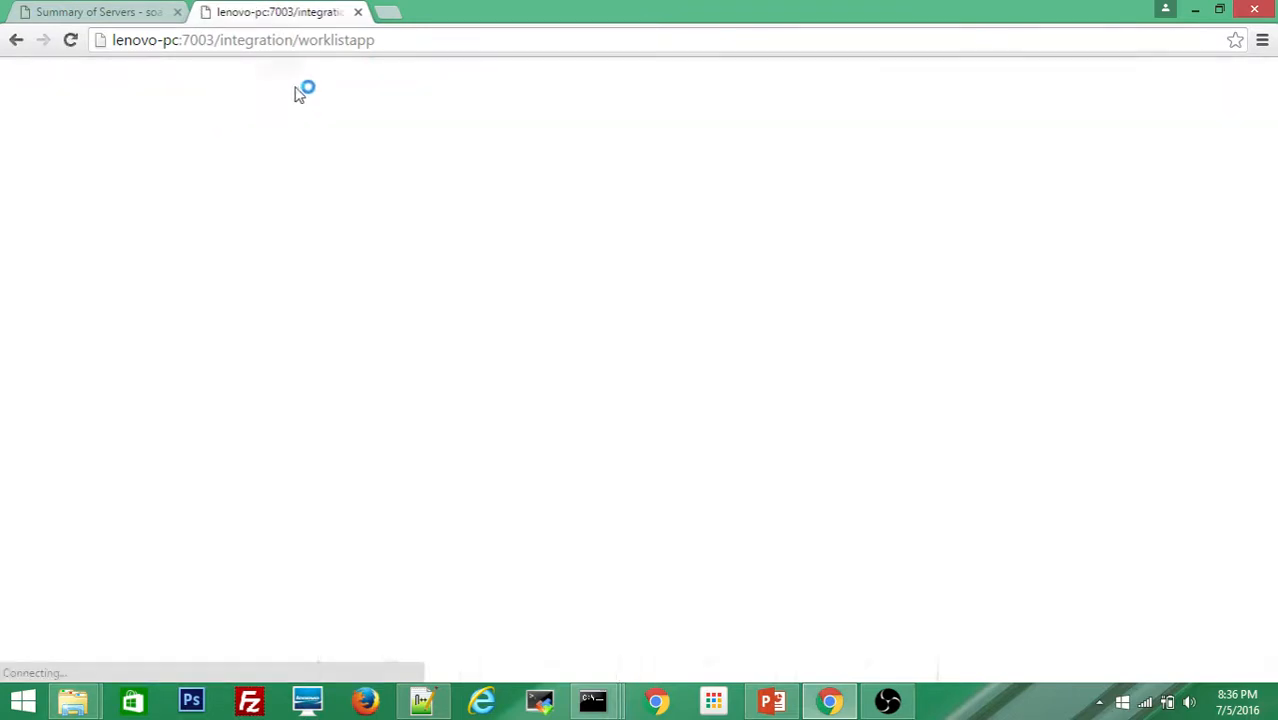
Step: Copy the BAM Composer URL from line 28 and load it in another new tab
key(alt+Tab)
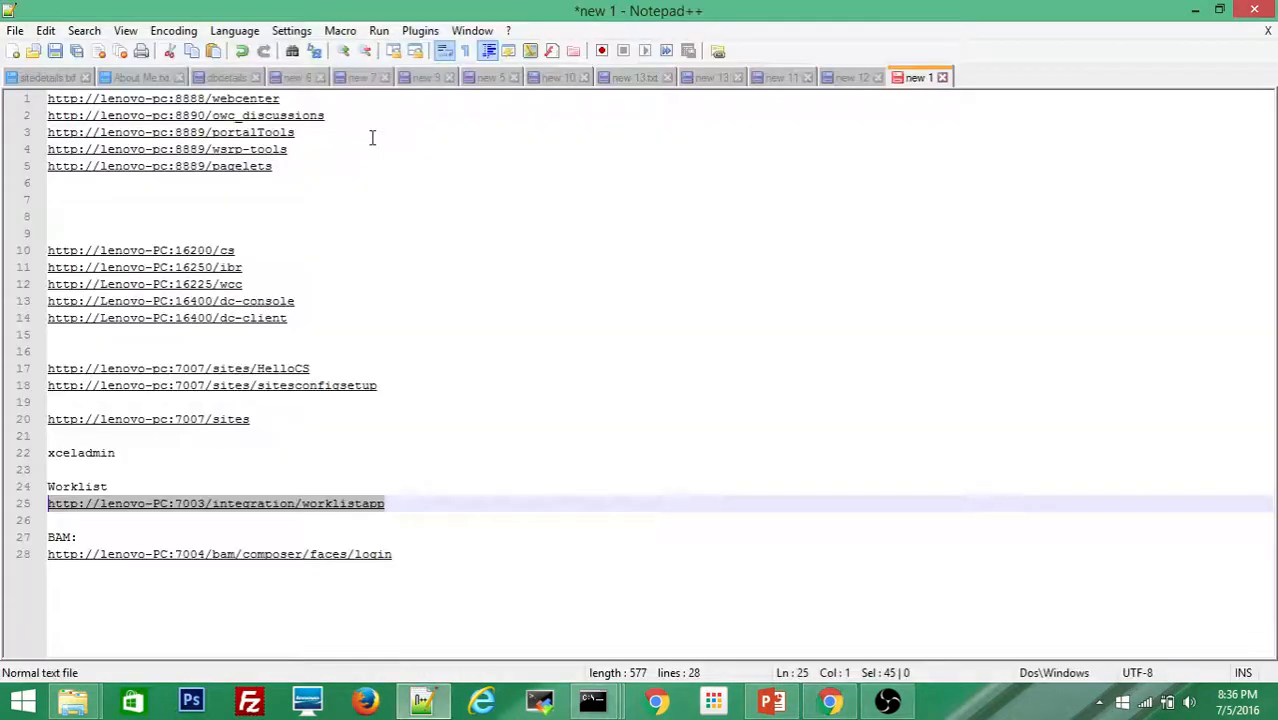
click(405, 554)
shift+click(36, 563)
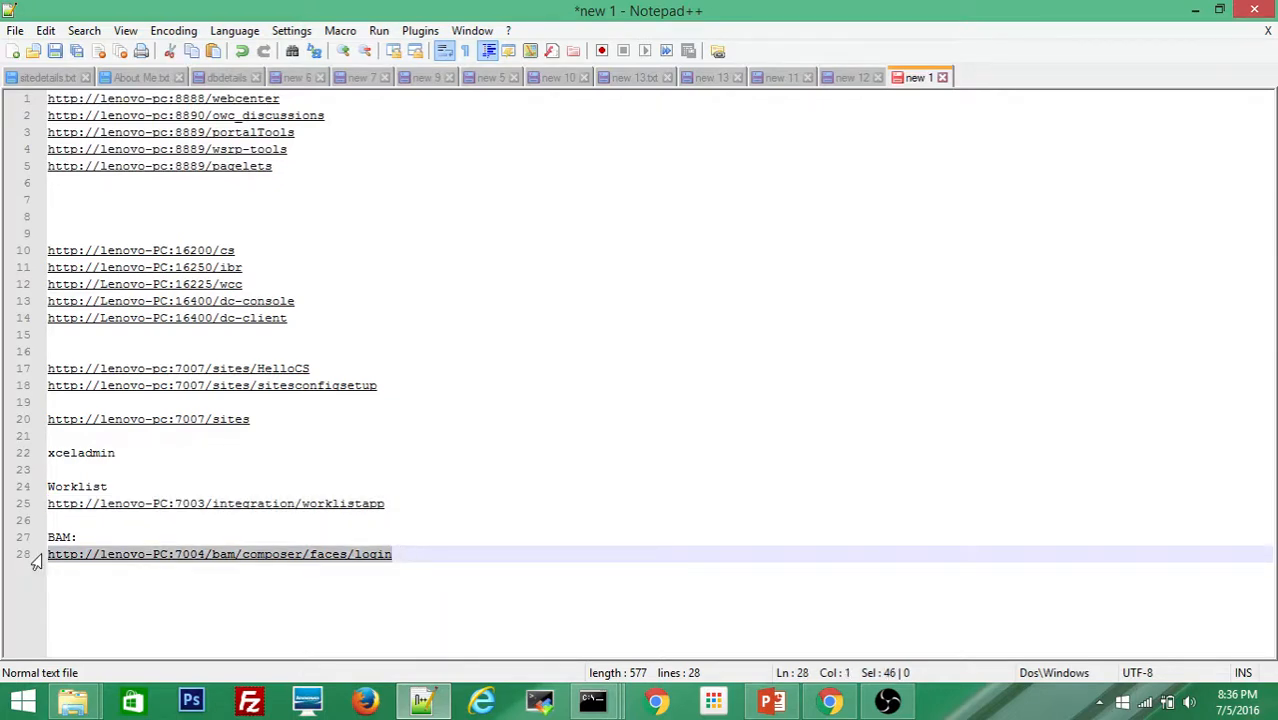
key(alt+Tab)
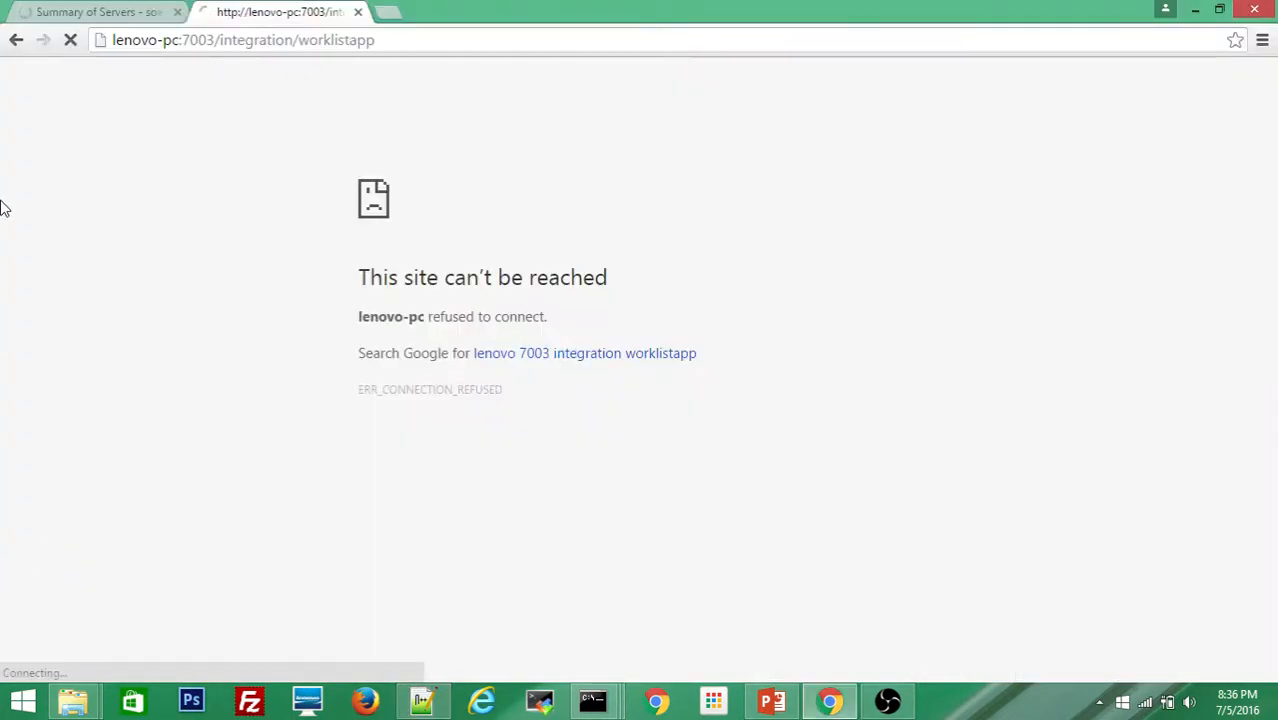
click(388, 11)
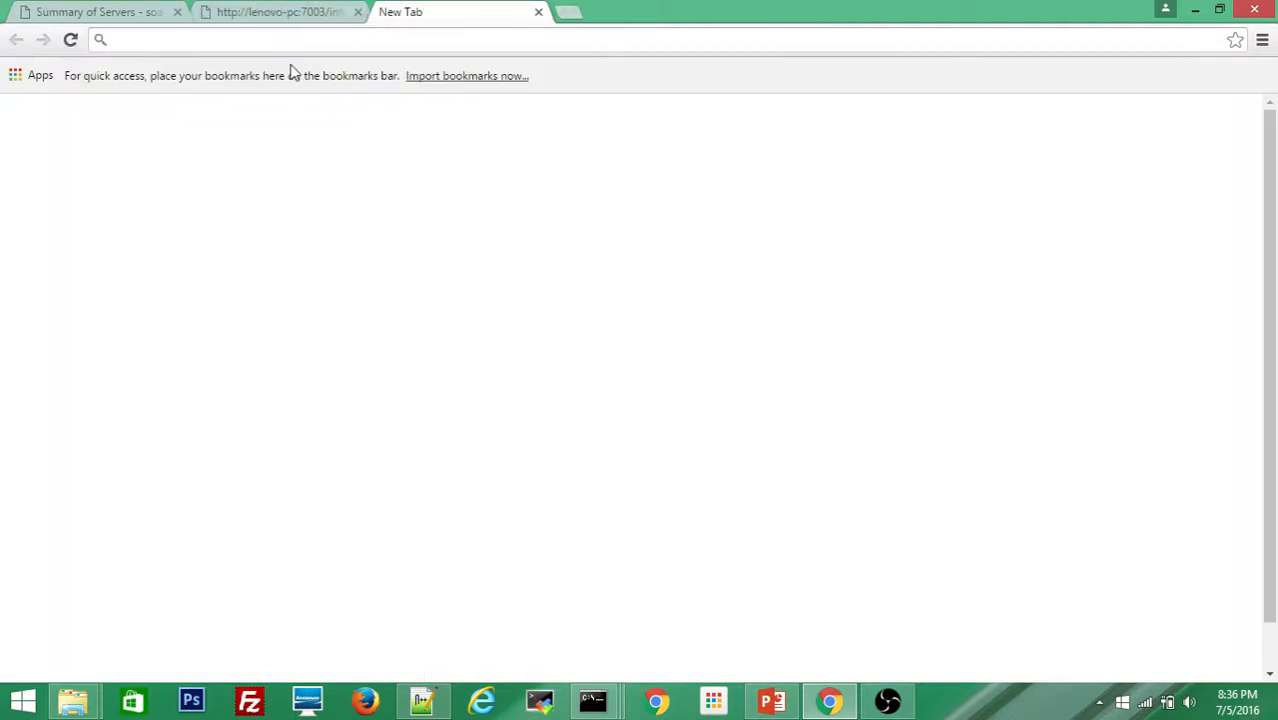
text(http://lenovo-pc:7004/bam/composer/faces/login)
key(Return)
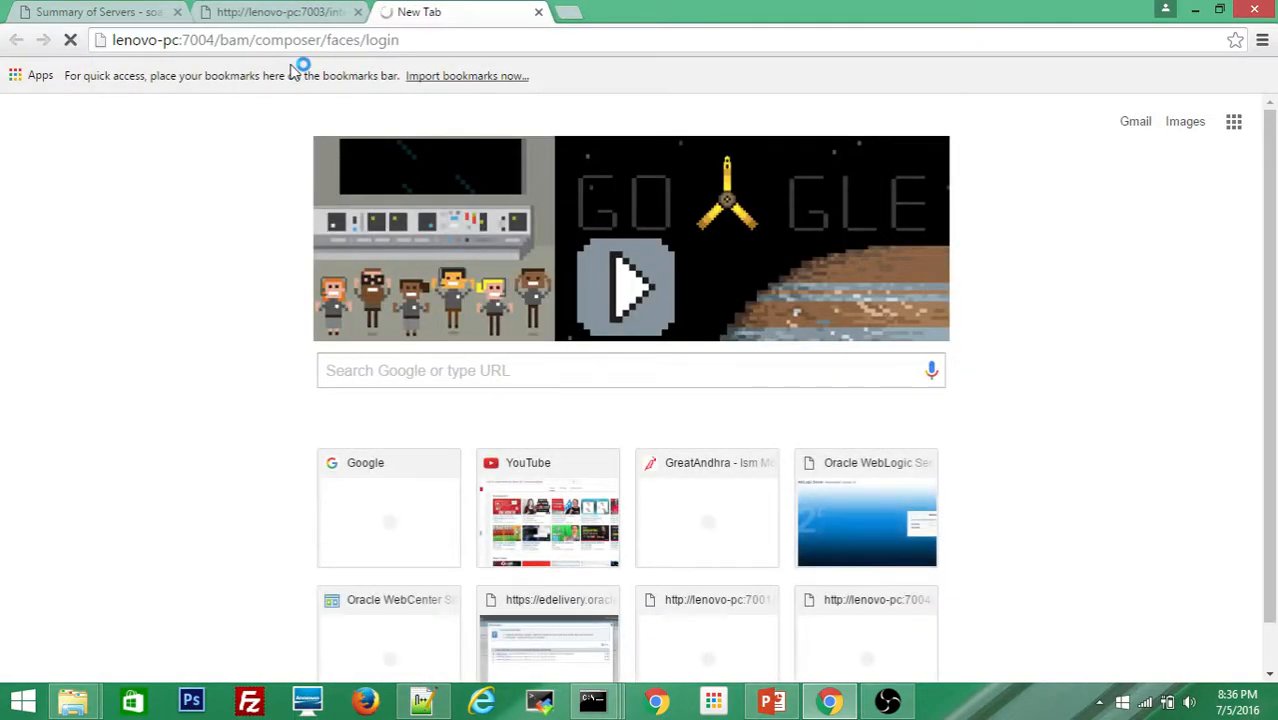
Step: Compare the Worklist and BAM Composer tabs against the WebLogic server summary
click(113, 18)
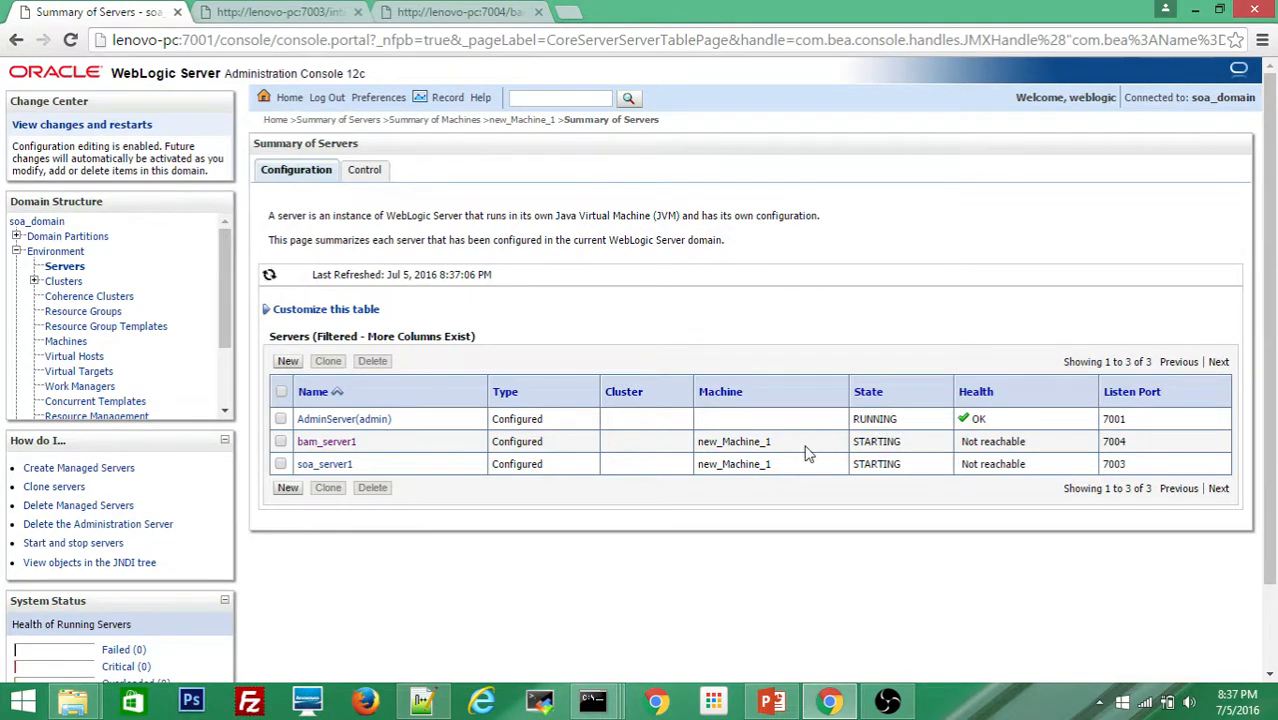
click(297, 14)
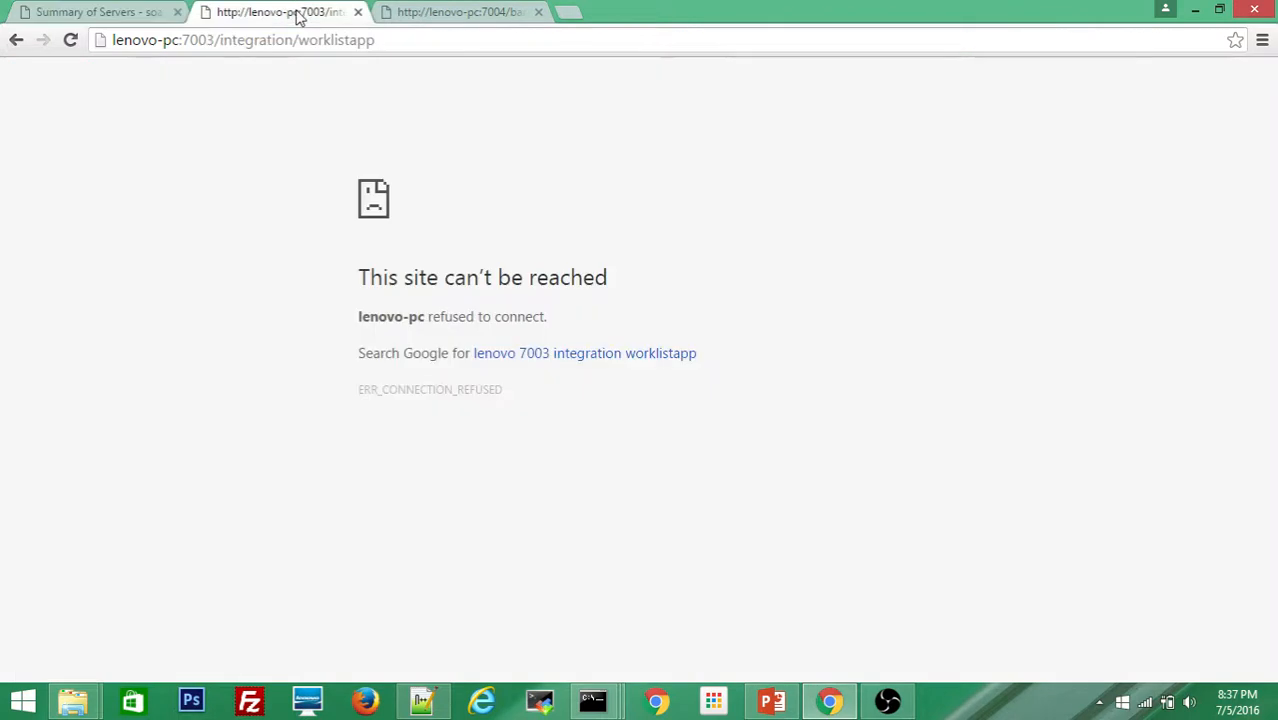
click(420, 16)
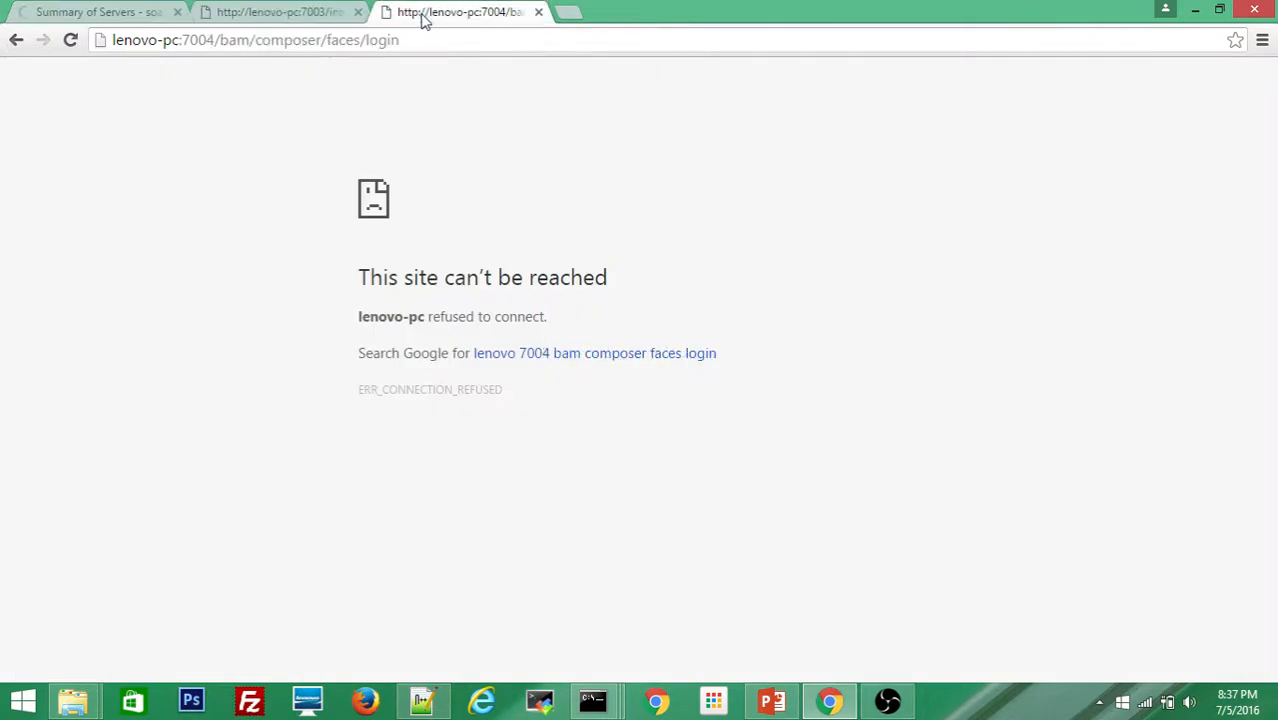
click(304, 15)
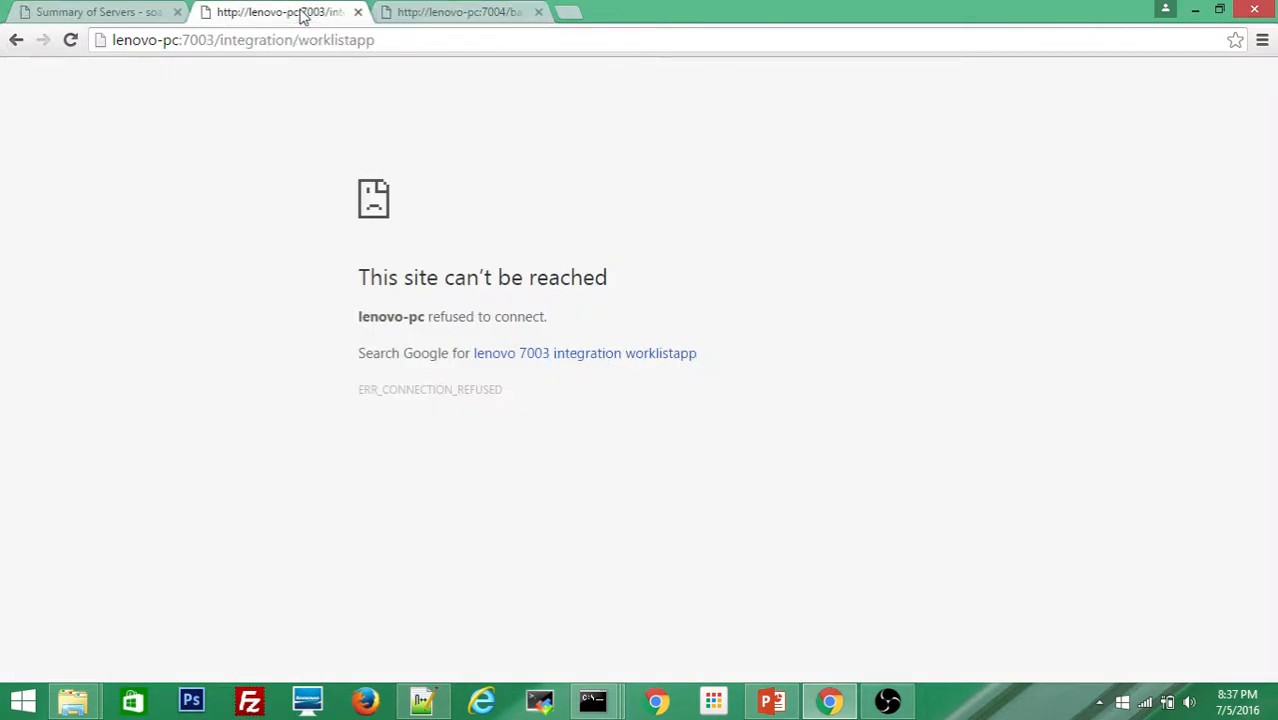
click(125, 15)
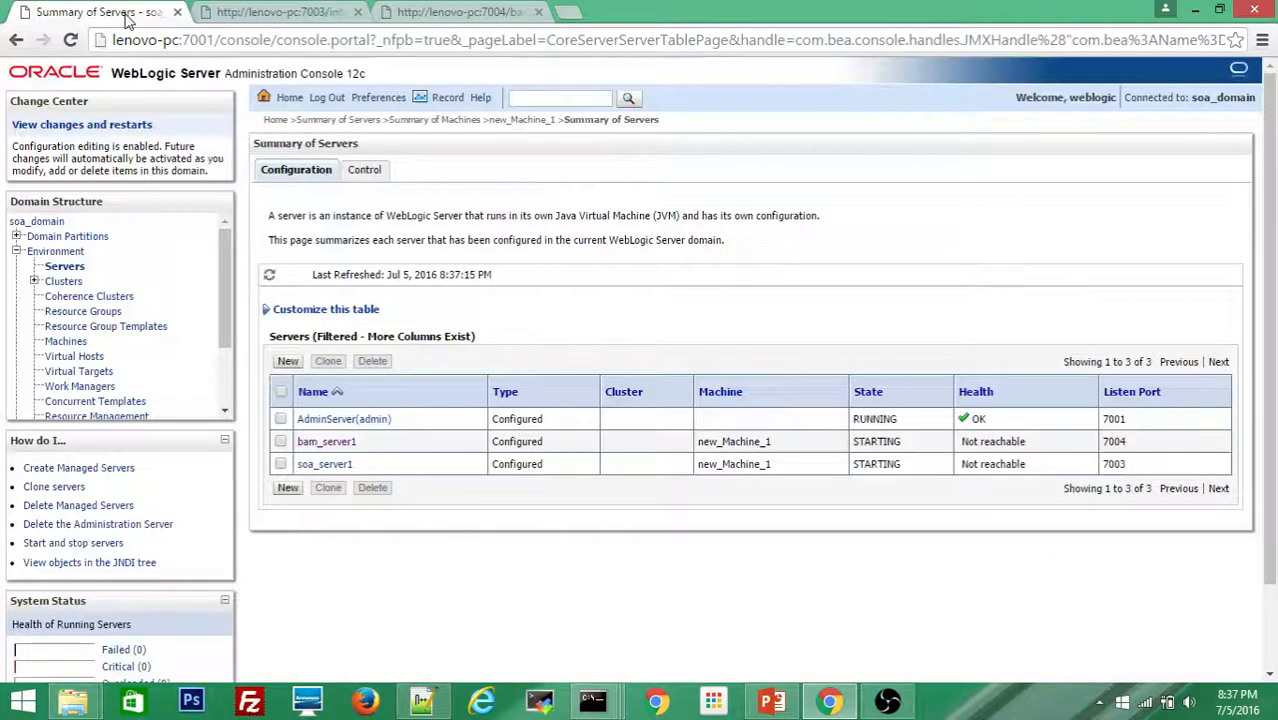
click(258, 16)
click(420, 12)
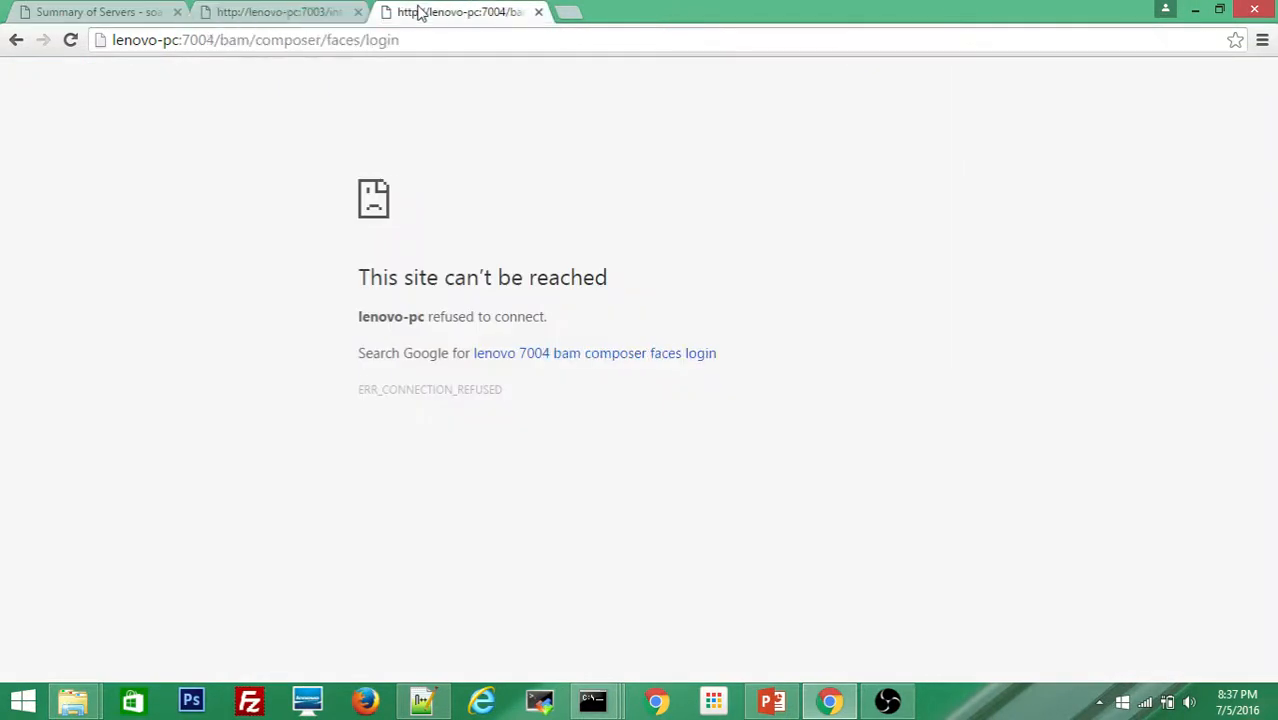
click(104, 14)
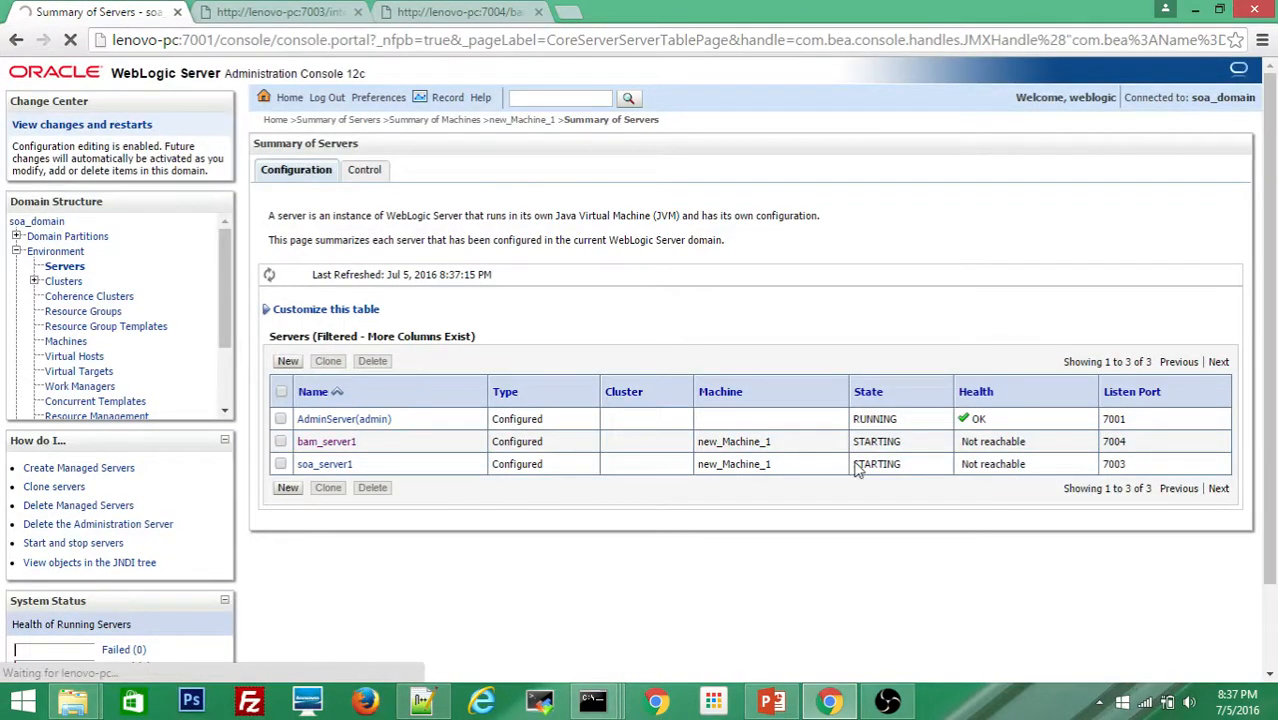
Step: Retry loading the Worklist and BAM Composer pages and recheck the server states
mouse_move(595, 700)
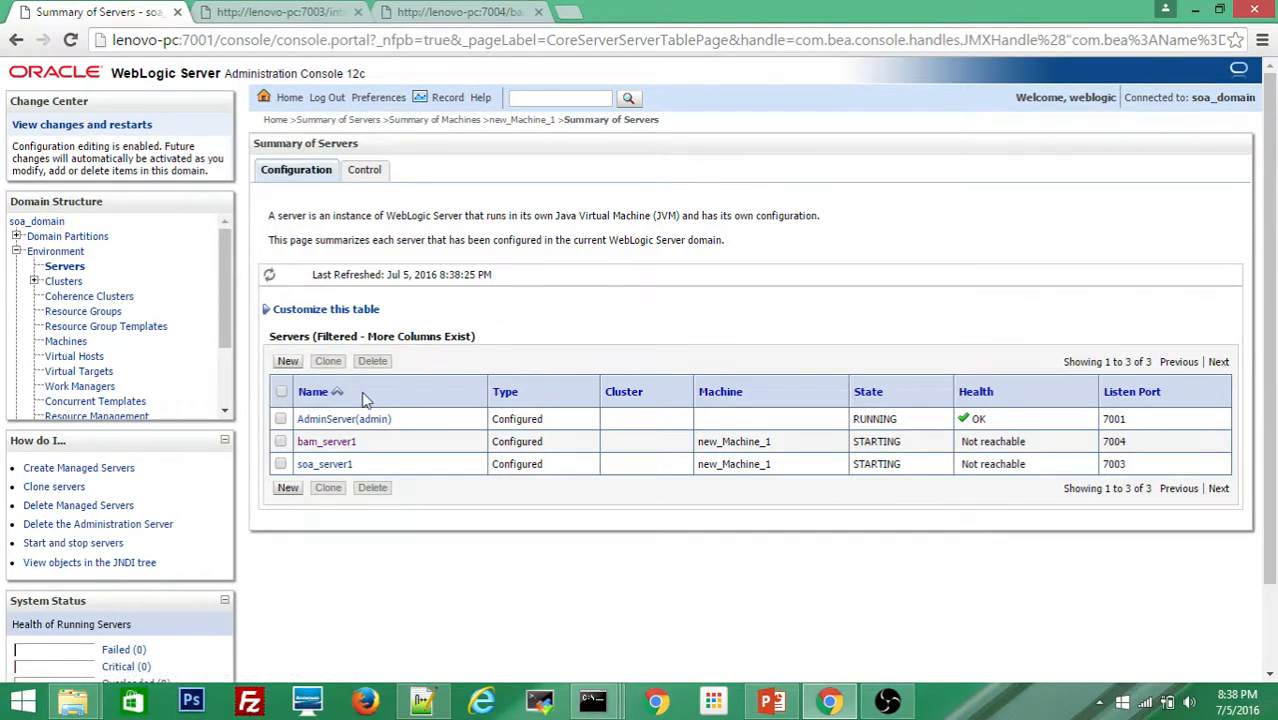
click(275, 13)
click(70, 40)
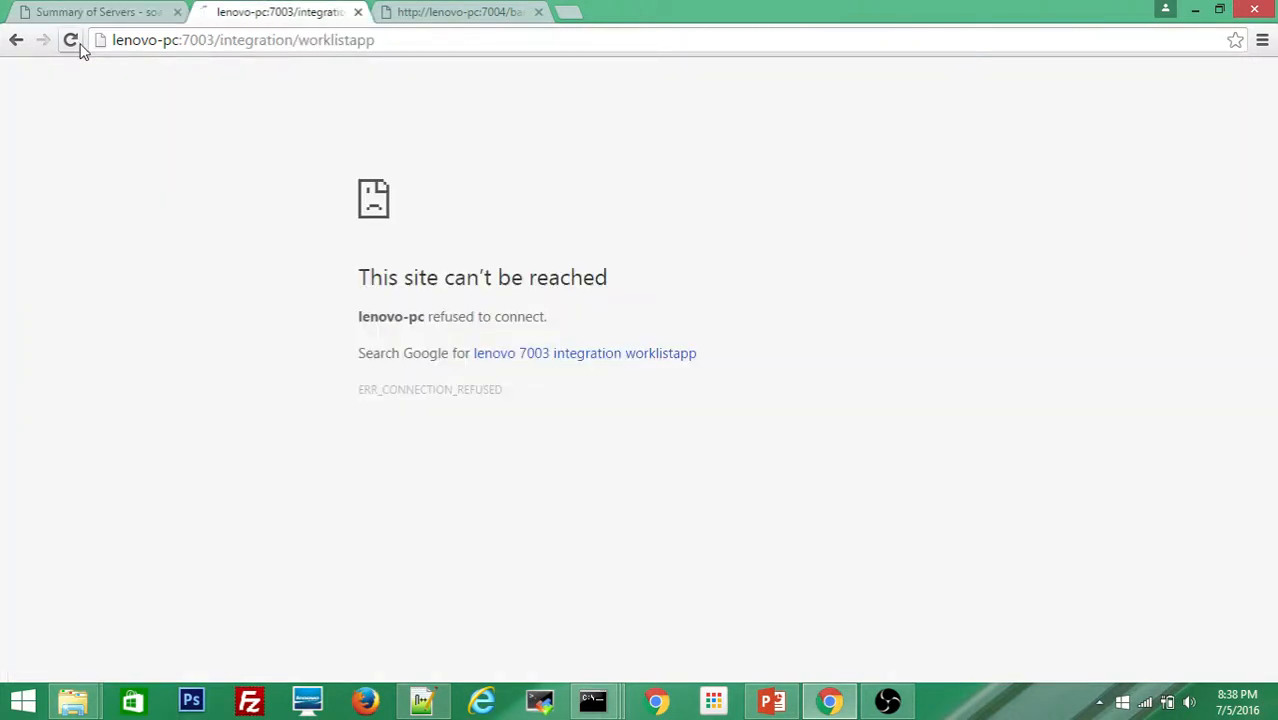
click(434, 18)
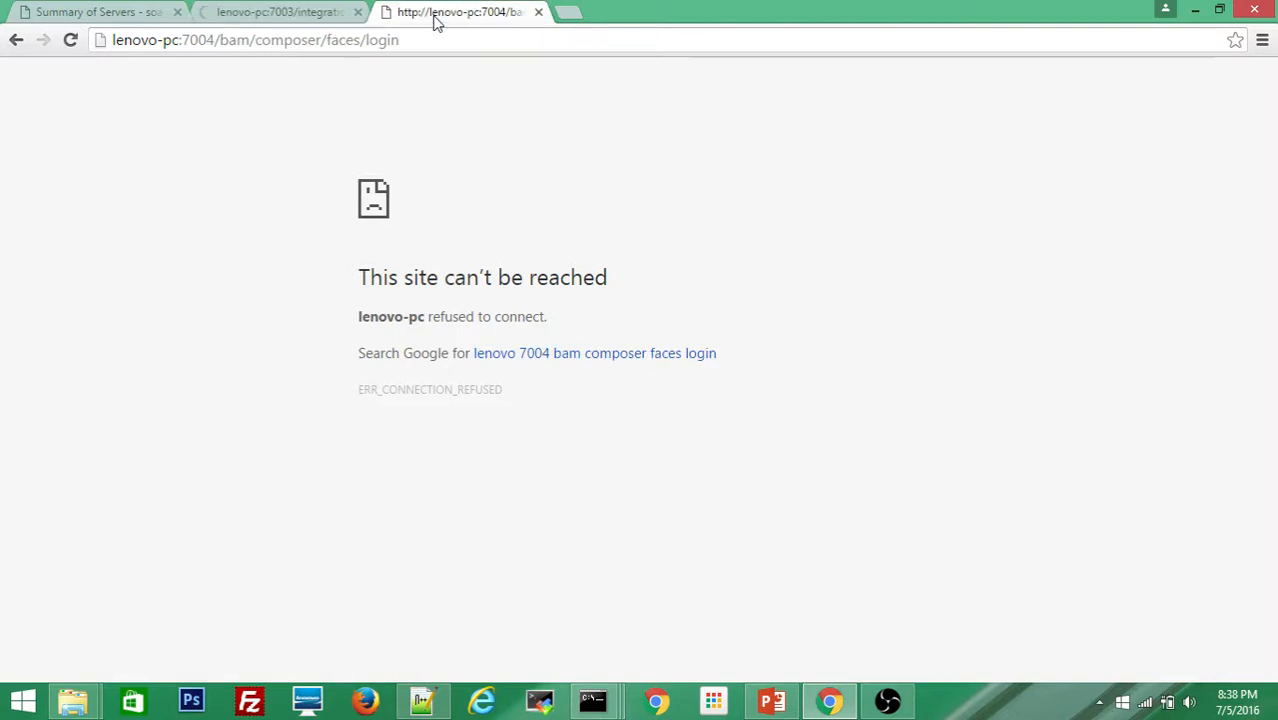
click(70, 40)
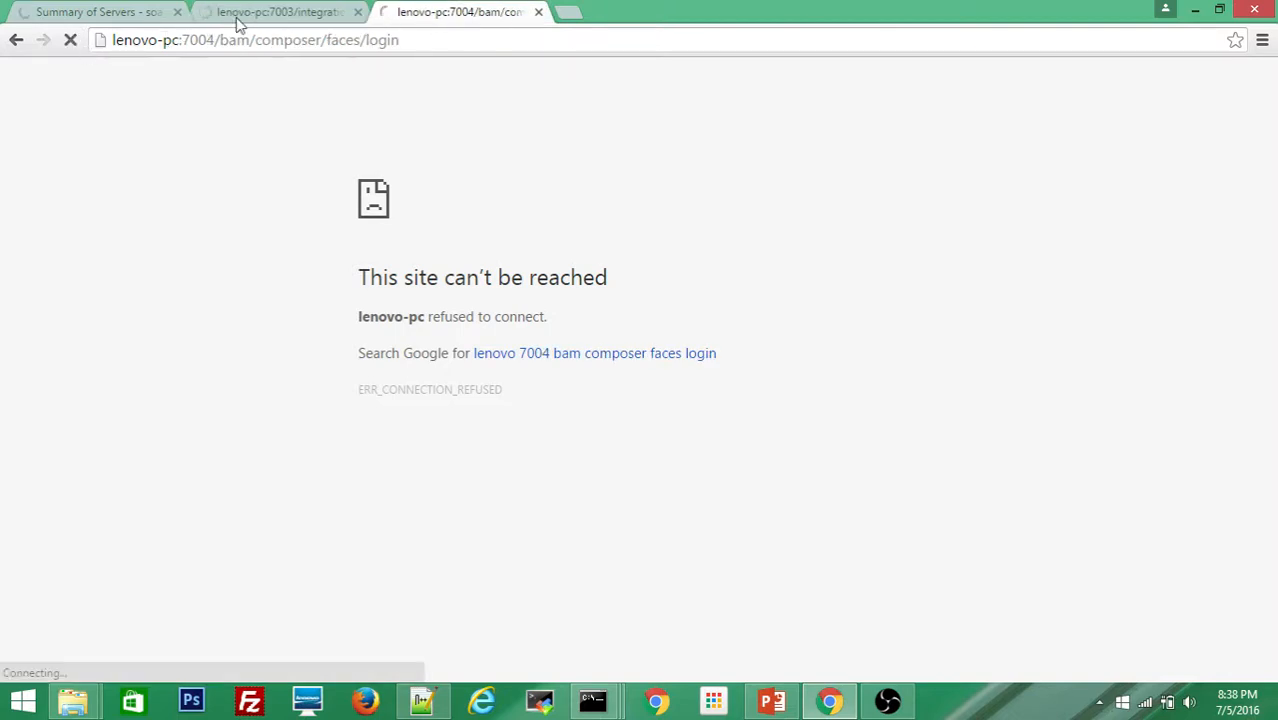
click(240, 16)
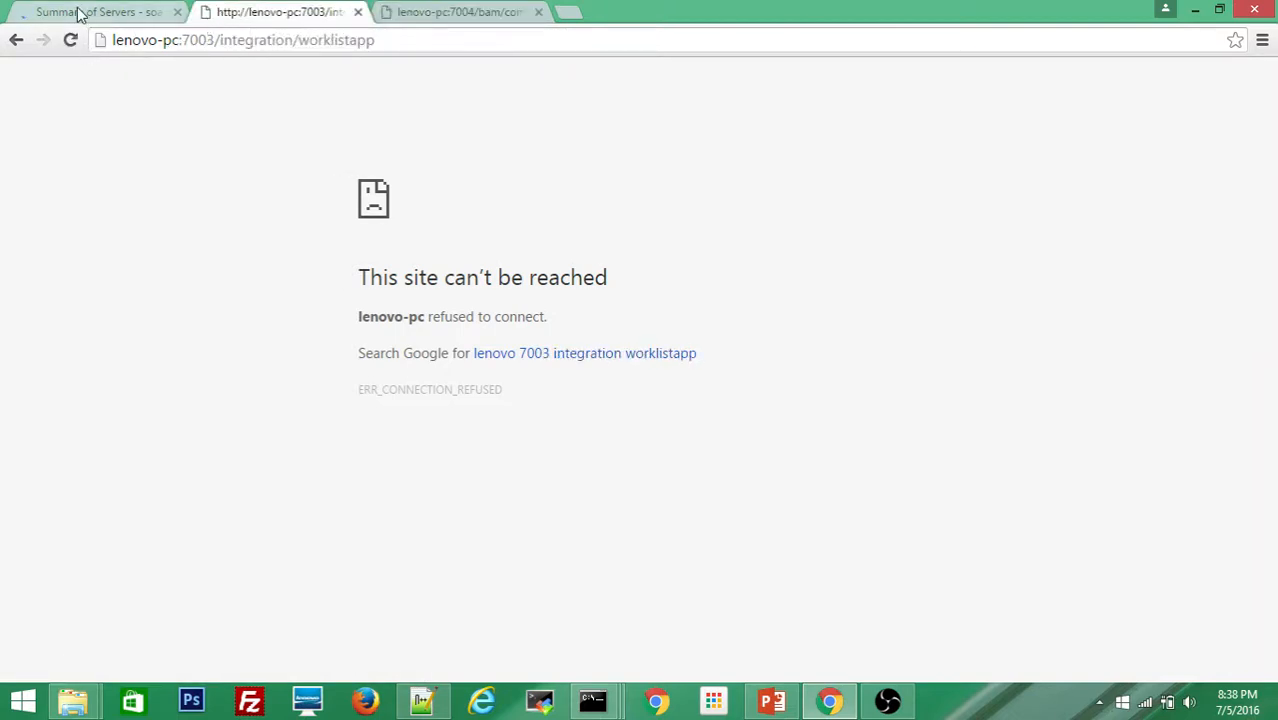
click(80, 12)
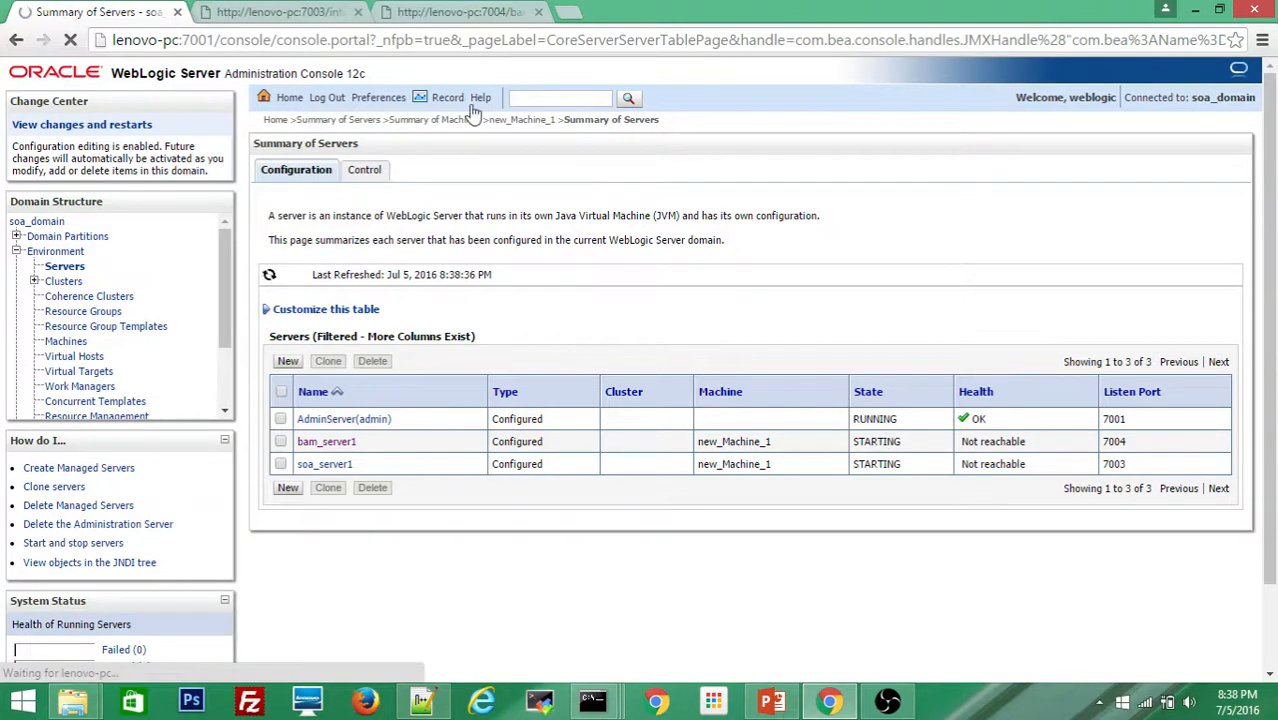
click(262, 12)
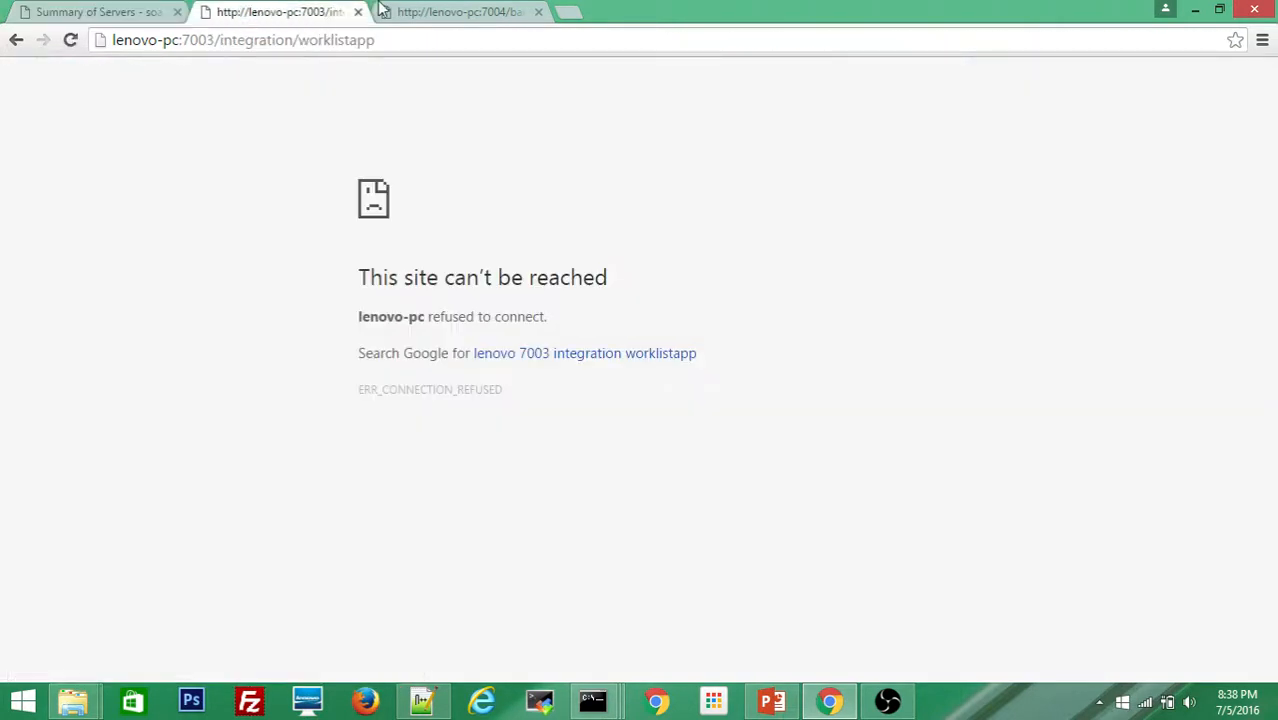
click(424, 16)
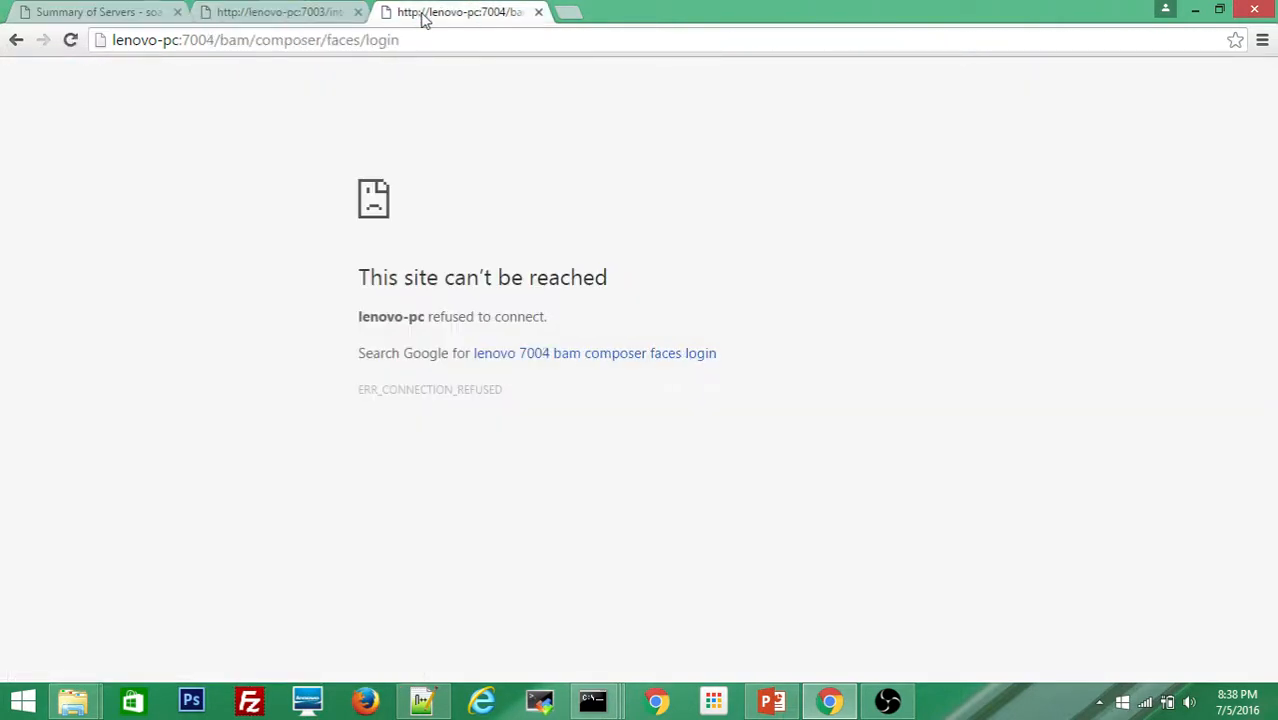
click(70, 14)
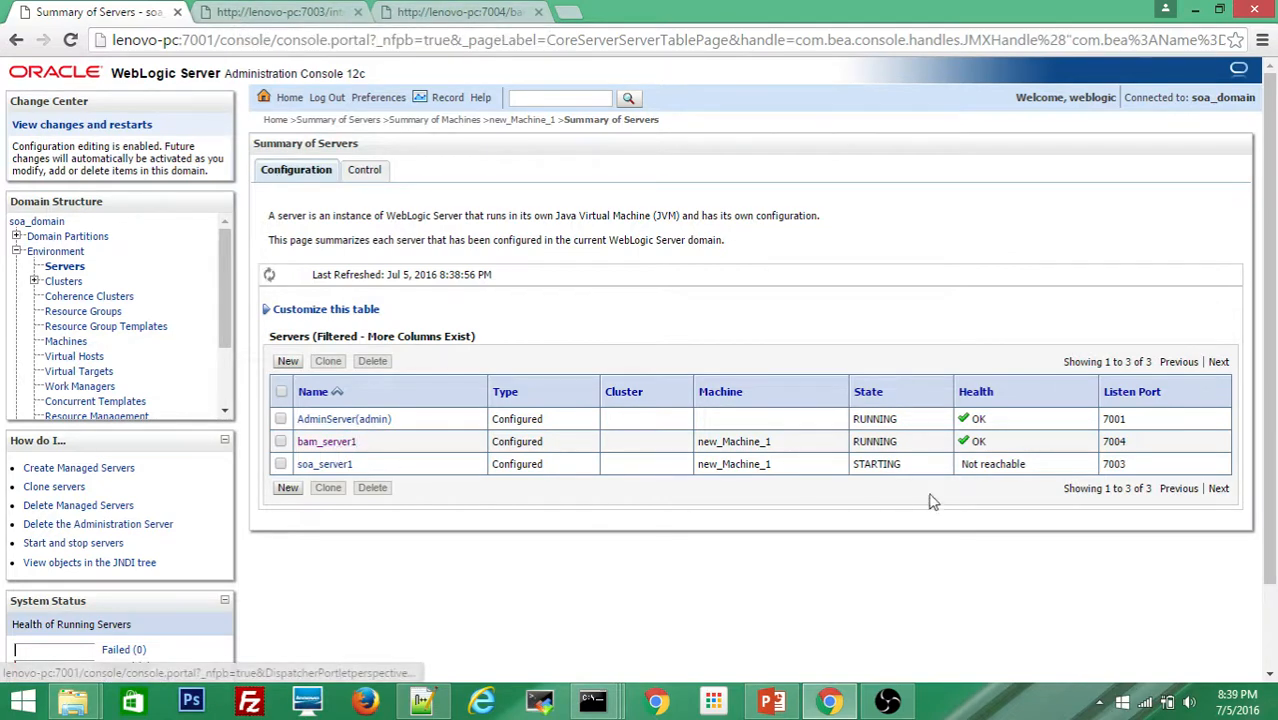
Step: Reload the BAM Composer login on port 7004 and sign in with the username and password
click(463, 18)
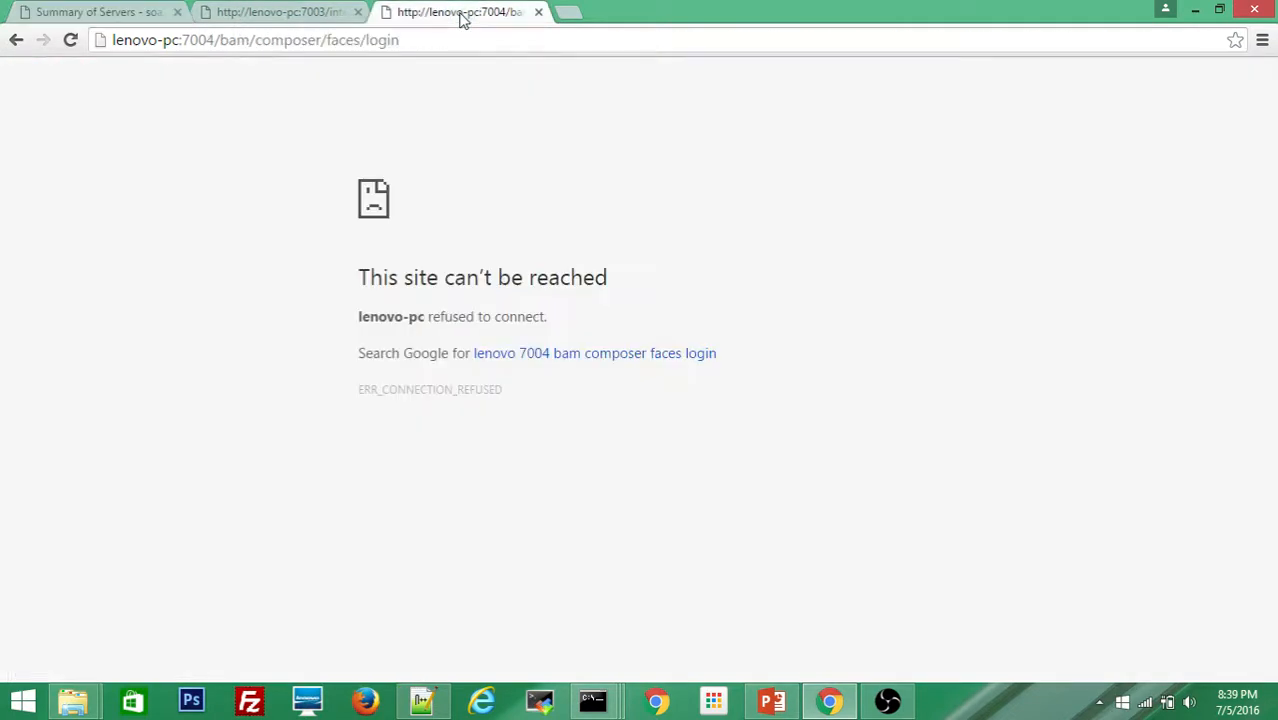
click(70, 42)
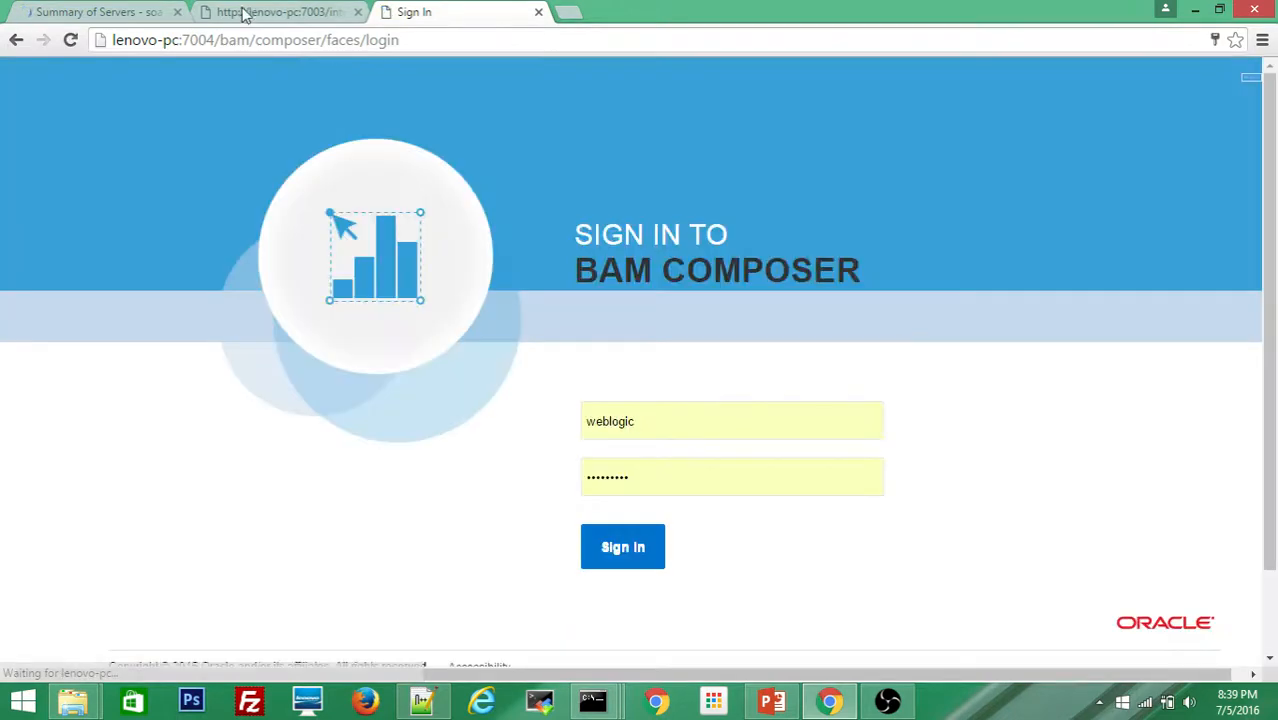
click(646, 428)
click(646, 478)
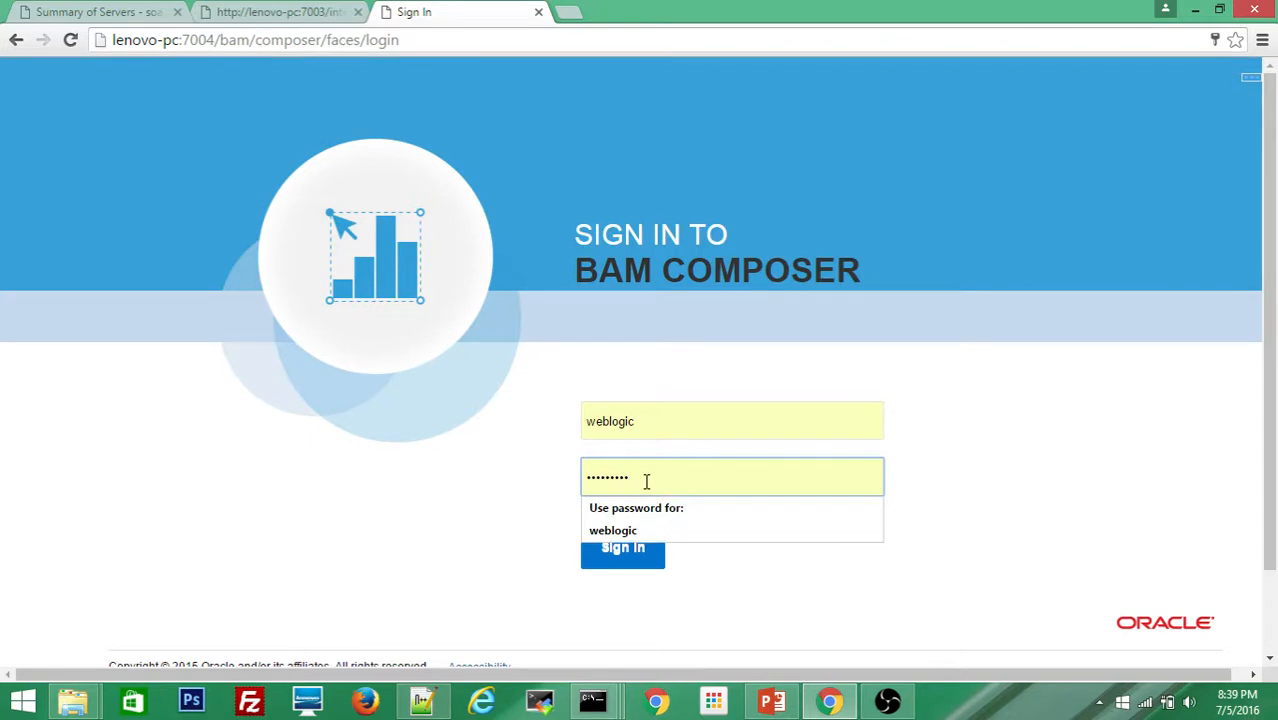
click(922, 470)
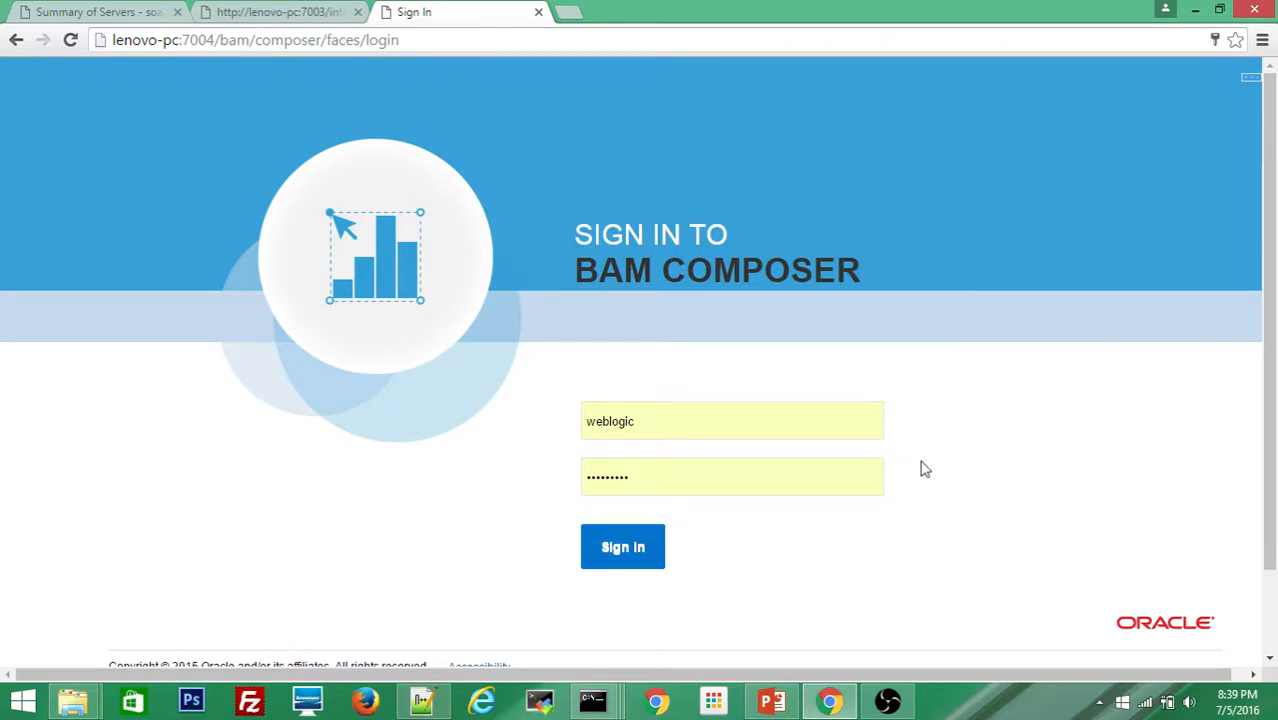
click(627, 550)
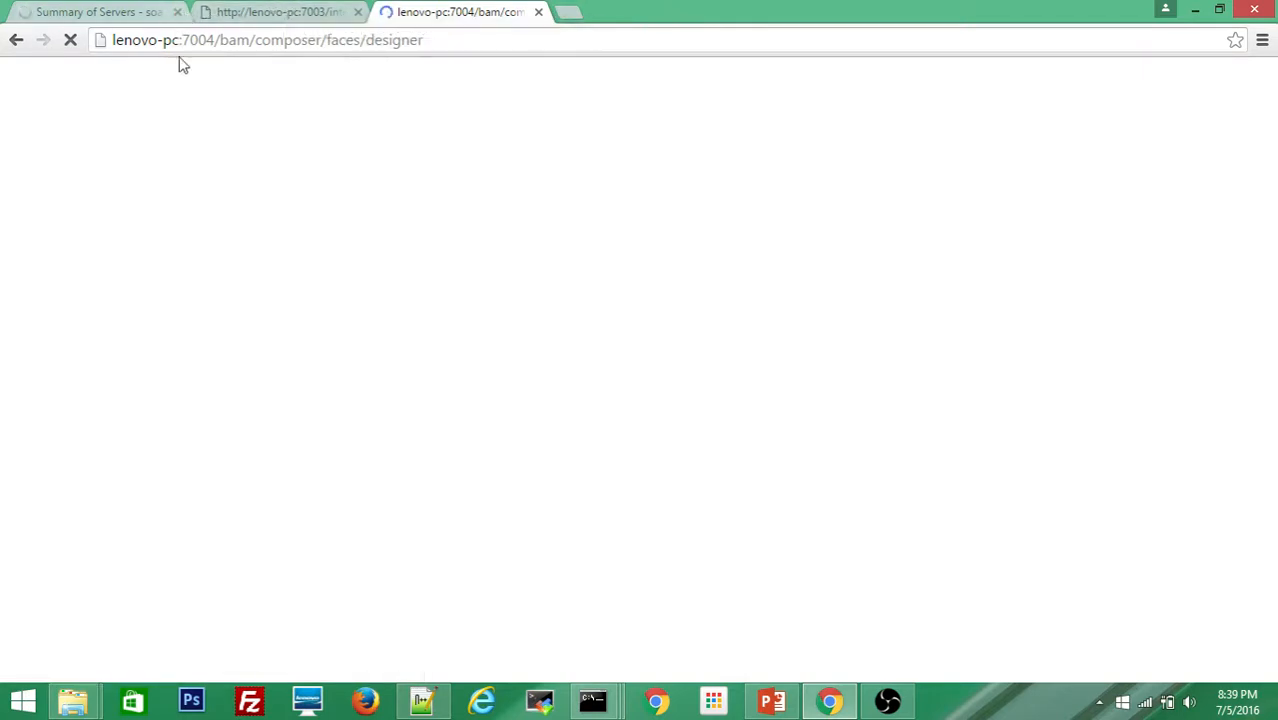
click(78, 11)
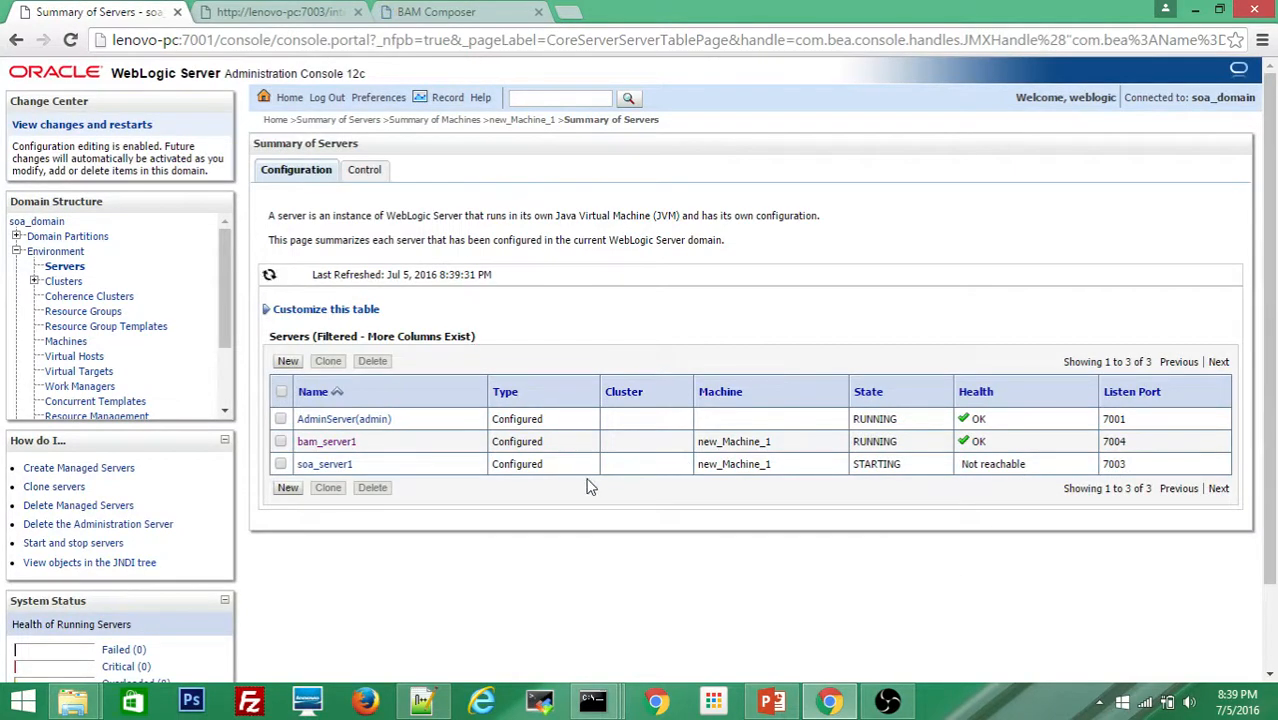
Step: Refresh the server list, then open BAM Composer's Administrator area with Data Objects and monitoring
click(324, 468)
click(435, 11)
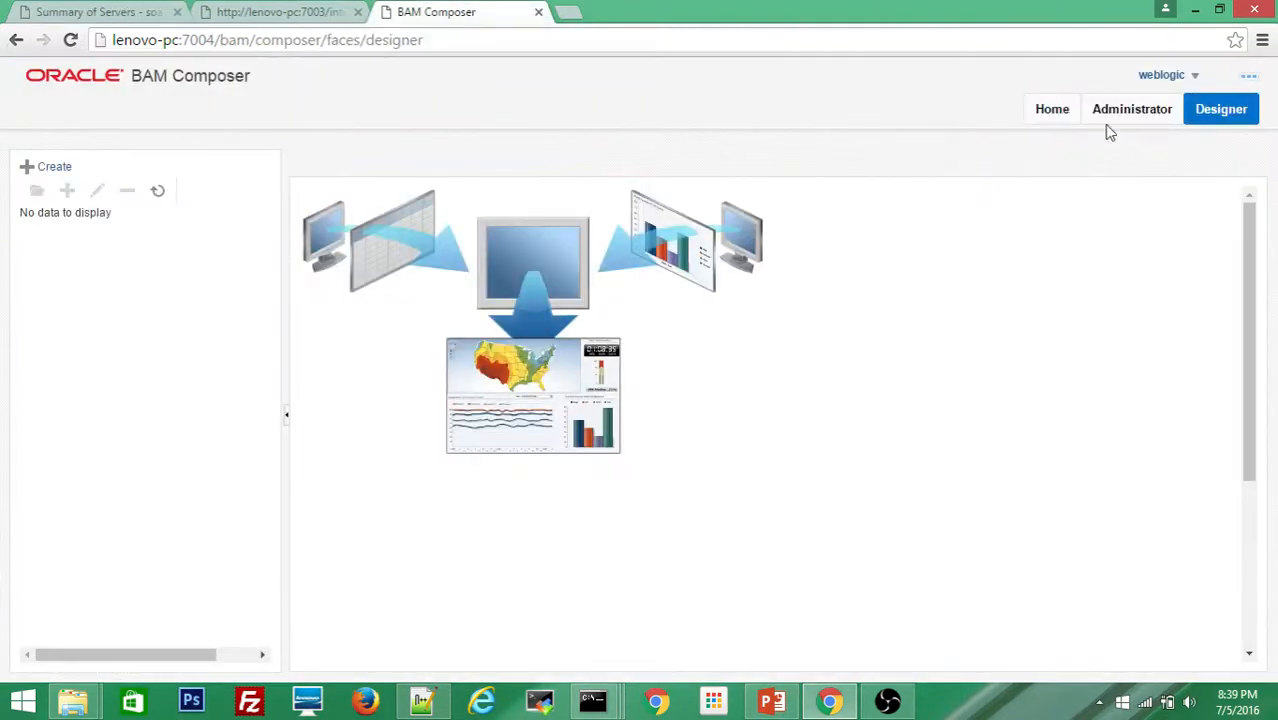
click(1137, 110)
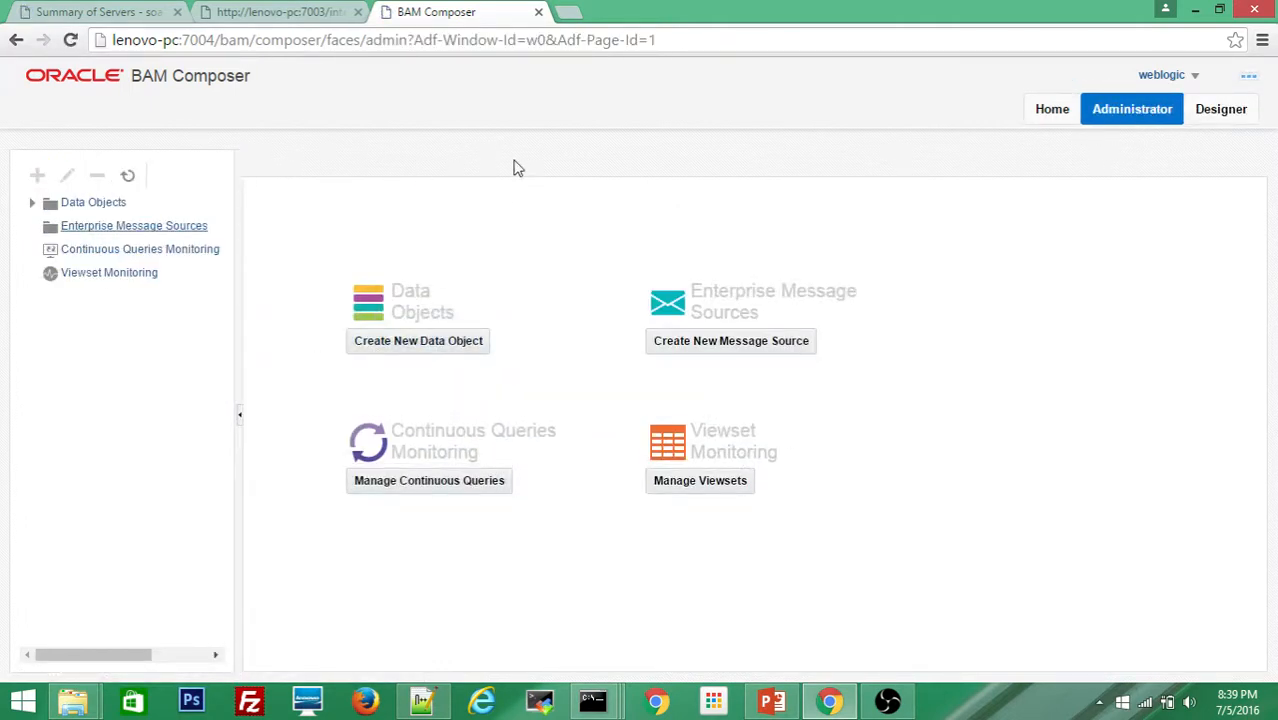
Step: Check the server summary until soa_server1 is RUNNING, then reload the 7003 worklist page
click(284, 18)
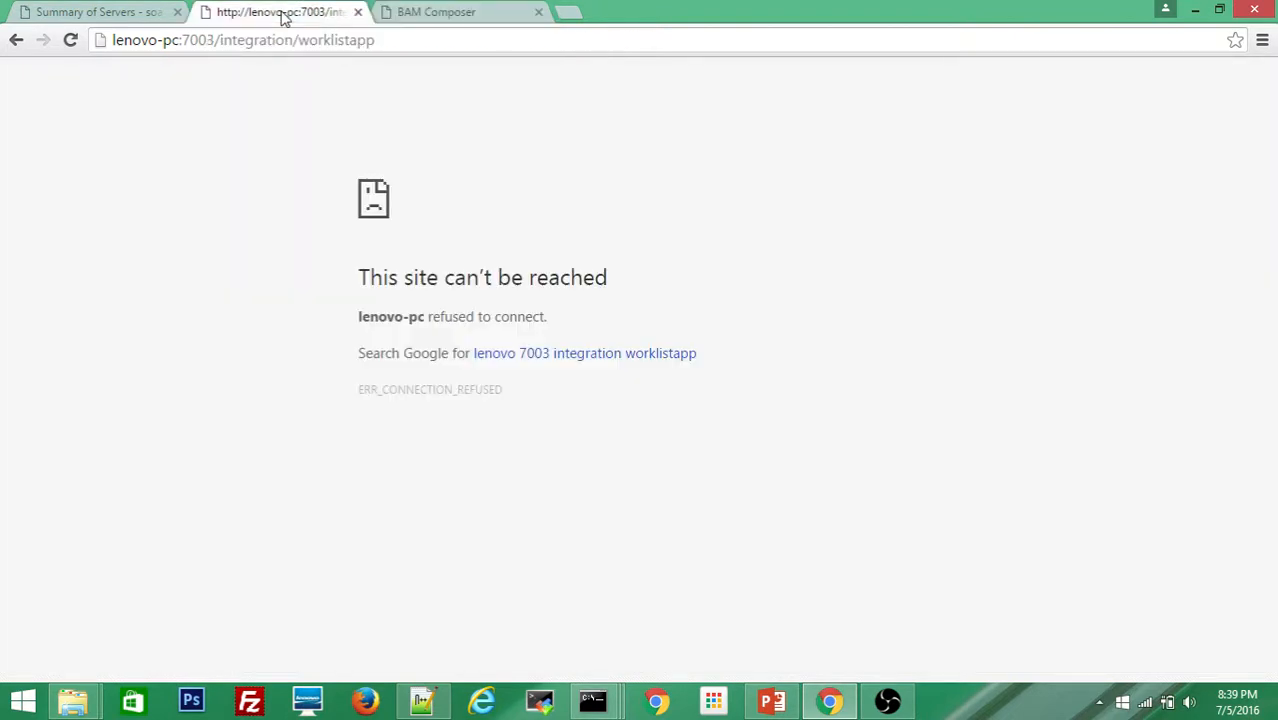
click(128, 18)
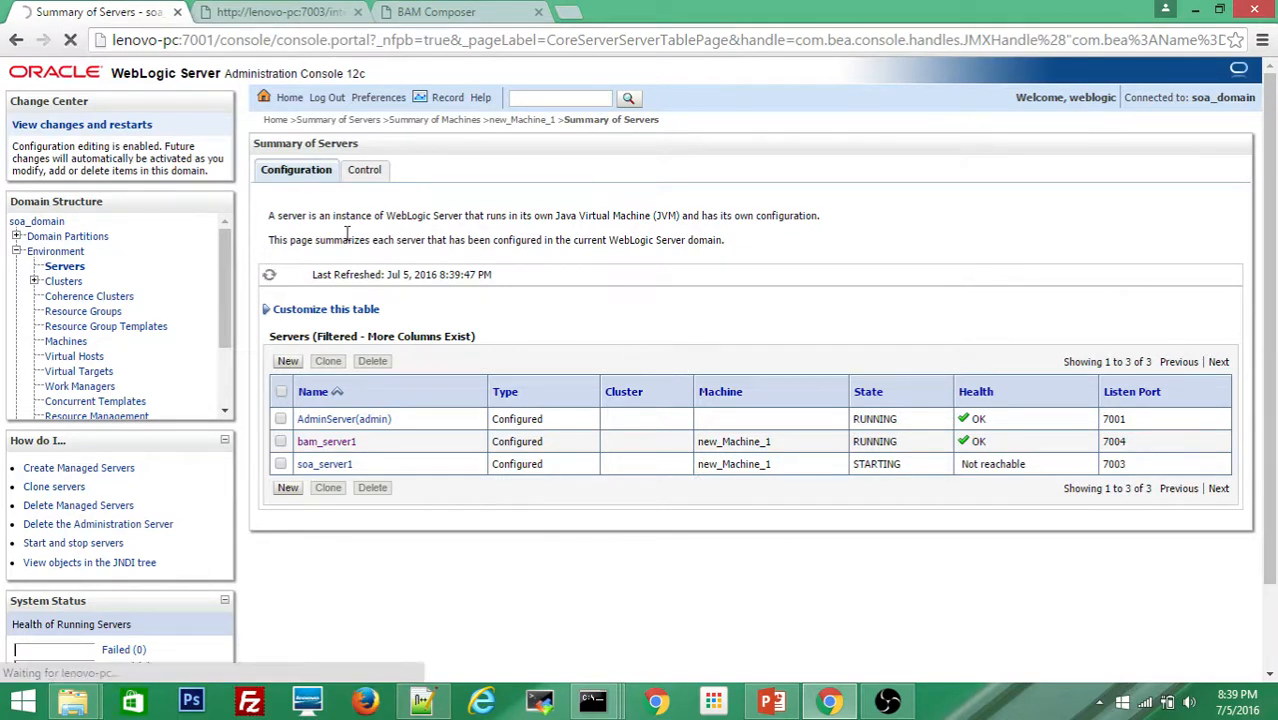
click(258, 18)
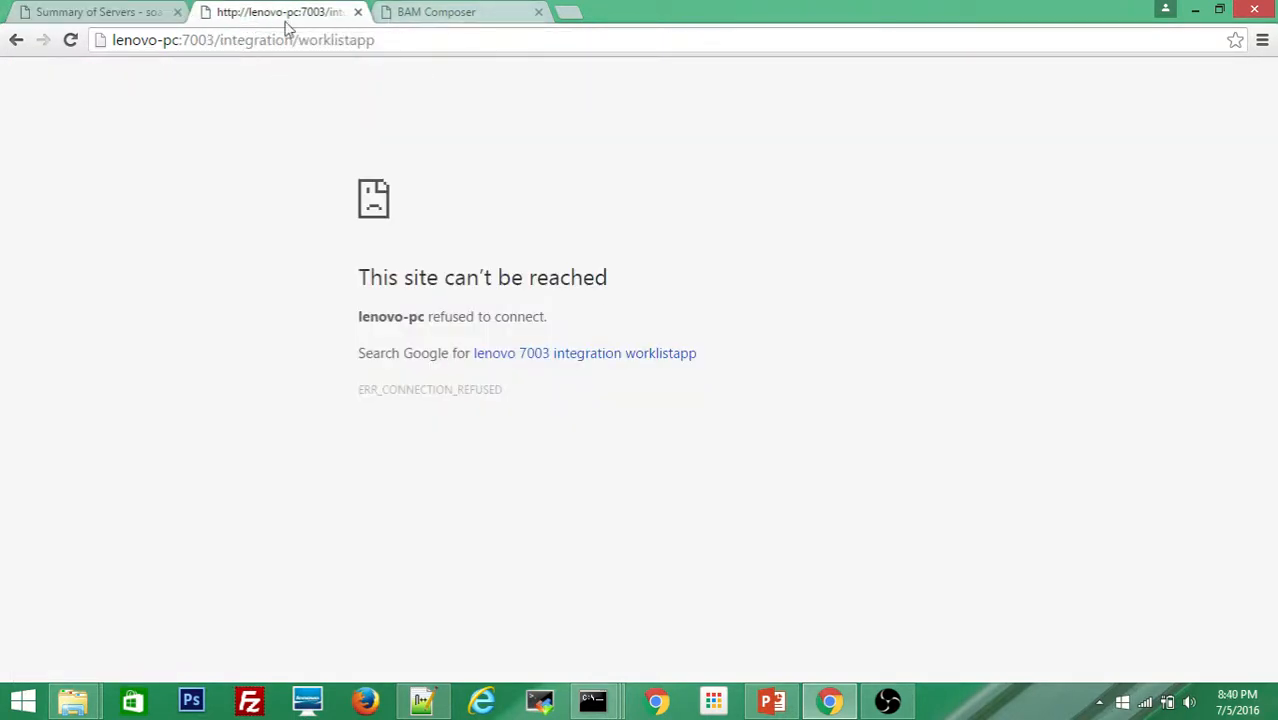
click(97, 16)
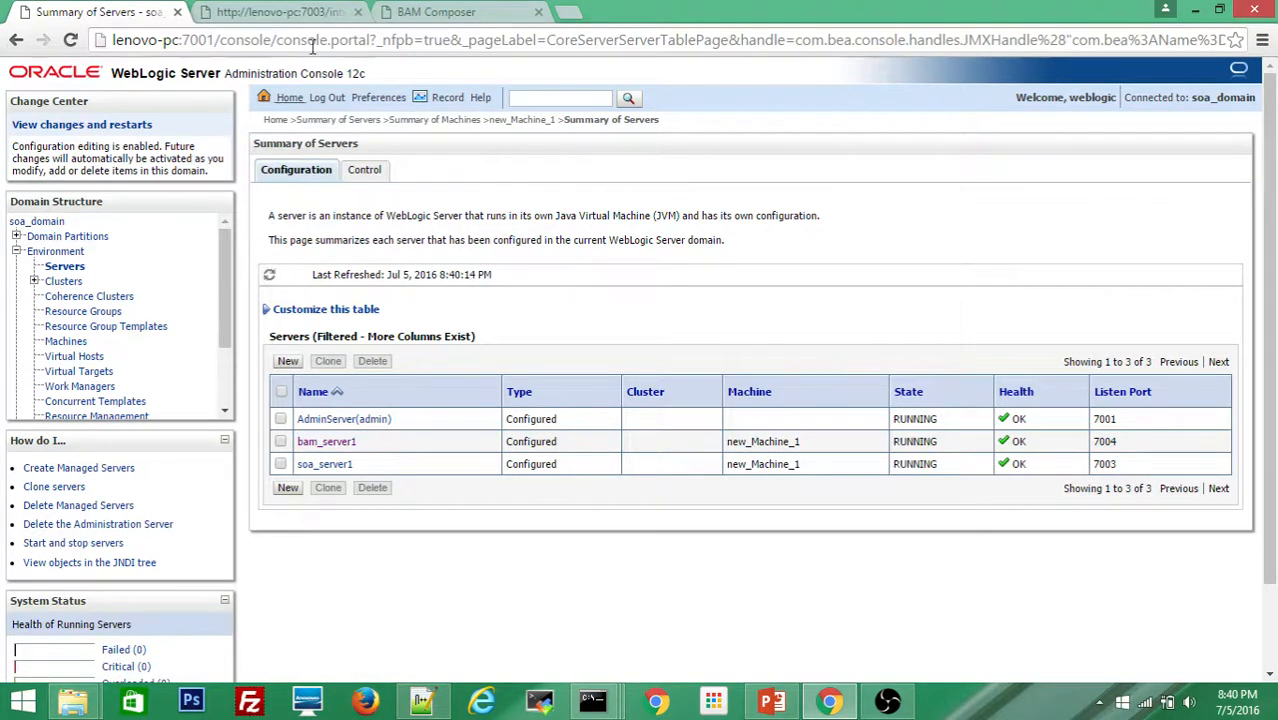
click(280, 12)
click(70, 42)
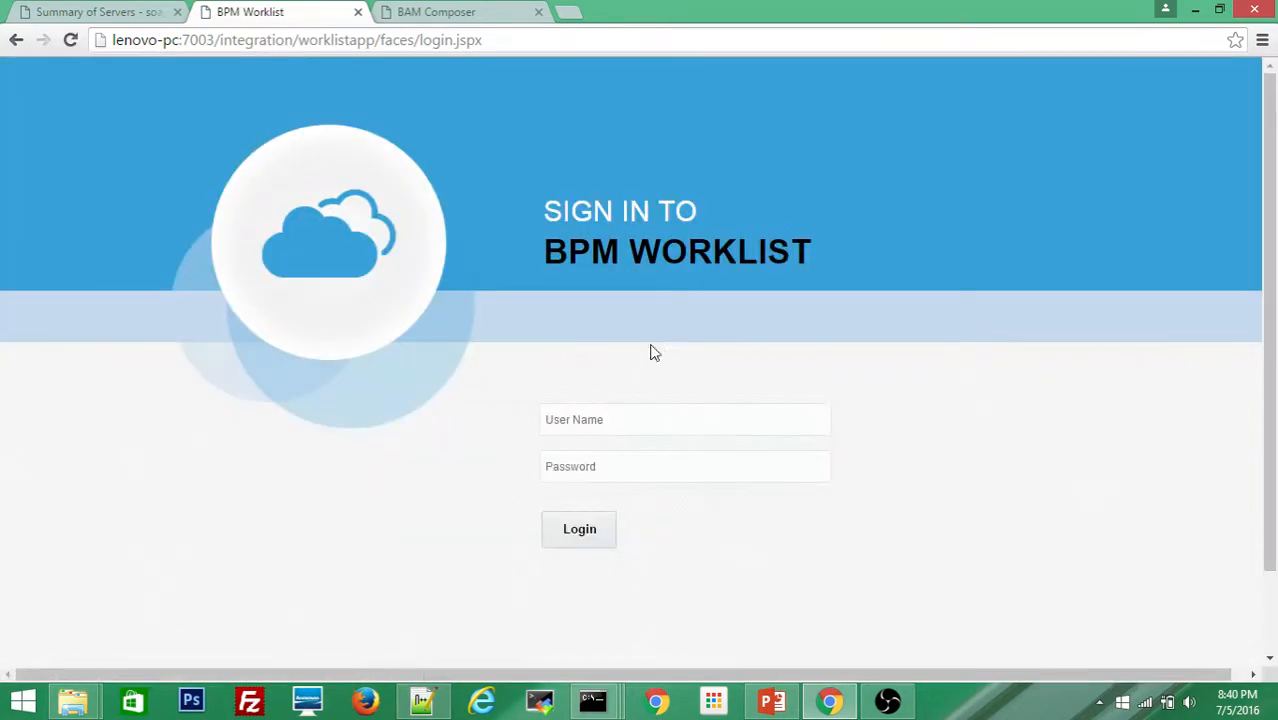
Step: Enter the user name and password and log in to BPM Worklist
click(601, 427)
text(WE)
key(BackSpace)
key(BackSpace)
text(we)
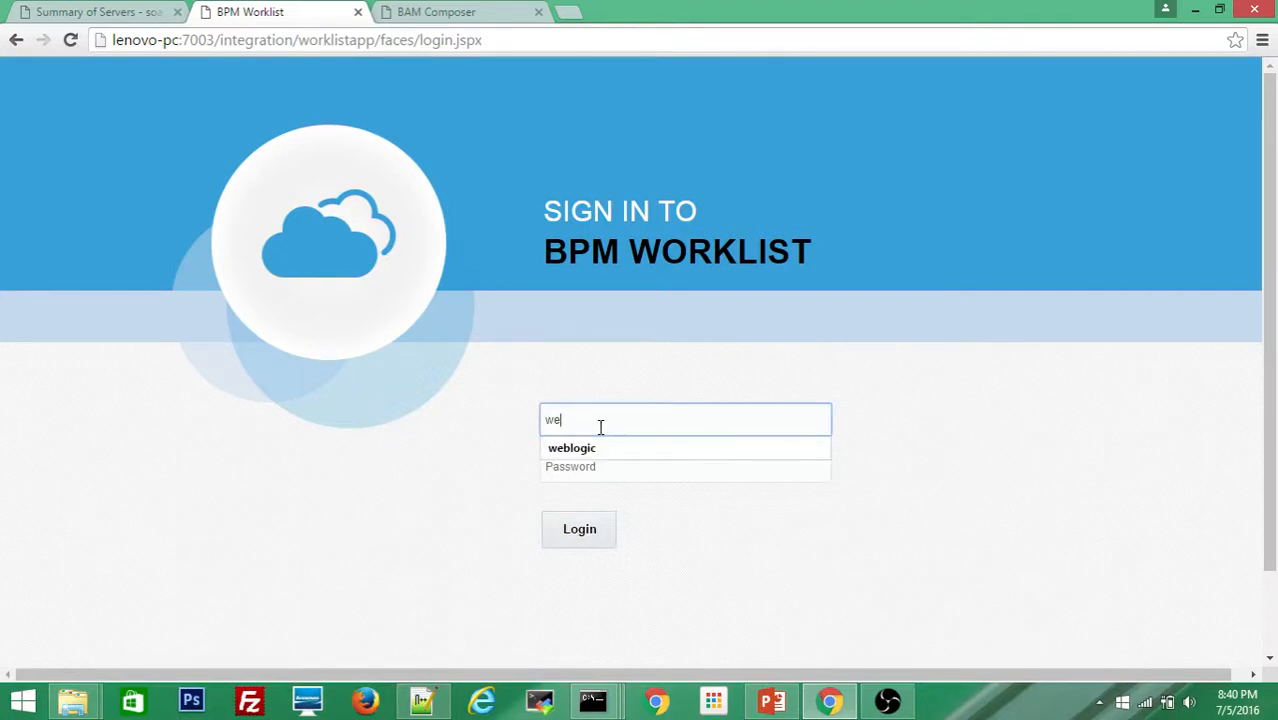
key(Down)
key(Tab)
text(weblogic1)
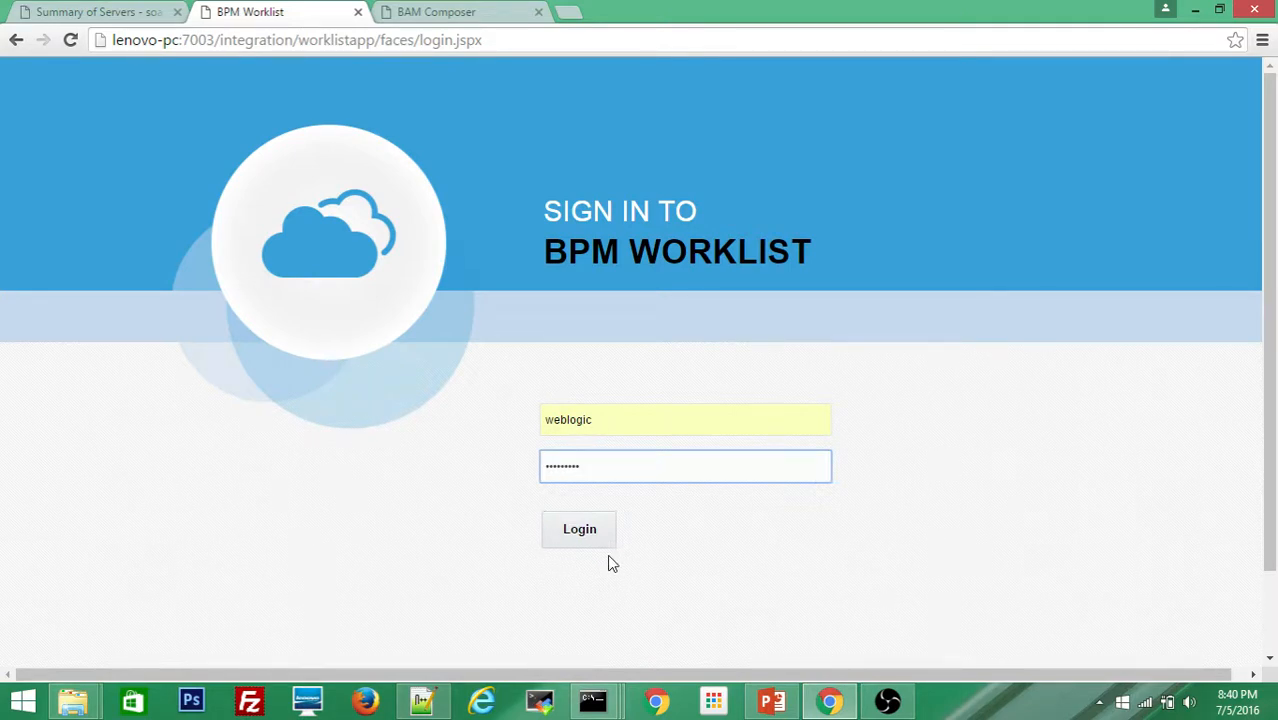
click(577, 532)
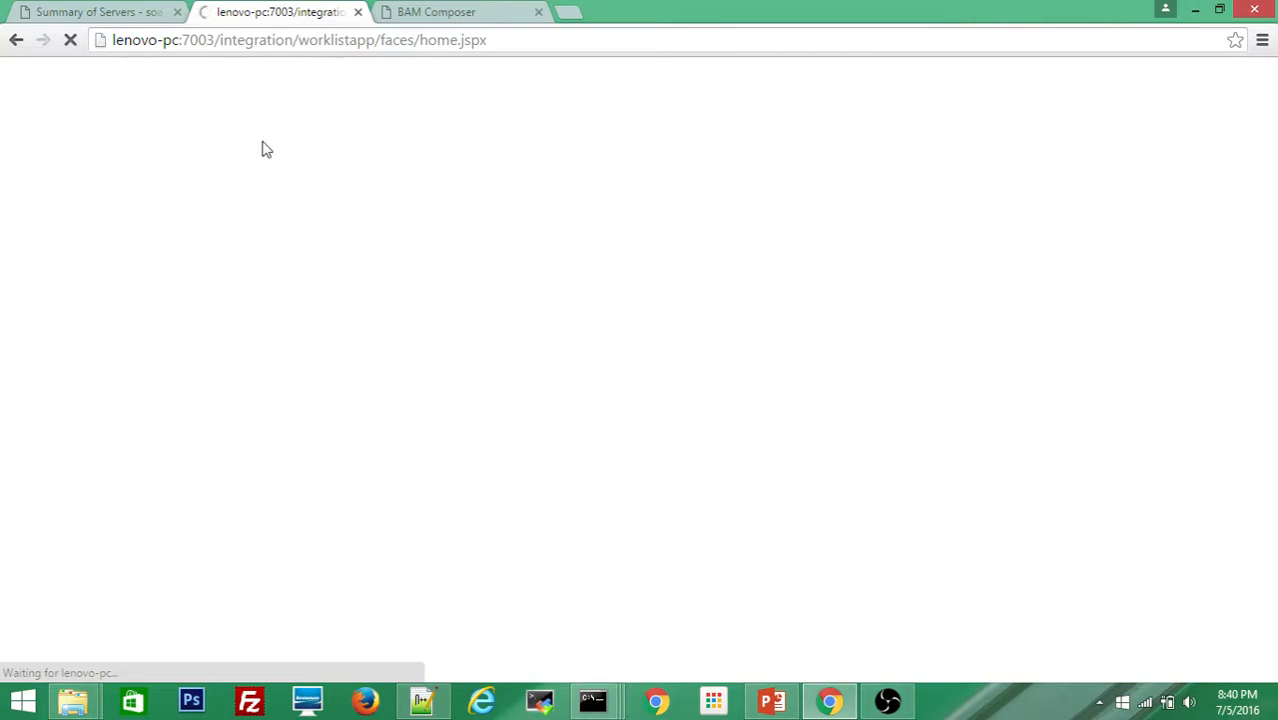
Step: Decline Chrome's password save and confirm all three servers are RUNNING on the summary
click(90, 12)
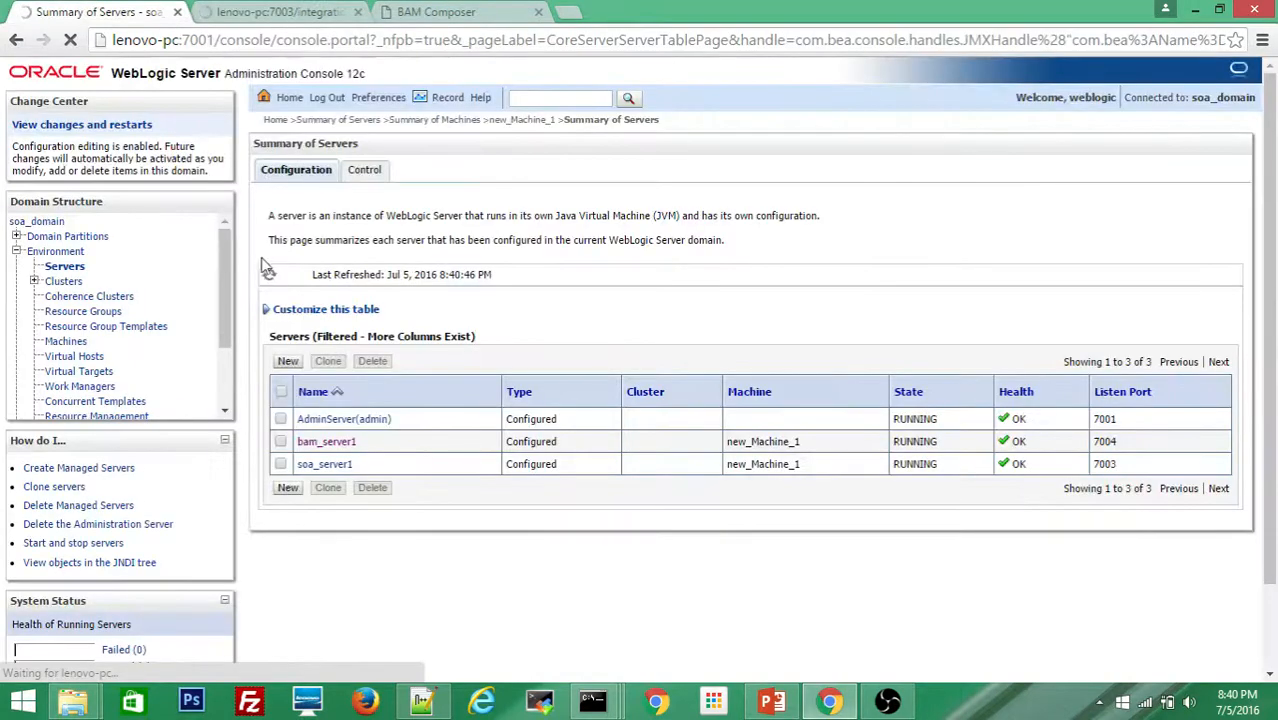
click(252, 11)
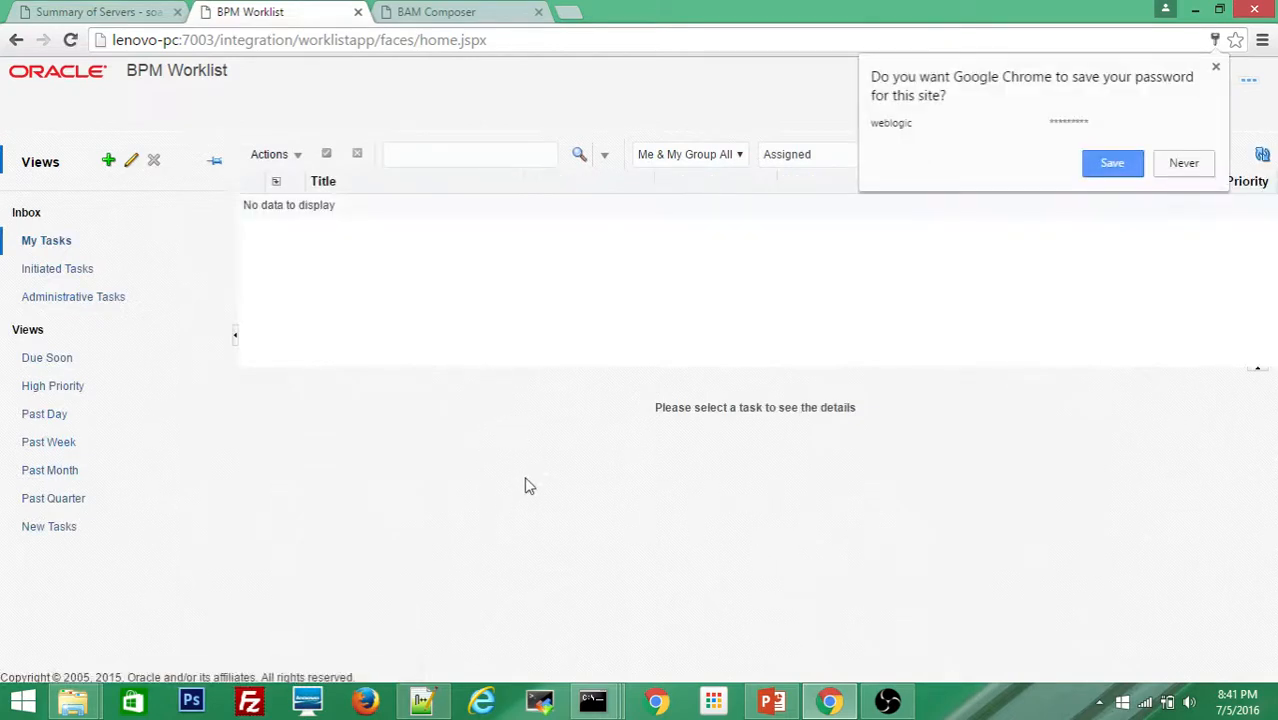
click(1184, 164)
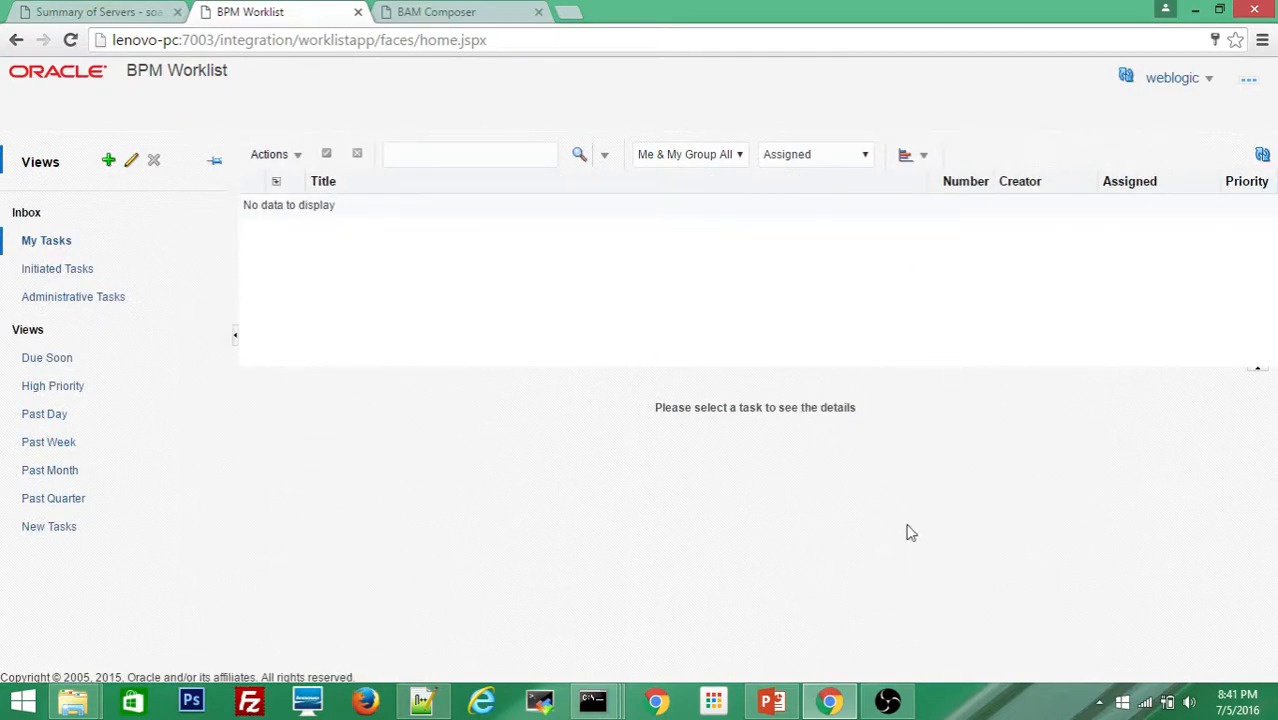
click(771, 703)
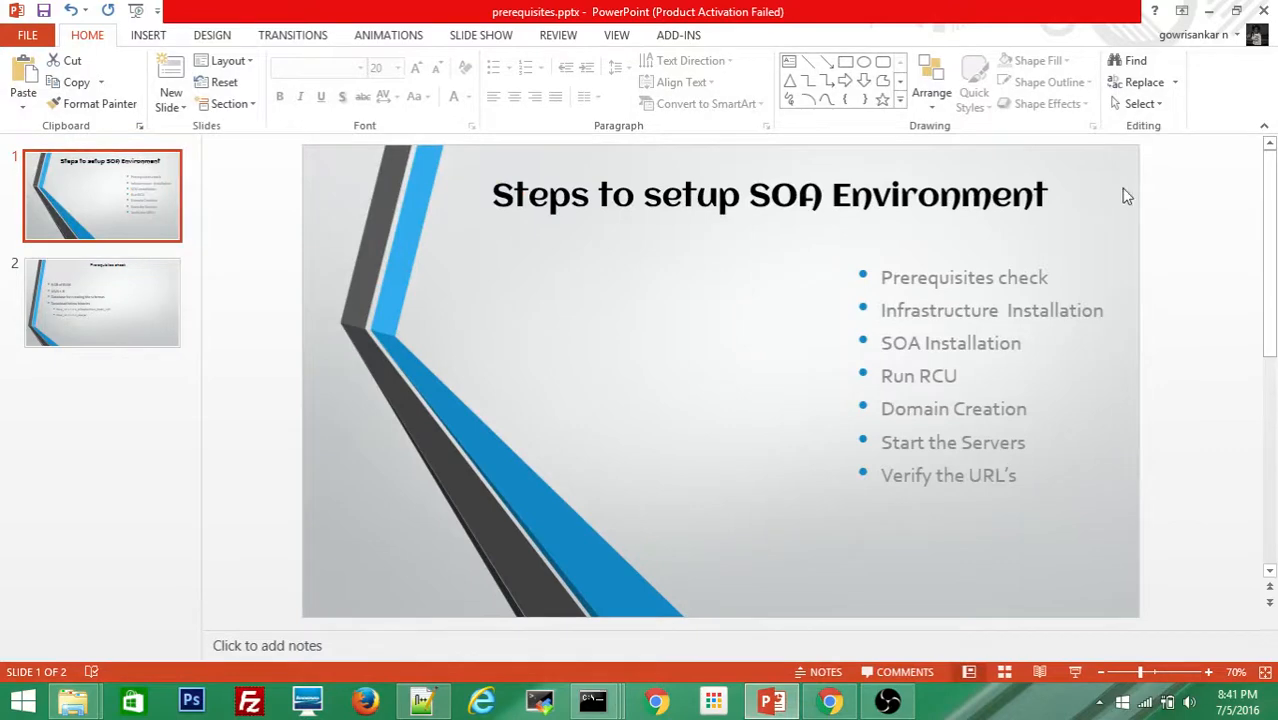
click(1209, 14)
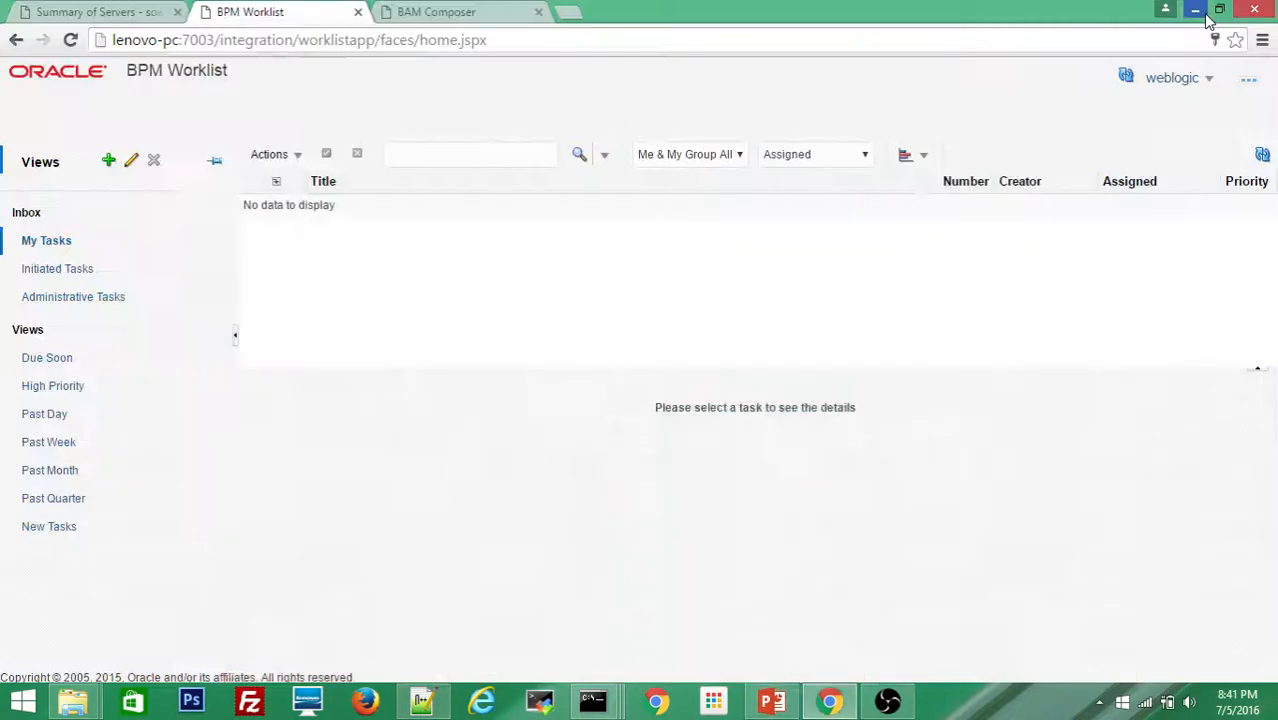
click(72, 16)
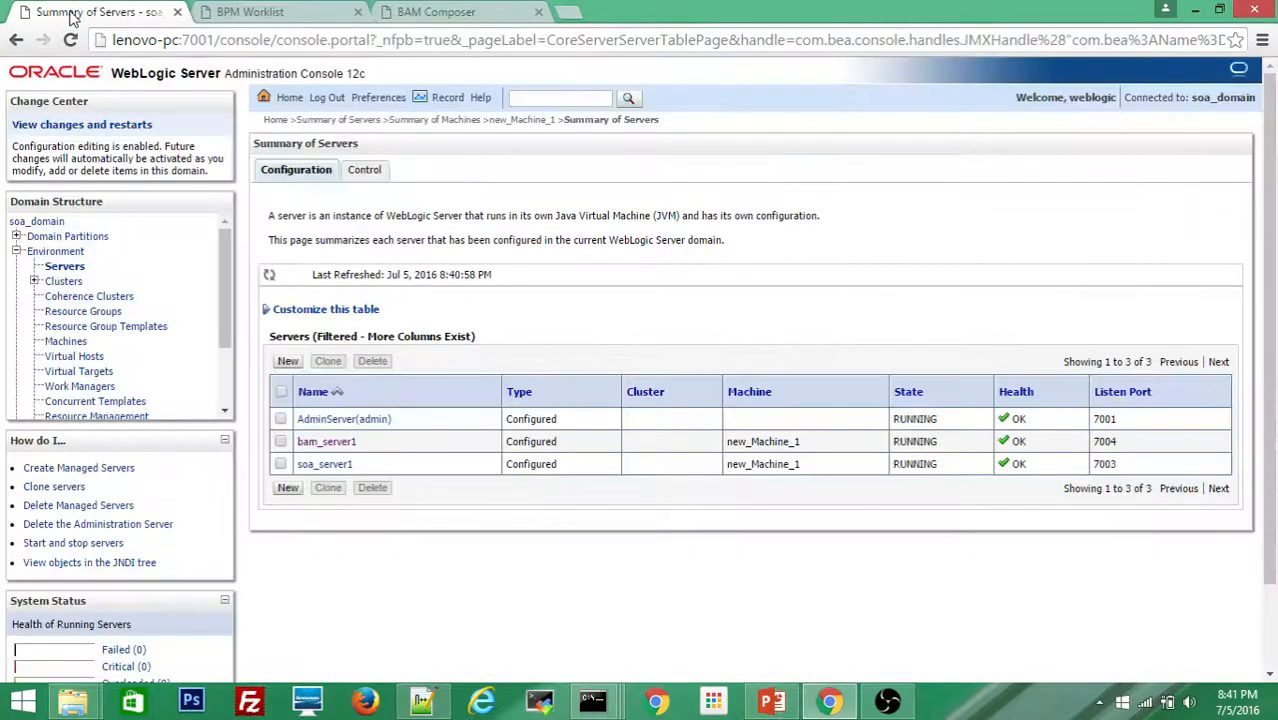